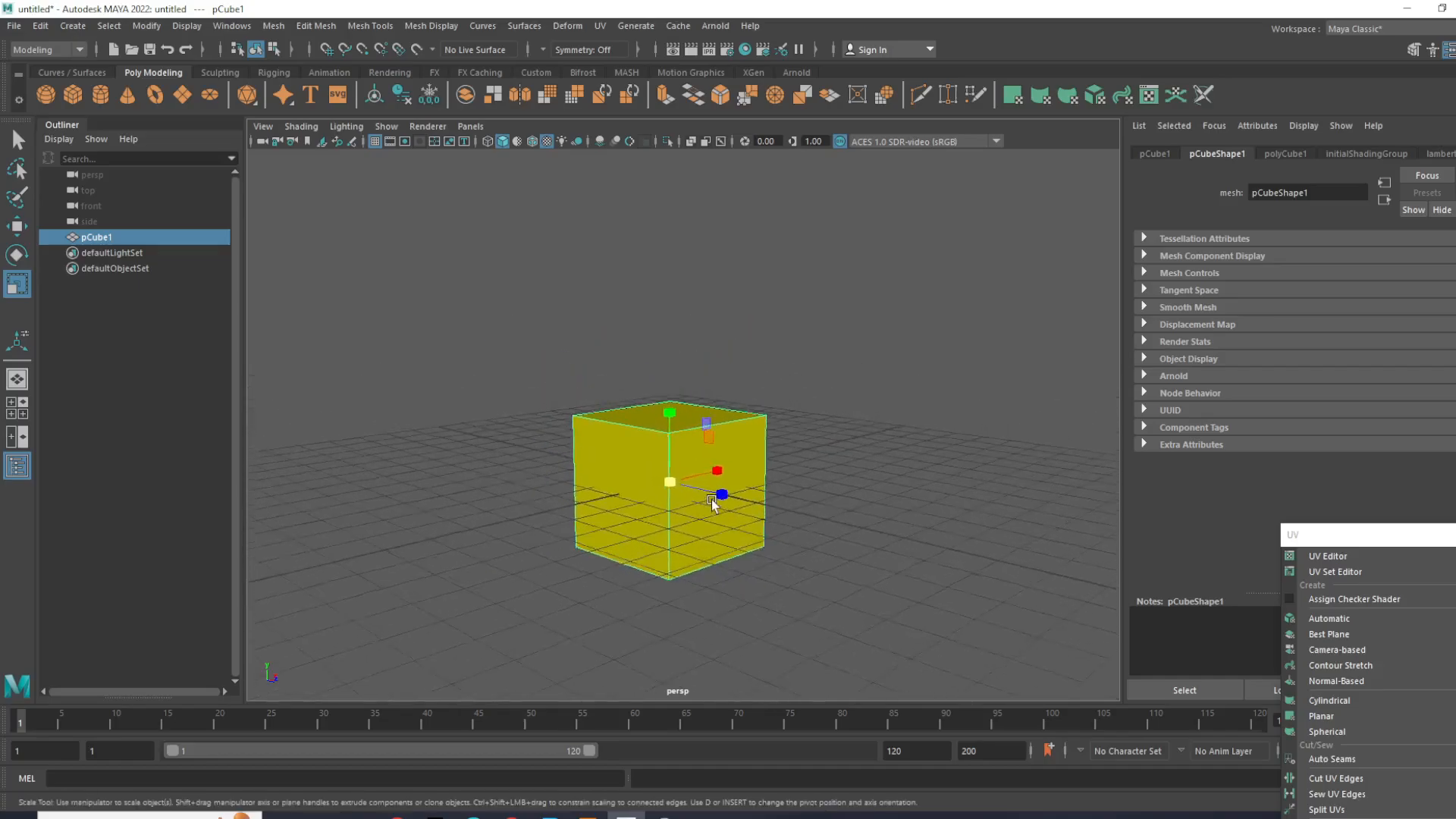
Step: Raise the cube along the vertical axis so it sits higher above the grid
{"action": "scroll", "coordinate": [718, 530], "scroll_direction": "up", "scroll_amount": 3}
{"action": "key", "text": "w"}
{"action": "left_click_drag", "start_coordinate": [661, 469], "coordinate": [665, 369]}
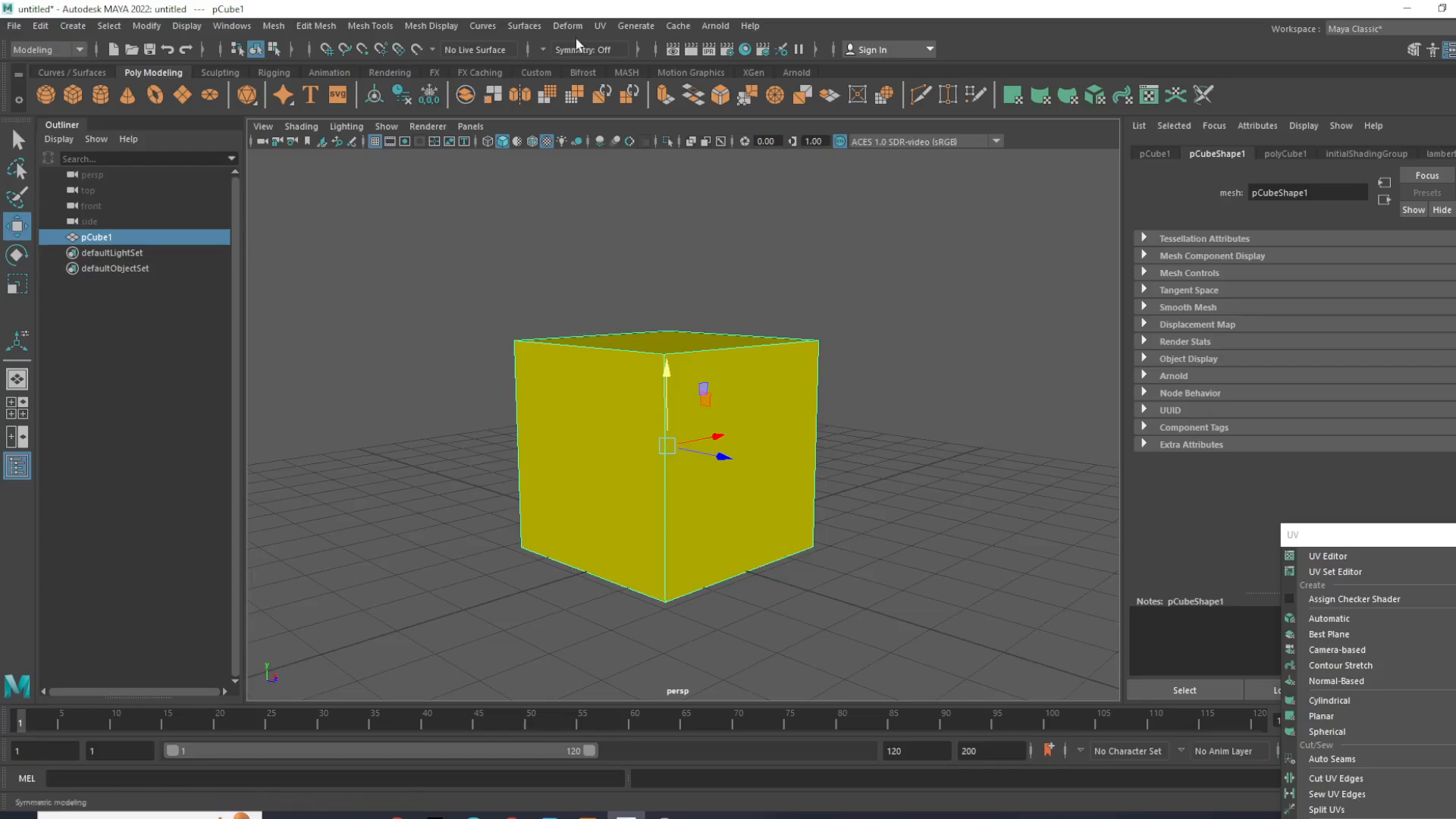
Step: Open the UV Editor for the cube and place its window clear of the model
{"action": "left_click", "coordinate": [600, 25]}
{"action": "left_click", "coordinate": [622, 52]}
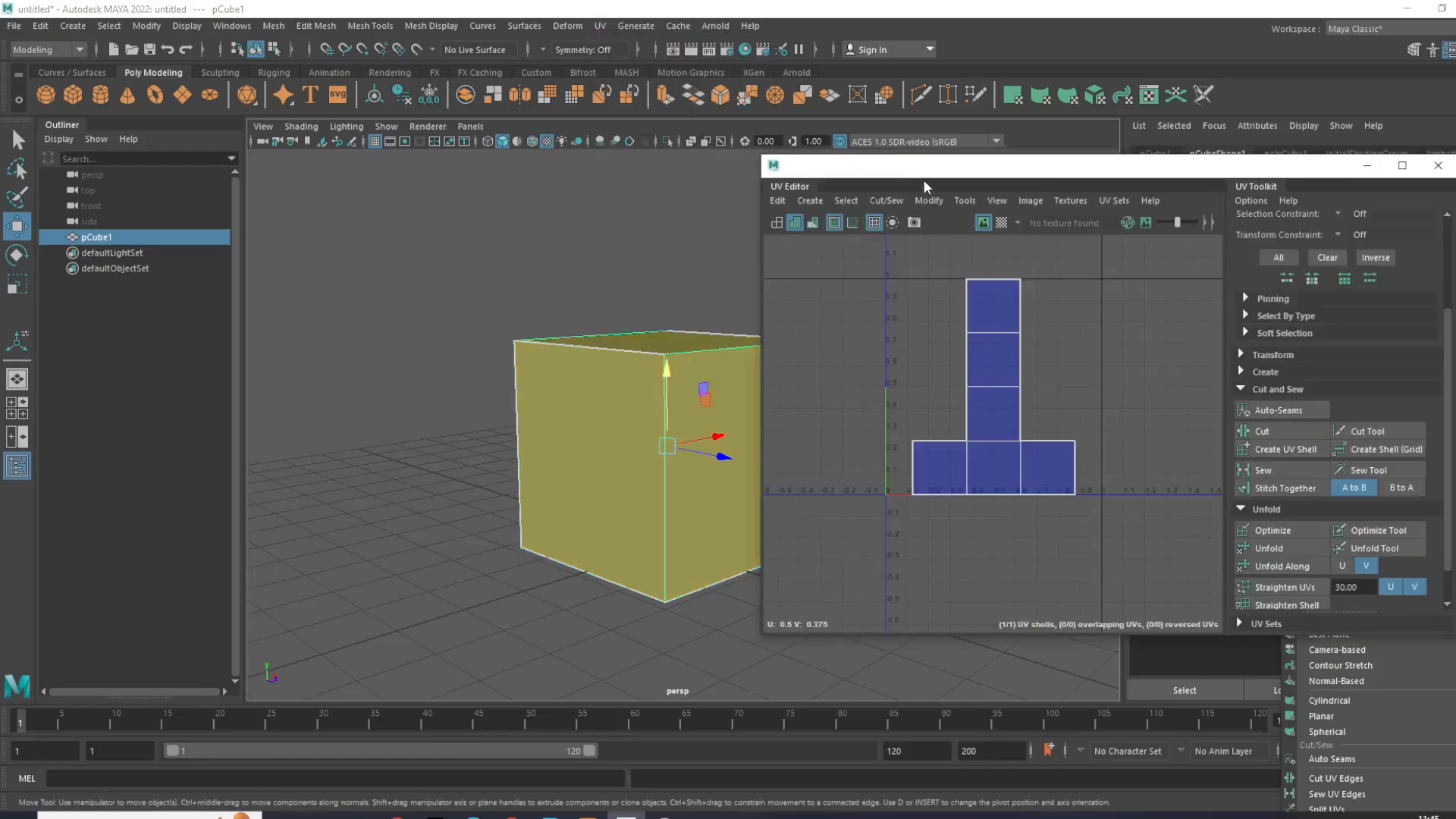
{"action": "left_click_drag", "start_coordinate": [921, 168], "coordinate": [1036, 146]}
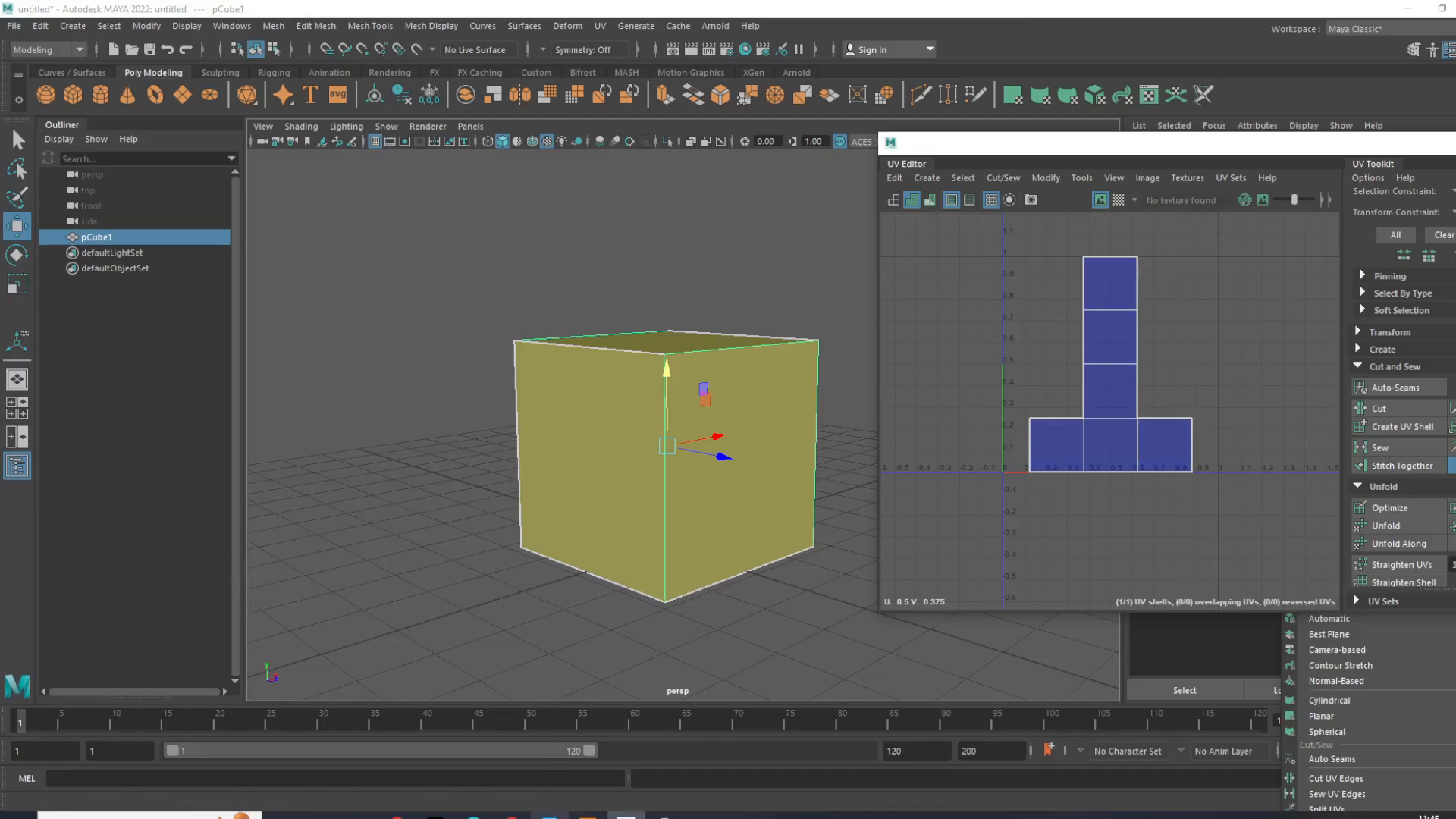
Step: Switch to Photoshop and create a new blank white document of 1908 x 1031 px
{"action": "left_click", "coordinate": [551, 815]}
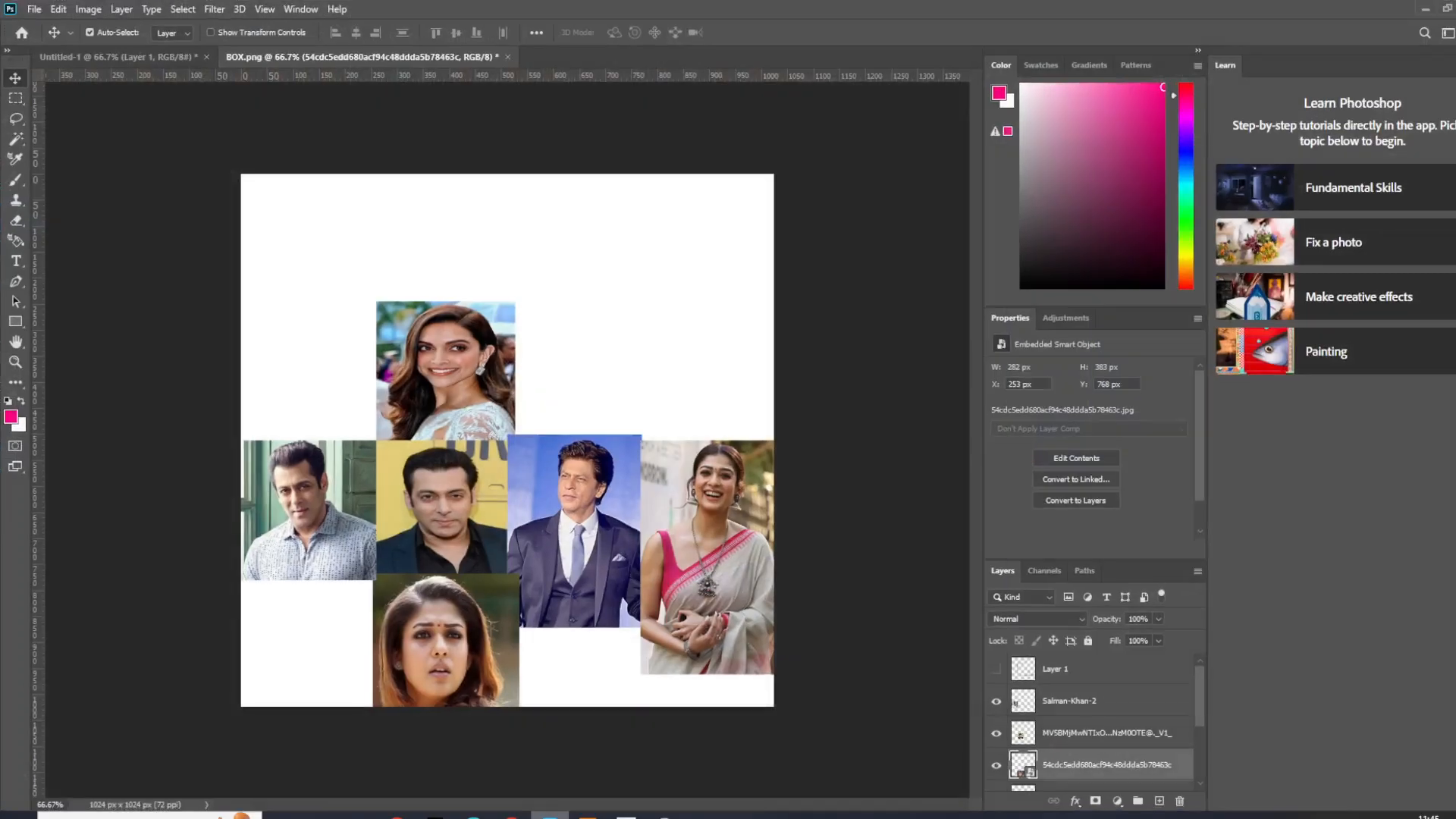
{"action": "left_click", "coordinate": [80, 58]}
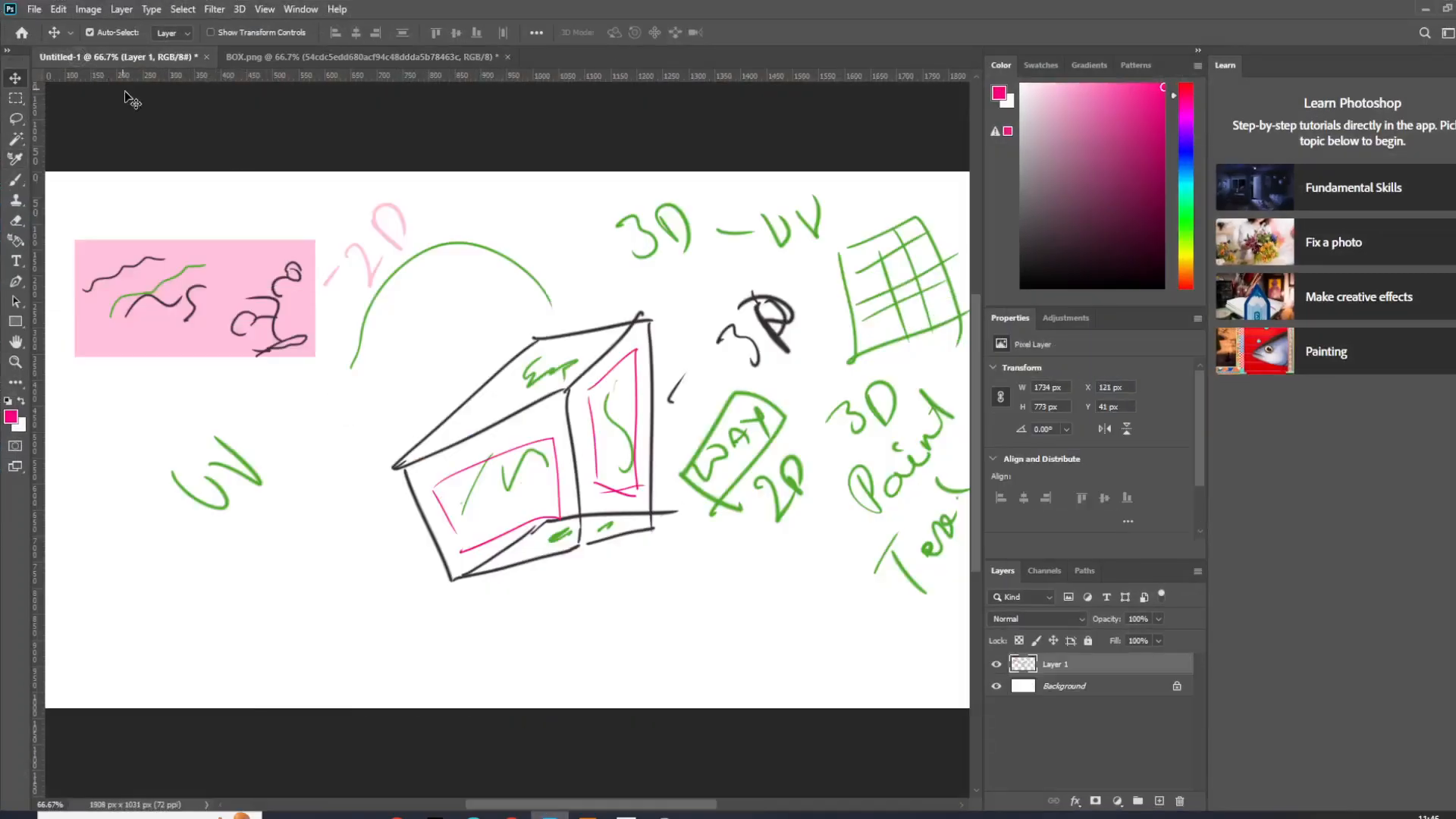
{"action": "left_click", "coordinate": [34, 10]}
{"action": "left_click", "coordinate": [35, 10]}
{"action": "key", "text": "ctrl+n"}
{"action": "left_click", "coordinate": [1050, 654]}
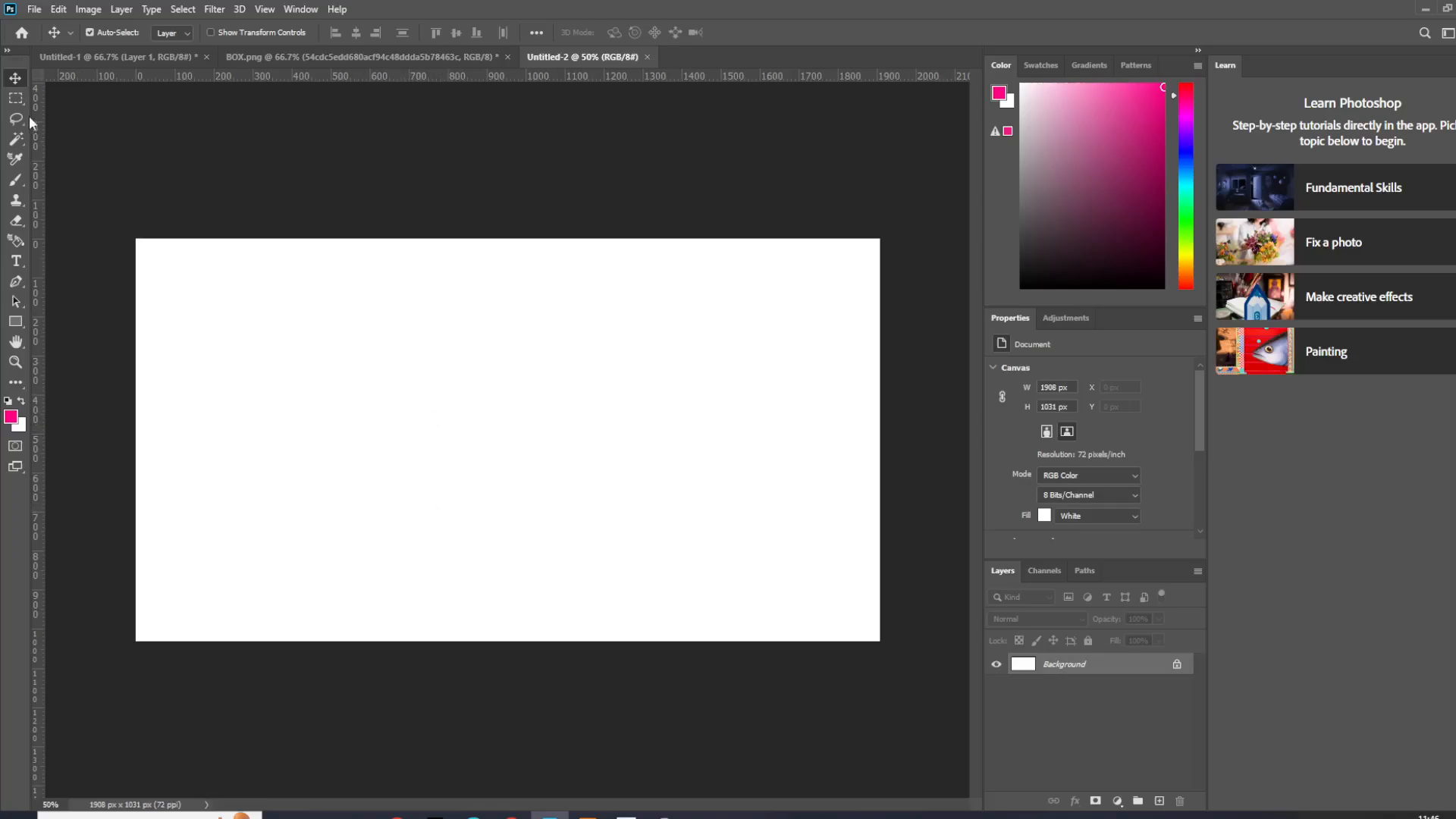
Step: Fill a rectangular selection of about 984 x 262 px with pink #ce207a on a new layer, and deselect it
{"action": "key", "text": "m"}
{"action": "mouse_move", "coordinate": [213, 303]}
{"action": "left_mouse_down"}
{"action": "mouse_move", "coordinate": [419, 370]}
{"action": "mouse_move", "coordinate": [611, 407]}
{"action": "mouse_move", "coordinate": [596, 404]}
{"action": "left_mouse_up"}
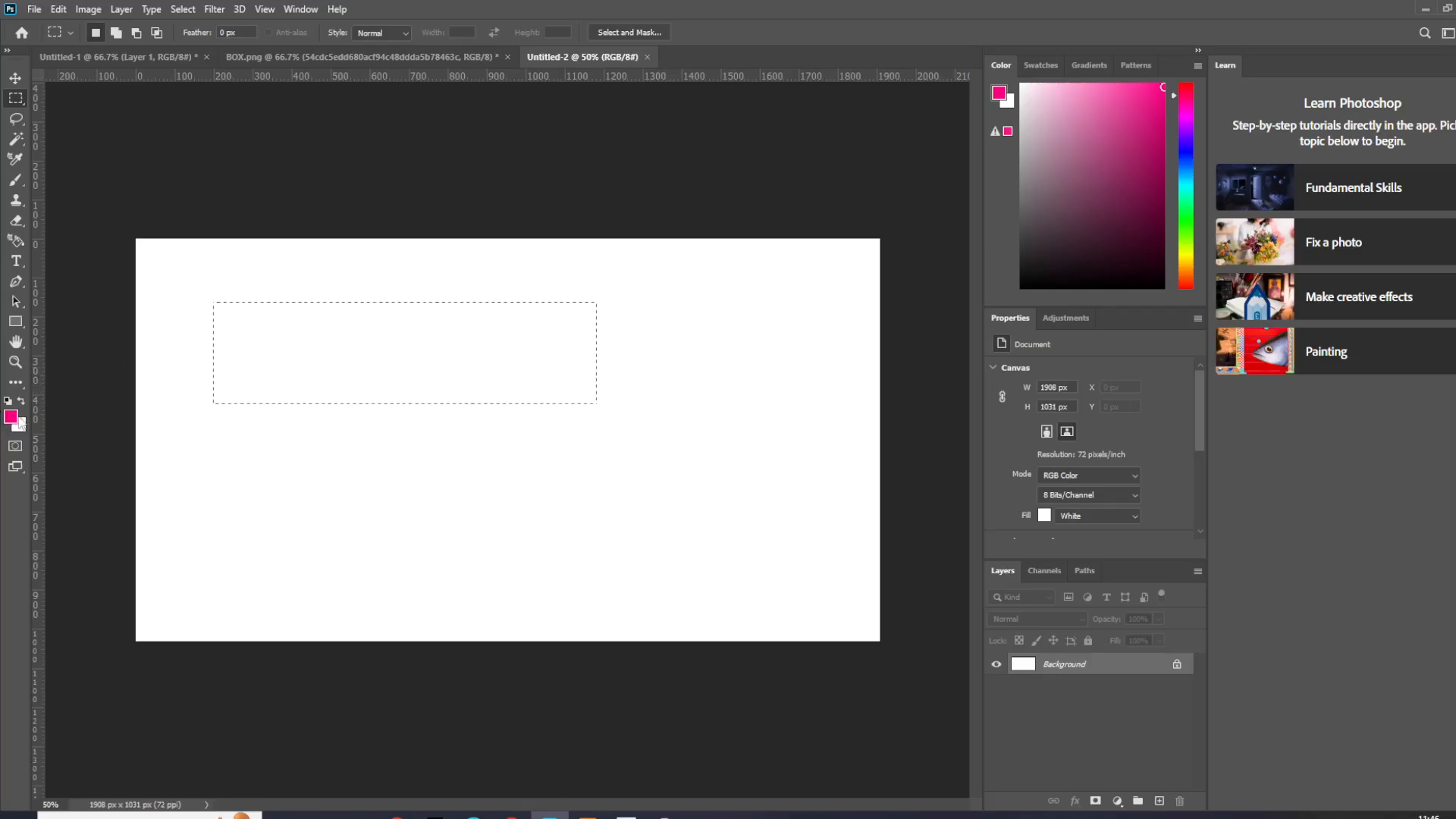
{"action": "left_click", "coordinate": [14, 418]}
{"action": "left_click", "coordinate": [710, 227]}
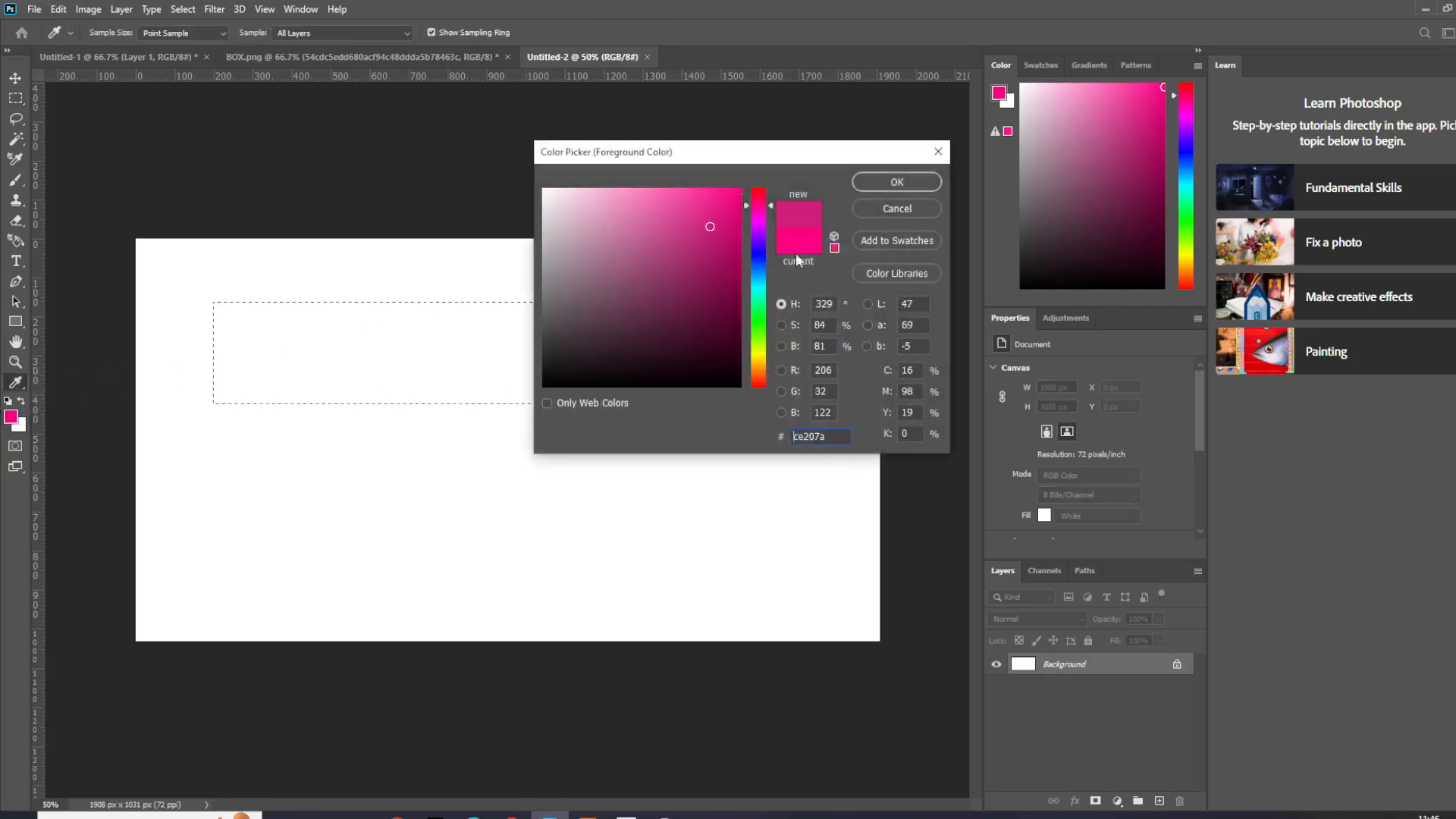
{"action": "left_click", "coordinate": [892, 182]}
{"action": "left_click", "coordinate": [1159, 800]}
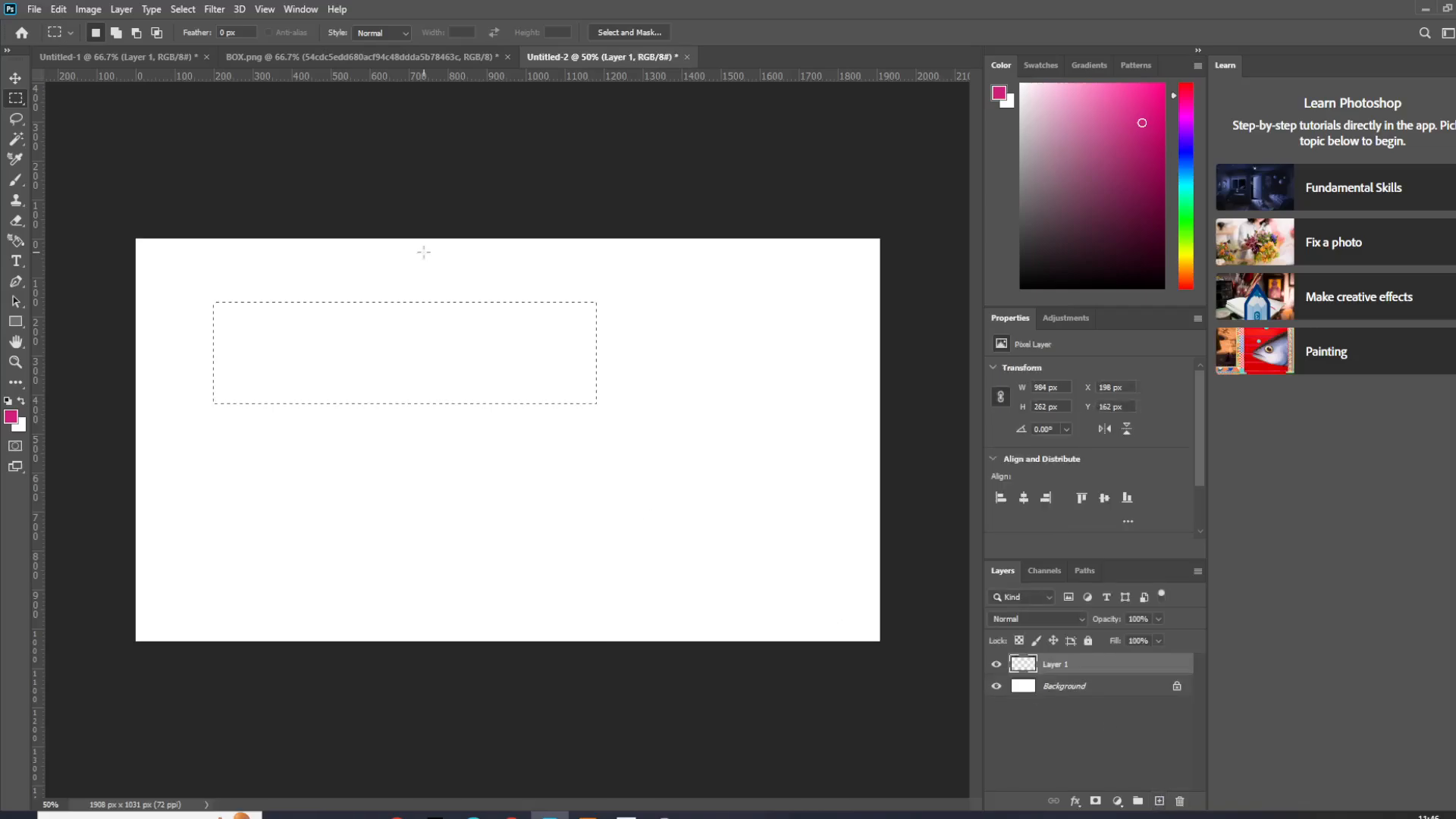
{"action": "key", "text": "alt+BackSpace"}
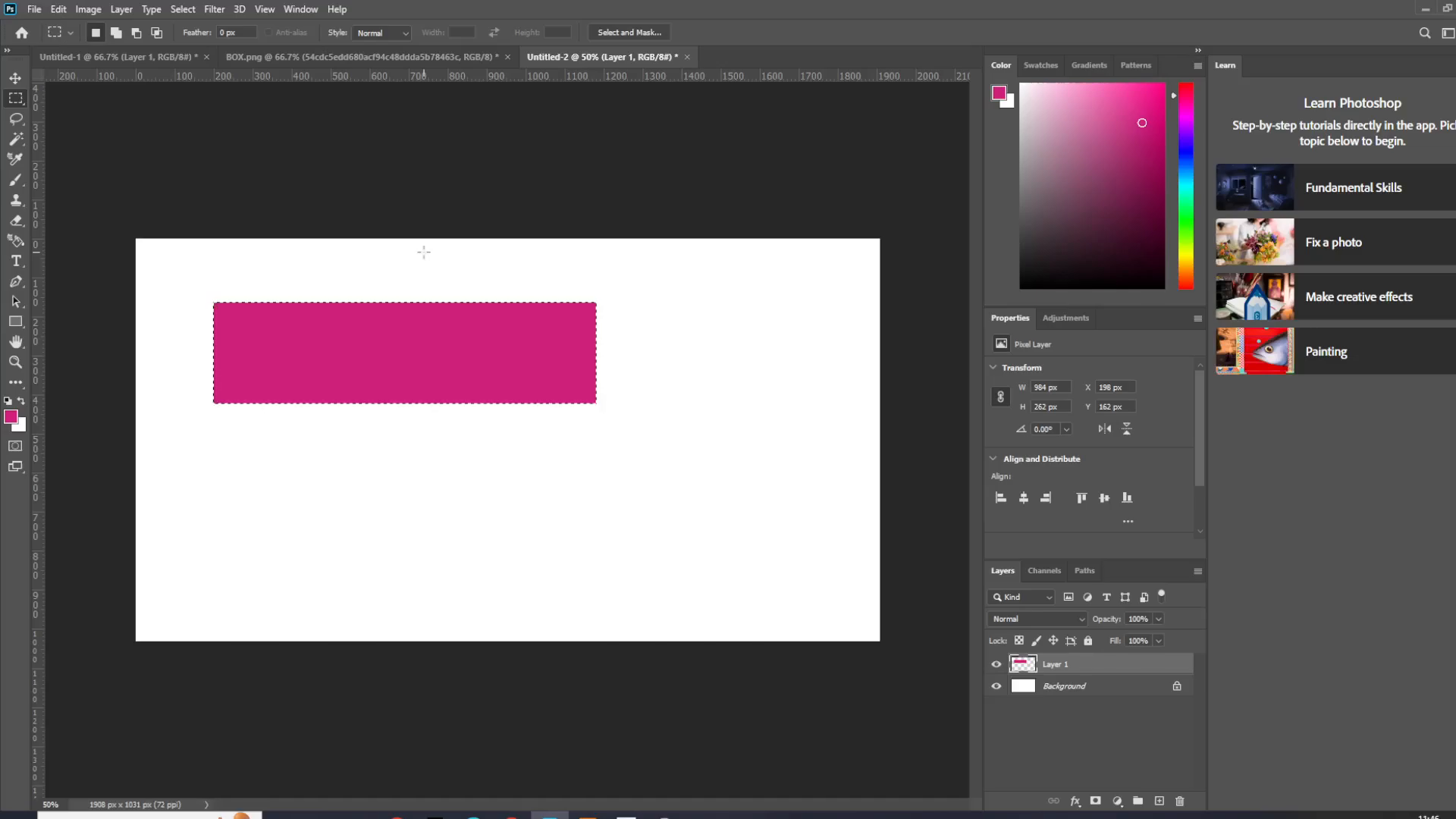
{"action": "left_click", "coordinate": [423, 253]}
Step: With a black #000000 brush, sketch the top, front and side faces of a 3D box below and right of the pink rectangle
{"action": "left_click", "coordinate": [15, 180]}
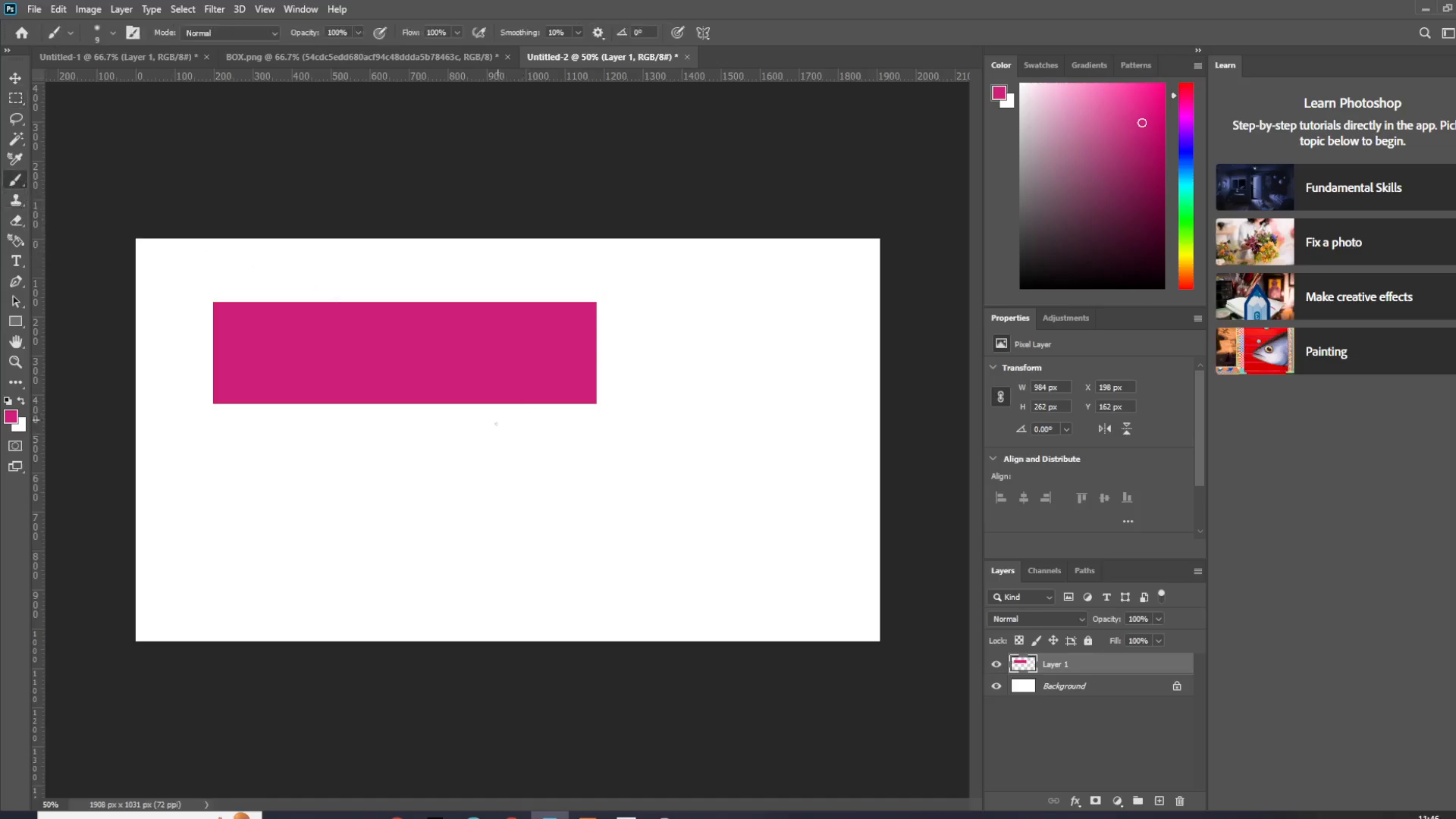
{"action": "left_click", "coordinate": [10, 416]}
{"action": "type", "text": "000000"}
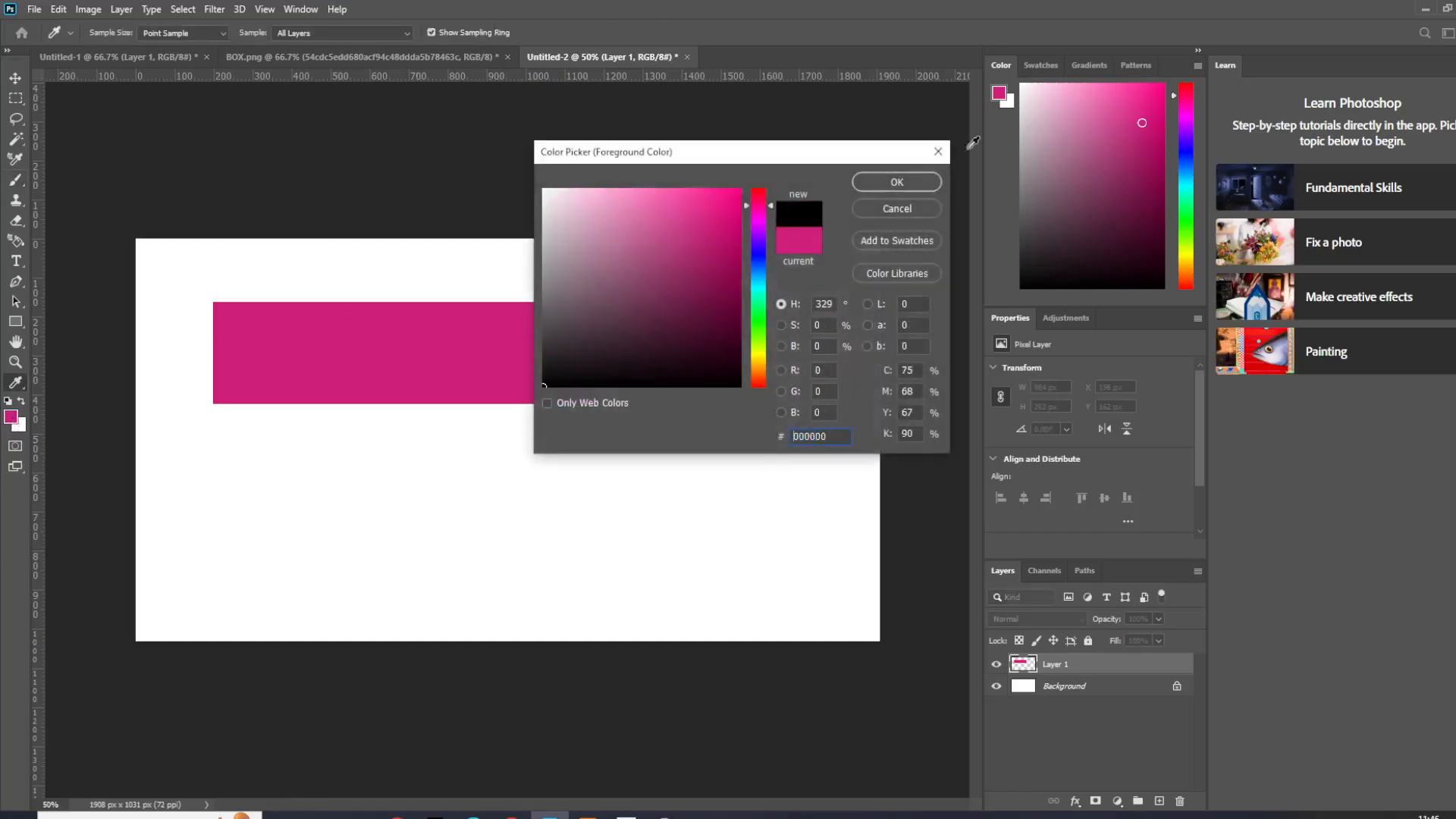
{"action": "left_click", "coordinate": [910, 182]}
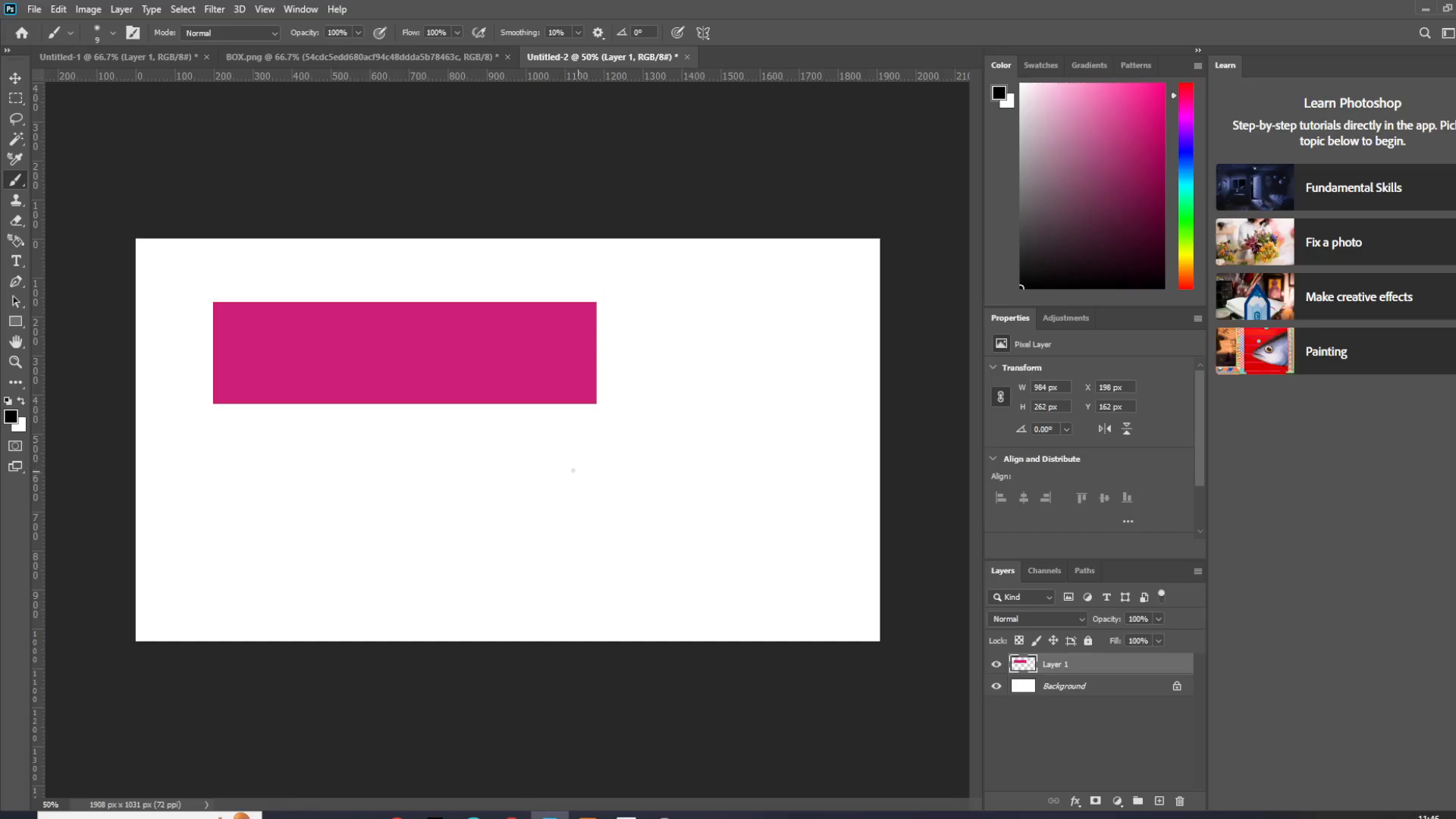
{"action": "mouse_move", "coordinate": [538, 468]}
{"action": "left_mouse_down"}
{"action": "mouse_move", "coordinate": [668, 467]}
{"action": "mouse_move", "coordinate": [735, 426]}
{"action": "left_mouse_up"}
{"action": "mouse_move", "coordinate": [535, 466]}
{"action": "left_mouse_down"}
{"action": "mouse_move", "coordinate": [678, 403]}
{"action": "mouse_move", "coordinate": [772, 415]}
{"action": "mouse_move", "coordinate": [763, 504]}
{"action": "left_mouse_up"}
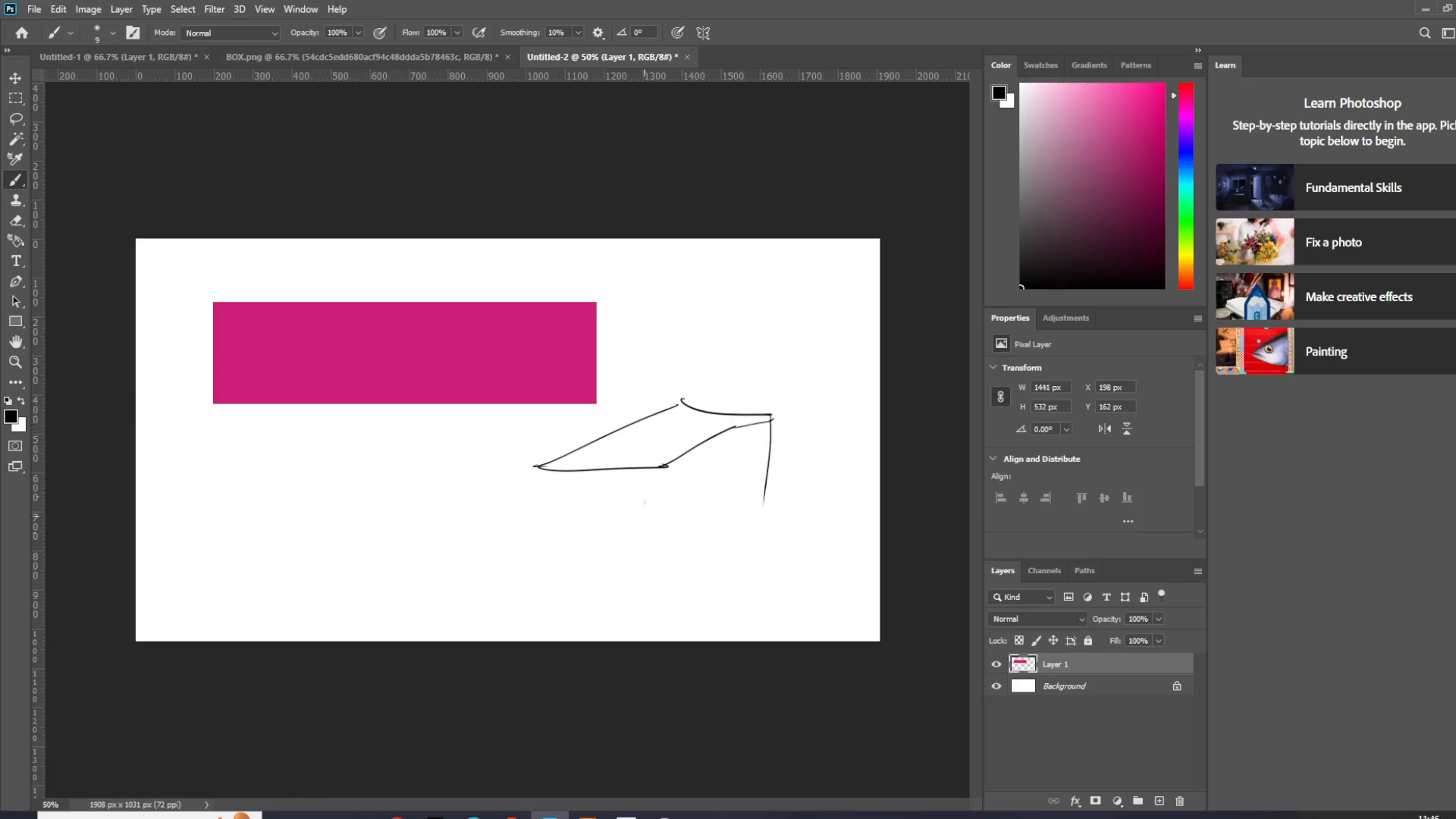
{"action": "left_click_drag", "start_coordinate": [665, 471], "coordinate": [663, 553]}
{"action": "mouse_move", "coordinate": [538, 468]}
{"action": "left_mouse_down"}
{"action": "mouse_move", "coordinate": [563, 623]}
{"action": "mouse_move", "coordinate": [657, 627]}
{"action": "left_mouse_up"}
{"action": "mouse_move", "coordinate": [658, 537]}
{"action": "left_mouse_down"}
{"action": "mouse_move", "coordinate": [660, 636]}
{"action": "mouse_move", "coordinate": [785, 554]}
{"action": "left_mouse_up"}
{"action": "left_click_drag", "start_coordinate": [764, 494], "coordinate": [776, 574]}
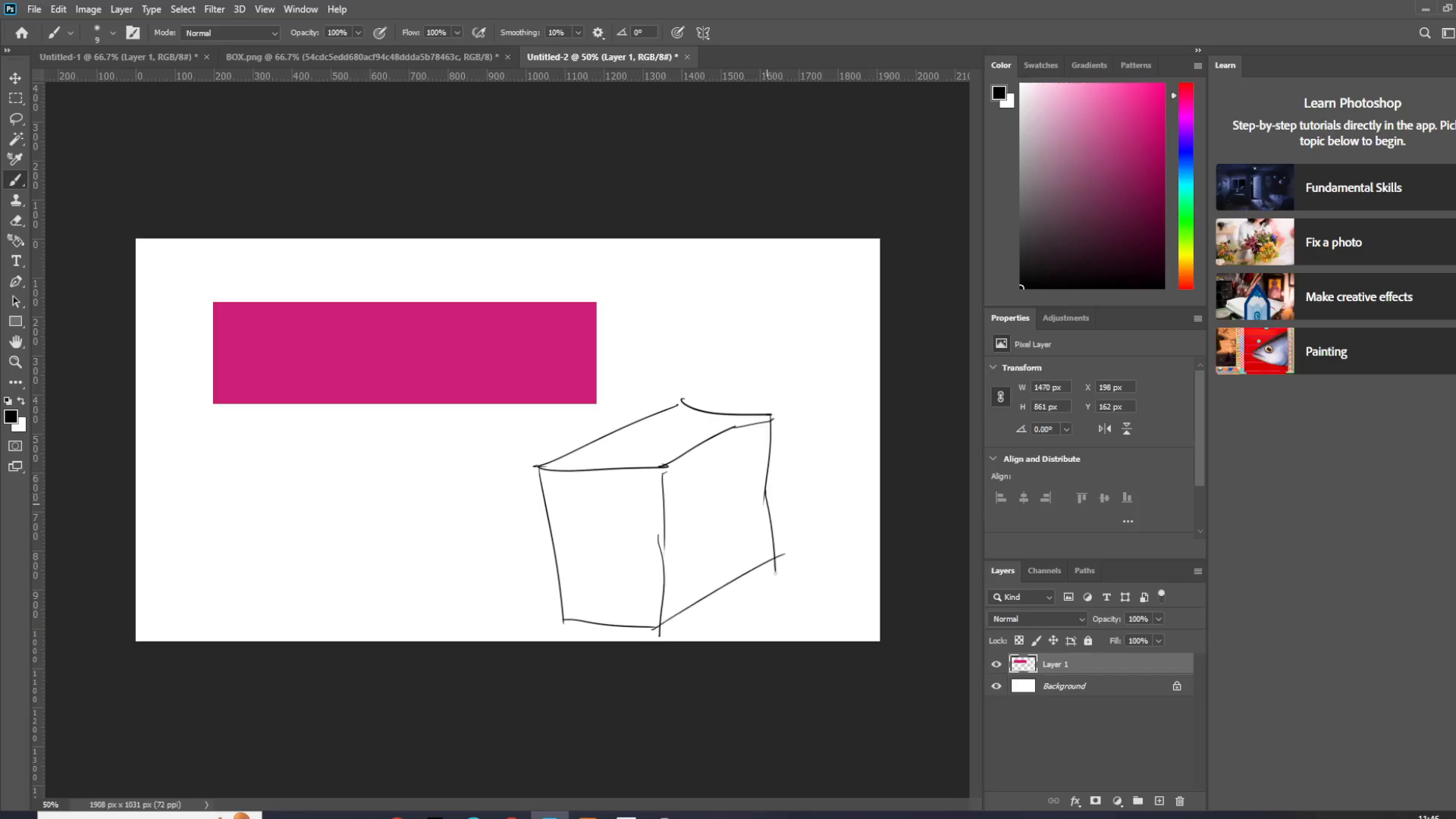
Step: Add the hidden bottom and back edges to the box sketch, redrawing the rear vertical edge once
{"action": "mouse_move", "coordinate": [564, 622]}
{"action": "left_mouse_down"}
{"action": "mouse_move", "coordinate": [641, 564]}
{"action": "mouse_move", "coordinate": [772, 556]}
{"action": "left_mouse_up"}
{"action": "left_click_drag", "start_coordinate": [682, 402], "coordinate": [639, 557]}
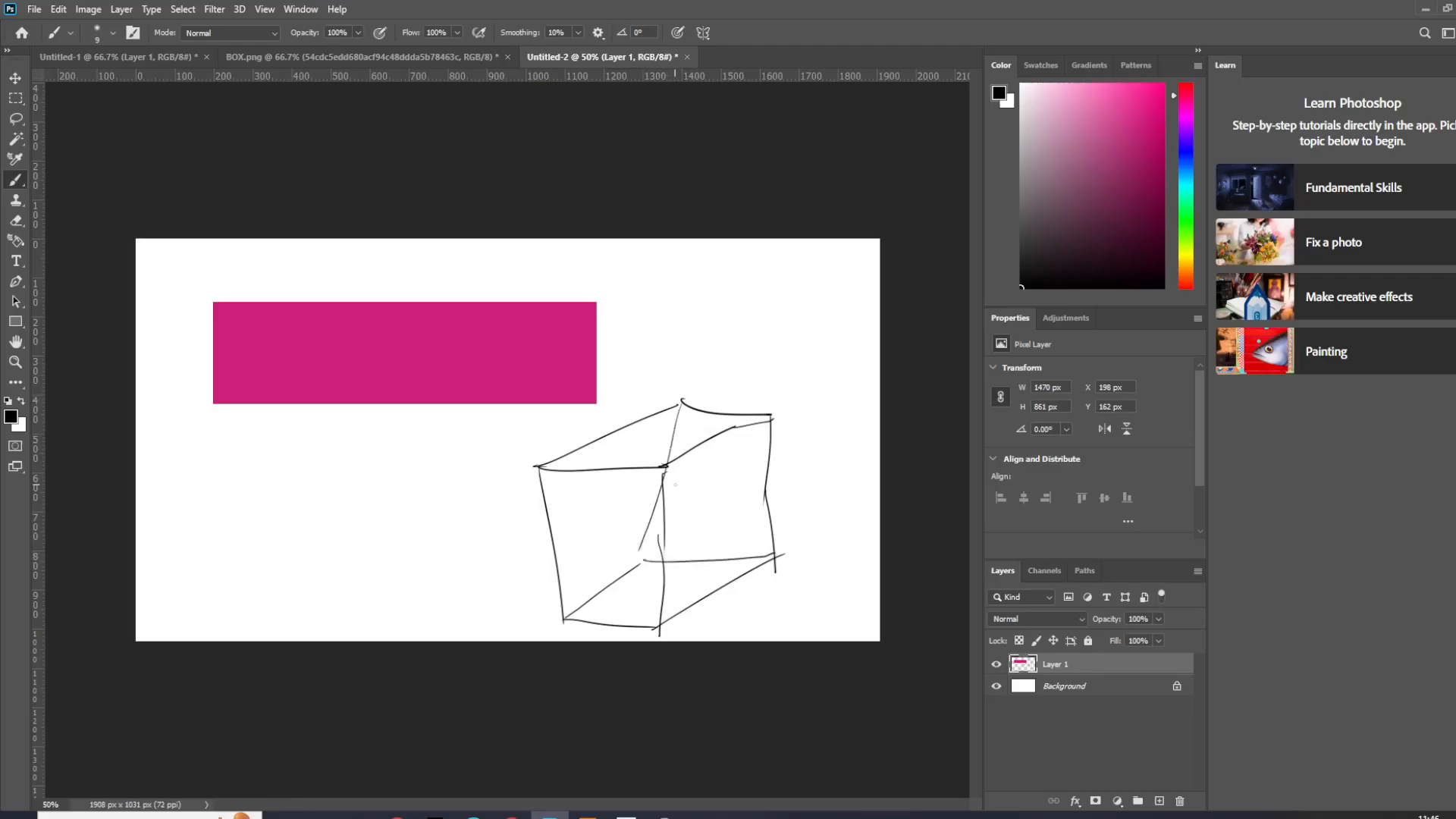
{"action": "key", "text": "ctrl+z"}
{"action": "mouse_move", "coordinate": [679, 405]}
{"action": "left_mouse_down"}
{"action": "mouse_move", "coordinate": [657, 574]}
{"action": "mouse_move", "coordinate": [652, 559]}
{"action": "left_mouse_up"}
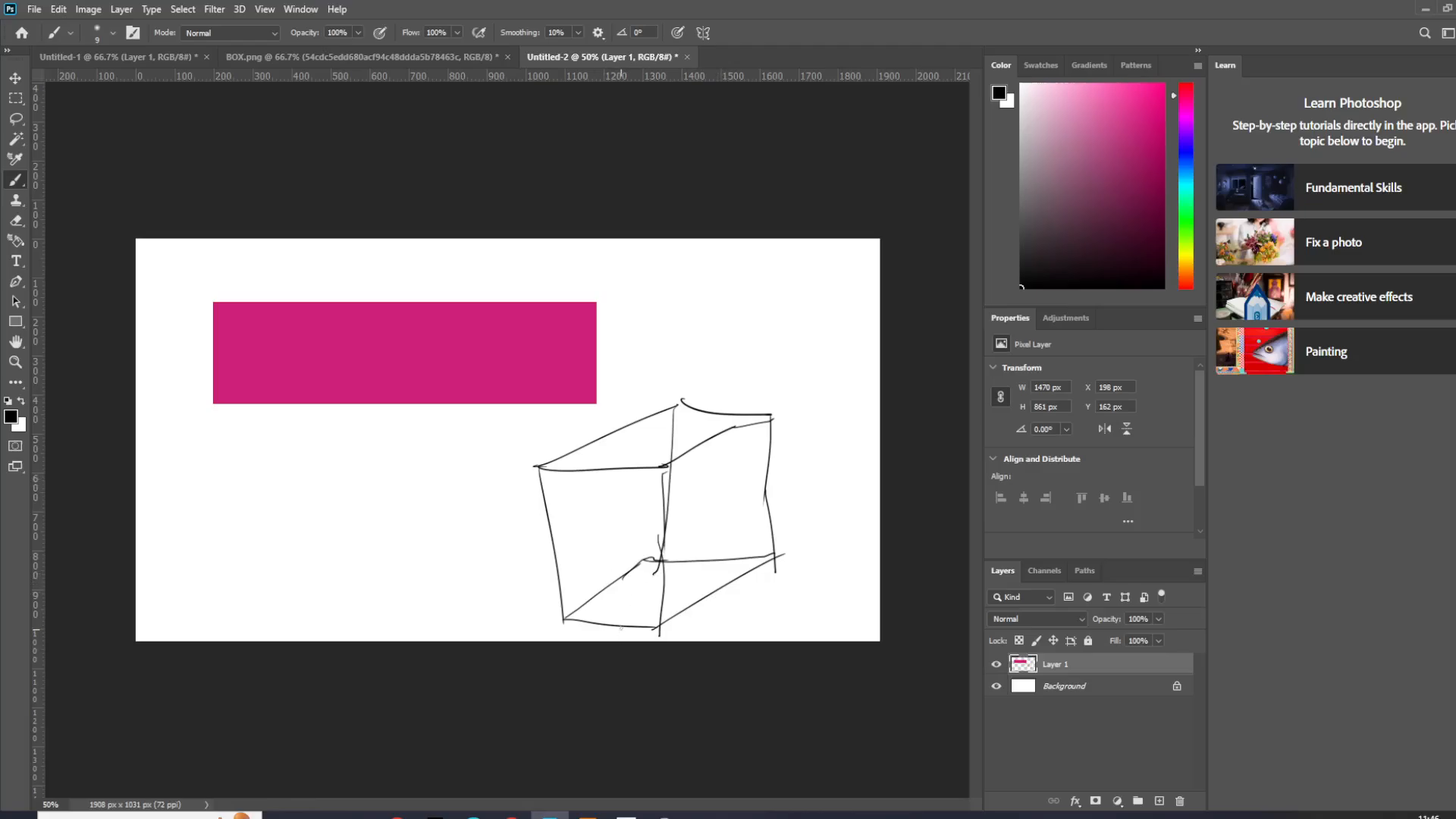
Step: Number the faces of the box sketch from 1 to 6
{"action": "left_click_drag", "start_coordinate": [602, 517], "coordinate": [602, 536]}
{"action": "left_click_drag", "start_coordinate": [706, 505], "coordinate": [732, 518]}
{"action": "left_click_drag", "start_coordinate": [685, 573], "coordinate": [694, 589]}
{"action": "left_click_drag", "start_coordinate": [689, 434], "coordinate": [711, 429]}
{"action": "left_click_drag", "start_coordinate": [621, 444], "coordinate": [641, 467]}
{"action": "left_click_drag", "start_coordinate": [768, 437], "coordinate": [765, 463]}
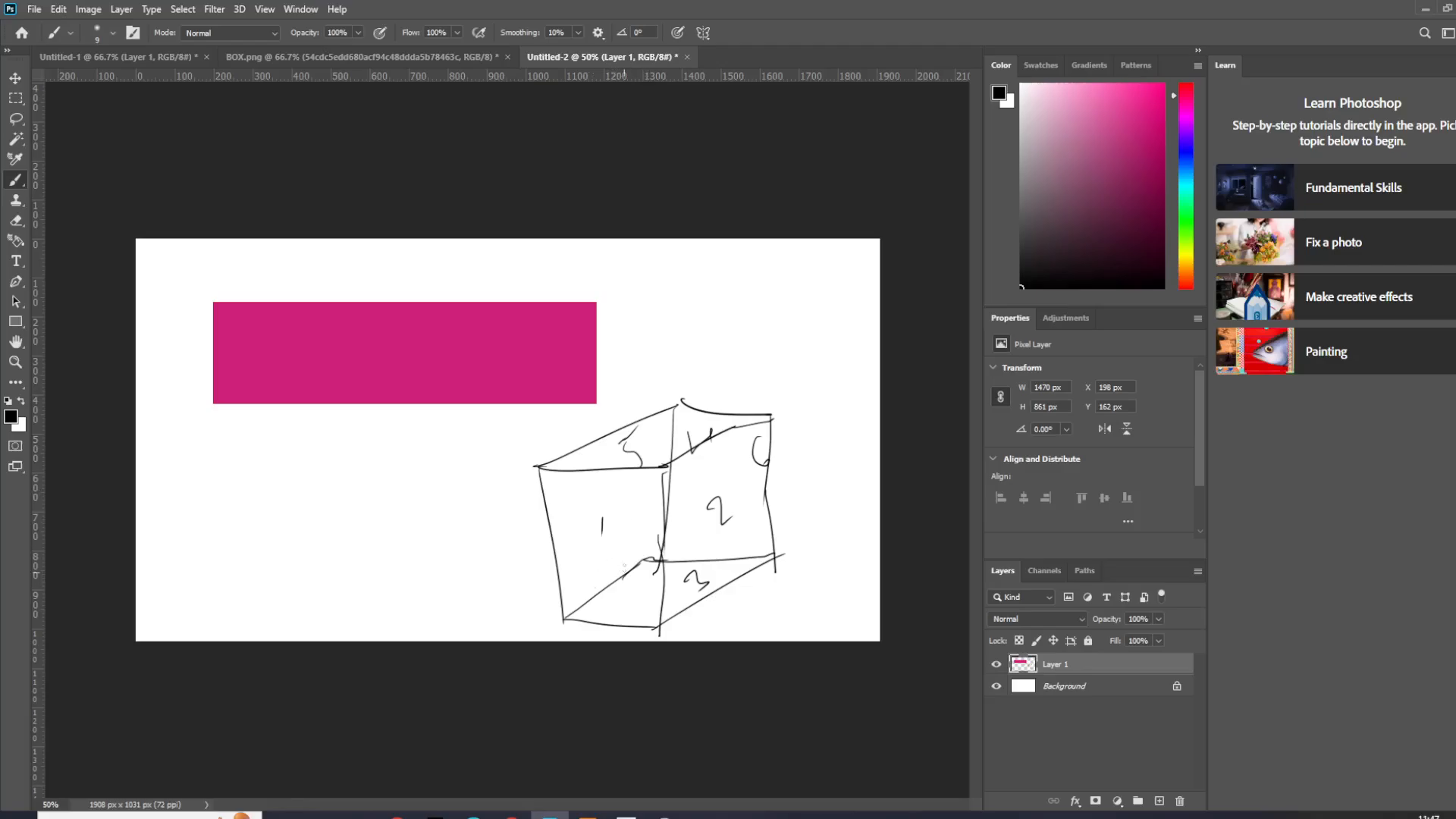
Step: Mark the front, side, top and bottom faces of the box with short bold strokes
{"action": "mouse_move", "coordinate": [622, 512]}
{"action": "left_mouse_down"}
{"action": "mouse_move", "coordinate": [620, 598]}
{"action": "mouse_move", "coordinate": [627, 569]}
{"action": "left_mouse_up"}
{"action": "left_click_drag", "start_coordinate": [724, 470], "coordinate": [723, 539]}
{"action": "left_click_drag", "start_coordinate": [672, 424], "coordinate": [641, 452]}
{"action": "left_click_drag", "start_coordinate": [659, 572], "coordinate": [637, 593]}
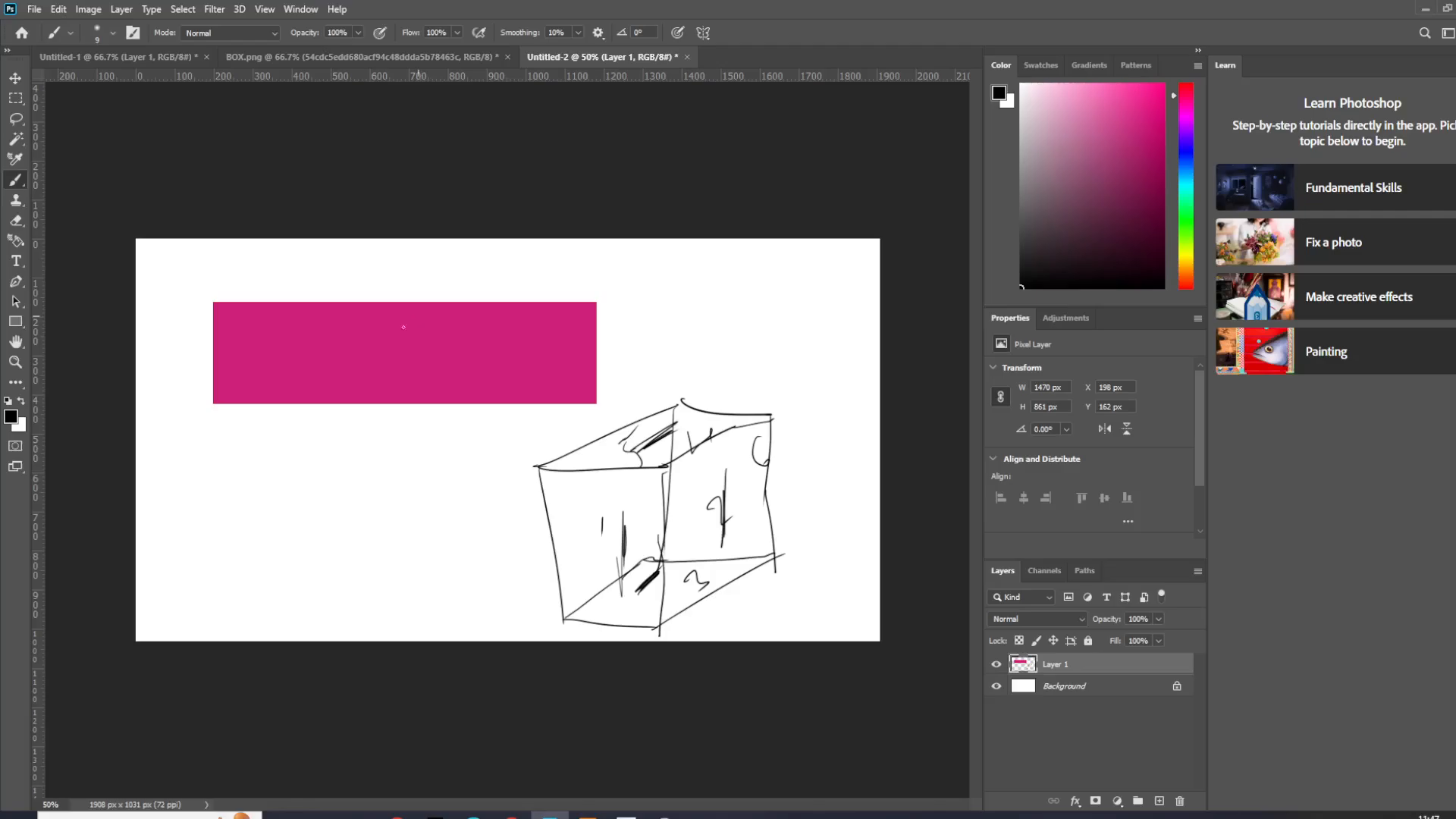
Step: Try shading the box's top face with a mauve #ac8a9c brush enlarged to 50 px
{"action": "left_click", "coordinate": [11, 416]}
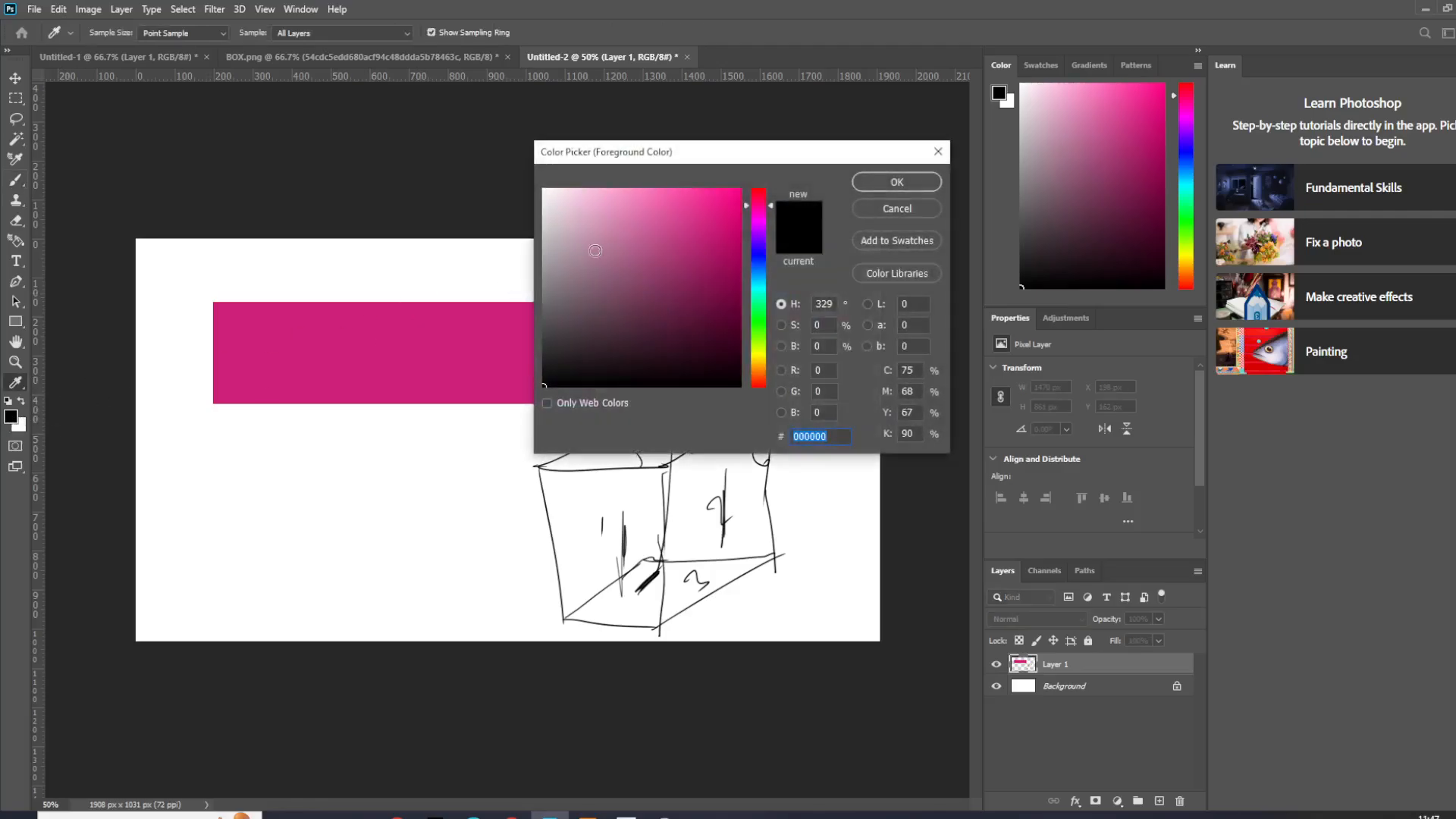
{"action": "left_click", "coordinate": [595, 250]}
{"action": "left_click", "coordinate": [892, 183]}
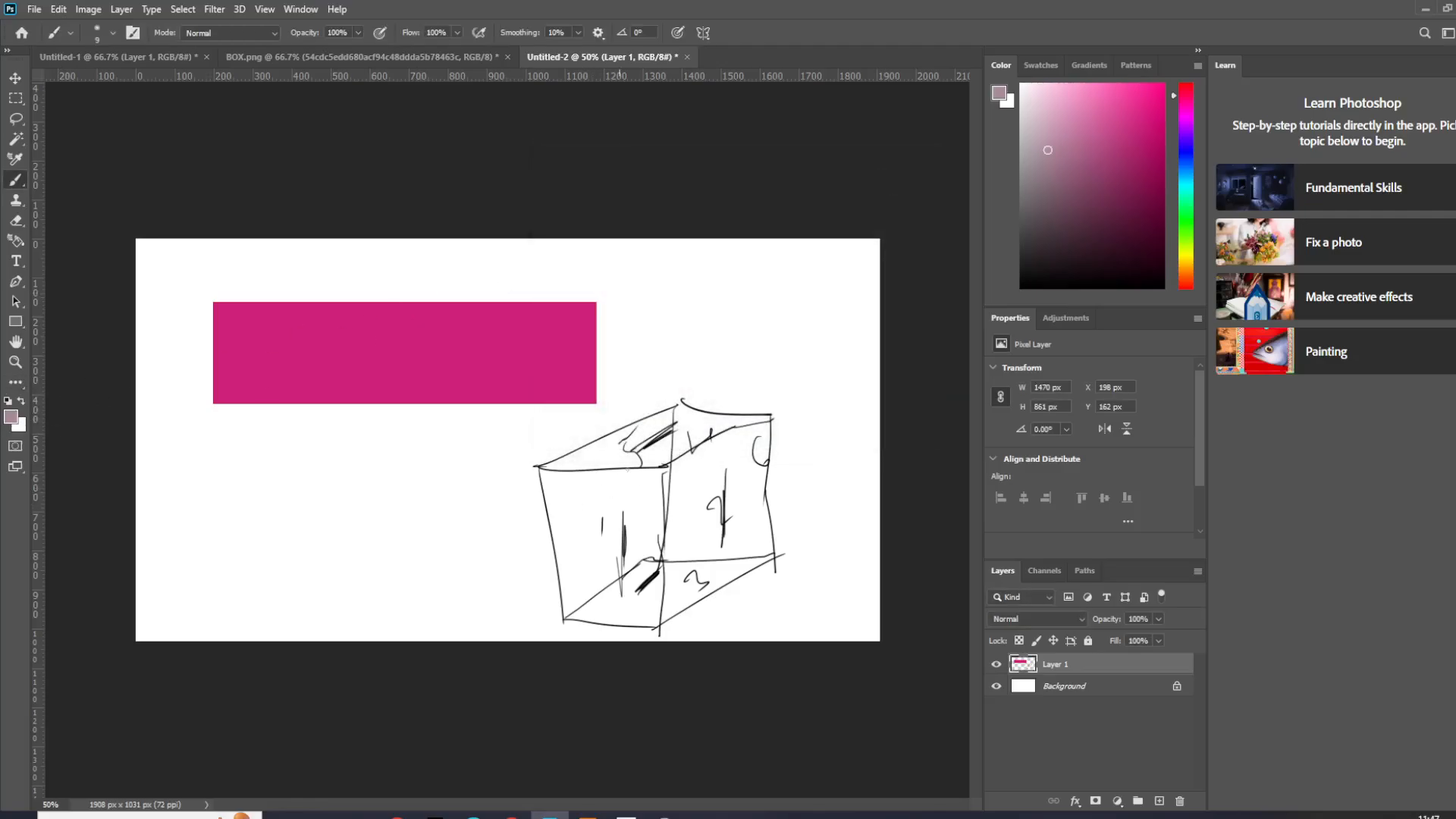
{"action": "mouse_move", "coordinate": [614, 457]}
{"action": "left_mouse_down"}
{"action": "mouse_move", "coordinate": [584, 468]}
{"action": "mouse_move", "coordinate": [662, 438]}
{"action": "mouse_move", "coordinate": [603, 459]}
{"action": "left_mouse_up"}
{"action": "key", "text": "bracketright"}
{"action": "key", "text": "bracketright"}
{"action": "key", "text": "bracketright"}
{"action": "key", "text": "bracketright"}
{"action": "key", "text": "bracketright"}
{"action": "mouse_move", "coordinate": [692, 430]}
{"action": "left_mouse_down"}
{"action": "mouse_move", "coordinate": [584, 463]}
{"action": "mouse_move", "coordinate": [683, 410]}
{"action": "left_mouse_up"}
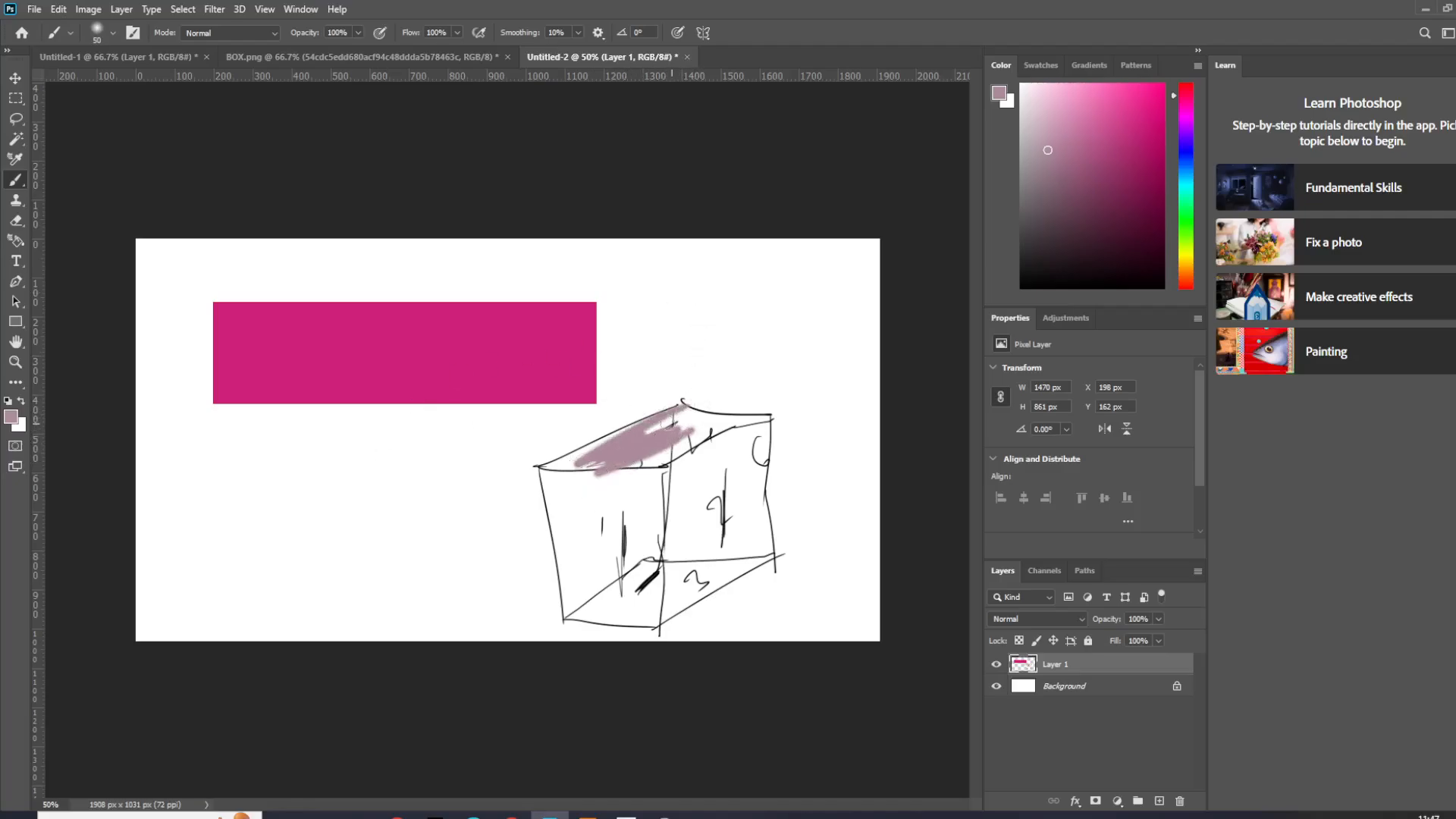
Step: Undo the mauve shading strokes on the box's top face
{"action": "key", "text": "ctrl+z"}
{"action": "key", "text": "ctrl+z"}
{"action": "key", "text": "ctrl+z"}
{"action": "key", "text": "ctrl+z"}
{"action": "key", "text": "ctrl+z"}
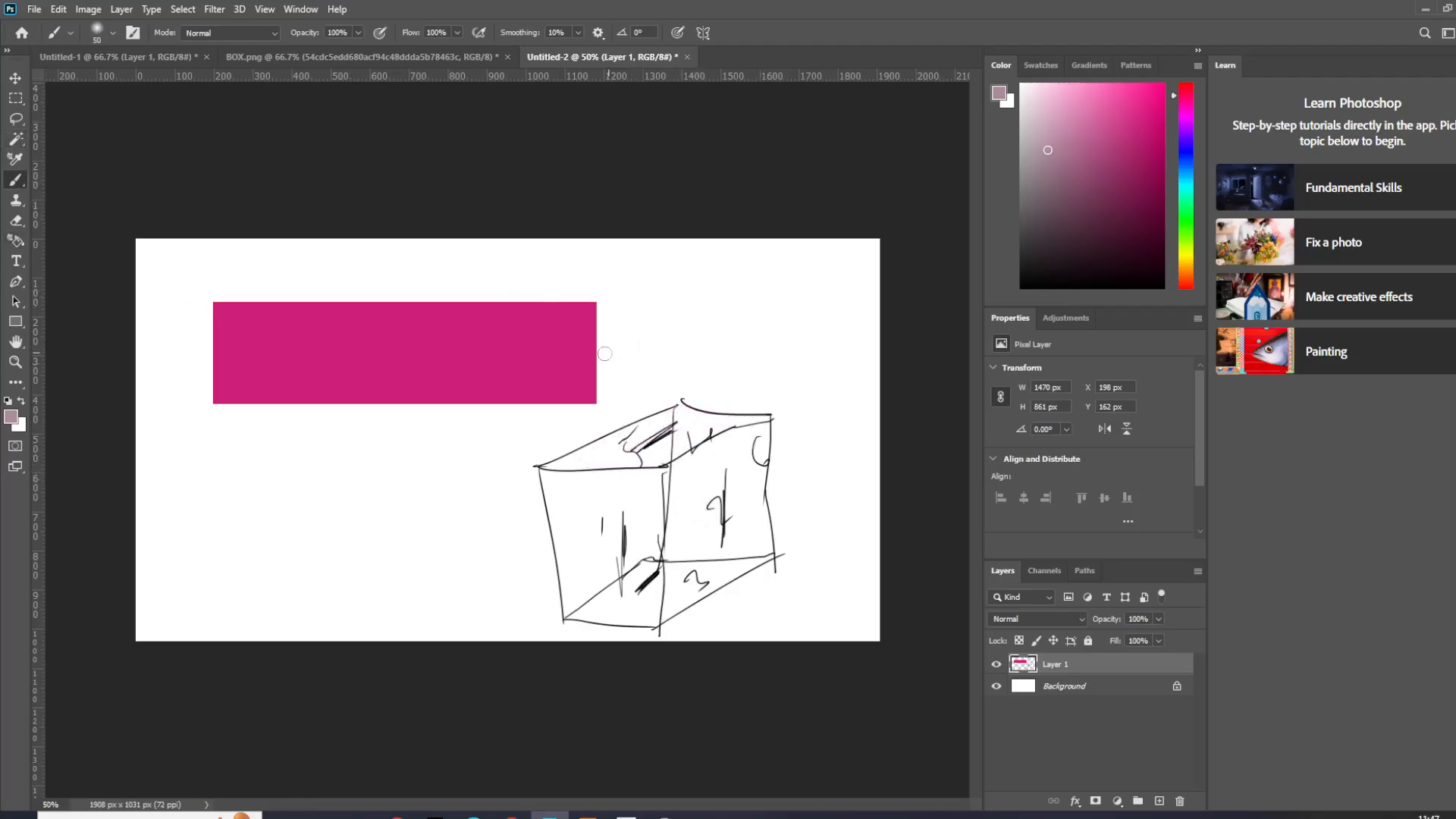
Step: Using a black 15 px brush, label the pink rectangle "2D" and the box "3D", each with a leader line
{"action": "left_click", "coordinate": [10, 416]}
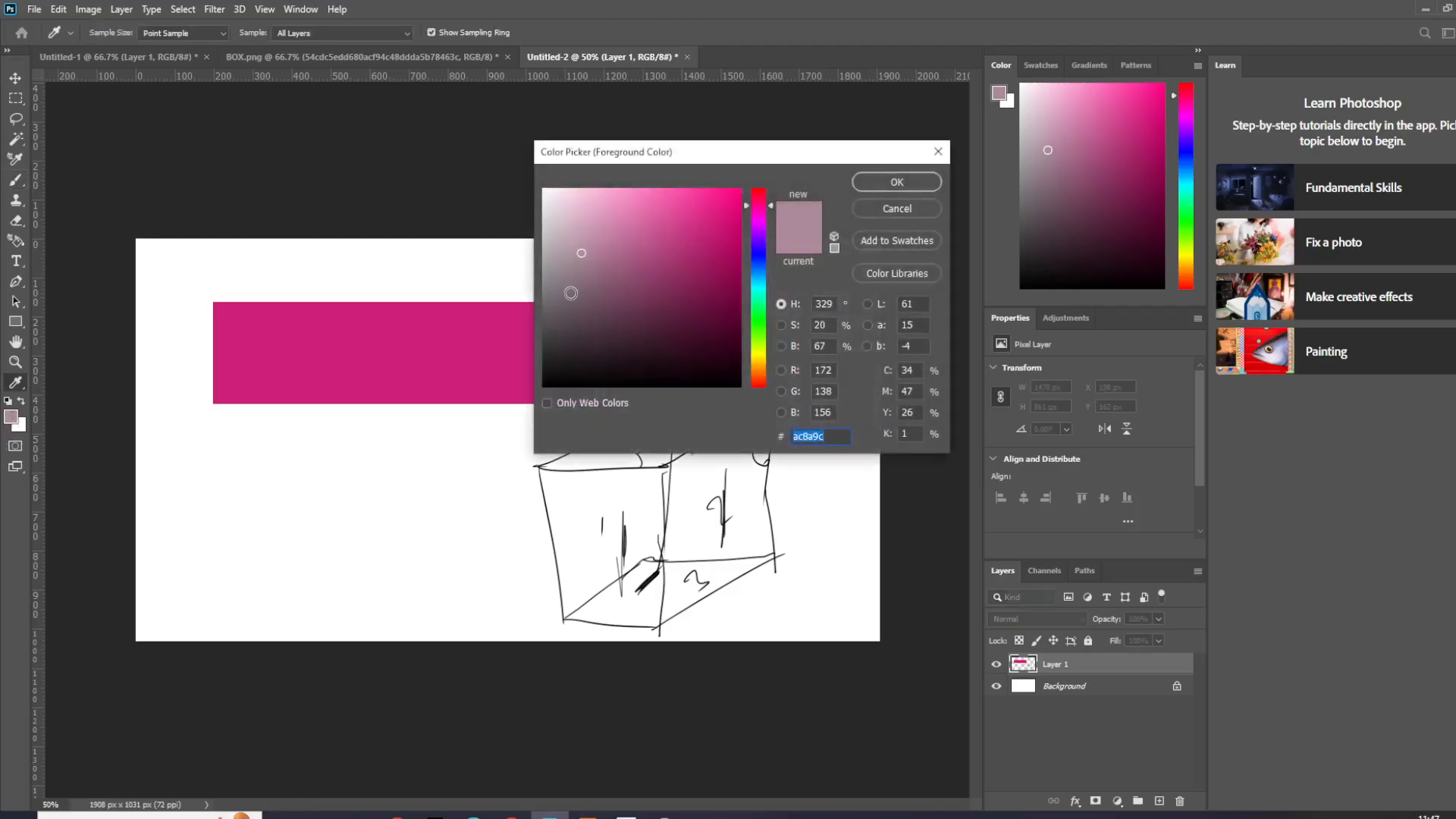
{"action": "left_click", "coordinate": [543, 386]}
{"action": "left_click", "coordinate": [895, 182]}
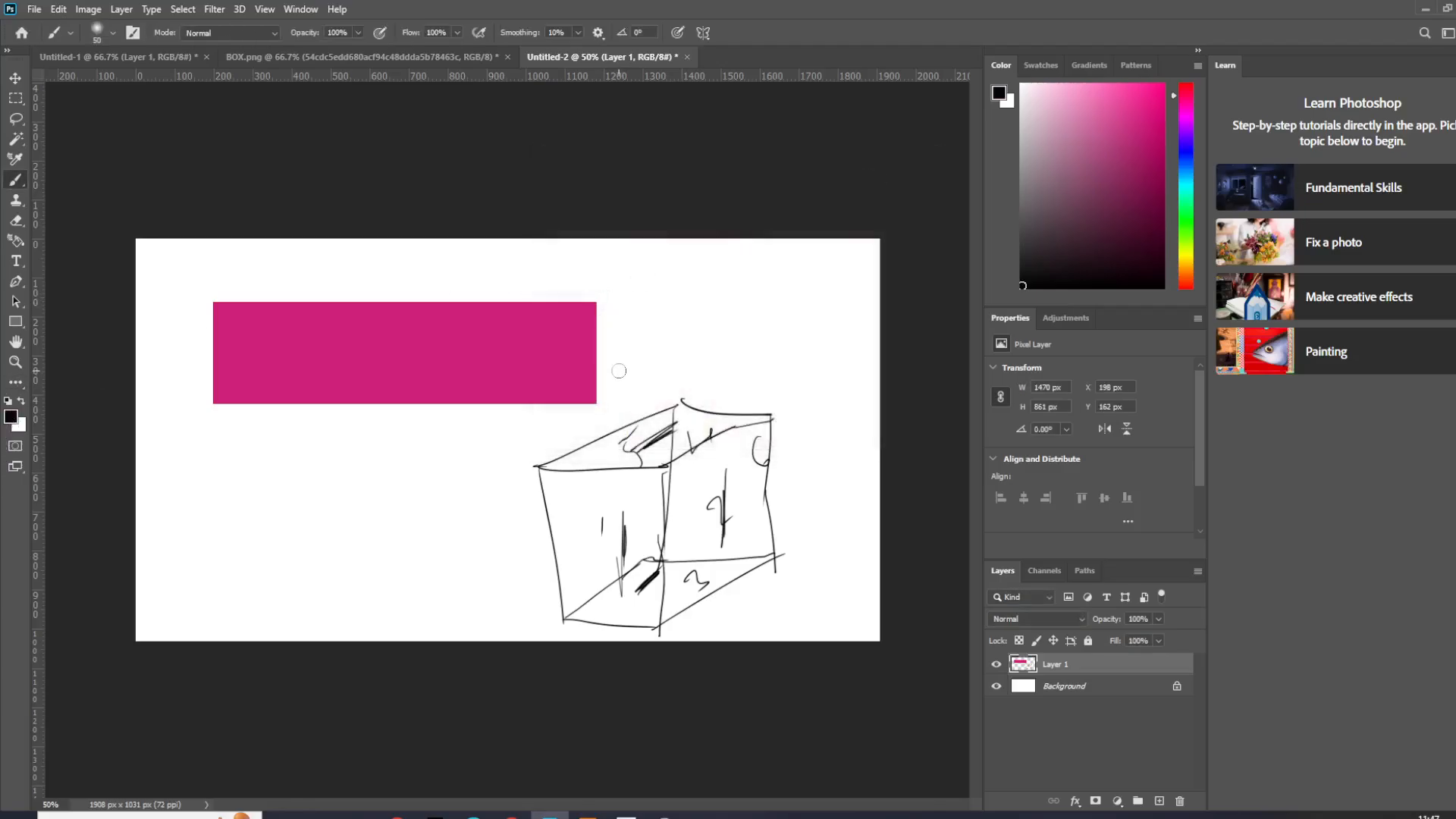
{"action": "key", "text": "bracketleft"}
{"action": "key", "text": "bracketleft"}
{"action": "key", "text": "bracketleft"}
{"action": "key", "text": "bracketleft"}
{"action": "key", "text": "bracketright"}
{"action": "mouse_move", "coordinate": [598, 349]}
{"action": "left_mouse_down"}
{"action": "mouse_move", "coordinate": [668, 333]}
{"action": "mouse_move", "coordinate": [682, 286]}
{"action": "mouse_move", "coordinate": [687, 308]}
{"action": "left_mouse_up"}
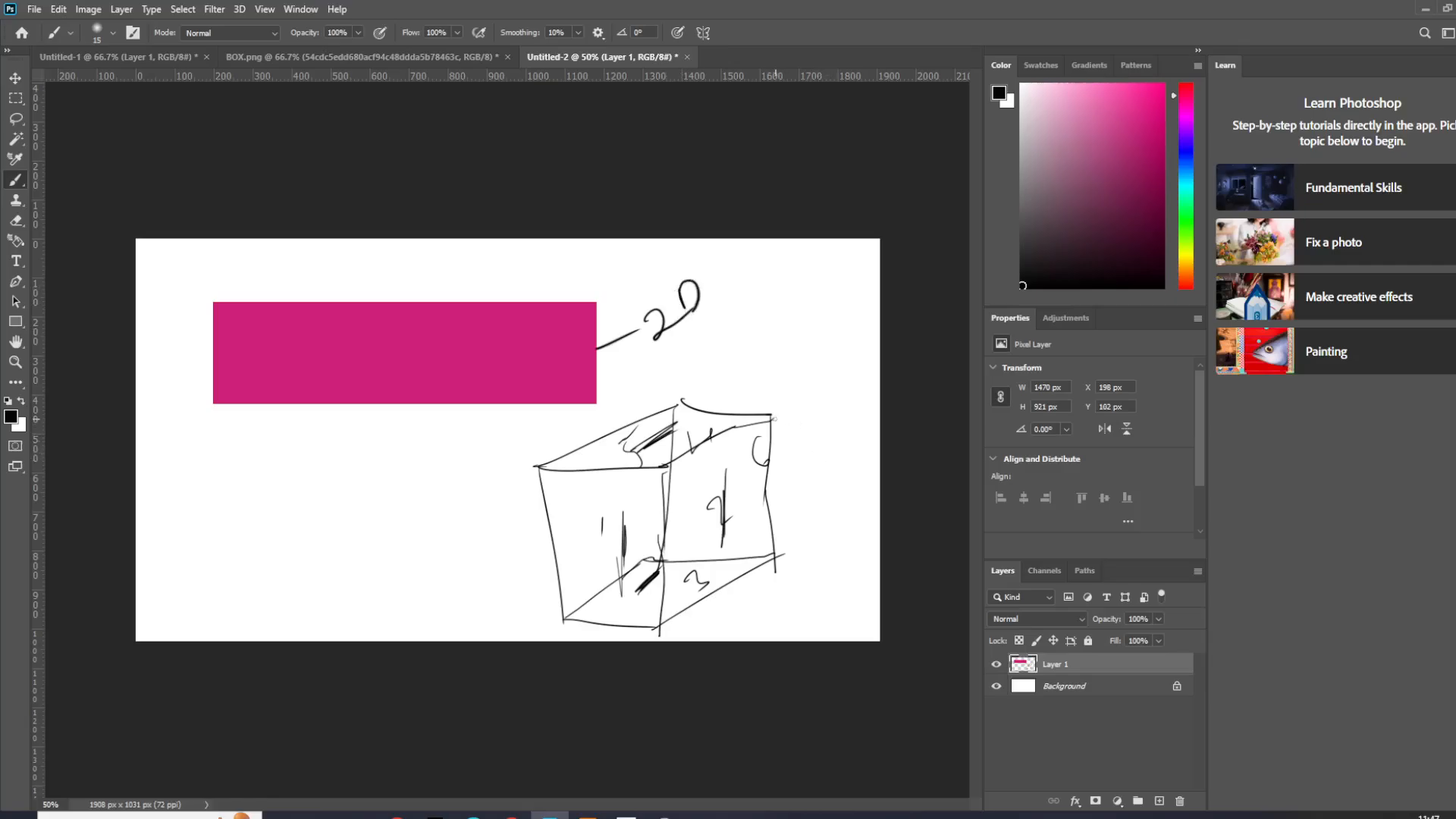
{"action": "mouse_move", "coordinate": [773, 418]}
{"action": "left_mouse_down"}
{"action": "mouse_move", "coordinate": [802, 390]}
{"action": "mouse_move", "coordinate": [836, 393]}
{"action": "left_mouse_up"}
{"action": "left_click_drag", "start_coordinate": [829, 354], "coordinate": [835, 391]}
Step: Draw a slanted strip of four connected squares below the pink rectangle as the start of the unfolded box
{"action": "mouse_move", "coordinate": [210, 501]}
{"action": "left_mouse_down"}
{"action": "mouse_move", "coordinate": [205, 562]}
{"action": "mouse_move", "coordinate": [288, 551]}
{"action": "mouse_move", "coordinate": [279, 482]}
{"action": "mouse_move", "coordinate": [311, 551]}
{"action": "mouse_move", "coordinate": [396, 518]}
{"action": "left_mouse_up"}
{"action": "mouse_move", "coordinate": [284, 472]}
{"action": "left_mouse_down"}
{"action": "mouse_move", "coordinate": [370, 443]}
{"action": "mouse_move", "coordinate": [396, 527]}
{"action": "mouse_move", "coordinate": [485, 474]}
{"action": "left_mouse_up"}
{"action": "left_click_drag", "start_coordinate": [370, 443], "coordinate": [457, 418]}
{"action": "left_click_drag", "start_coordinate": [458, 418], "coordinate": [489, 479]}
{"action": "left_click_drag", "start_coordinate": [485, 474], "coordinate": [521, 452]}
{"action": "left_click_drag", "start_coordinate": [458, 418], "coordinate": [514, 401]}
{"action": "mouse_move", "coordinate": [514, 400]}
{"action": "left_mouse_down"}
{"action": "mouse_move", "coordinate": [545, 461]}
{"action": "mouse_move", "coordinate": [521, 467]}
{"action": "left_mouse_up"}
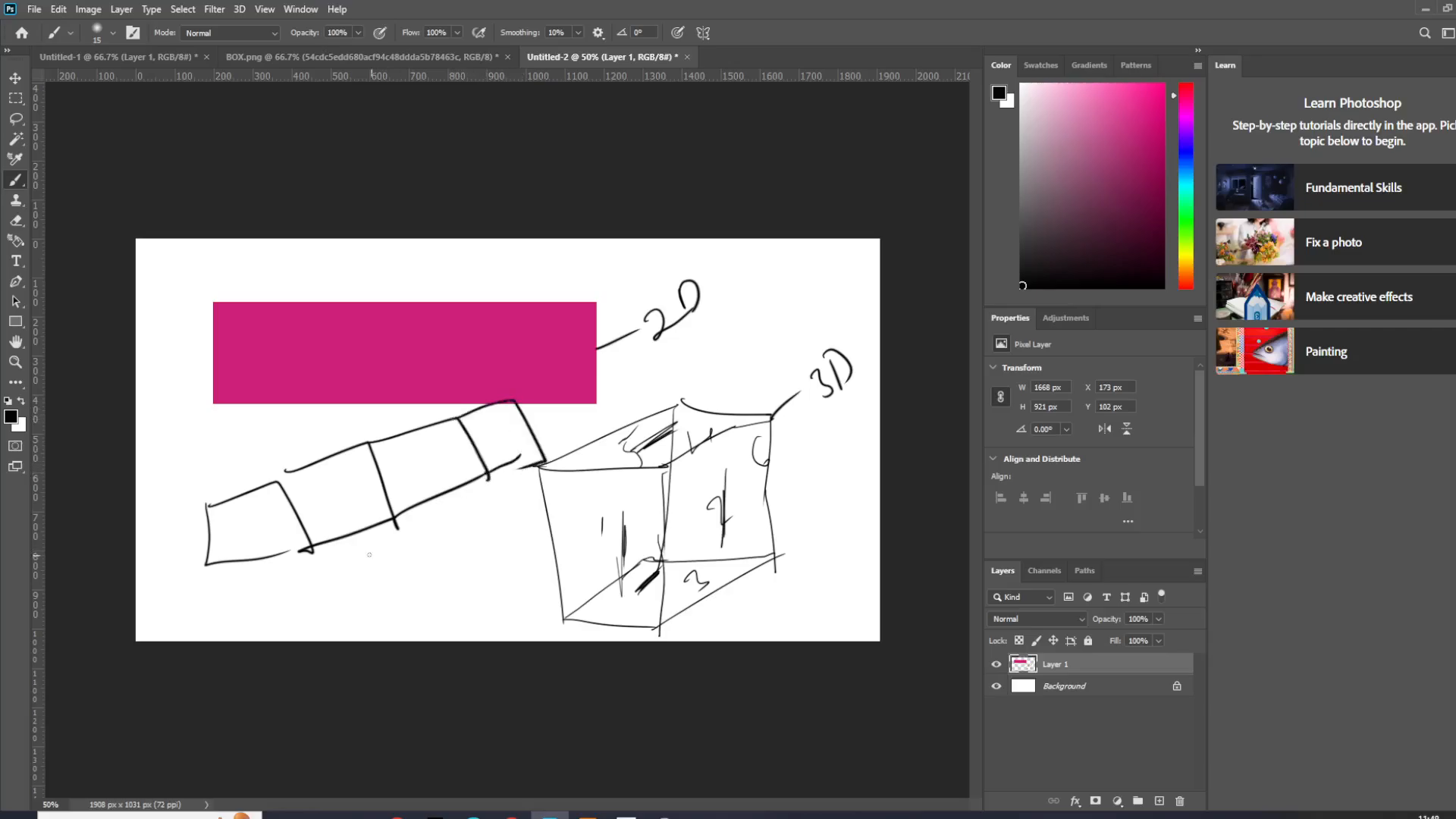
Step: Complete the unfolded box by adding one square below and one above the strip's second square
{"action": "mouse_move", "coordinate": [307, 553]}
{"action": "left_mouse_down"}
{"action": "mouse_move", "coordinate": [341, 611]}
{"action": "mouse_move", "coordinate": [428, 565]}
{"action": "left_mouse_up"}
{"action": "left_click_drag", "start_coordinate": [429, 565], "coordinate": [393, 518]}
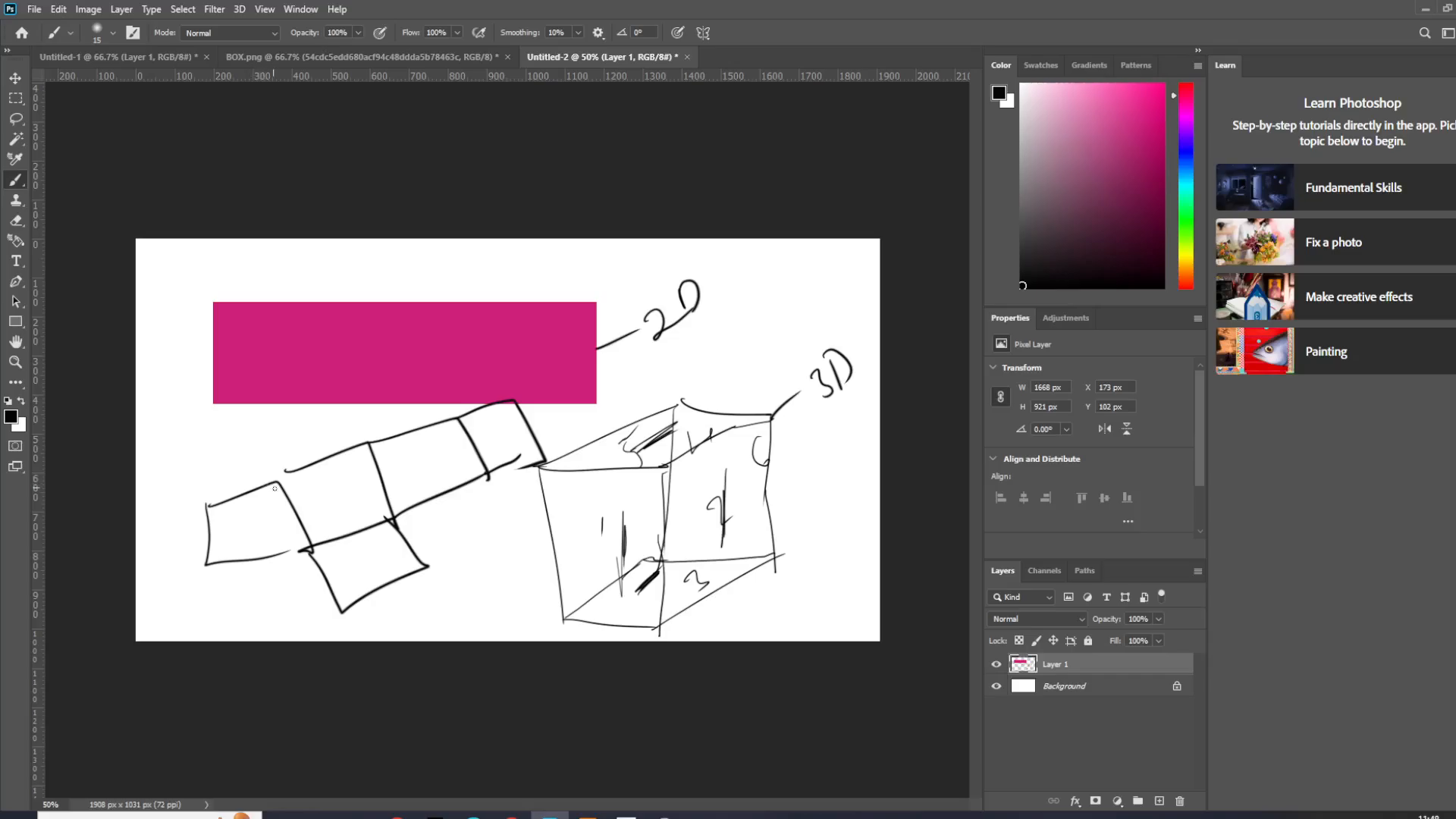
{"action": "mouse_move", "coordinate": [275, 488]}
{"action": "left_mouse_down"}
{"action": "mouse_move", "coordinate": [249, 436]}
{"action": "mouse_move", "coordinate": [333, 400]}
{"action": "mouse_move", "coordinate": [369, 449]}
{"action": "left_mouse_up"}
Step: Number the unfolded squares 1 to 4 along the strip, 5 on the lower square and 6 on the upper one
{"action": "left_click_drag", "start_coordinate": [244, 518], "coordinate": [262, 537]}
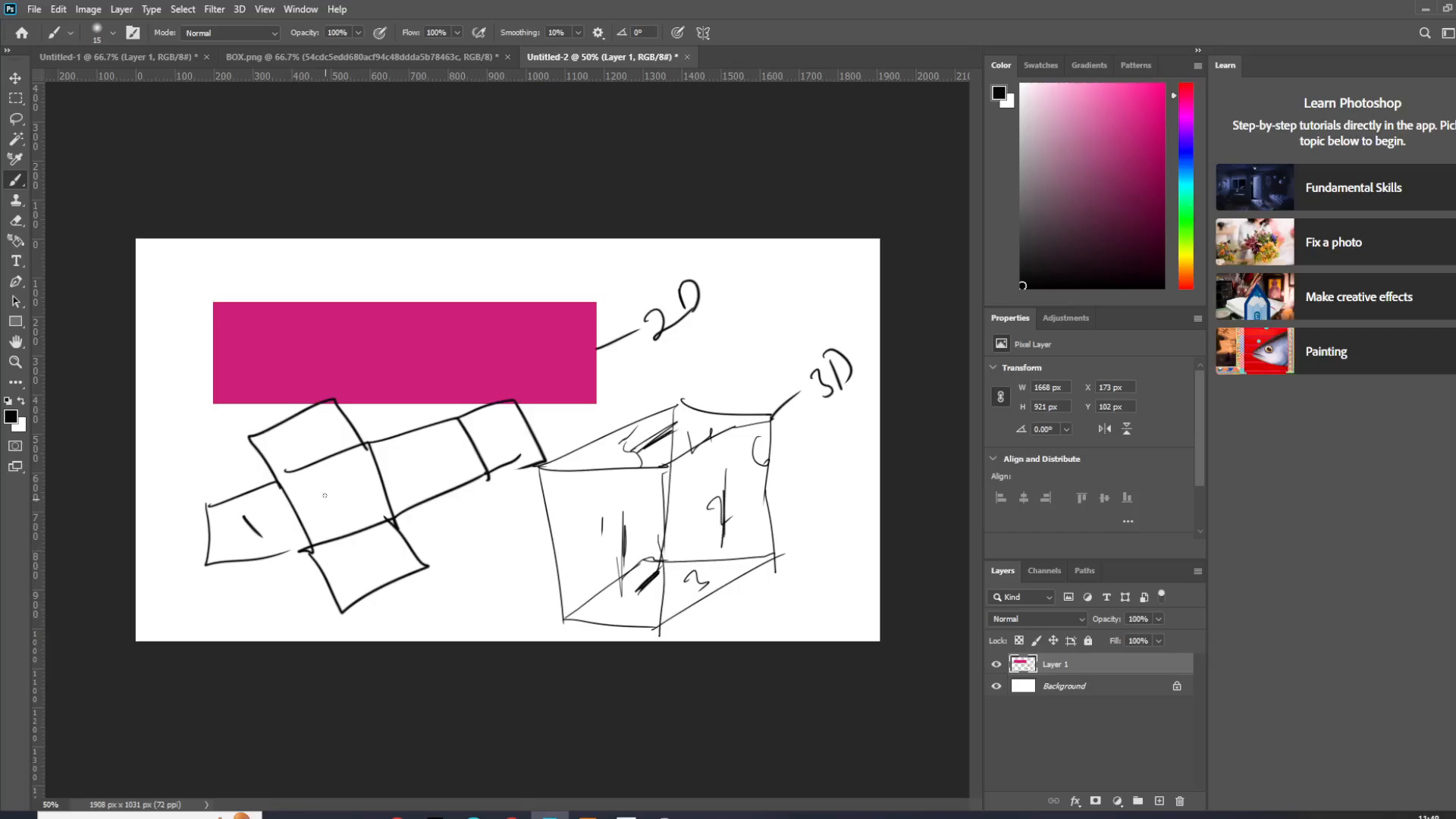
{"action": "left_click_drag", "start_coordinate": [312, 491], "coordinate": [349, 507]}
{"action": "left_click_drag", "start_coordinate": [398, 458], "coordinate": [413, 485]}
{"action": "left_click_drag", "start_coordinate": [509, 434], "coordinate": [525, 446]}
{"action": "left_click_drag", "start_coordinate": [371, 551], "coordinate": [375, 584]}
{"action": "left_click_drag", "start_coordinate": [330, 429], "coordinate": [319, 457]}
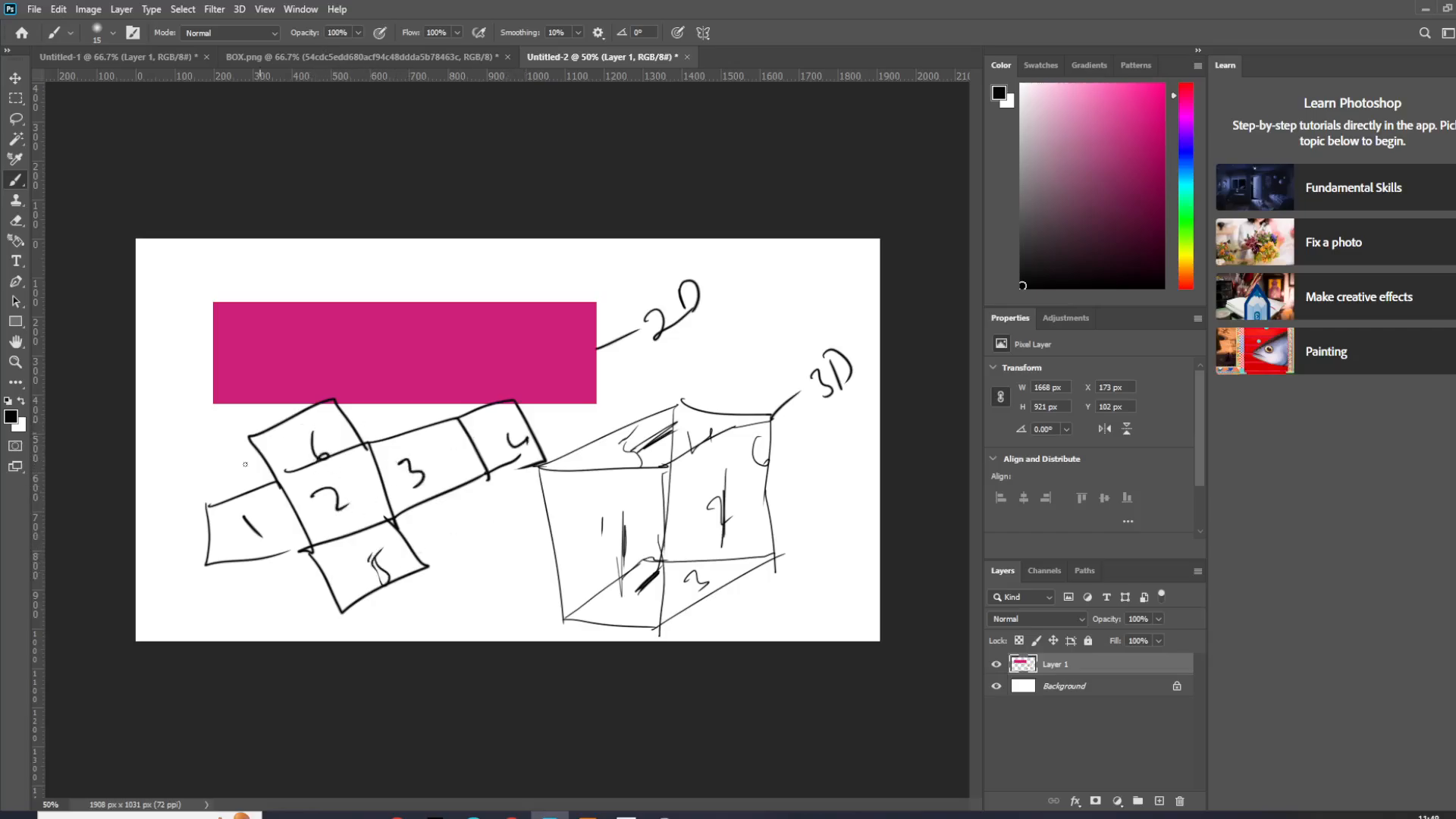
Step: Handwrite "UV-in MAYA" between the unfolded squares and the box sketch
{"action": "left_click_drag", "start_coordinate": [432, 588], "coordinate": [539, 534]}
{"action": "left_click", "coordinate": [505, 528]}
{"action": "mouse_move", "coordinate": [483, 631]}
{"action": "left_mouse_down"}
{"action": "mouse_move", "coordinate": [525, 620]}
{"action": "mouse_move", "coordinate": [569, 551]}
{"action": "left_mouse_up"}
{"action": "left_click_drag", "start_coordinate": [560, 567], "coordinate": [572, 561]}
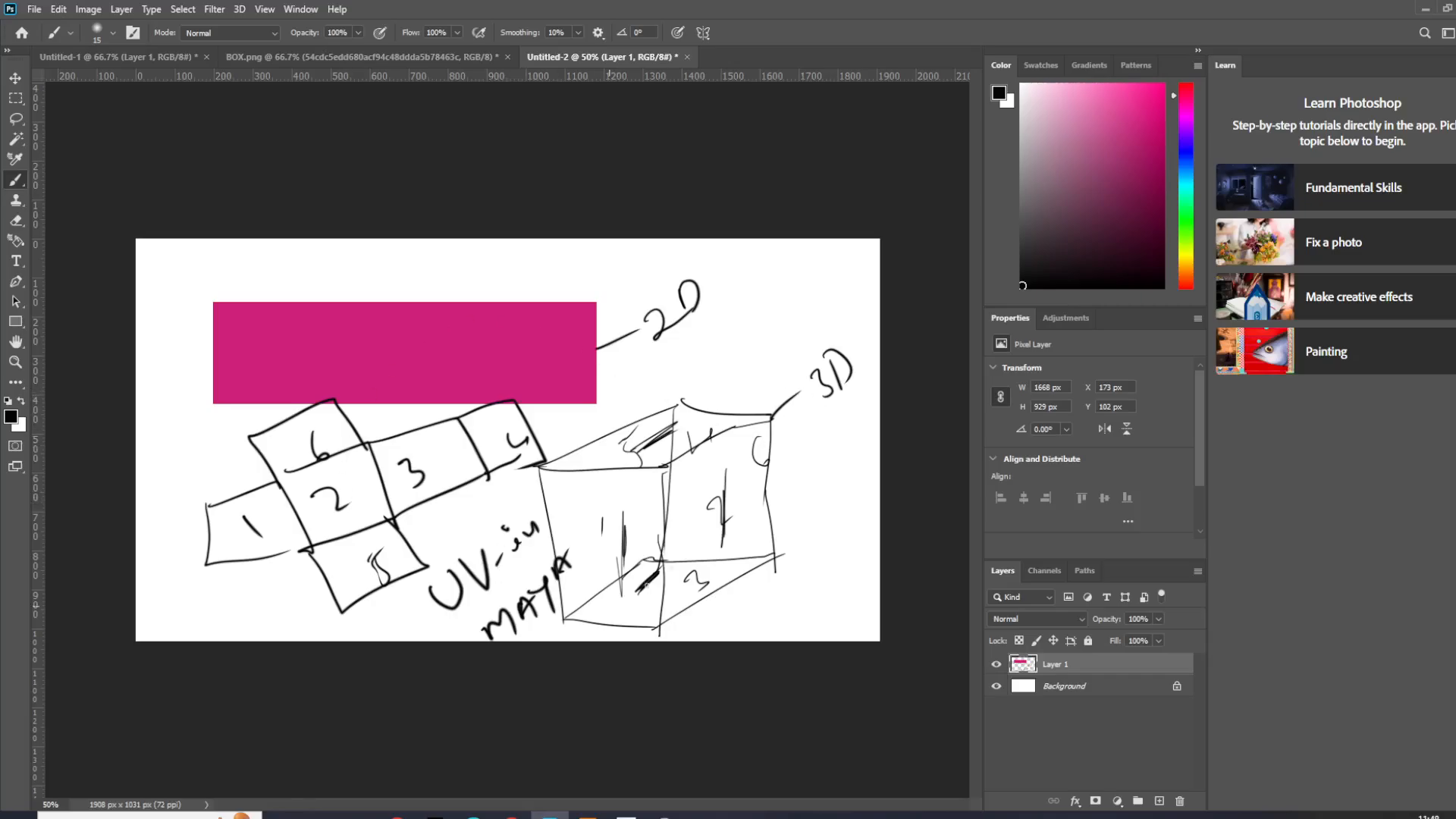
Step: Draw a leader from the box's rear top corner to an underlined "Cut" label, and write "Seam" beside it
{"action": "left_click_drag", "start_coordinate": [675, 400], "coordinate": [732, 347]}
{"action": "mouse_move", "coordinate": [756, 297]}
{"action": "left_mouse_down"}
{"action": "mouse_move", "coordinate": [754, 345]}
{"action": "mouse_move", "coordinate": [812, 304]}
{"action": "left_mouse_up"}
{"action": "mouse_move", "coordinate": [792, 258]}
{"action": "left_mouse_down"}
{"action": "mouse_move", "coordinate": [806, 302]}
{"action": "mouse_move", "coordinate": [827, 272]}
{"action": "left_mouse_up"}
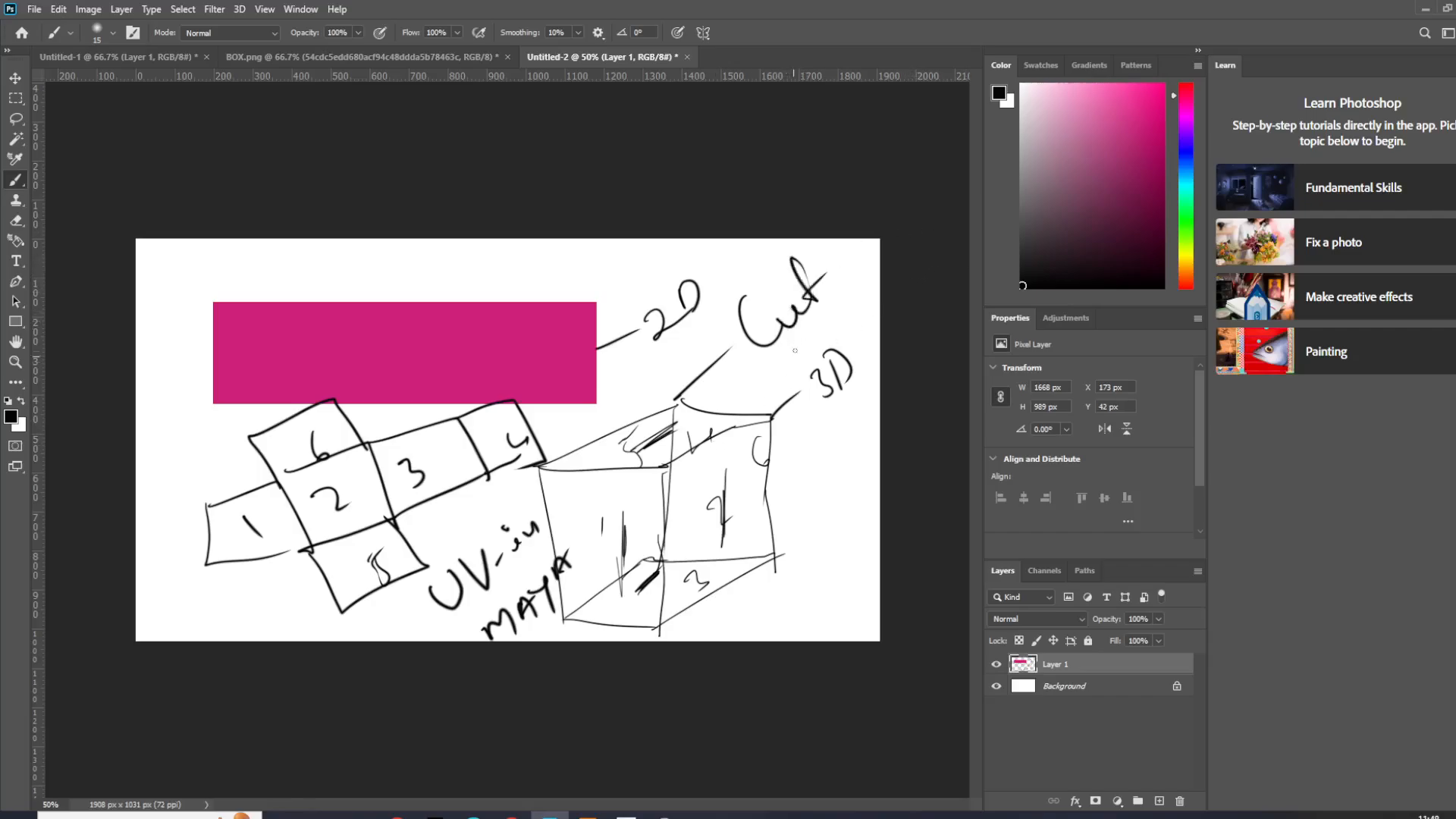
{"action": "left_click_drag", "start_coordinate": [753, 368], "coordinate": [835, 299]}
{"action": "left_click_drag", "start_coordinate": [852, 329], "coordinate": [879, 291]}
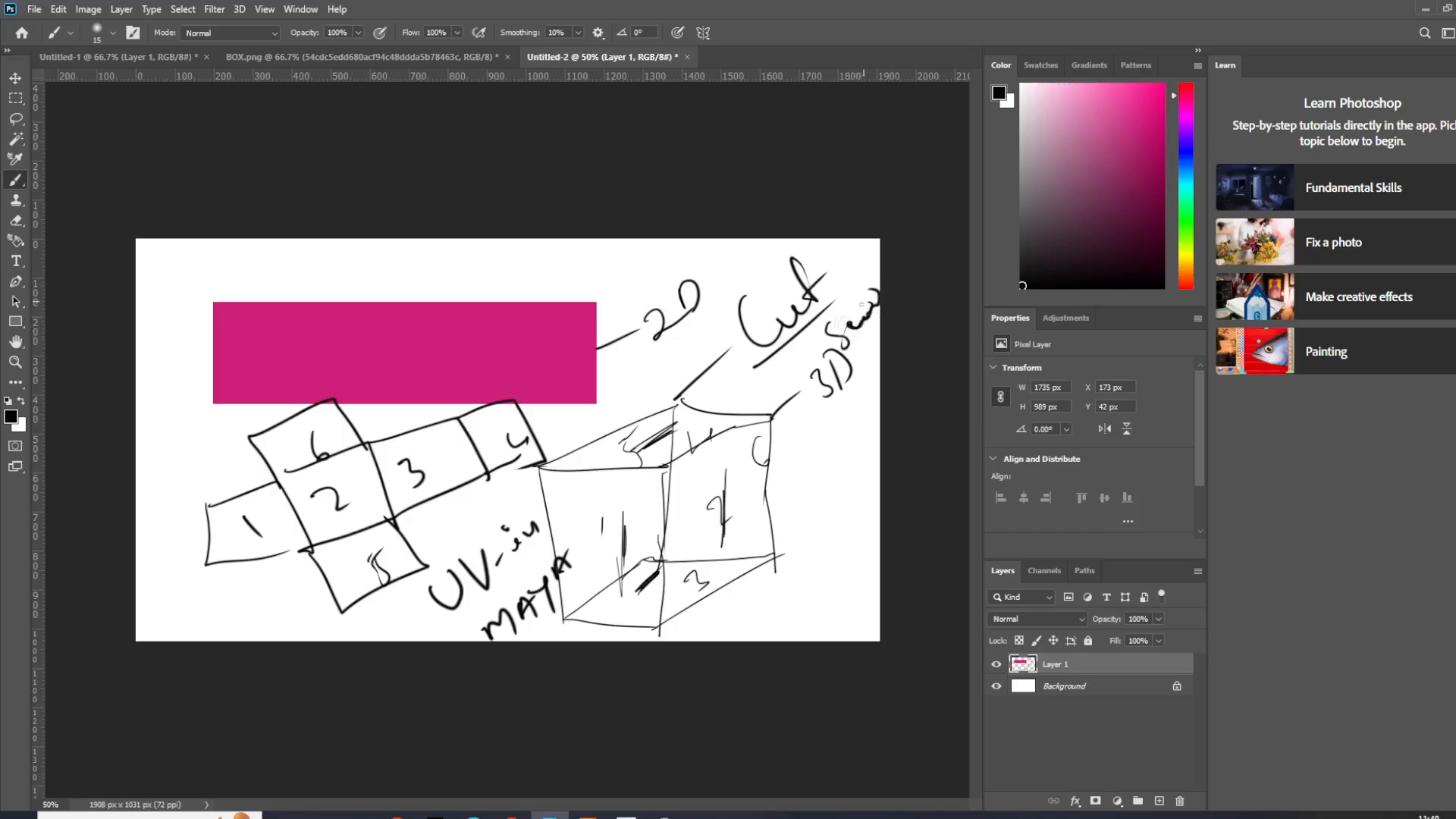
Step: Draw a long line down from the "Cut" label beside the box sketch, then handwrite and strike through "unfold" at its end
{"action": "left_click_drag", "start_coordinate": [784, 351], "coordinate": [827, 592]}
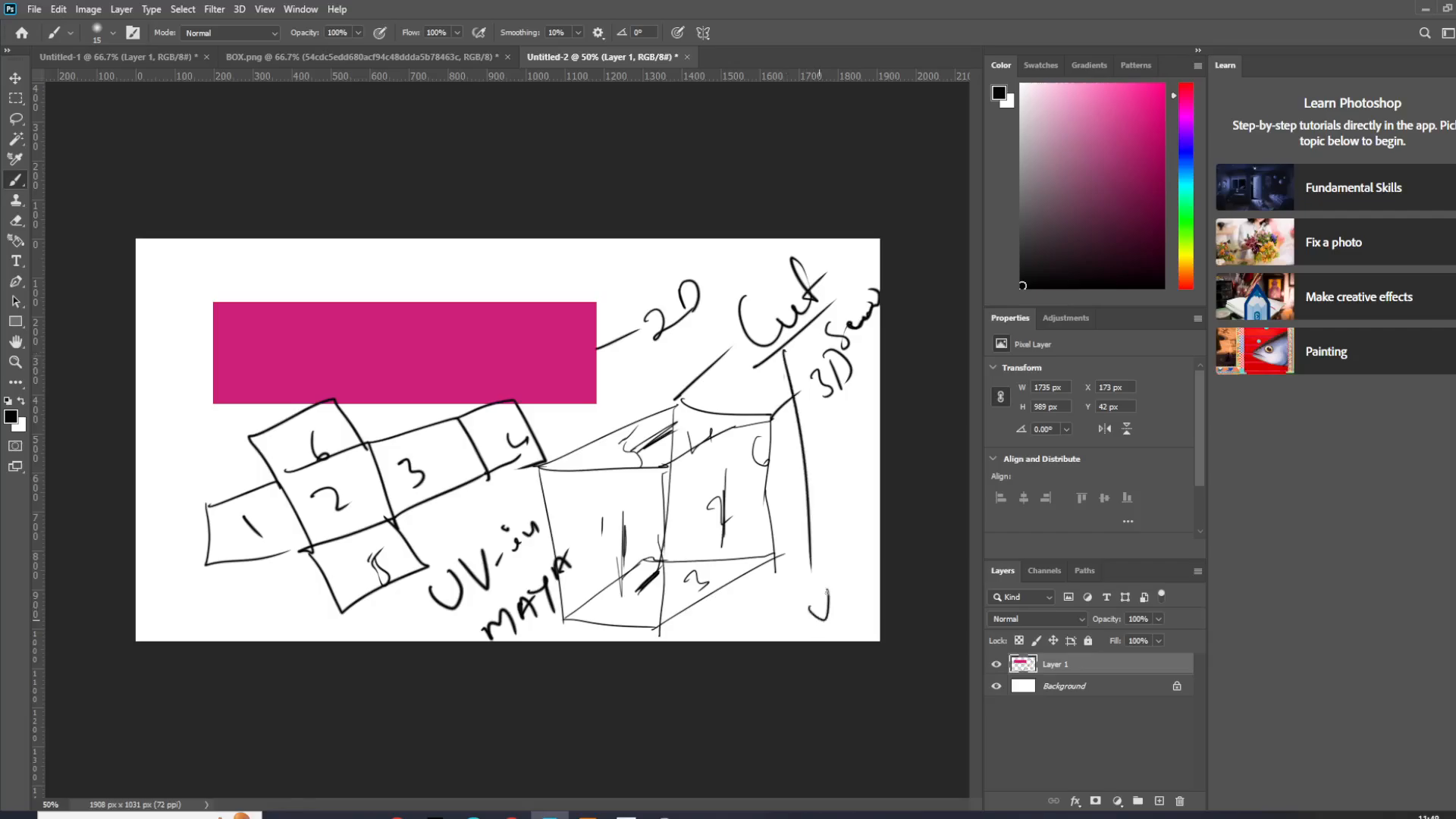
{"action": "right_click", "coordinate": [836, 588]}
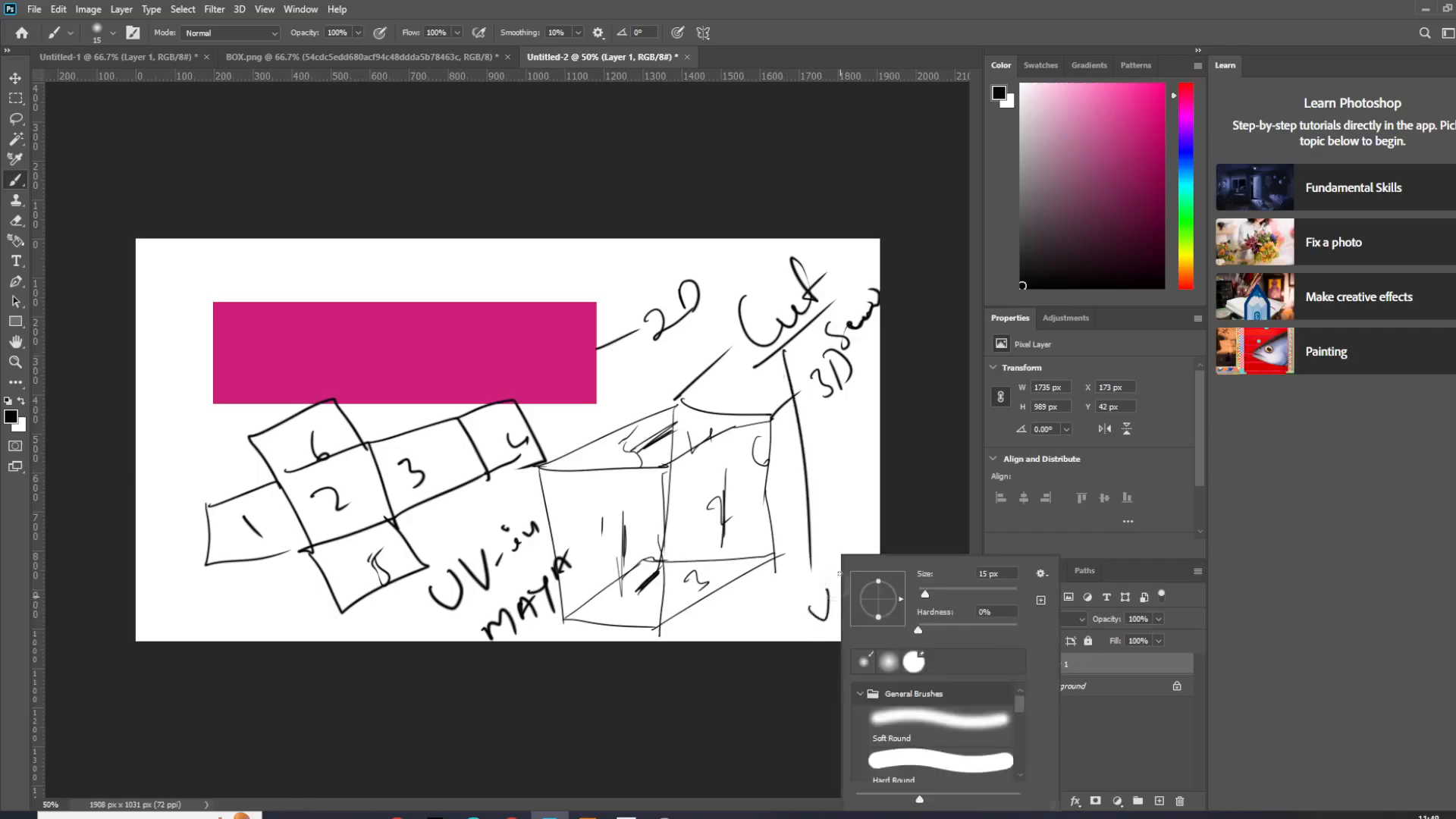
{"action": "left_click", "coordinate": [822, 564]}
{"action": "mouse_move", "coordinate": [834, 582]}
{"action": "left_mouse_down"}
{"action": "mouse_move", "coordinate": [856, 568]}
{"action": "mouse_move", "coordinate": [852, 581]}
{"action": "mouse_move", "coordinate": [869, 506]}
{"action": "mouse_move", "coordinate": [877, 518]}
{"action": "mouse_move", "coordinate": [870, 435]}
{"action": "mouse_move", "coordinate": [878, 492]}
{"action": "left_mouse_up"}
{"action": "left_click_drag", "start_coordinate": [810, 641], "coordinate": [877, 514]}
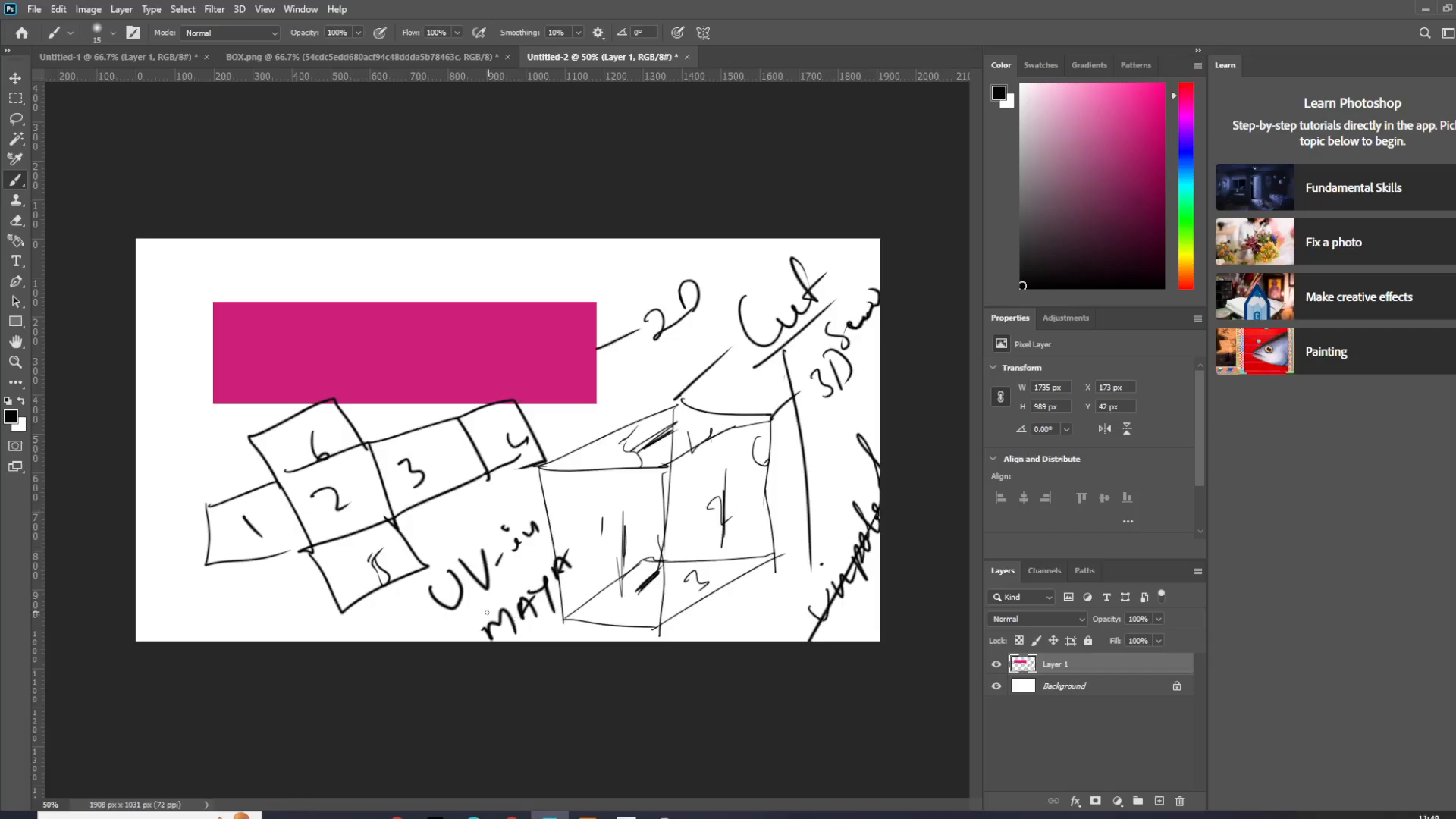
Step: Strike through the "Cut", "Seam" and "MAYA" notes, and handwrite "2D & 3D" above the pink rectangle
{"action": "left_click_drag", "start_coordinate": [757, 332], "coordinate": [823, 258]}
{"action": "left_click_drag", "start_coordinate": [825, 343], "coordinate": [872, 293]}
{"action": "left_click_drag", "start_coordinate": [487, 634], "coordinate": [542, 583]}
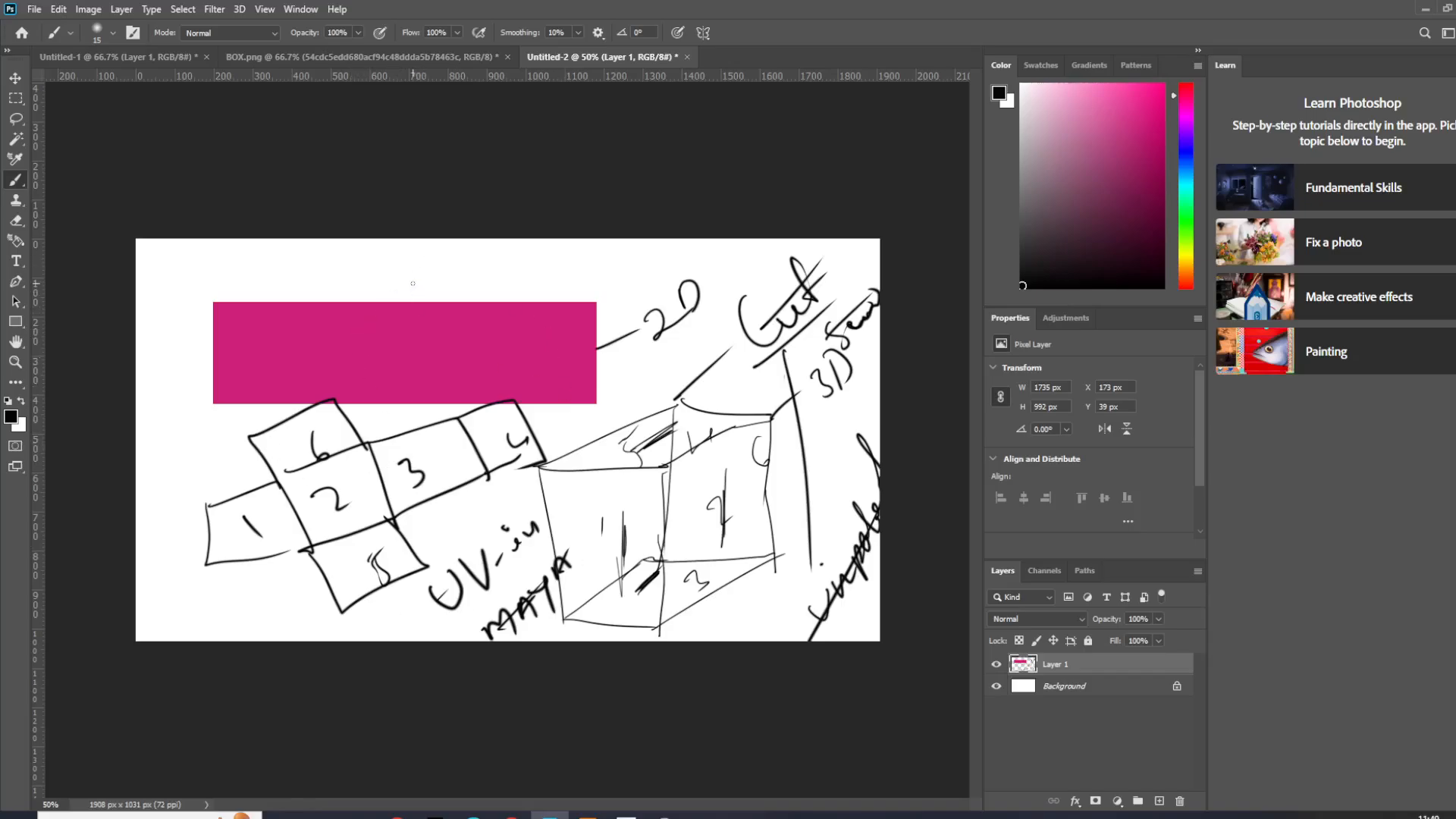
{"action": "mouse_move", "coordinate": [410, 278]}
{"action": "left_mouse_down"}
{"action": "mouse_move", "coordinate": [472, 268]}
{"action": "mouse_move", "coordinate": [505, 298]}
{"action": "left_mouse_up"}
{"action": "mouse_move", "coordinate": [499, 265]}
{"action": "left_mouse_down"}
{"action": "mouse_move", "coordinate": [558, 285]}
{"action": "mouse_move", "coordinate": [589, 261]}
{"action": "left_mouse_up"}
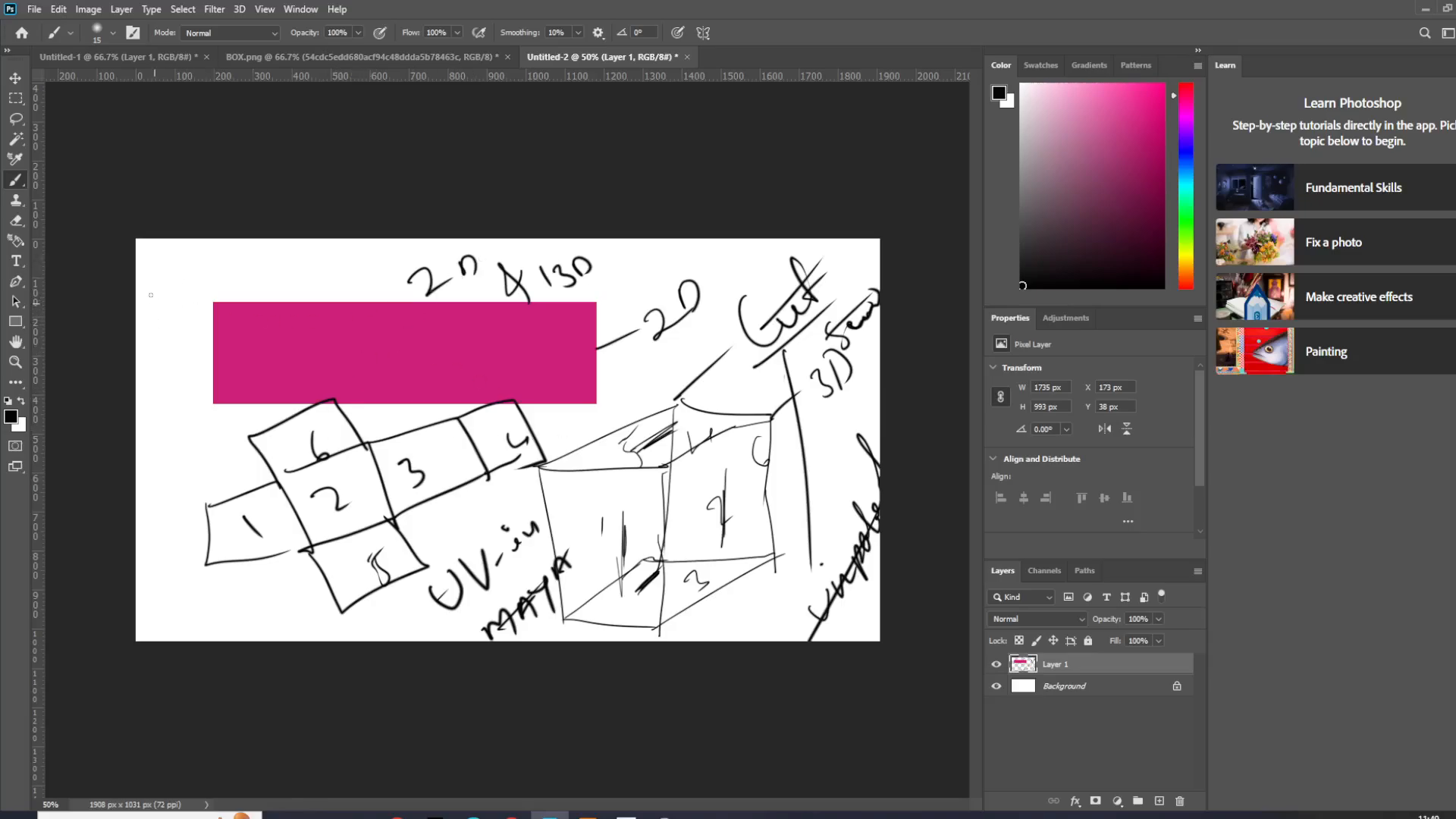
Step: Handwrite "Box" beside the pink rectangle and sketch a cylinder, a sphere and a pyramid in a column below it
{"action": "mouse_move", "coordinate": [146, 285]}
{"action": "left_mouse_down"}
{"action": "mouse_move", "coordinate": [160, 324]}
{"action": "mouse_move", "coordinate": [165, 297]}
{"action": "mouse_move", "coordinate": [162, 319]}
{"action": "left_mouse_up"}
{"action": "left_click_drag", "start_coordinate": [173, 294], "coordinate": [181, 289]}
{"action": "left_click_drag", "start_coordinate": [160, 339], "coordinate": [160, 394]}
{"action": "right_click", "coordinate": [161, 373]}
{"action": "key", "text": "Escape"}
{"action": "mouse_move", "coordinate": [191, 338]}
{"action": "left_mouse_down"}
{"action": "mouse_move", "coordinate": [191, 422]}
{"action": "mouse_move", "coordinate": [189, 341]}
{"action": "left_mouse_up"}
{"action": "mouse_move", "coordinate": [190, 407]}
{"action": "left_mouse_down"}
{"action": "mouse_move", "coordinate": [155, 446]}
{"action": "mouse_move", "coordinate": [176, 481]}
{"action": "mouse_move", "coordinate": [202, 457]}
{"action": "mouse_move", "coordinate": [155, 478]}
{"action": "mouse_move", "coordinate": [157, 549]}
{"action": "mouse_move", "coordinate": [203, 525]}
{"action": "mouse_move", "coordinate": [171, 548]}
{"action": "mouse_move", "coordinate": [191, 522]}
{"action": "left_mouse_up"}
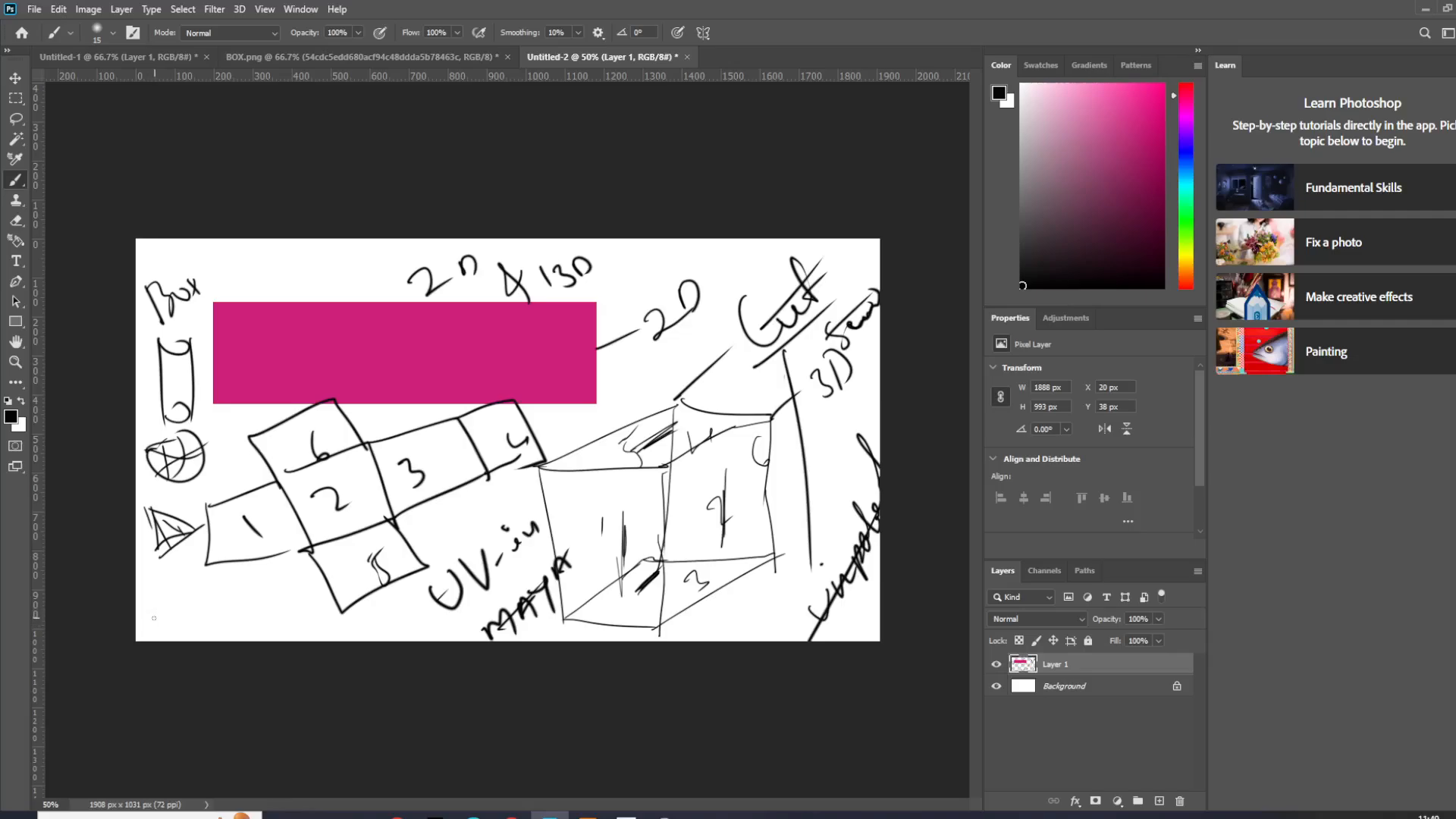
{"action": "left_click_drag", "start_coordinate": [152, 629], "coordinate": [203, 584]}
Step: Switch to the cube scene in Maya
{"action": "left_click", "coordinate": [1426, 10]}
{"action": "left_click", "coordinate": [672, 301]}
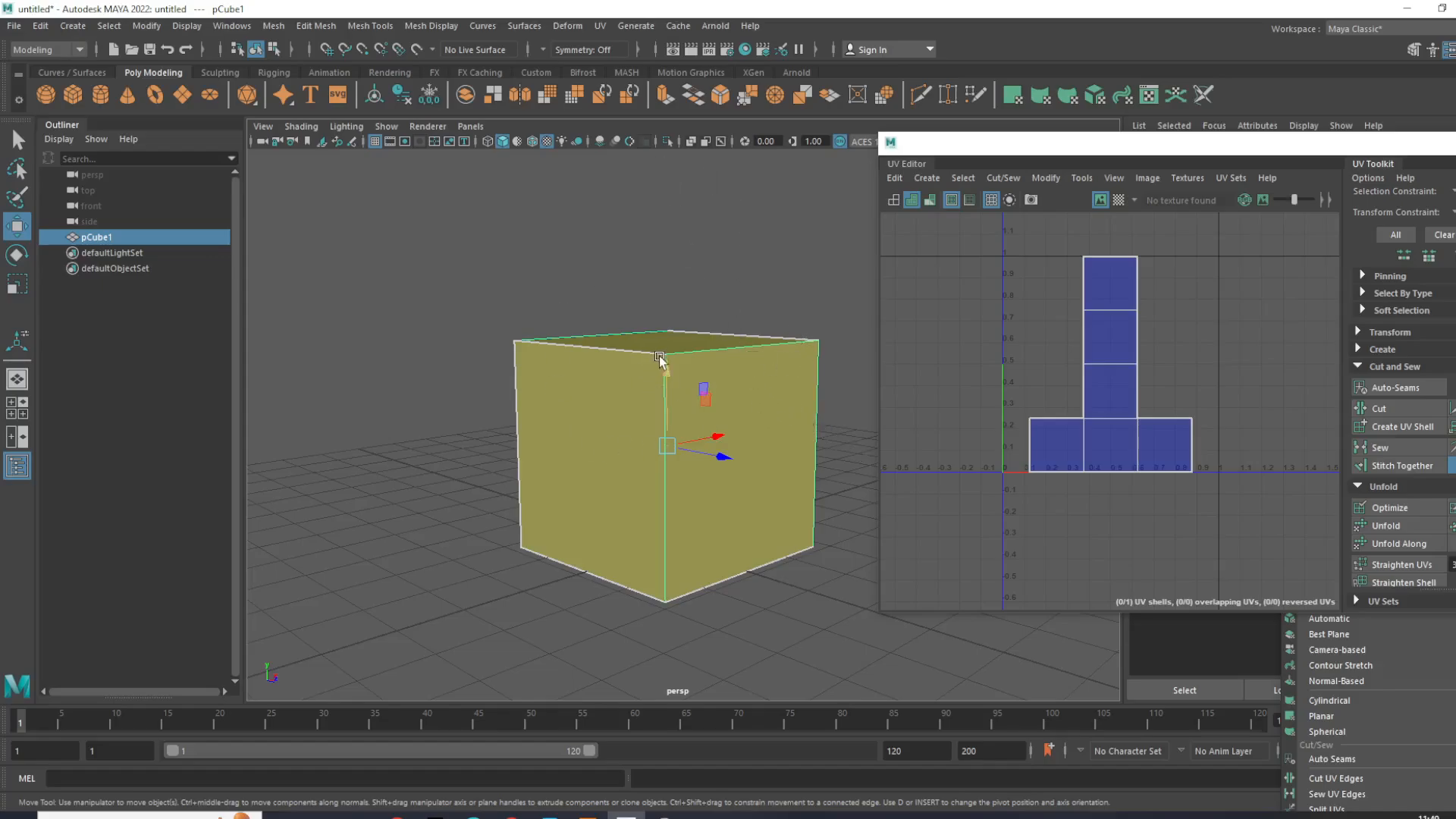
Step: Move the cube's top face upward to stretch it into a tall box, and return to object selection
{"action": "right_click", "coordinate": [676, 336]}
{"action": "left_click", "coordinate": [677, 378]}
{"action": "left_click", "coordinate": [666, 337]}
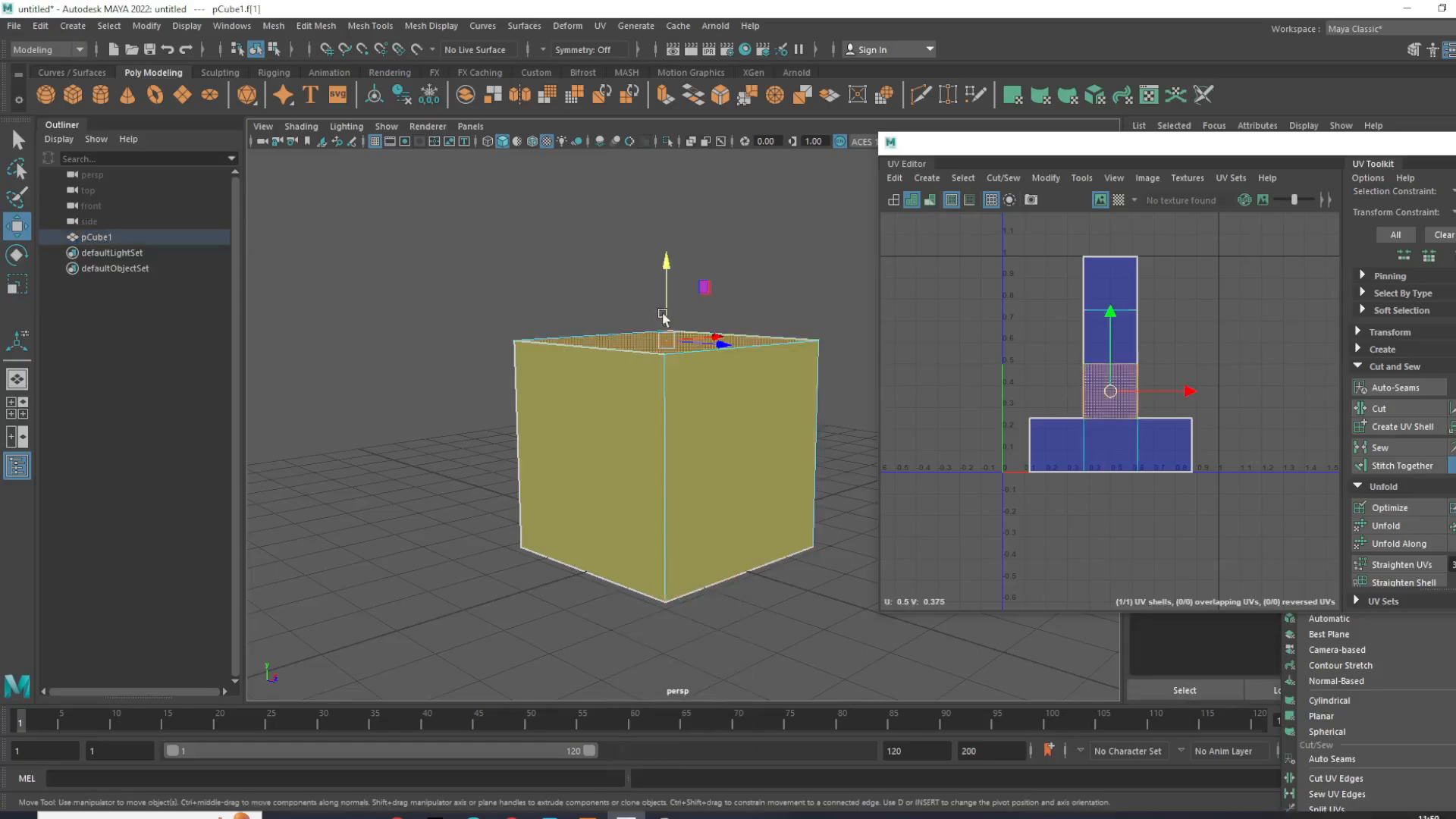
{"action": "left_click_drag", "start_coordinate": [666, 292], "coordinate": [681, 62]}
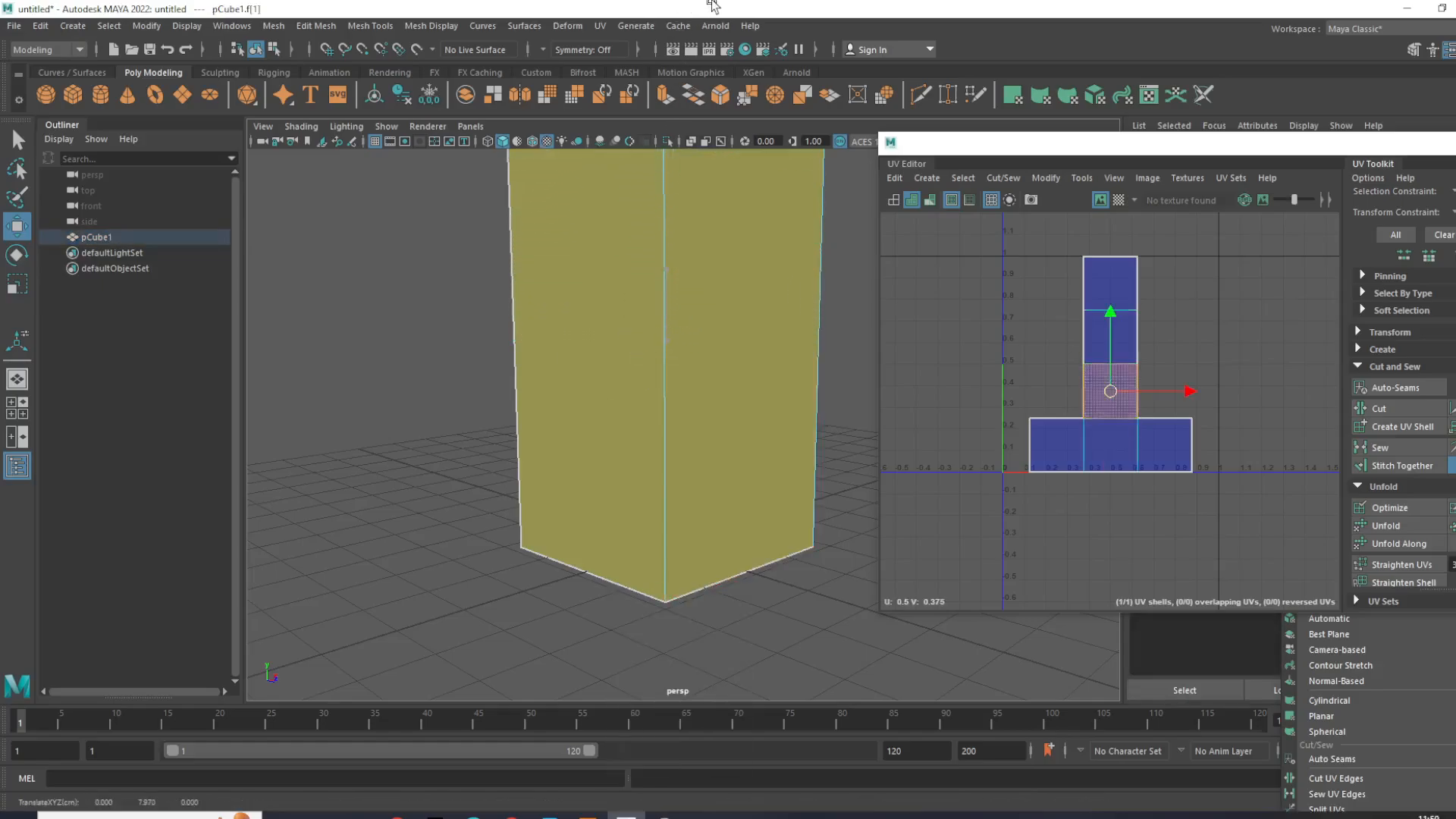
{"action": "right_click", "coordinate": [682, 222]}
{"action": "left_click", "coordinate": [758, 198]}
{"action": "key", "text": "f"}
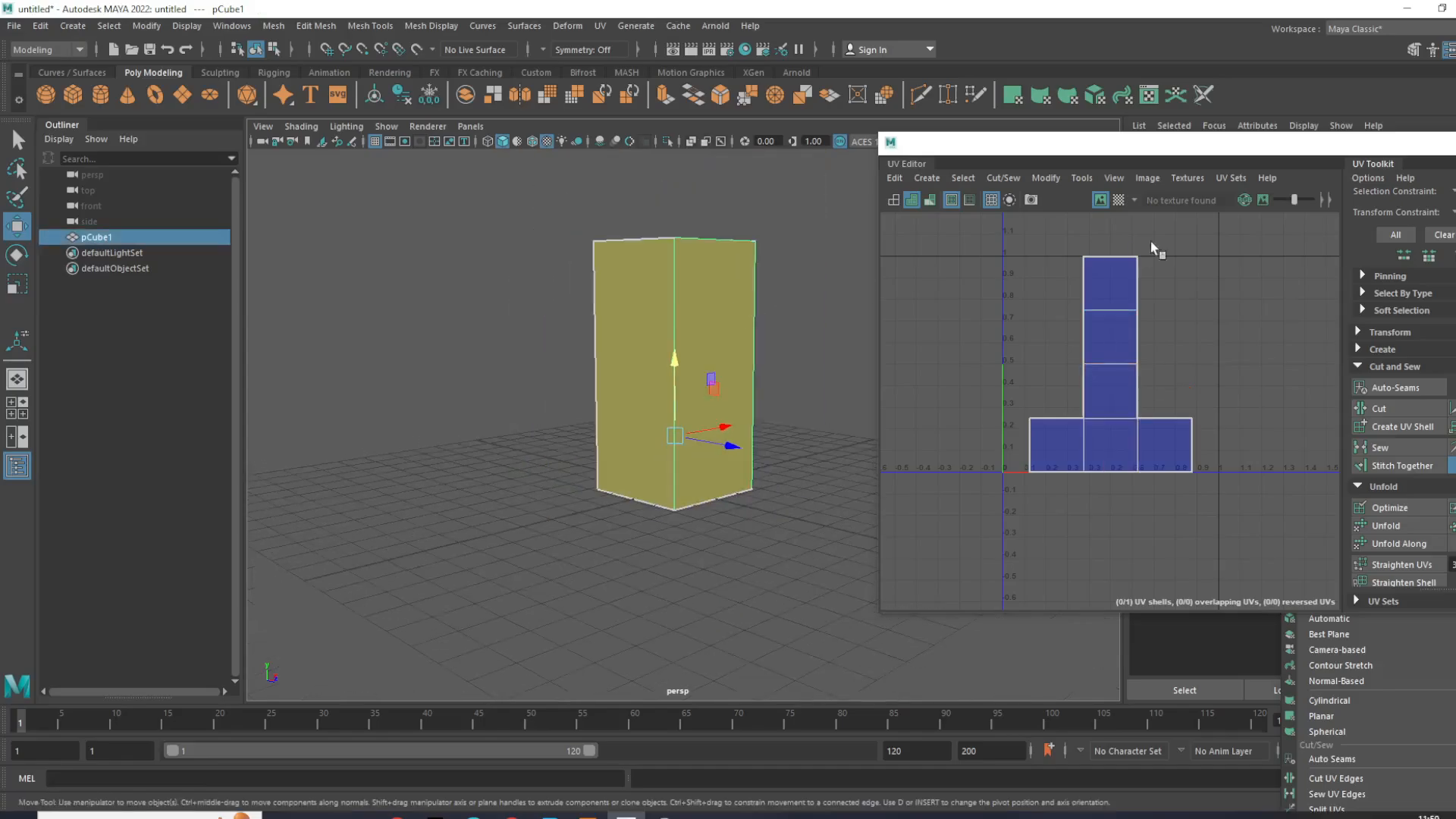
Step: Apply the checker map to the box from the UV Editor
{"action": "left_click", "coordinate": [1119, 200]}
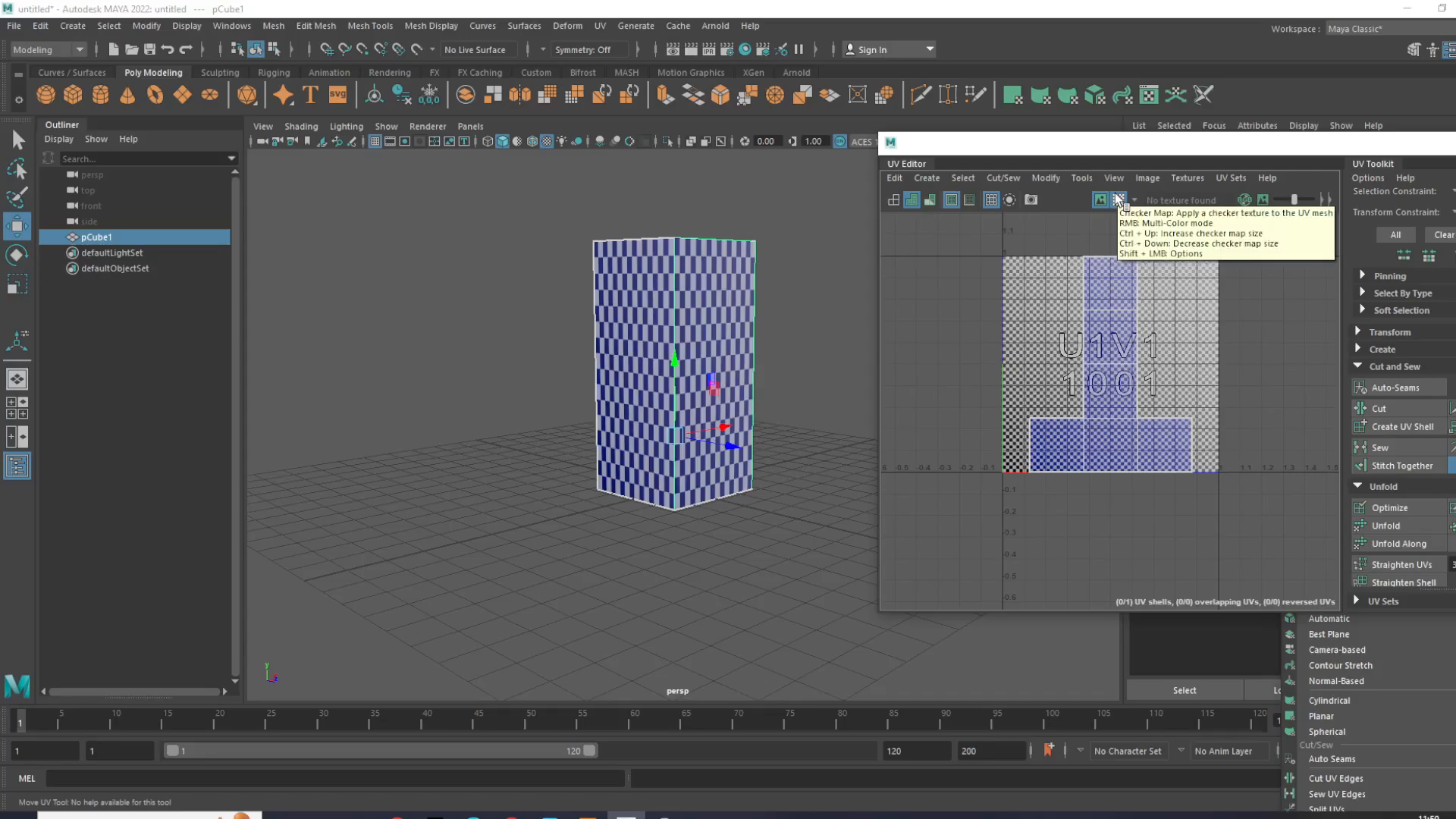
{"action": "left_click", "coordinate": [677, 576]}
{"action": "left_click", "coordinate": [713, 443]}
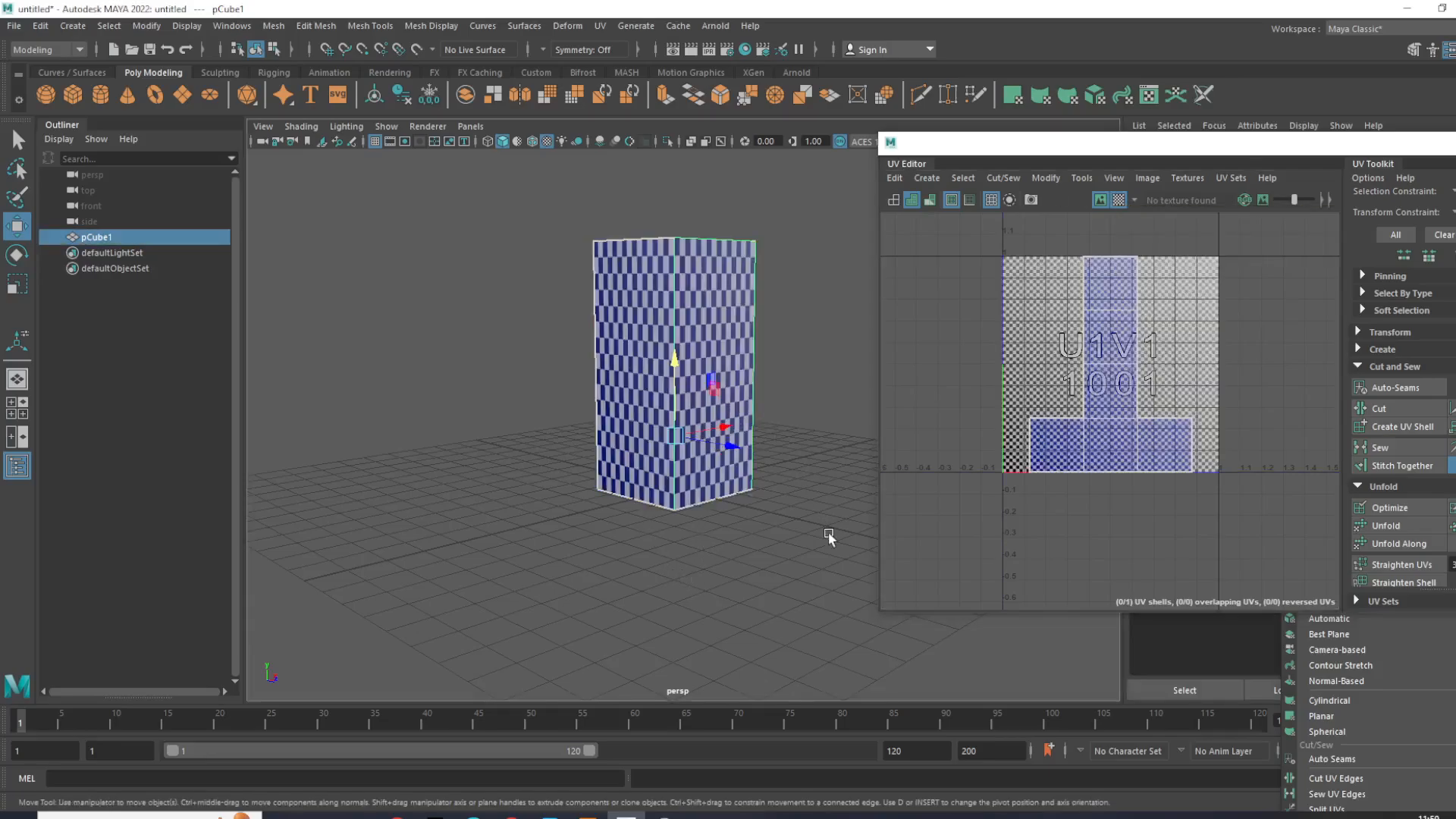
Step: Undo the upward move of the top face
{"action": "key", "text": "ctrl+z"}
{"action": "key", "text": "ctrl+z"}
{"action": "key", "text": "ctrl+z"}
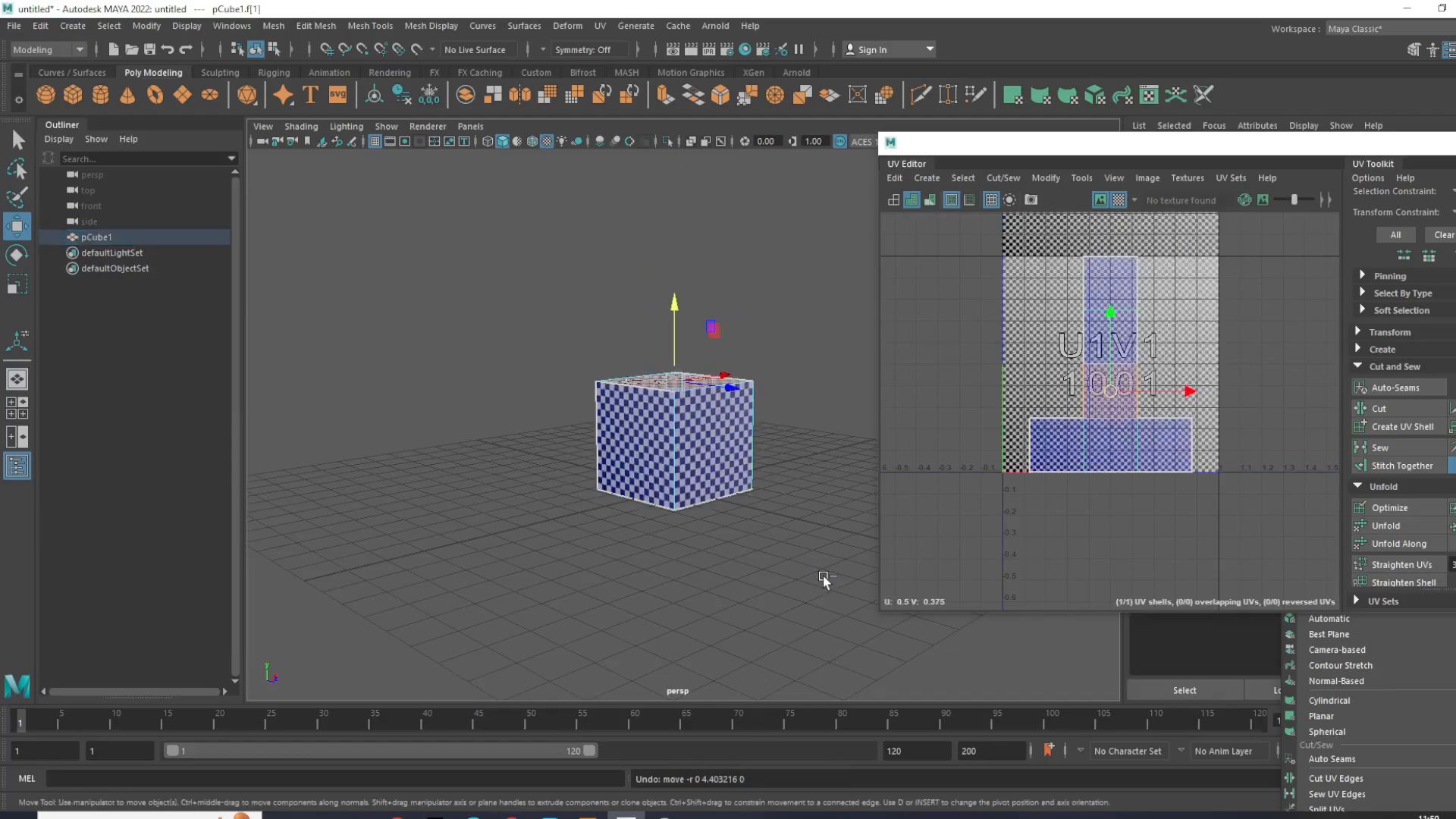
{"action": "key", "text": "ctrl+z"}
{"action": "key", "text": "ctrl+z"}
{"action": "key", "text": "ctrl+z"}
{"action": "key", "text": "ctrl+z"}
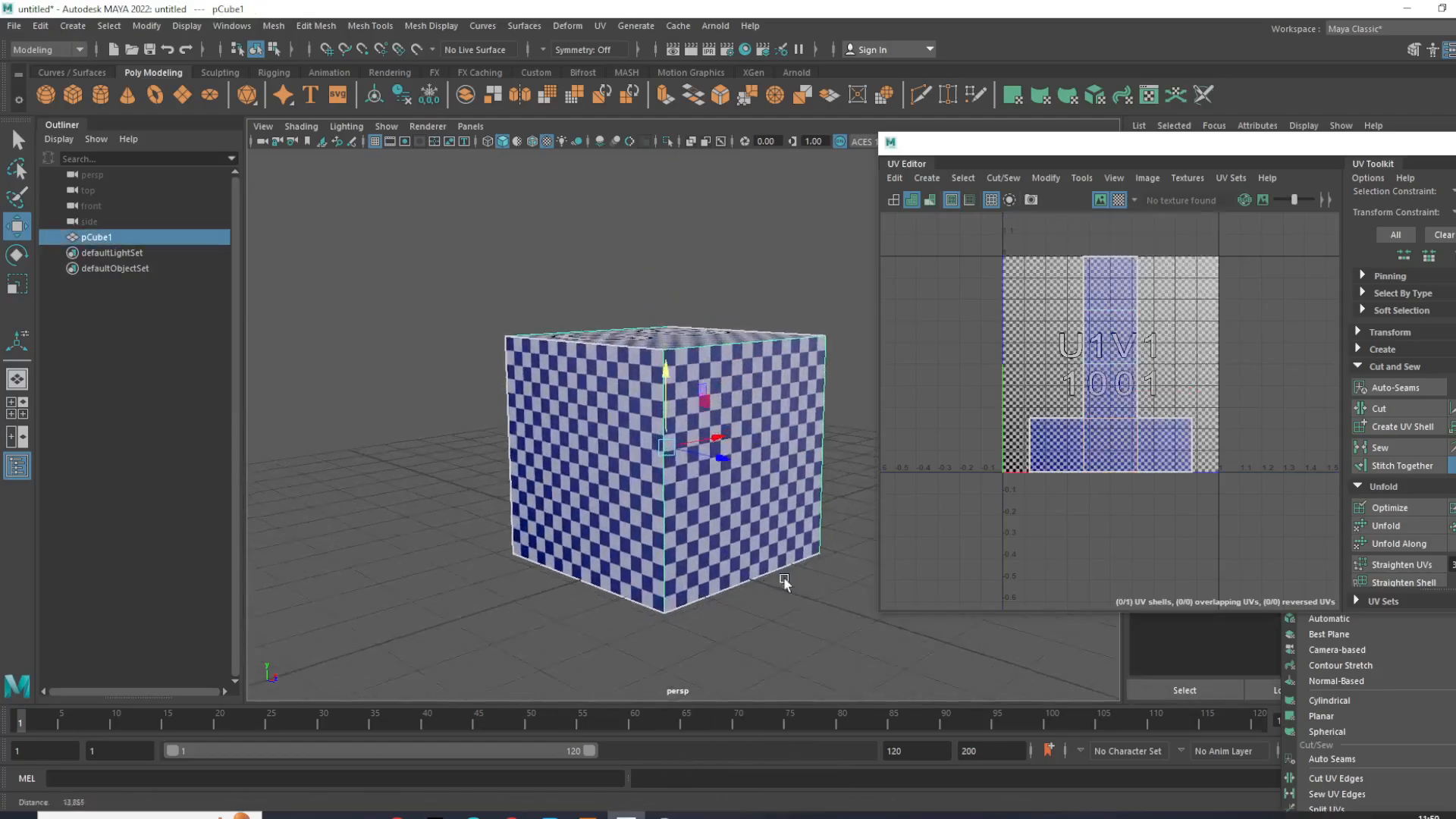
Step: Raise the checkered cube's top face far upward to make a tall, narrow box, and return to object selection
{"action": "mouse_move", "coordinate": [639, 512]}
{"action": "middle_mouse_down", "text": "alt"}
{"action": "mouse_move", "coordinate": [605, 413]}
{"action": "mouse_move", "coordinate": [638, 512]}
{"action": "middle_mouse_up", "text": "alt"}
{"action": "key", "text": "f"}
{"action": "right_click_drag", "start_coordinate": [650, 356], "coordinate": [650, 311]}
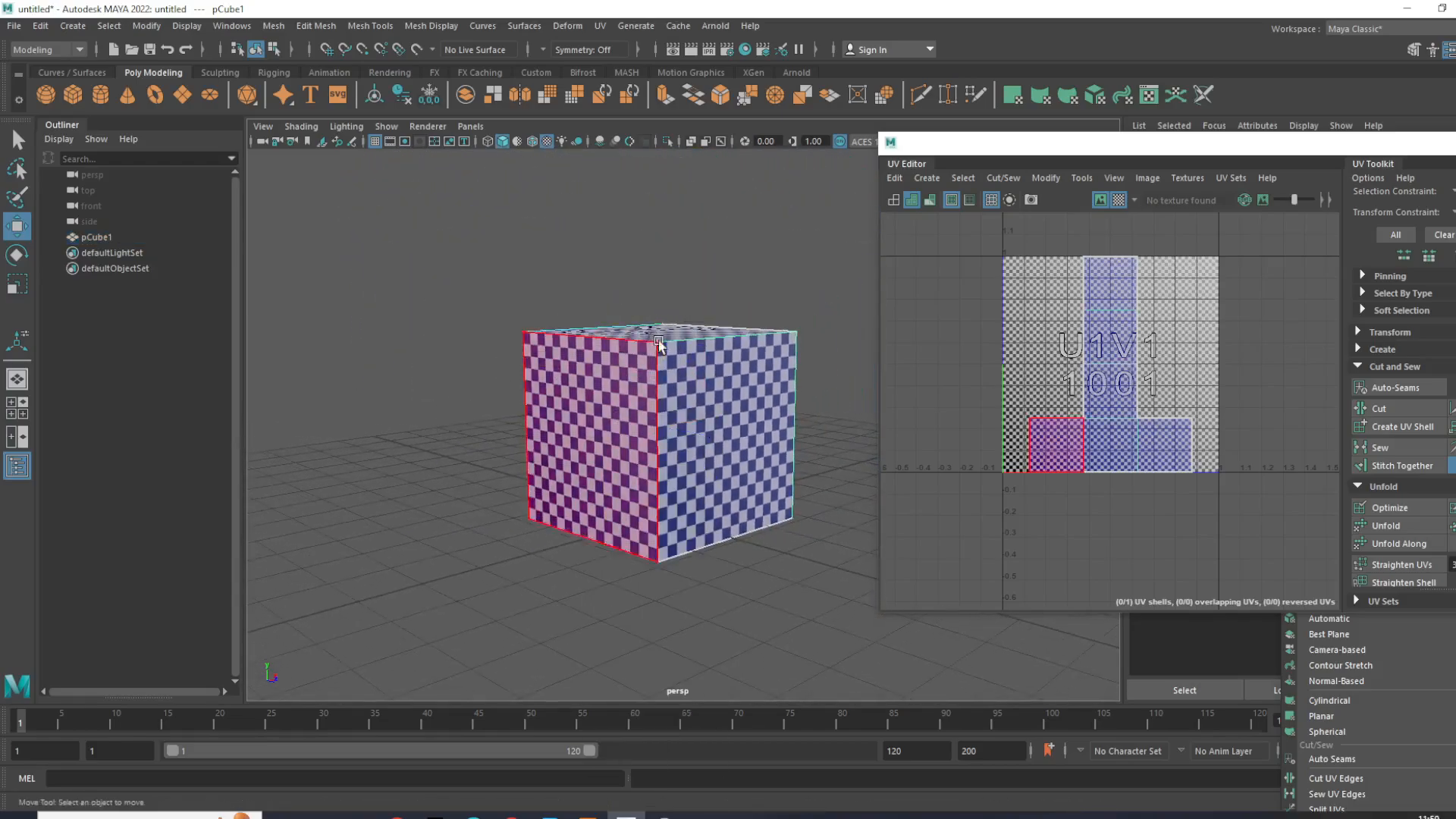
{"action": "left_click", "coordinate": [664, 323]}
{"action": "scroll", "coordinate": [665, 326], "scroll_direction": "down", "scroll_amount": 5}
{"action": "middle_click_drag", "start_coordinate": [671, 358], "coordinate": [630, 493], "text": "alt"}
{"action": "left_click_drag", "start_coordinate": [628, 489], "coordinate": [624, 89]}
{"action": "right_click_drag", "start_coordinate": [612, 352], "coordinate": [683, 322]}
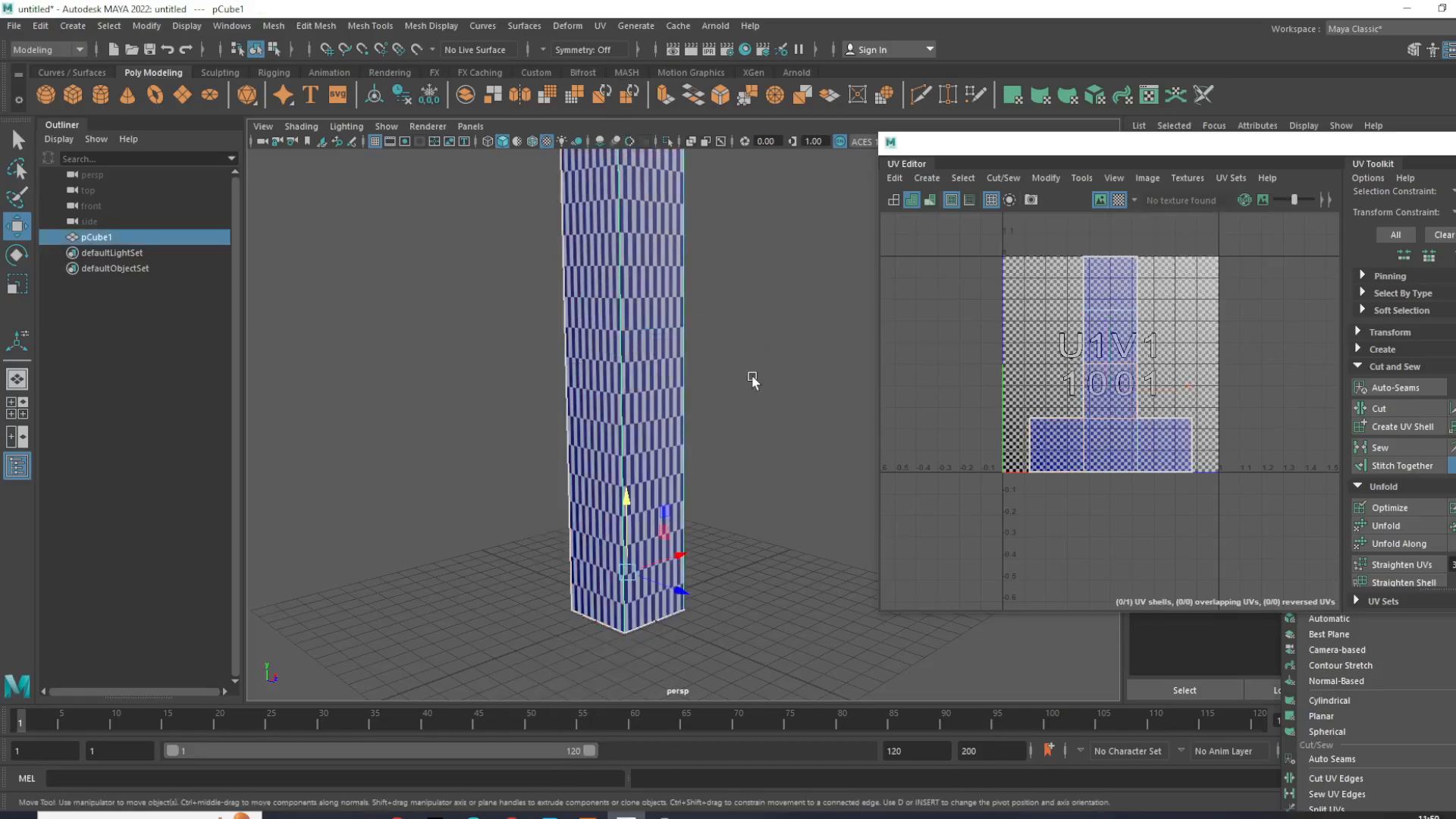
{"action": "left_click", "coordinate": [754, 380]}
Step: Create Camera-based UVs for the tall box without creating a new UV set
{"action": "left_click_drag", "start_coordinate": [664, 499], "coordinate": [832, 513], "text": "alt"}
{"action": "middle_click_drag", "start_coordinate": [832, 513], "coordinate": [747, 494], "text": "alt"}
{"action": "left_click", "coordinate": [587, 474]}
{"action": "middle_click_drag", "start_coordinate": [651, 464], "coordinate": [612, 481], "text": "alt"}
{"action": "right_click_drag", "start_coordinate": [611, 481], "coordinate": [687, 546], "text": "alt"}
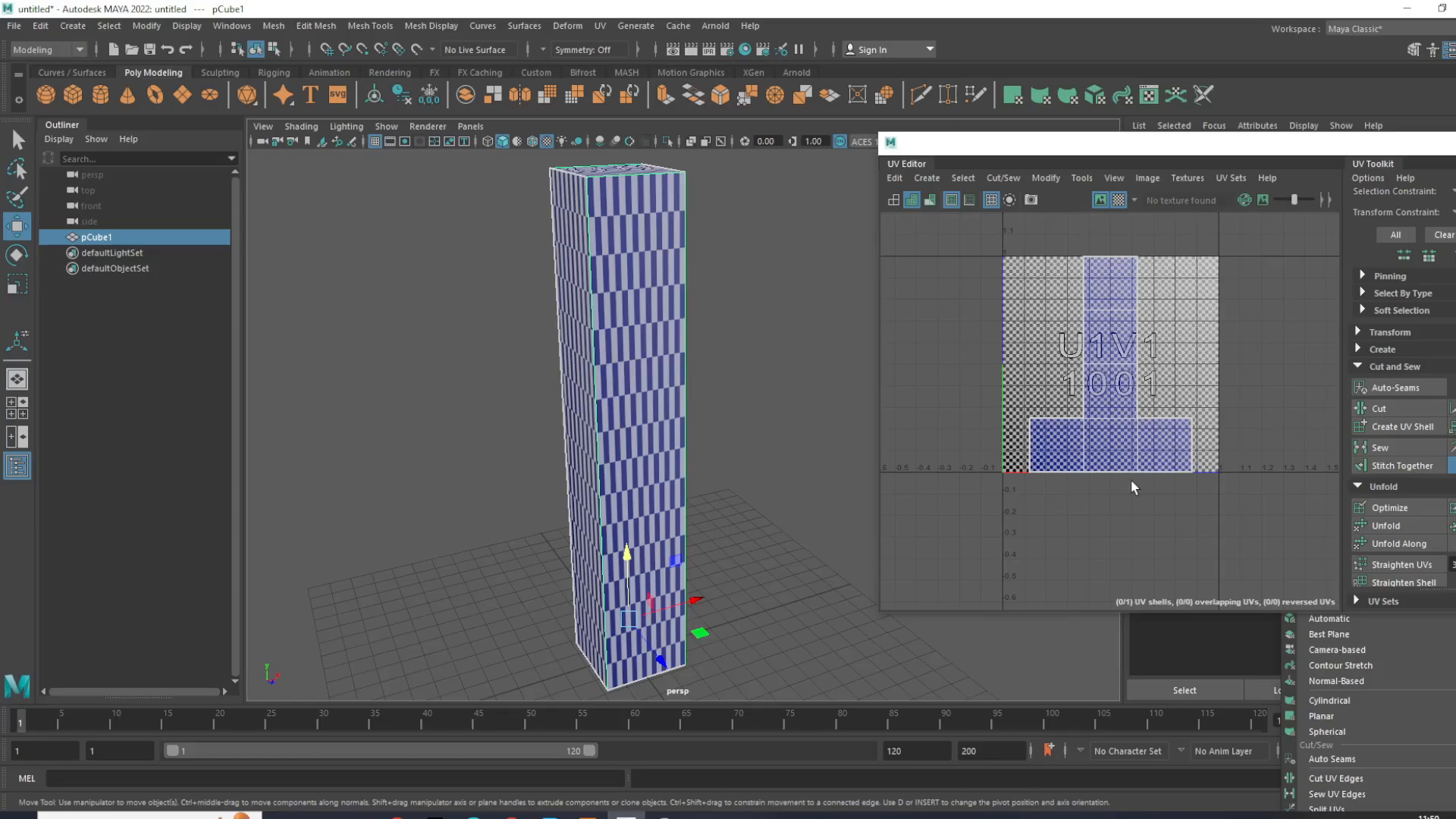
{"action": "left_click", "coordinate": [600, 26]}
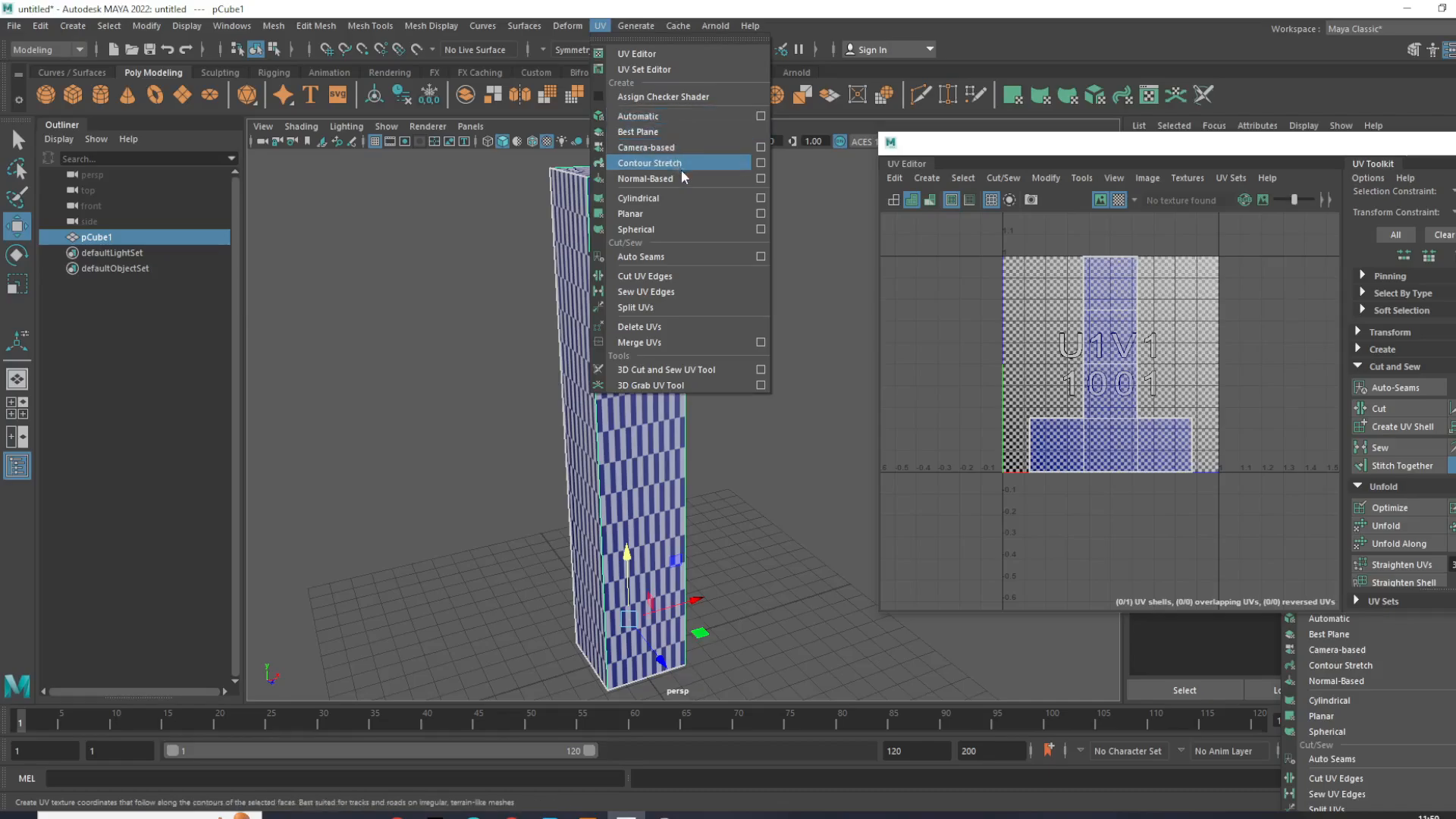
{"action": "left_click", "coordinate": [762, 148]}
{"action": "left_click", "coordinate": [788, 576]}
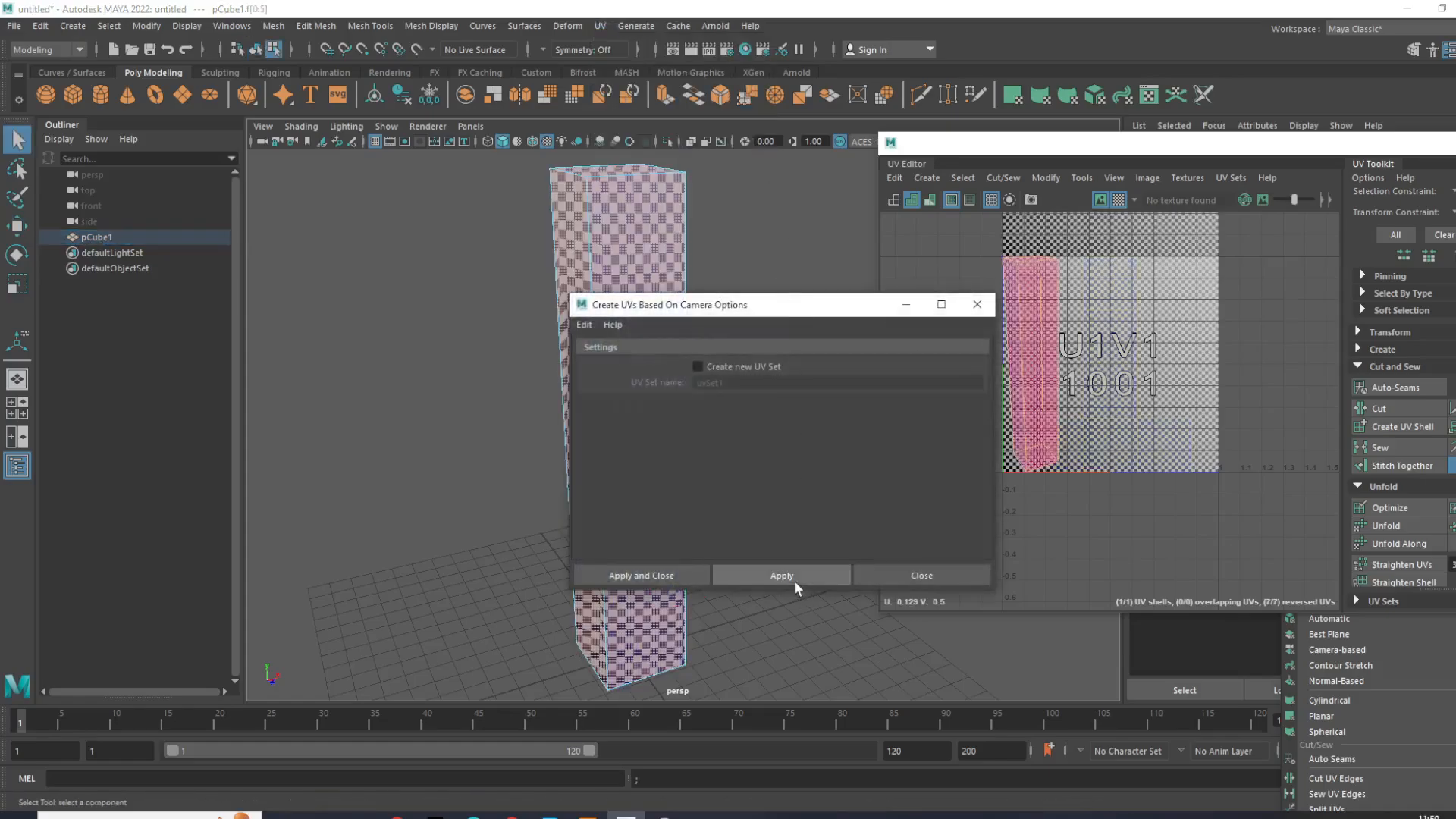
{"action": "left_click", "coordinate": [921, 575]}
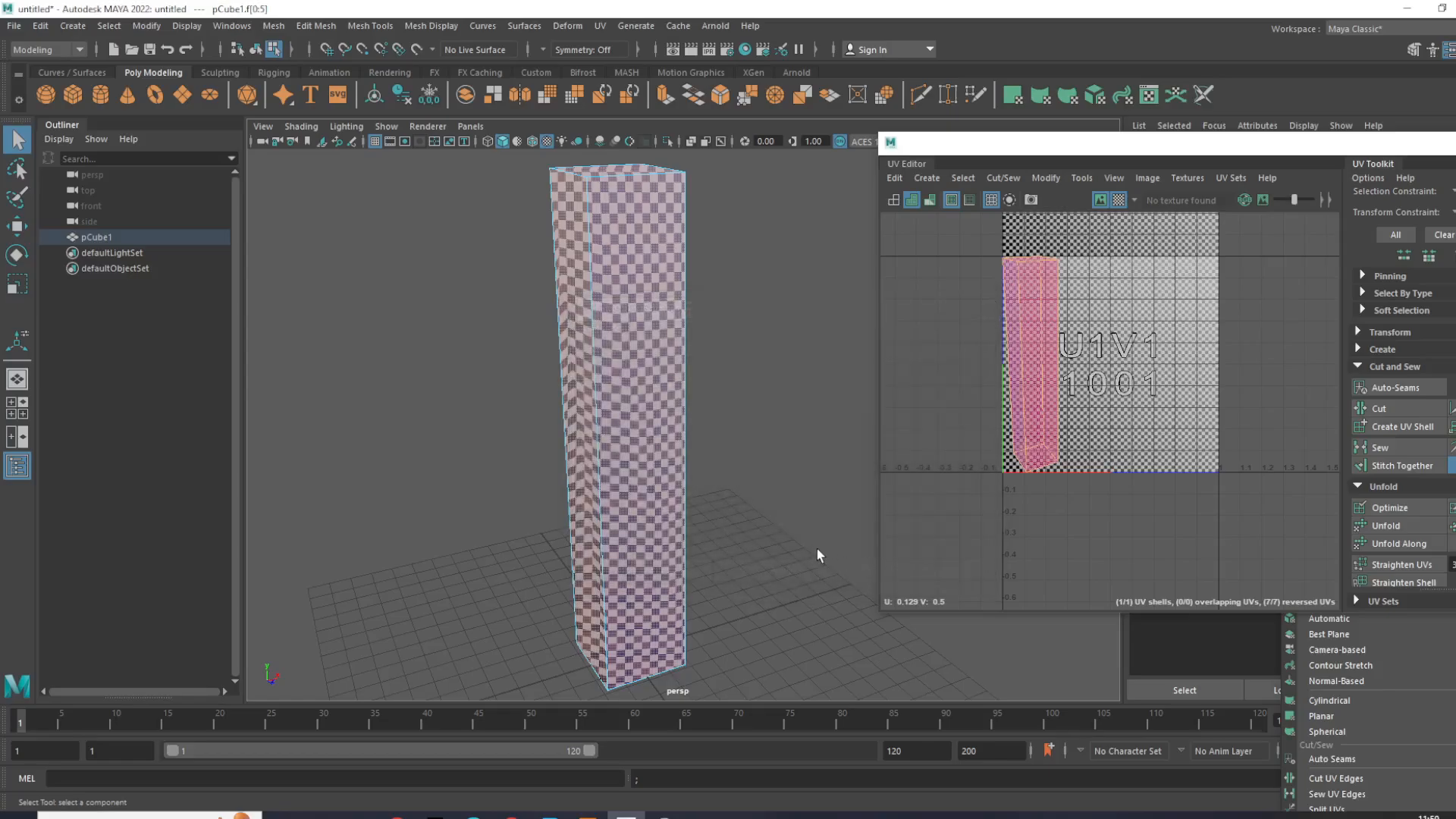
{"action": "left_click", "coordinate": [1265, 584]}
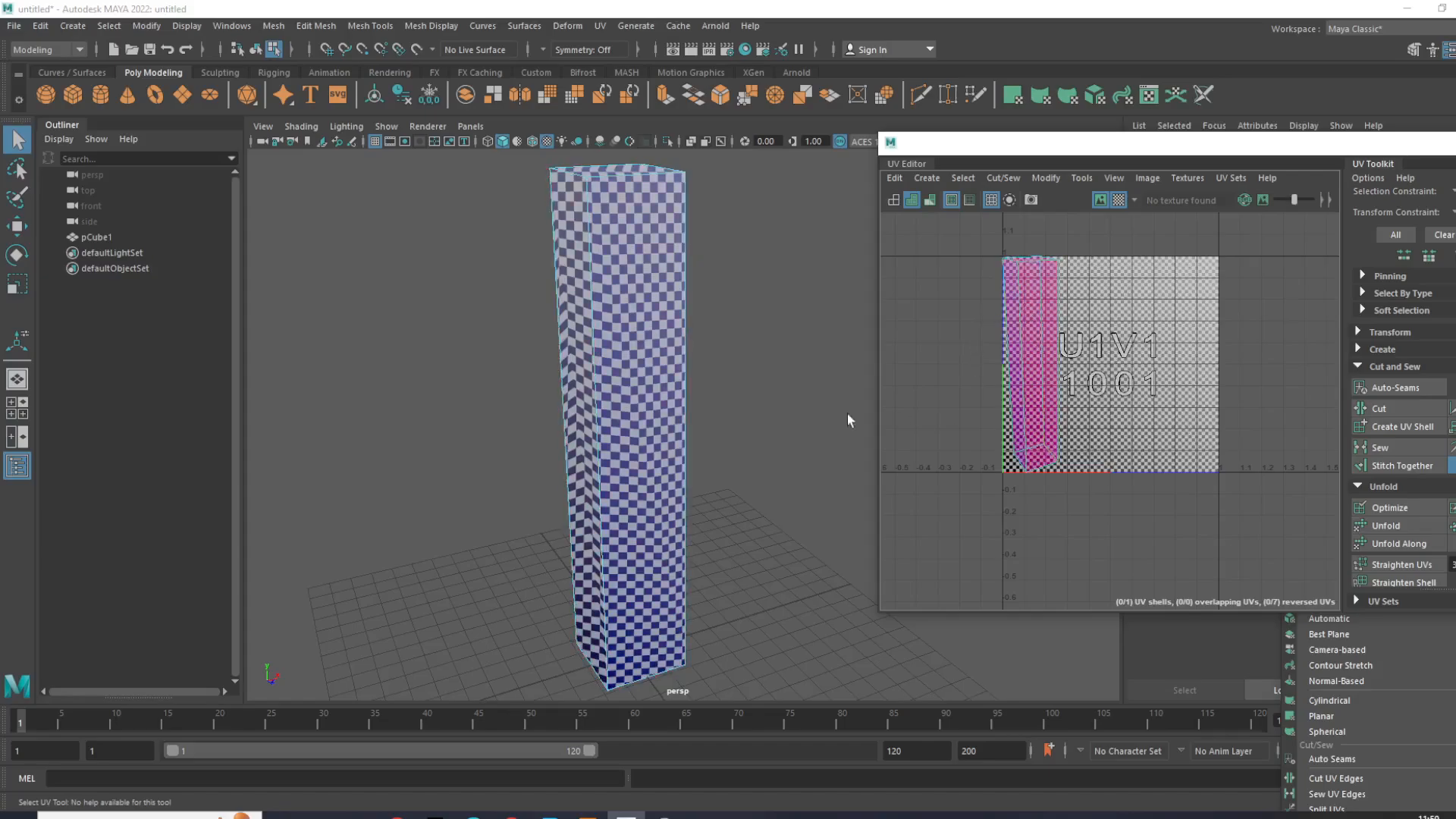
Step: Cut the UVs along seam edges around the box's top and bottom faces and along one vertical corner edge
{"action": "right_click_drag", "start_coordinate": [616, 382], "coordinate": [619, 362]}
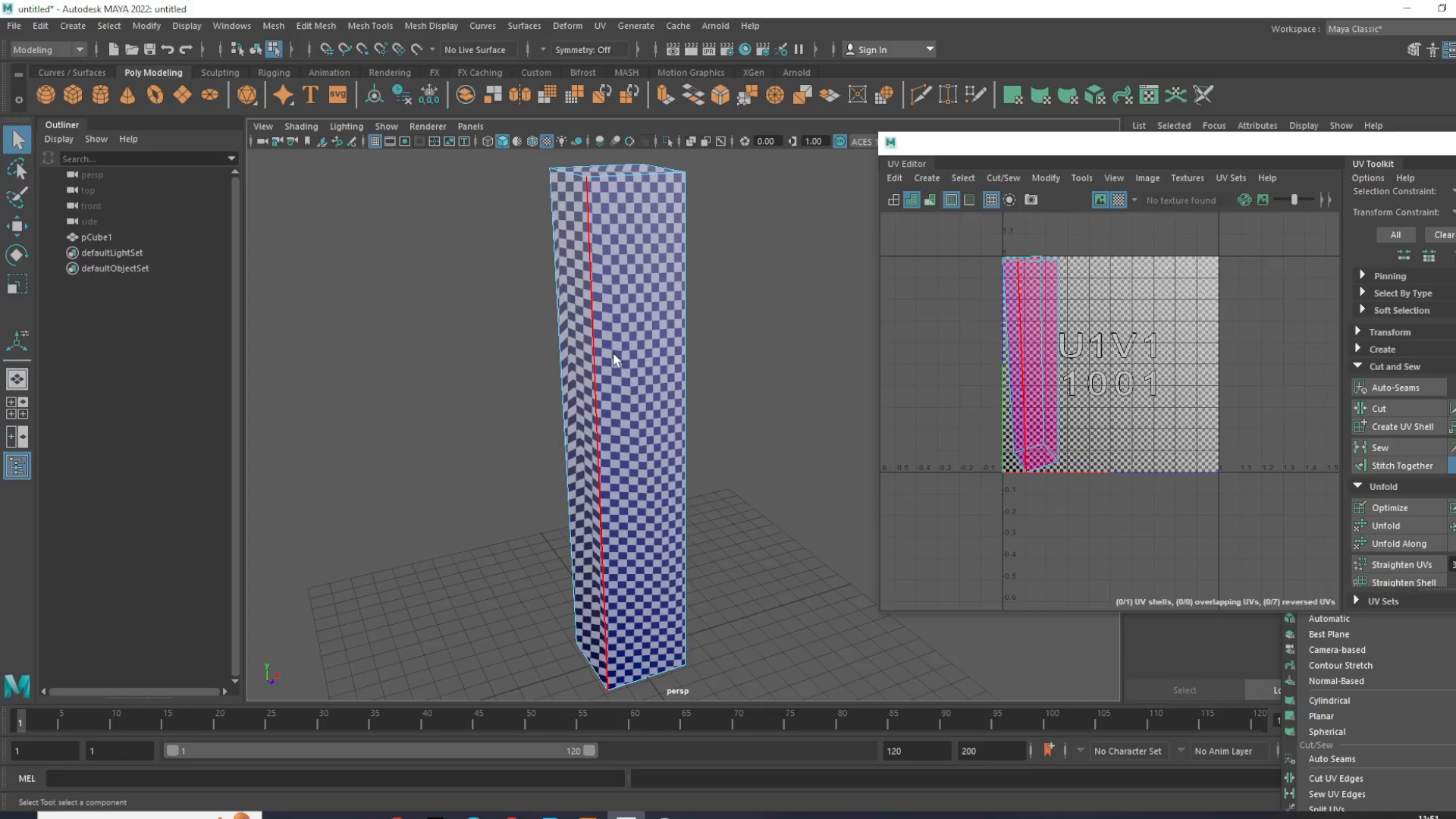
{"action": "left_click_drag", "start_coordinate": [599, 276], "coordinate": [655, 336], "text": "alt"}
{"action": "left_click", "coordinate": [653, 341]}
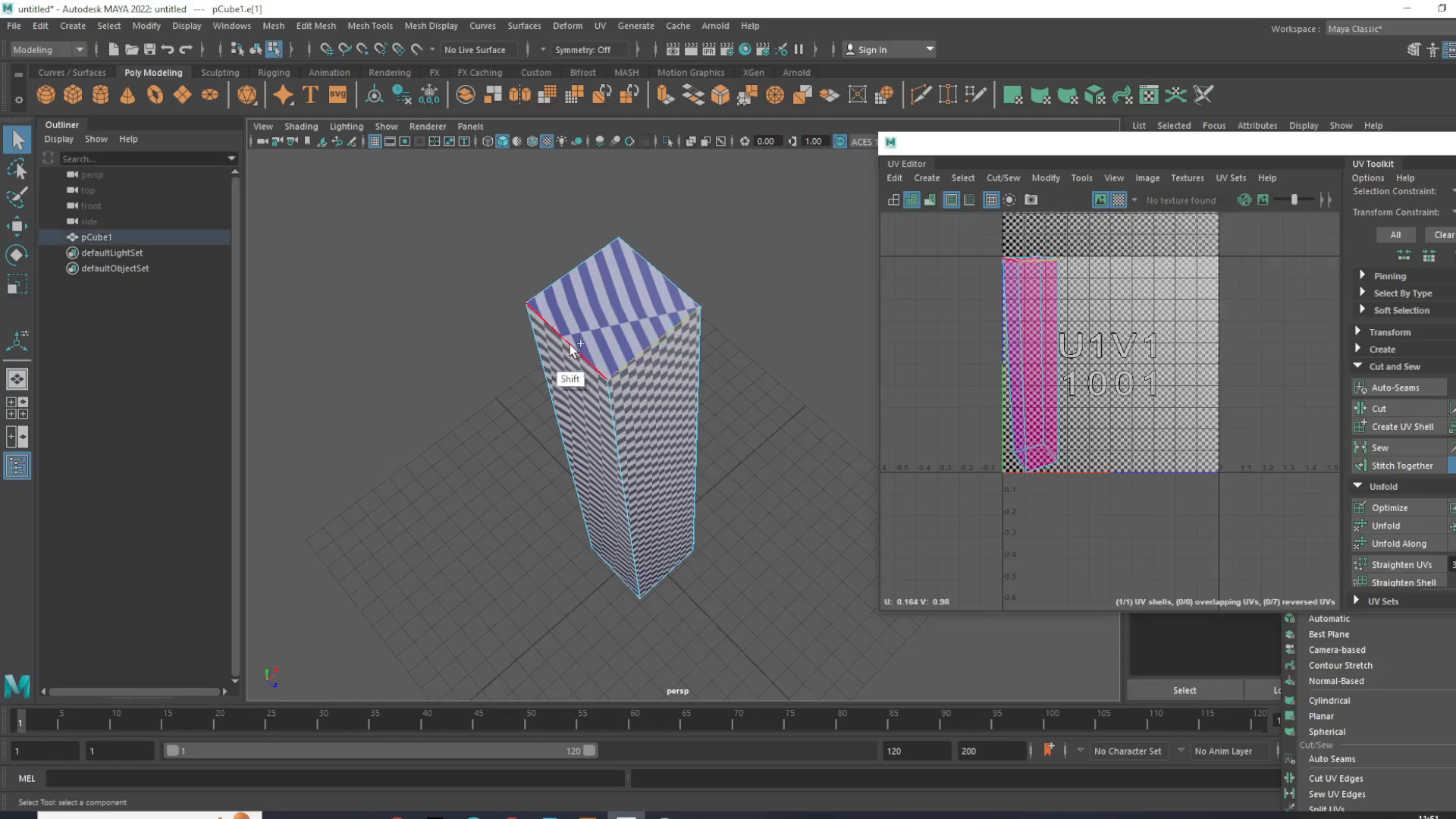
{"action": "left_click", "coordinate": [570, 279], "text": "shift"}
{"action": "left_click_drag", "start_coordinate": [741, 598], "coordinate": [713, 420], "text": "alt"}
{"action": "left_click", "coordinate": [583, 415], "text": "shift"}
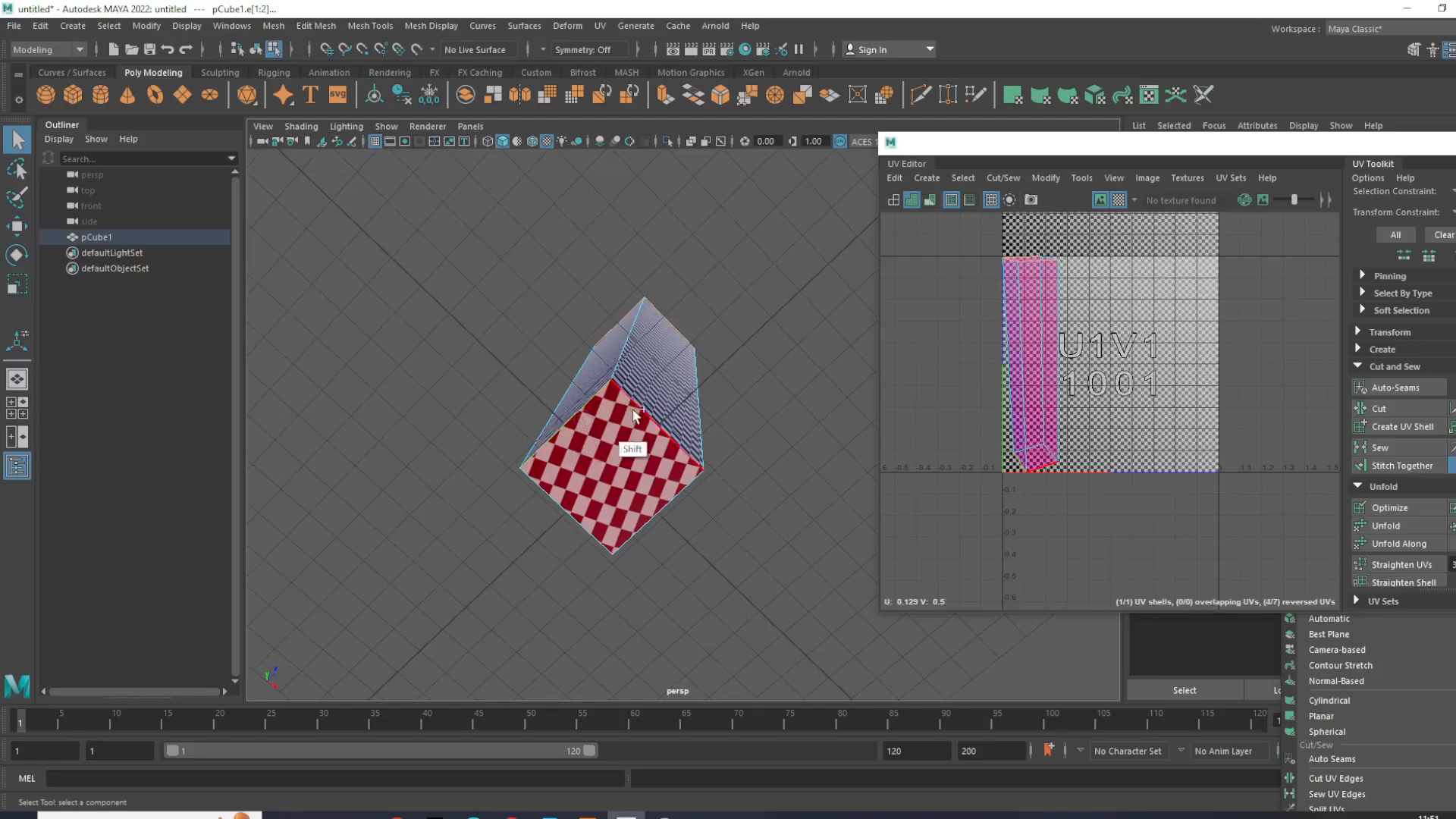
{"action": "left_click", "coordinate": [637, 410], "text": "shift"}
{"action": "left_click", "coordinate": [699, 412], "text": "shift"}
{"action": "left_click_drag", "start_coordinate": [698, 412], "coordinate": [646, 434], "text": "alt"}
{"action": "left_click", "coordinate": [645, 433], "text": "shift"}
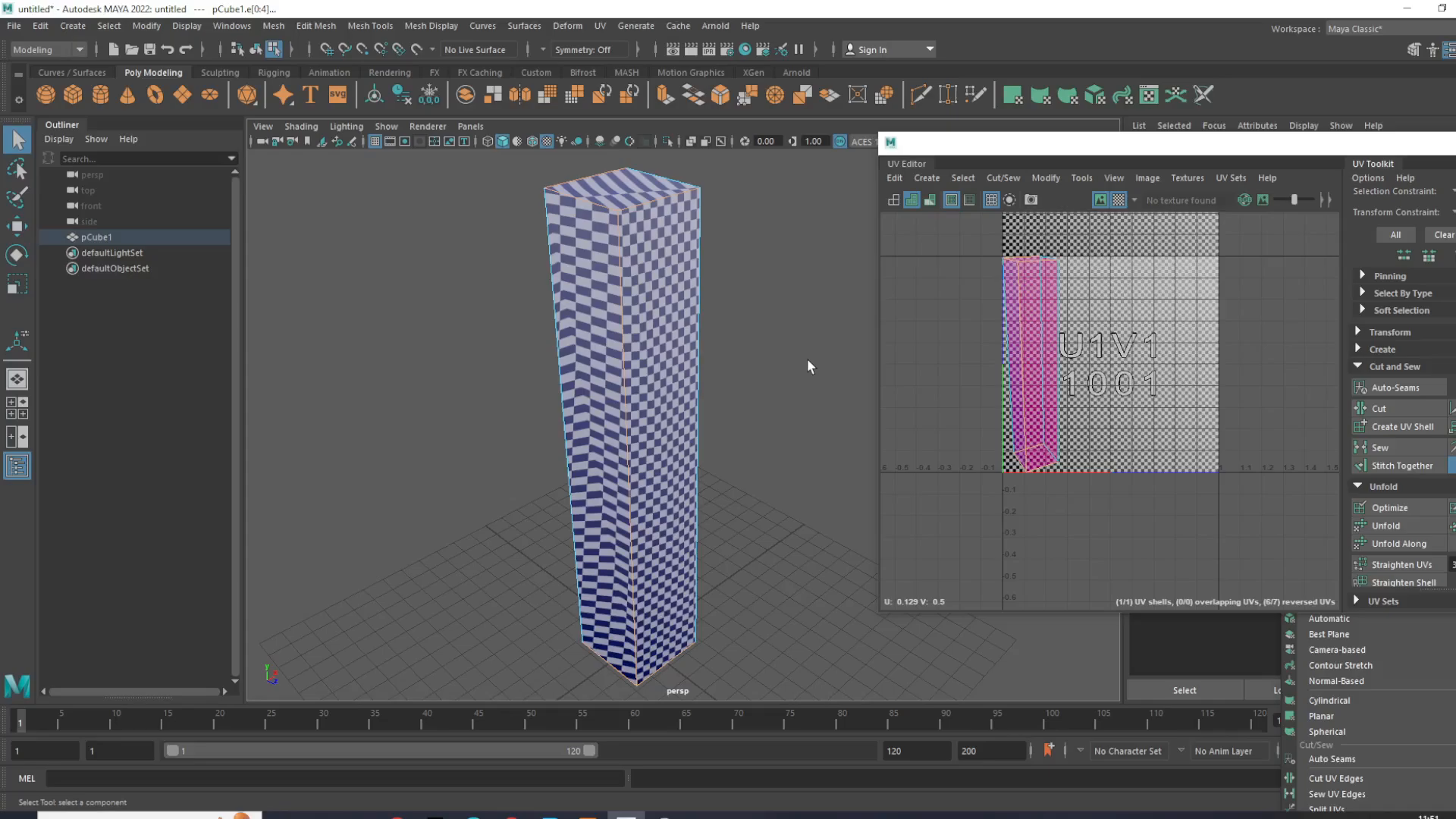
{"action": "left_click", "coordinate": [1420, 419]}
{"action": "key", "text": "w"}
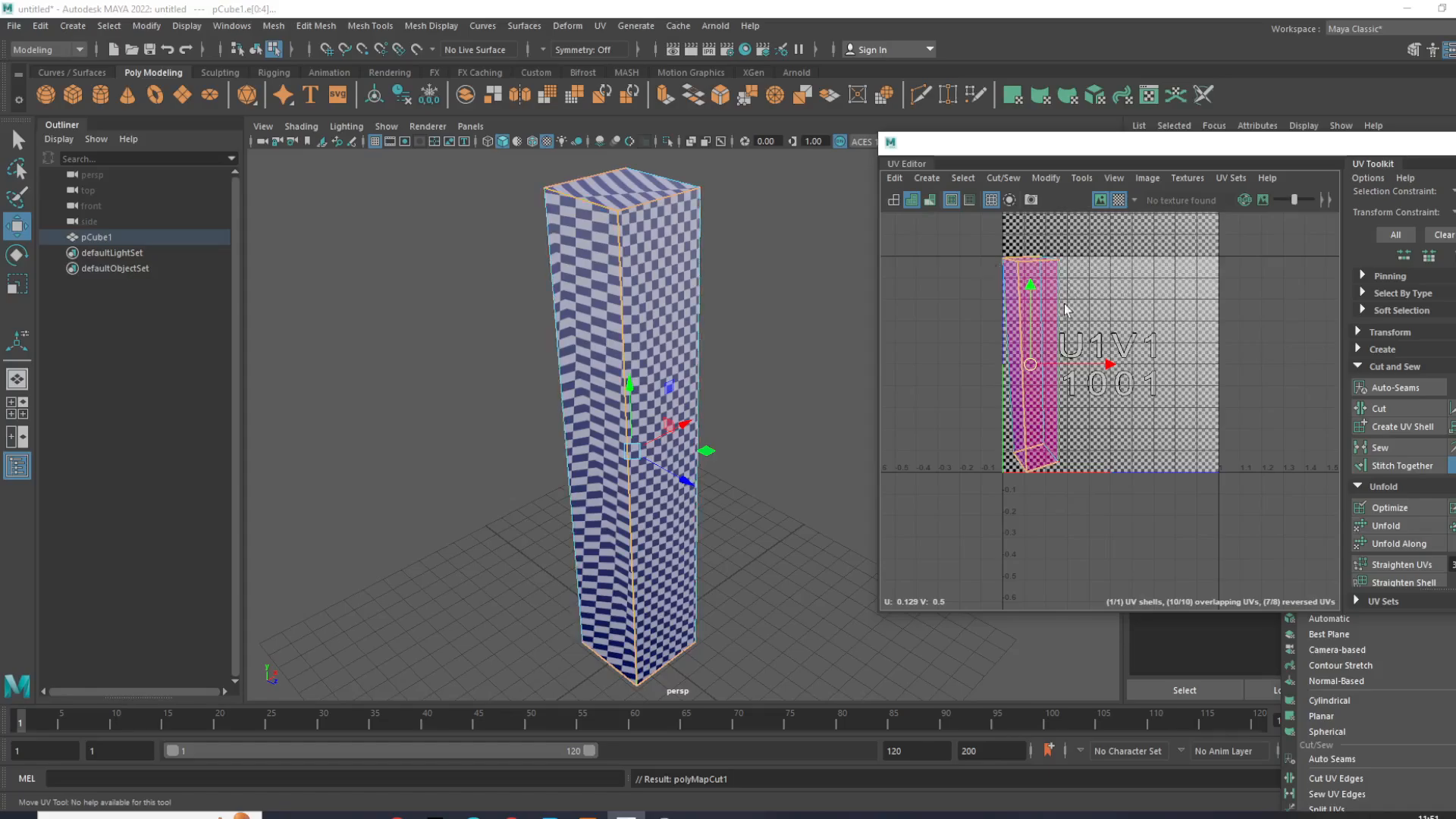
Step: Unfold all of the box's UVs, rotate the resulting shell upright, and return the box to object selection
{"action": "right_click_drag", "start_coordinate": [1050, 338], "coordinate": [1116, 339]}
{"action": "left_click_drag", "start_coordinate": [1218, 511], "coordinate": [901, 204]}
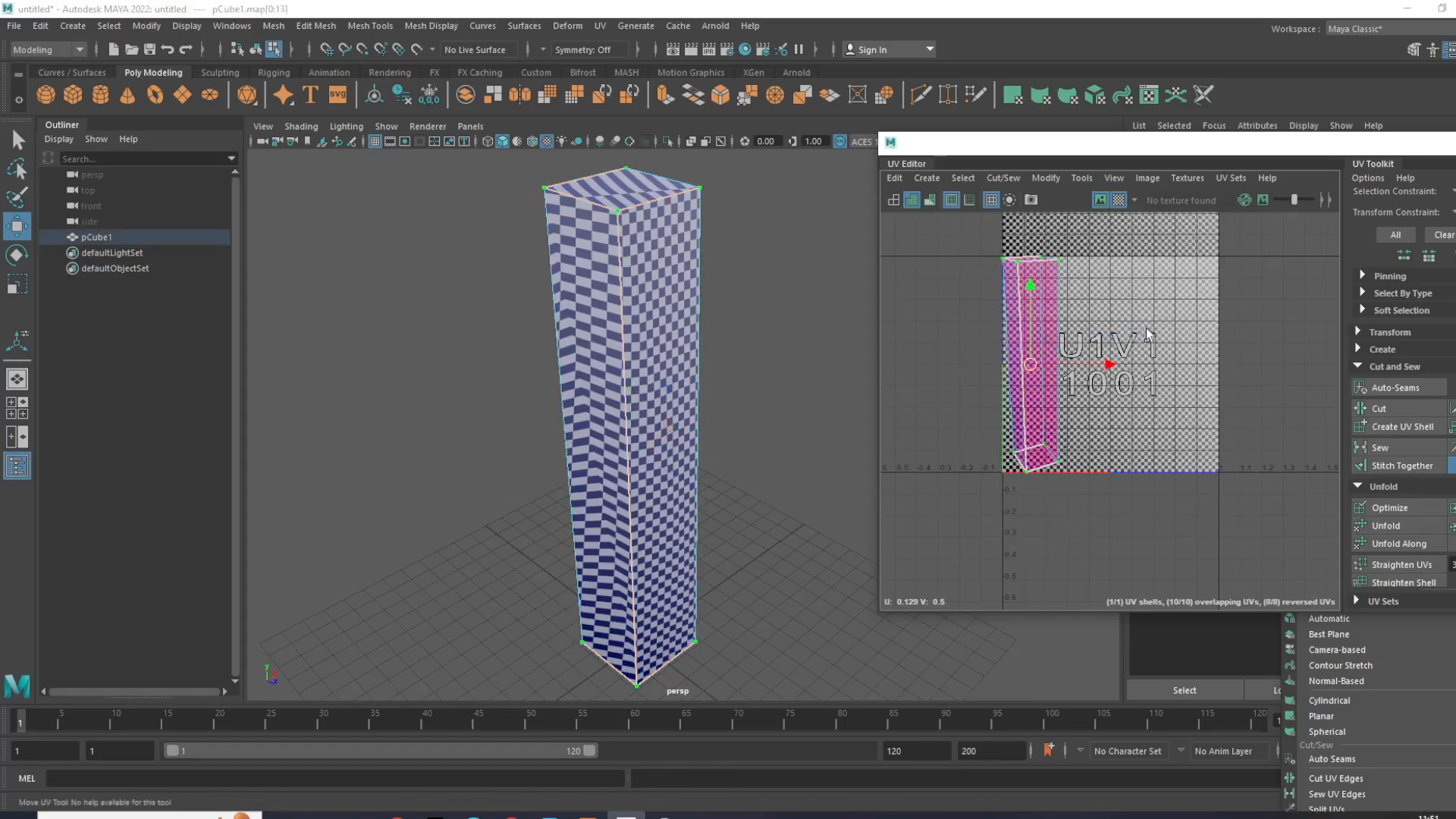
{"action": "left_click", "coordinate": [1421, 525]}
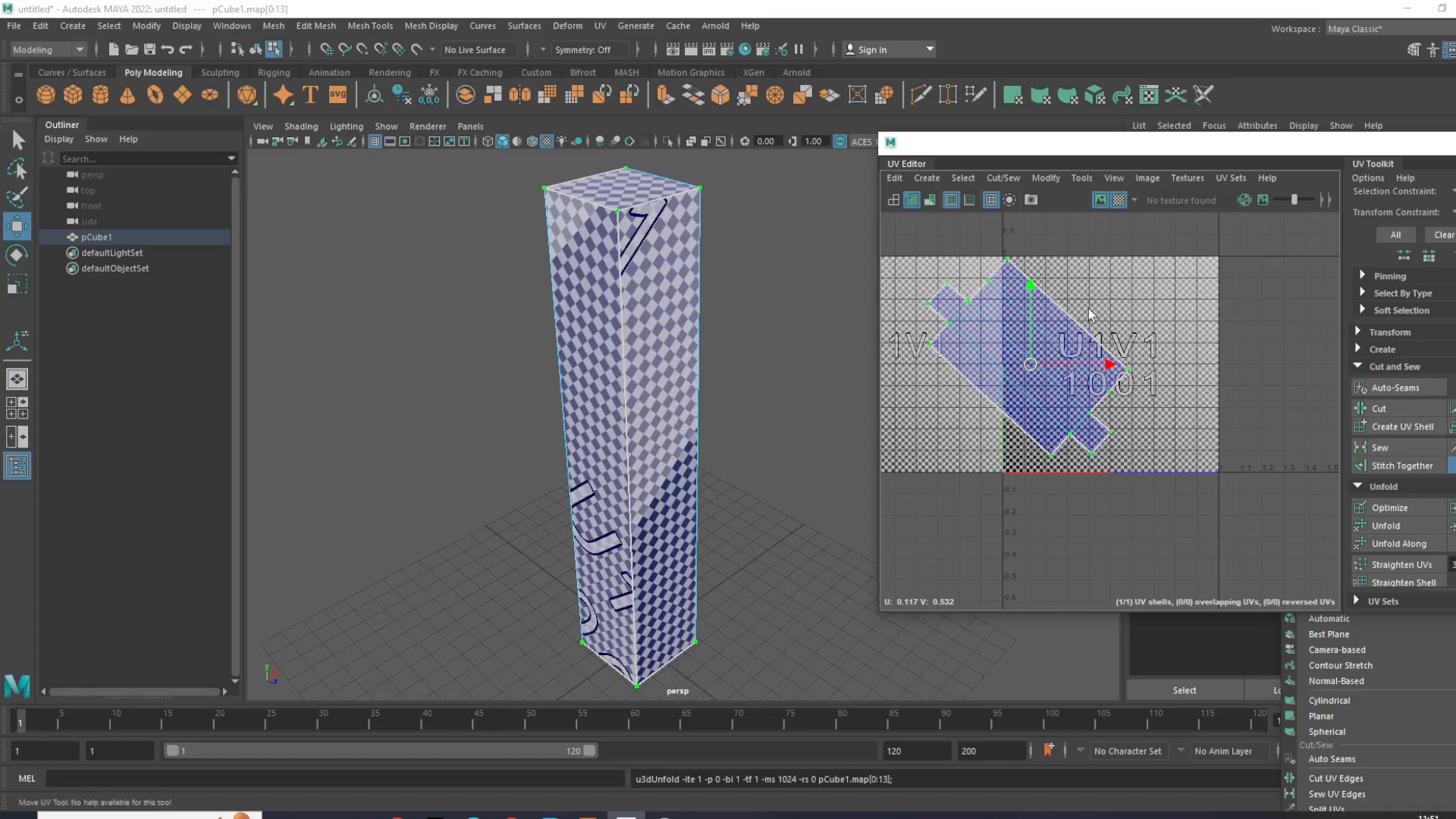
{"action": "key", "text": "e"}
{"action": "left_click_drag", "start_coordinate": [1101, 321], "coordinate": [1093, 379]}
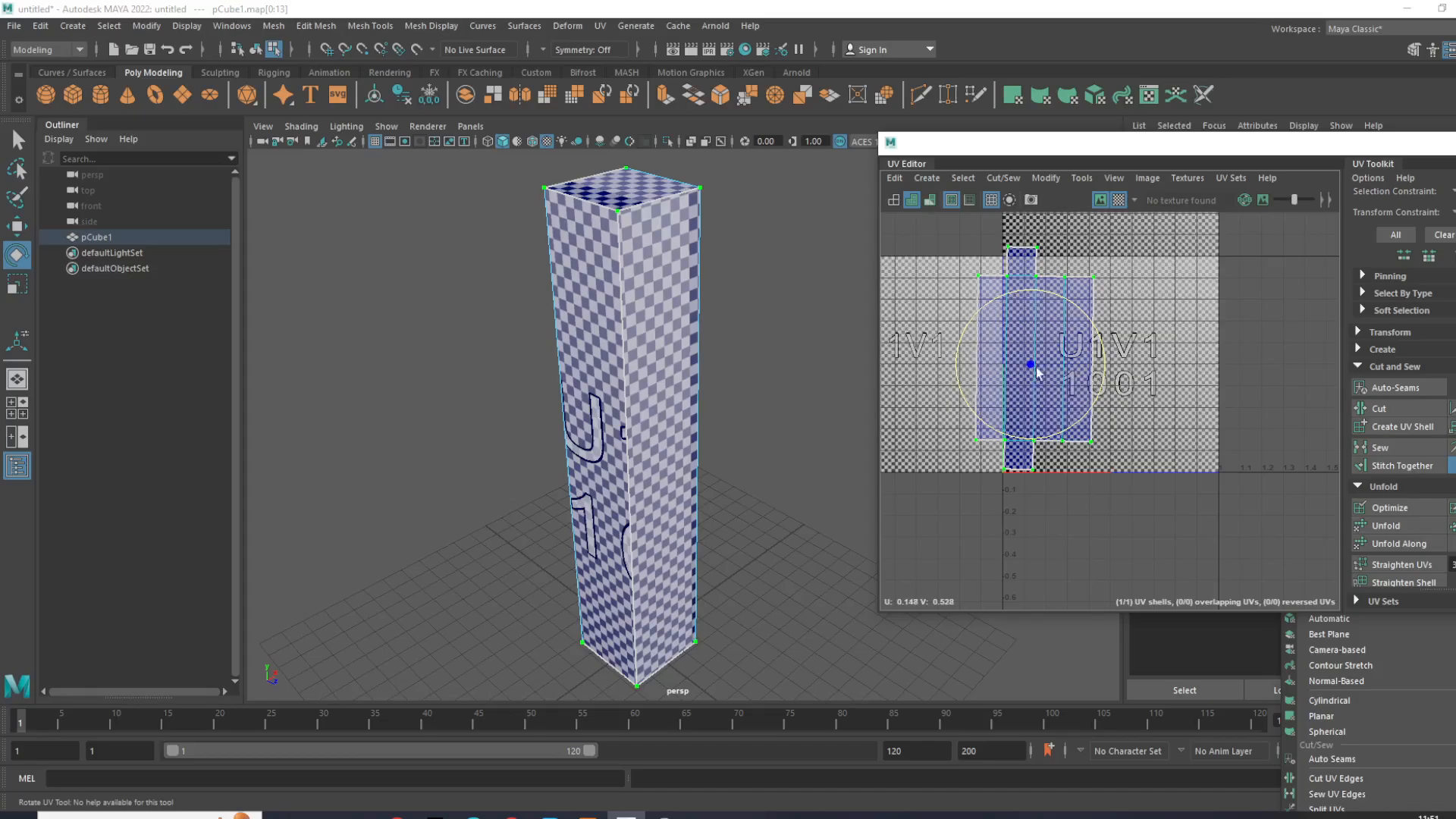
{"action": "right_click_drag", "start_coordinate": [604, 359], "coordinate": [662, 316]}
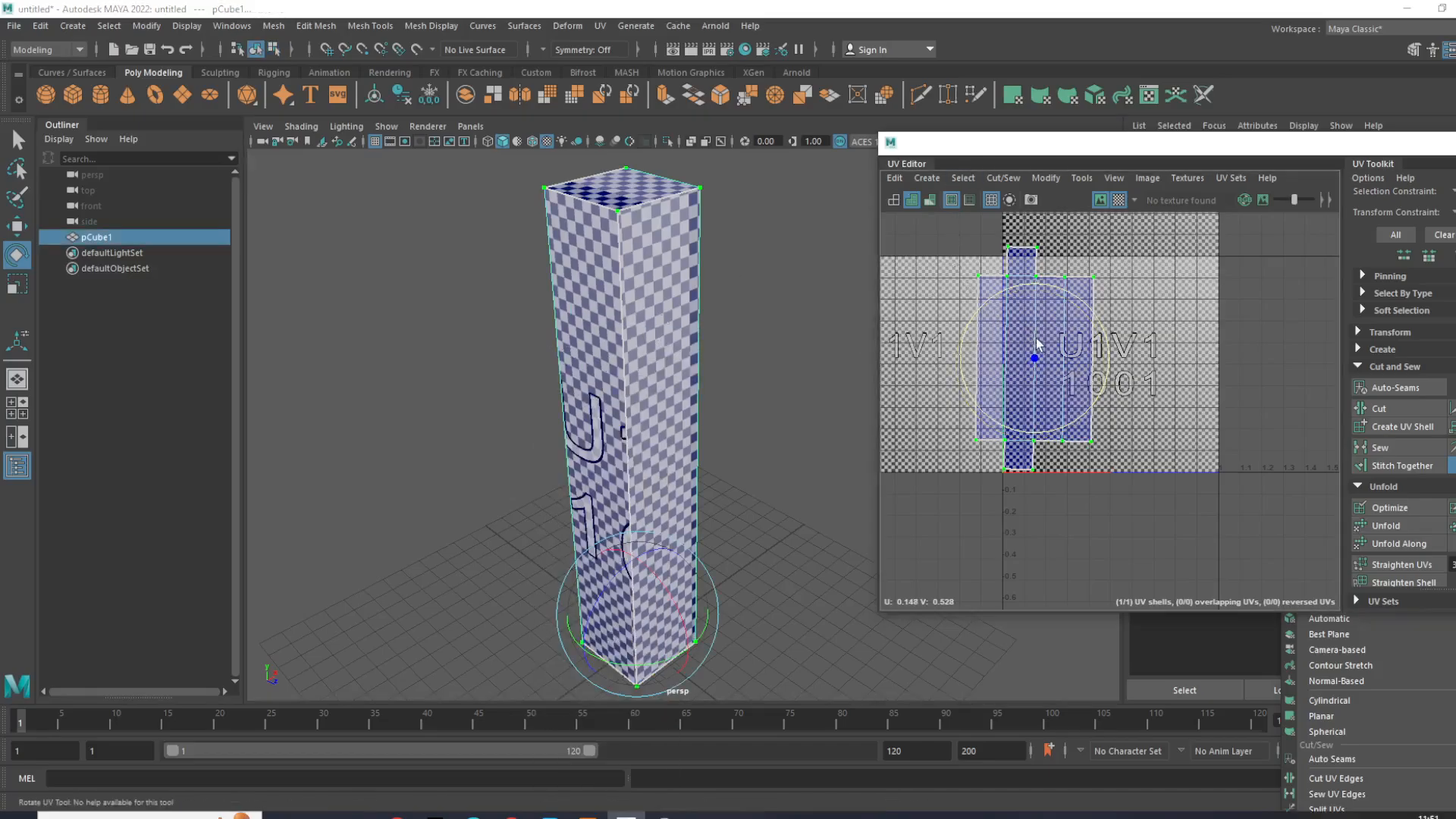
{"action": "key", "text": "w"}
{"action": "right_click", "coordinate": [1213, 285]}
{"action": "left_click", "coordinate": [1191, 281]}
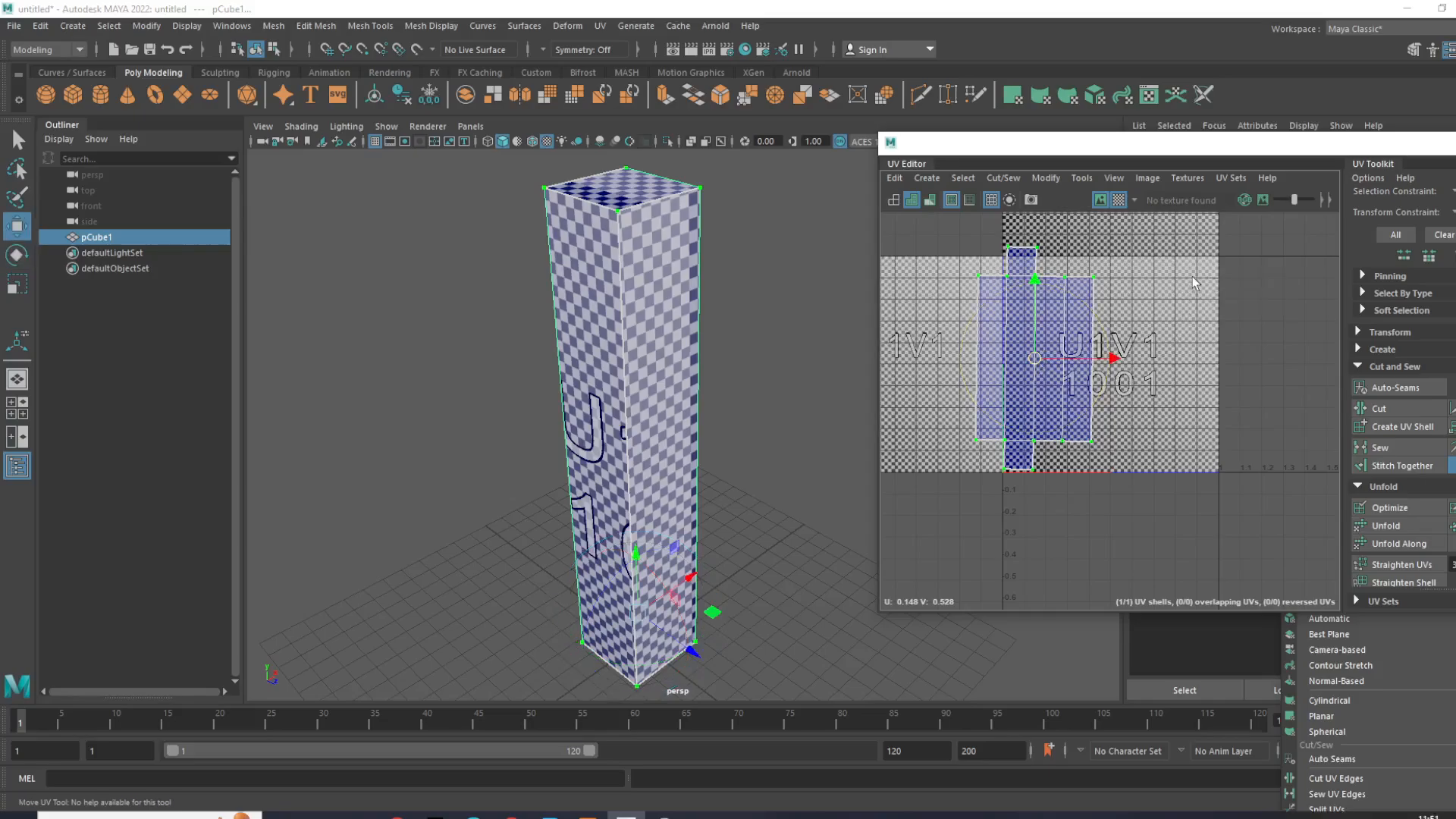
{"action": "right_click", "coordinate": [1190, 280]}
{"action": "left_click", "coordinate": [1150, 268]}
{"action": "right_click", "coordinate": [1001, 281], "text": "shift"}
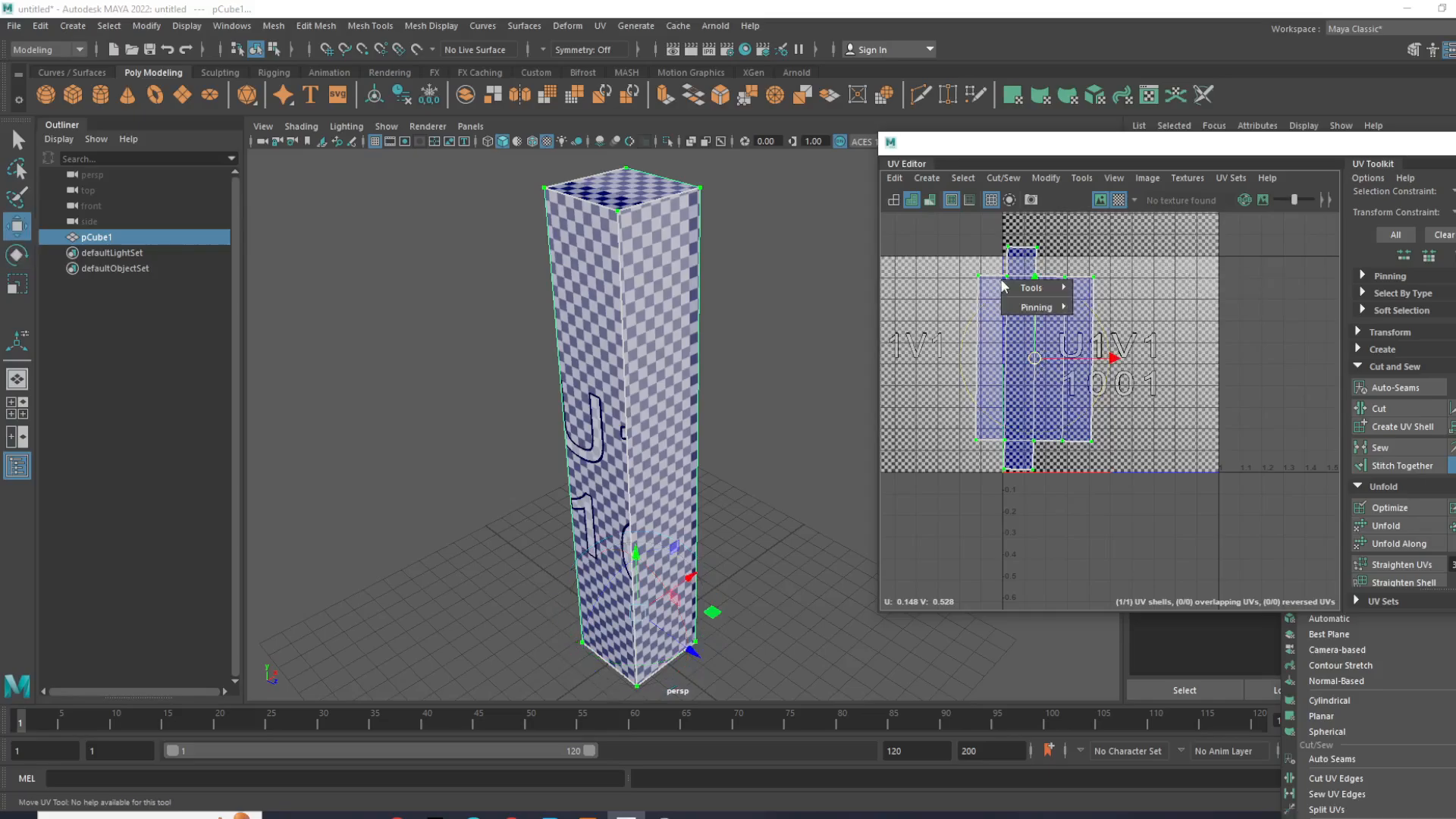
{"action": "right_click", "coordinate": [1001, 282]}
{"action": "right_click", "coordinate": [1009, 317]}
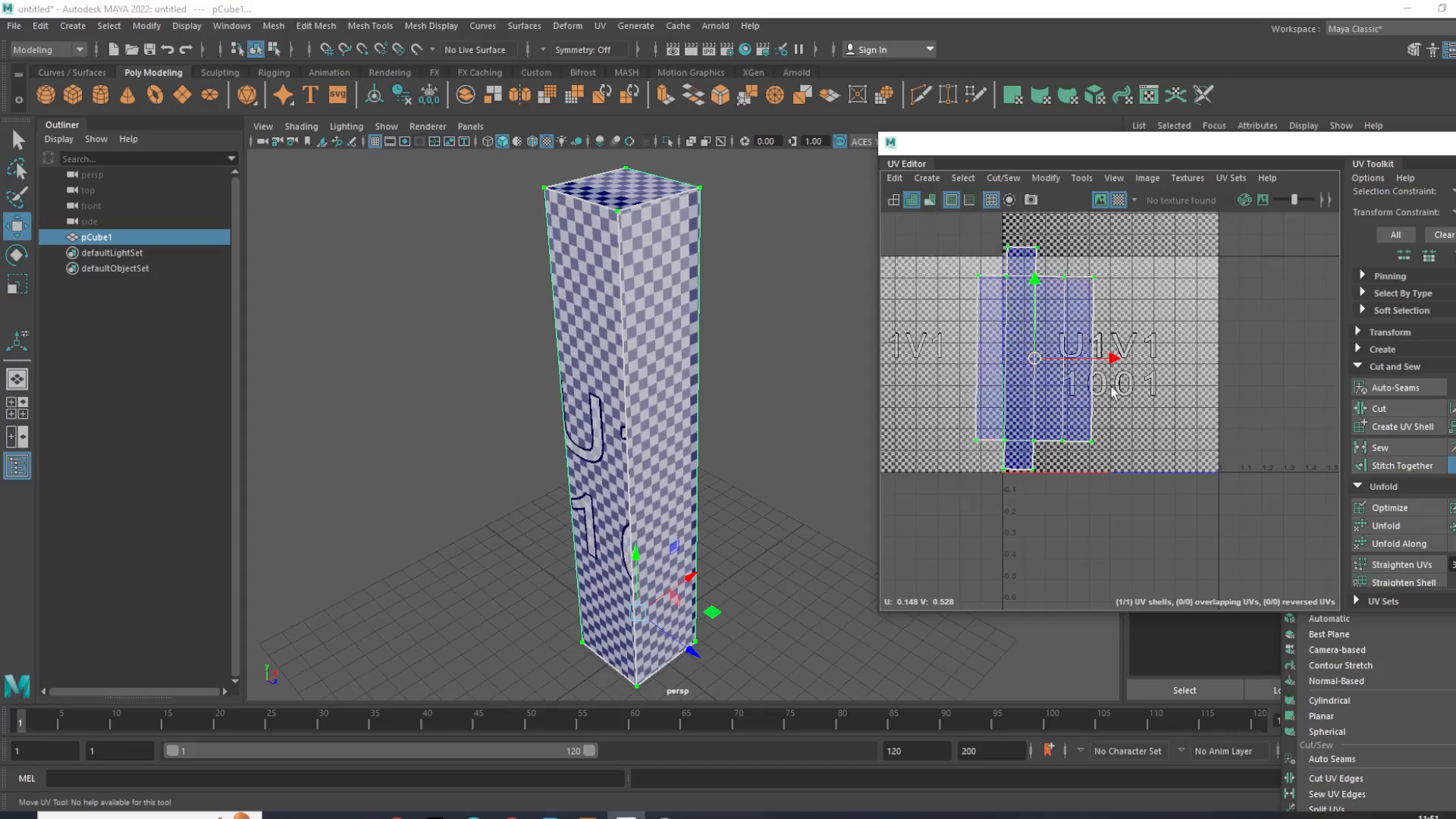
Step: Move the UV shell sideways into the U1V1 tile and scale it down to fit inside
{"action": "left_click_drag", "start_coordinate": [1115, 357], "coordinate": [1145, 363]}
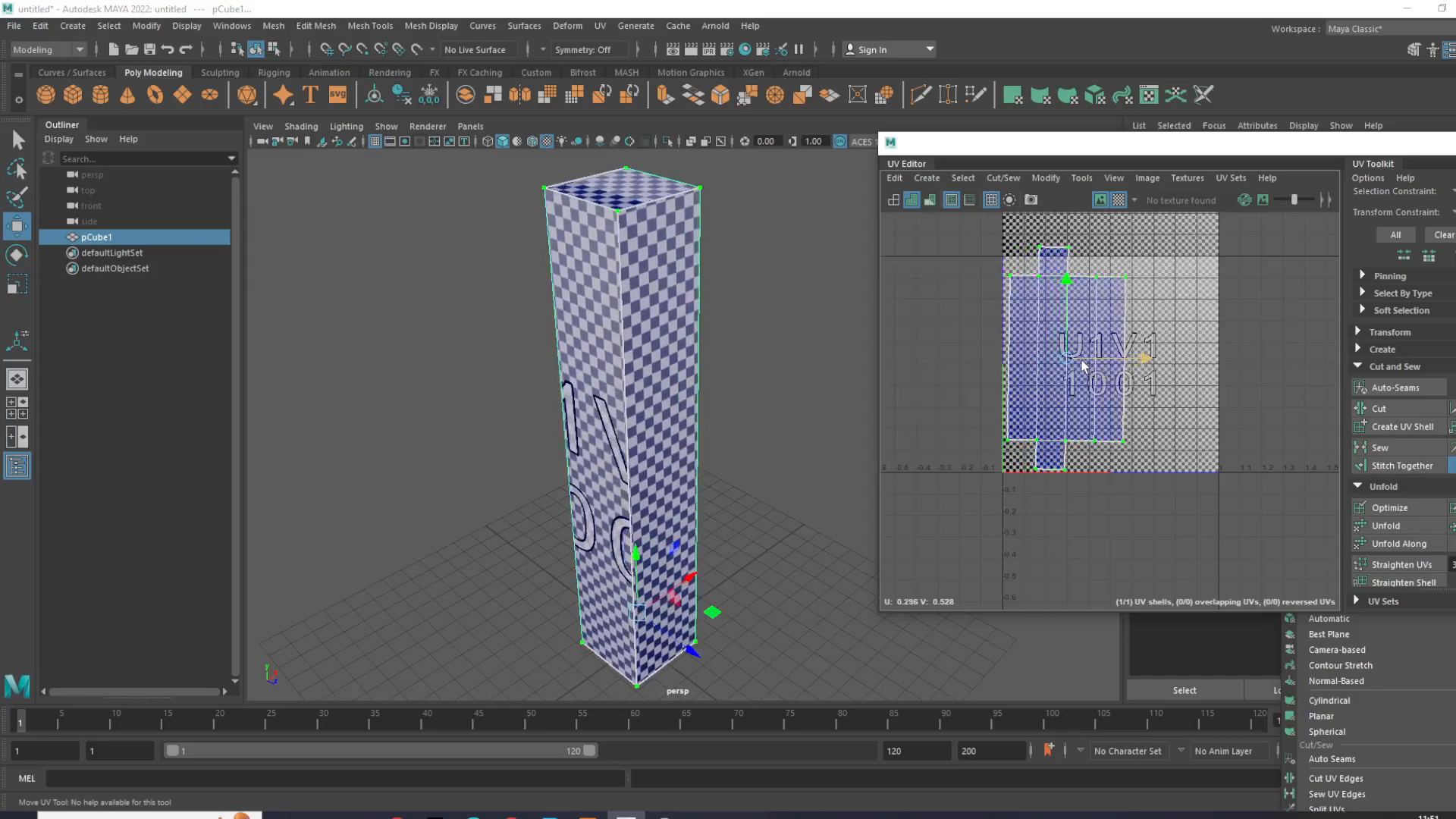
{"action": "key", "text": "e"}
{"action": "key", "text": "r"}
{"action": "left_click_drag", "start_coordinate": [1067, 358], "coordinate": [1062, 369]}
{"action": "key", "text": "w"}
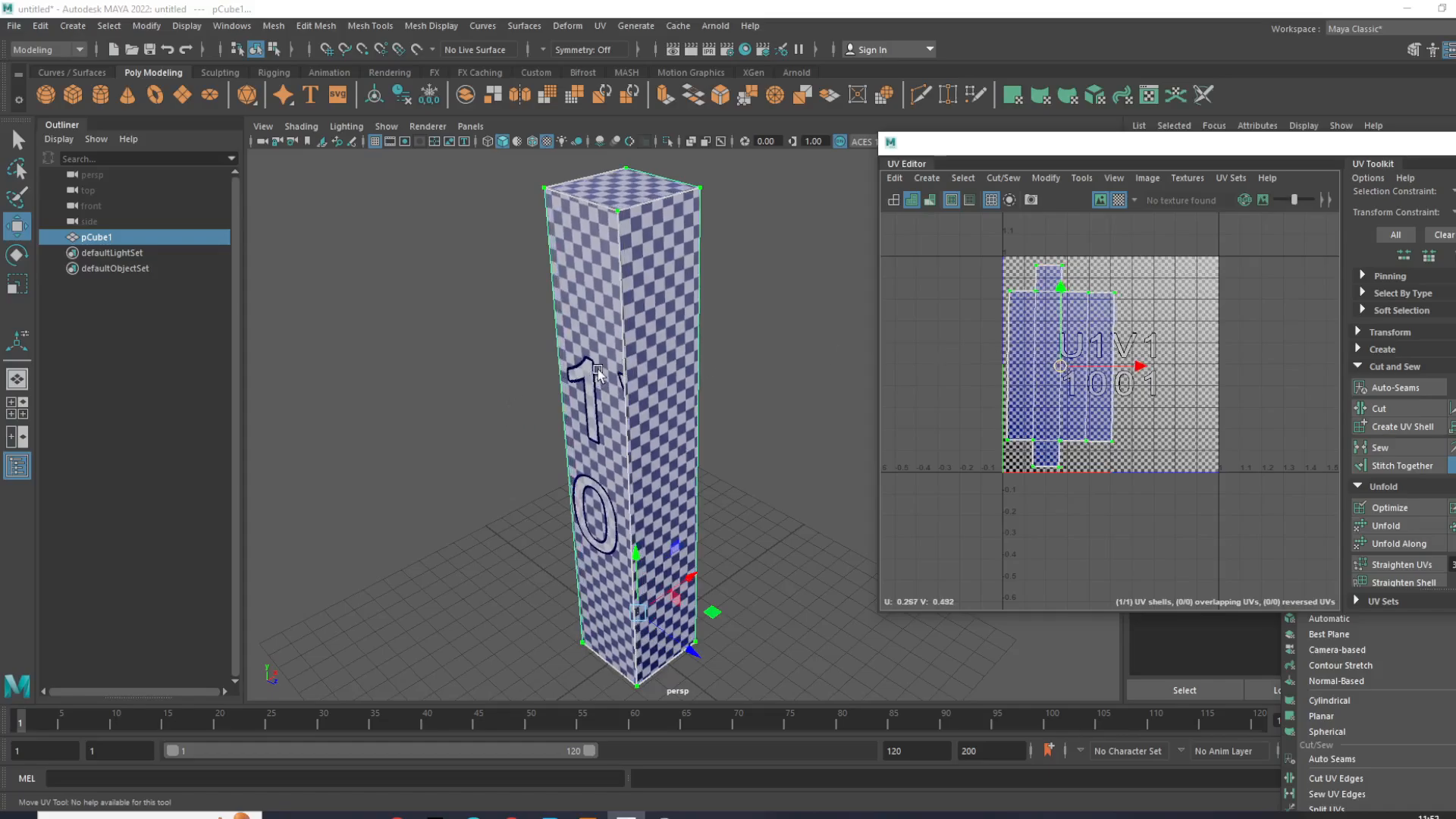
Step: Return the tall box to object selection and inspect its checker pattern from several sides
{"action": "right_click_drag", "start_coordinate": [598, 367], "coordinate": [796, 285]}
{"action": "left_click", "coordinate": [772, 348]}
{"action": "left_click", "coordinate": [641, 373]}
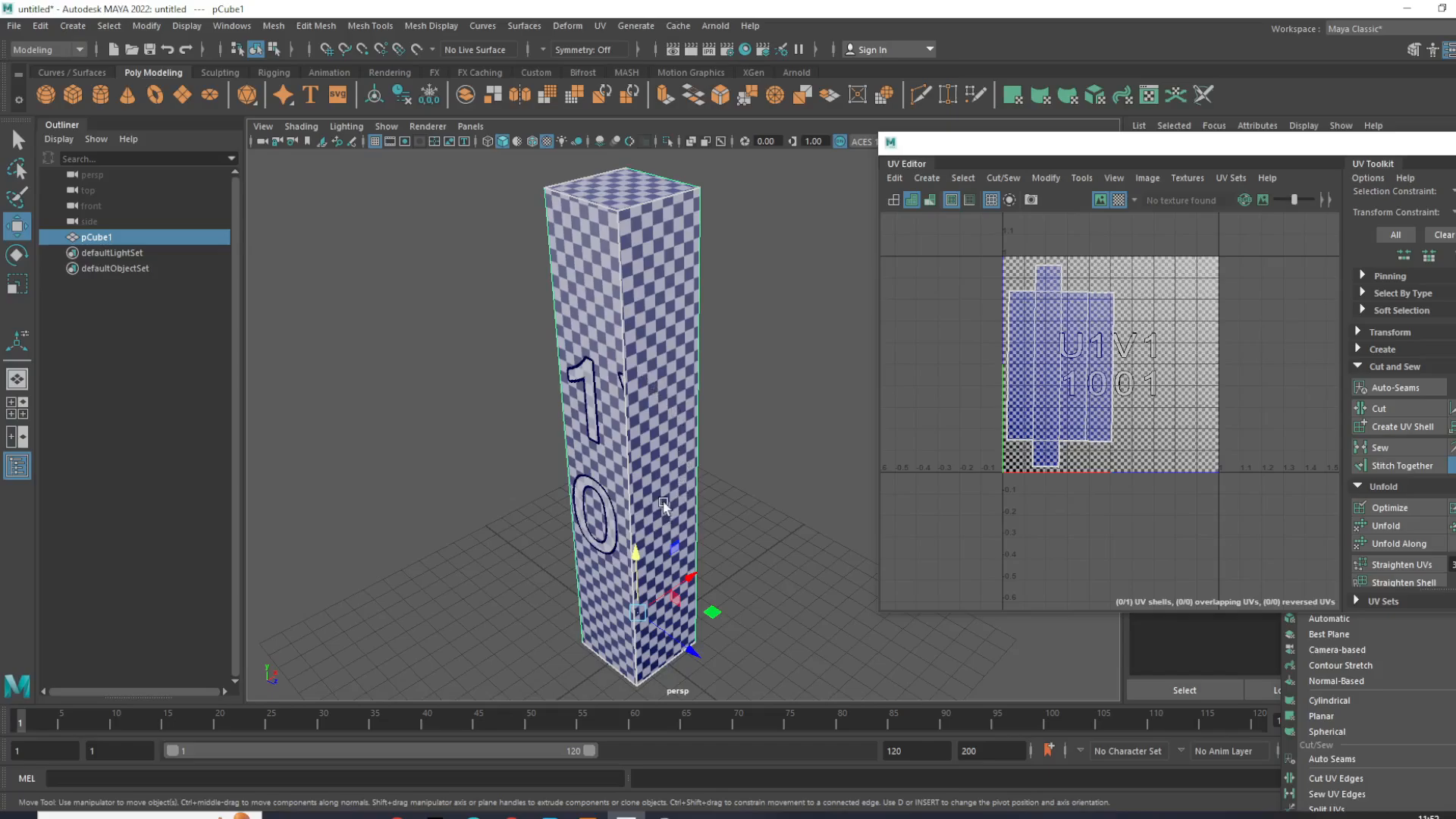
{"action": "left_click_drag", "start_coordinate": [676, 412], "coordinate": [673, 455], "text": "alt"}
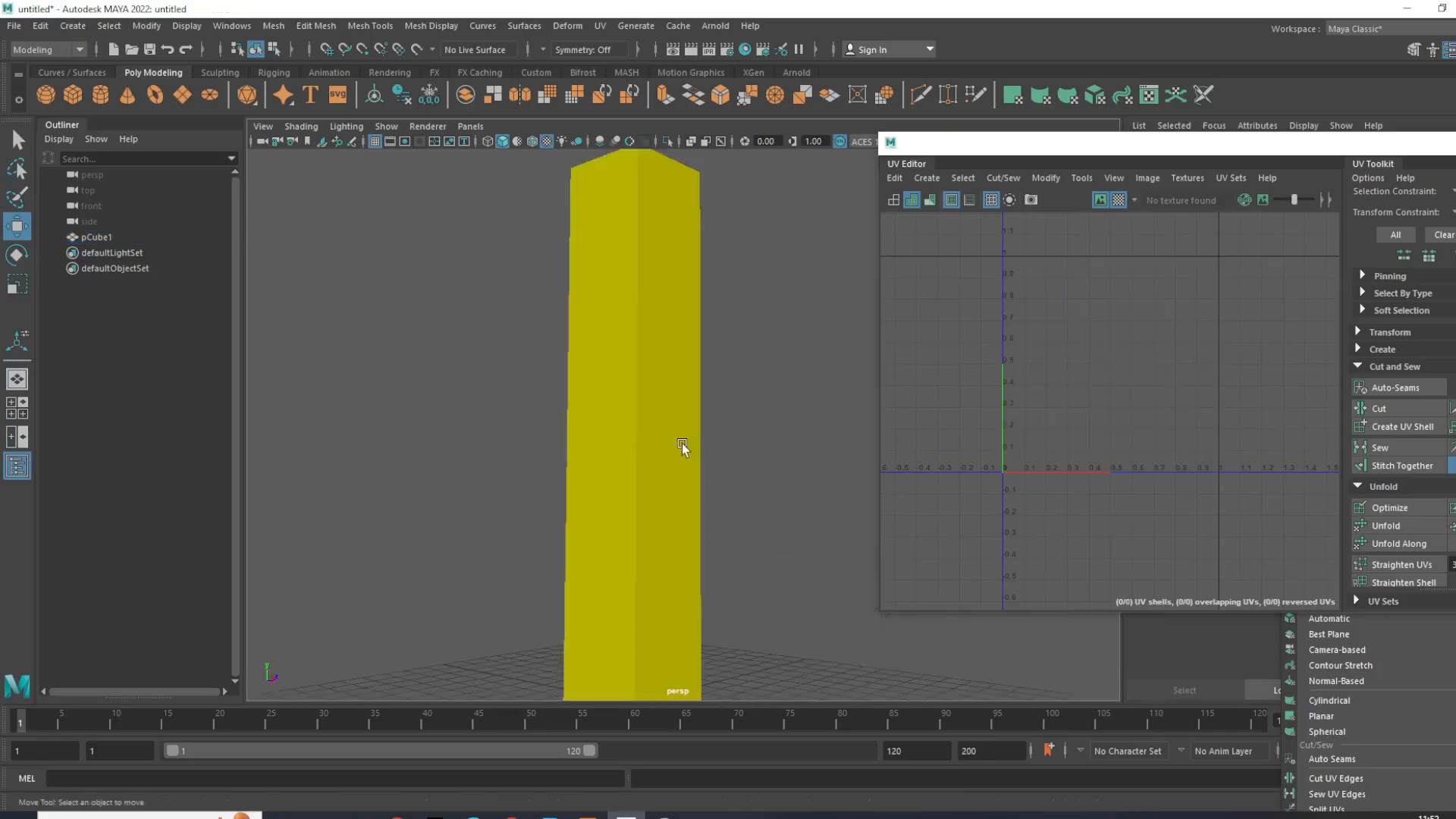
{"action": "left_click", "coordinate": [682, 445]}
{"action": "left_click_drag", "start_coordinate": [718, 498], "coordinate": [689, 433], "text": "alt"}
{"action": "left_click", "coordinate": [533, 474]}
{"action": "left_click", "coordinate": [685, 416]}
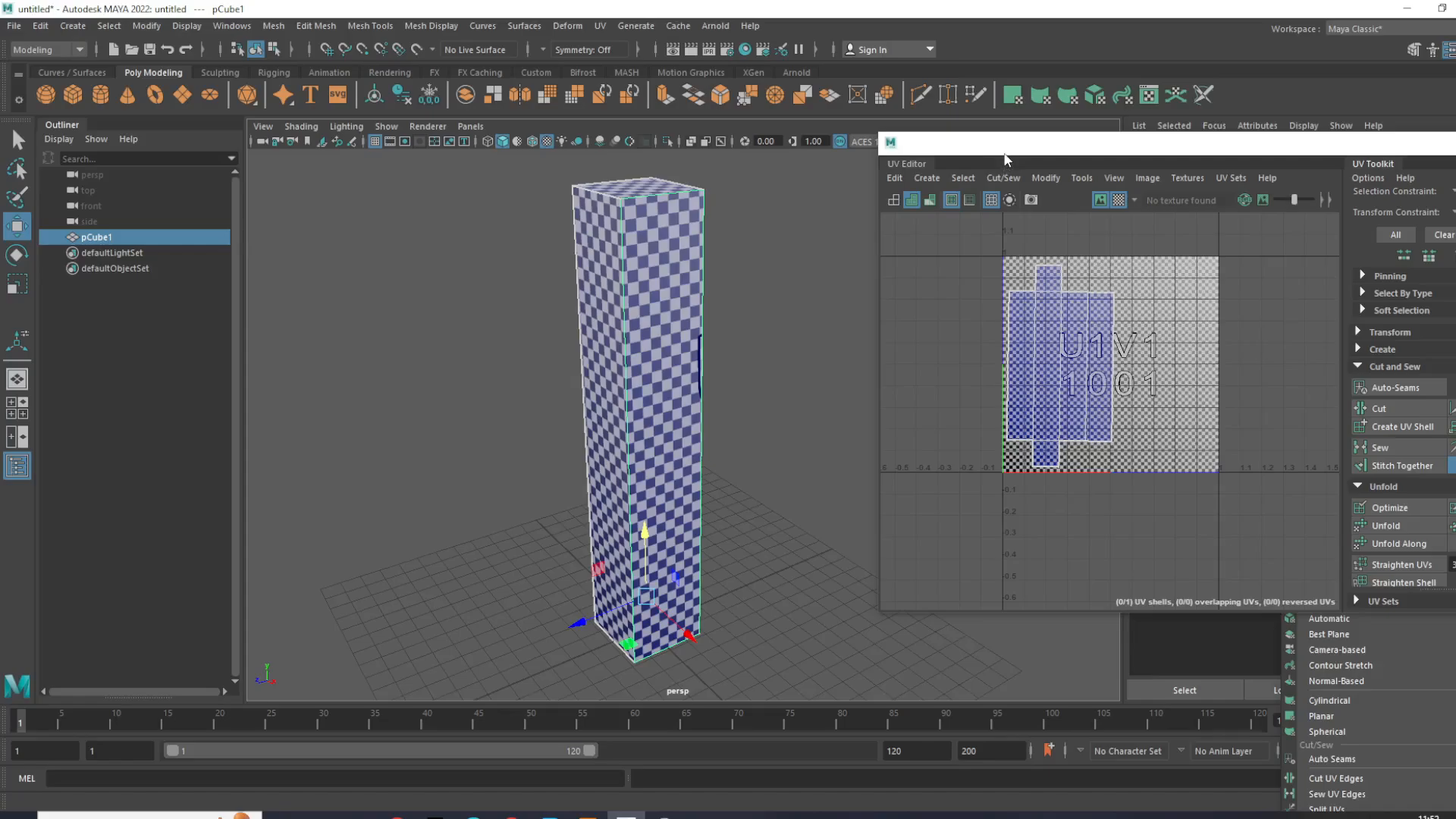
Step: Move the UV Editor window clear of the tall box and assign a new Lambert material to the box
{"action": "left_click_drag", "start_coordinate": [1009, 152], "coordinate": [977, 422]}
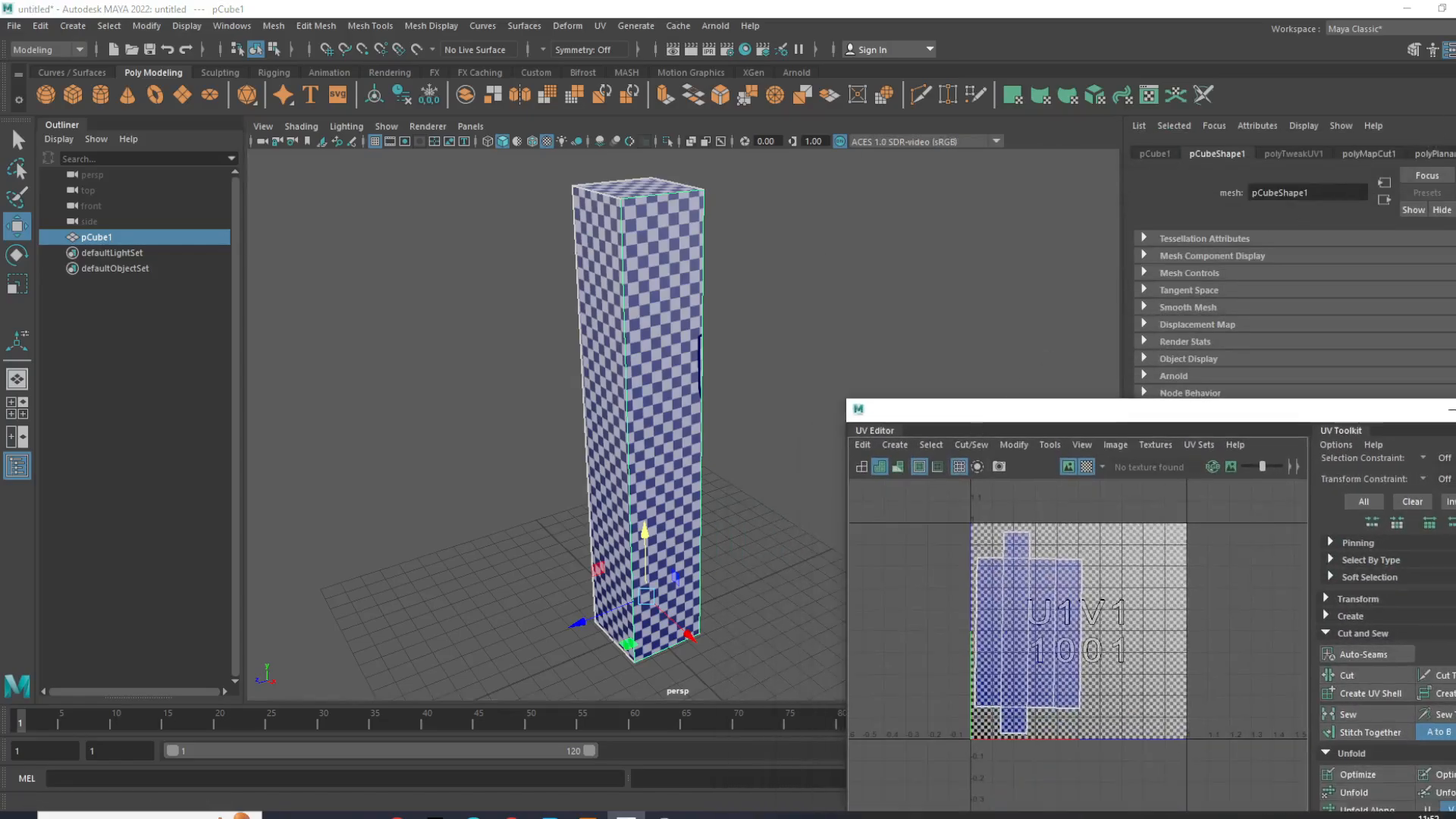
{"action": "key", "text": "ctrl+a"}
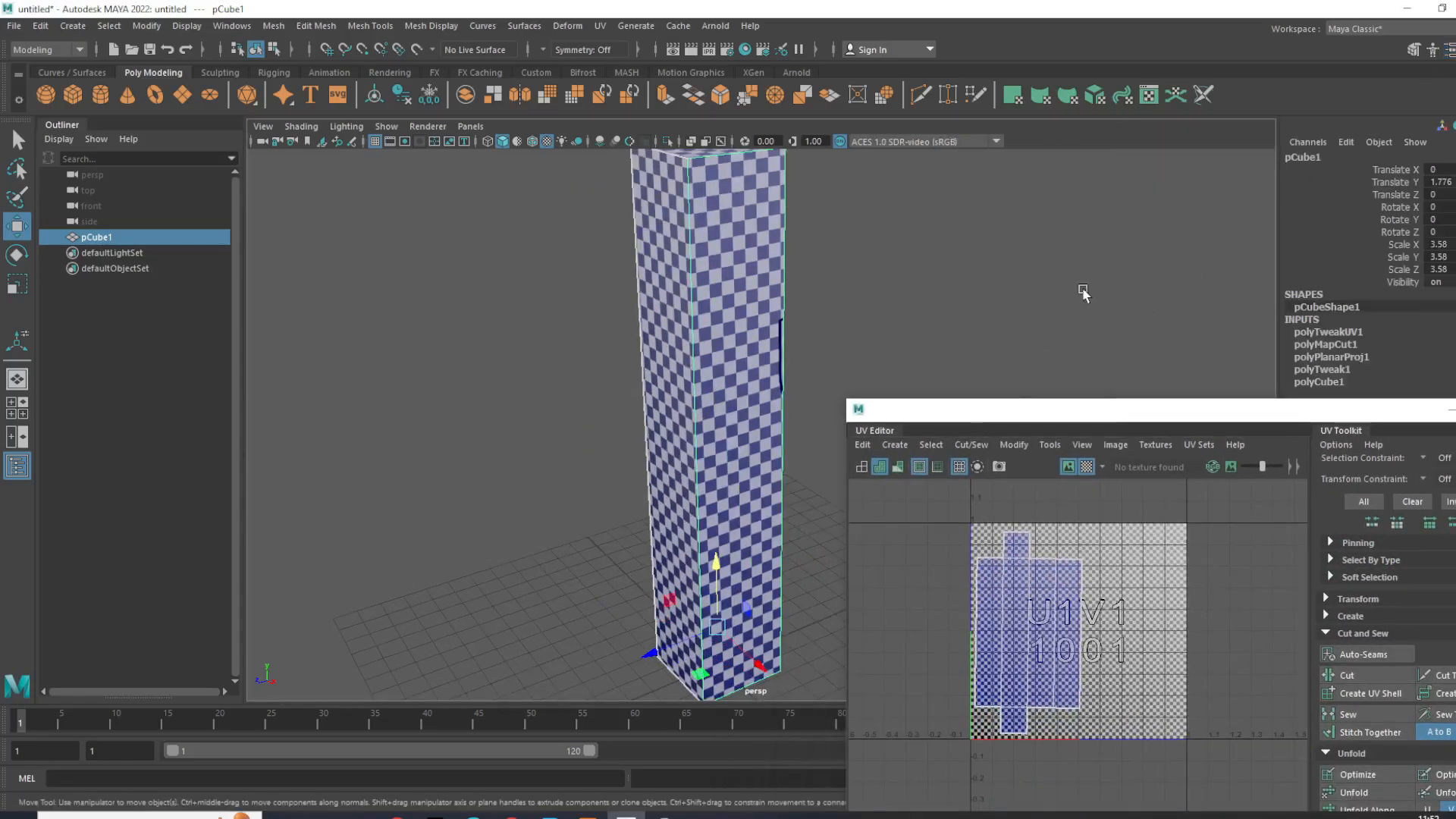
{"action": "scroll", "coordinate": [797, 297], "scroll_direction": "down", "scroll_amount": 3}
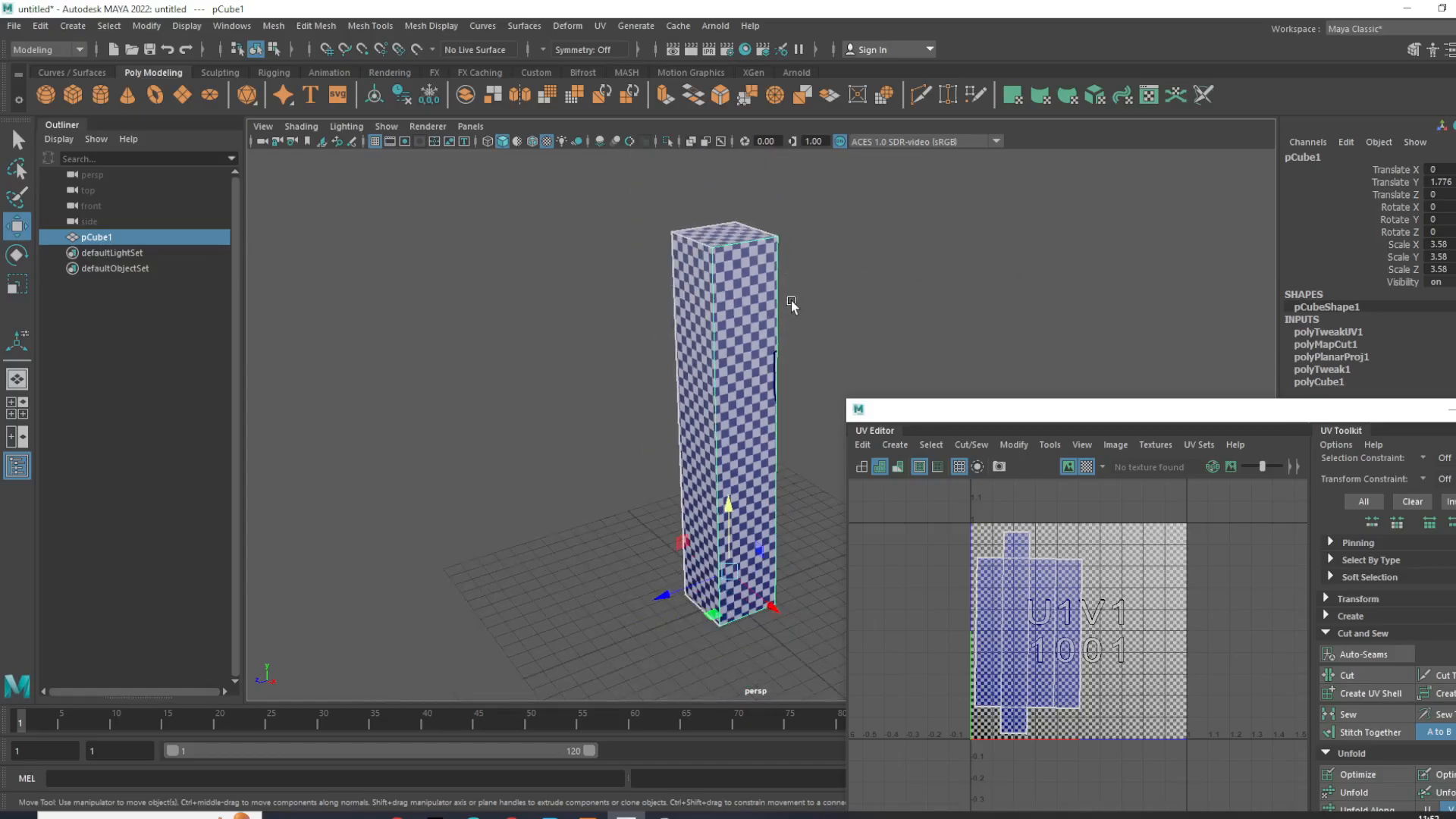
{"action": "right_click", "coordinate": [758, 267]}
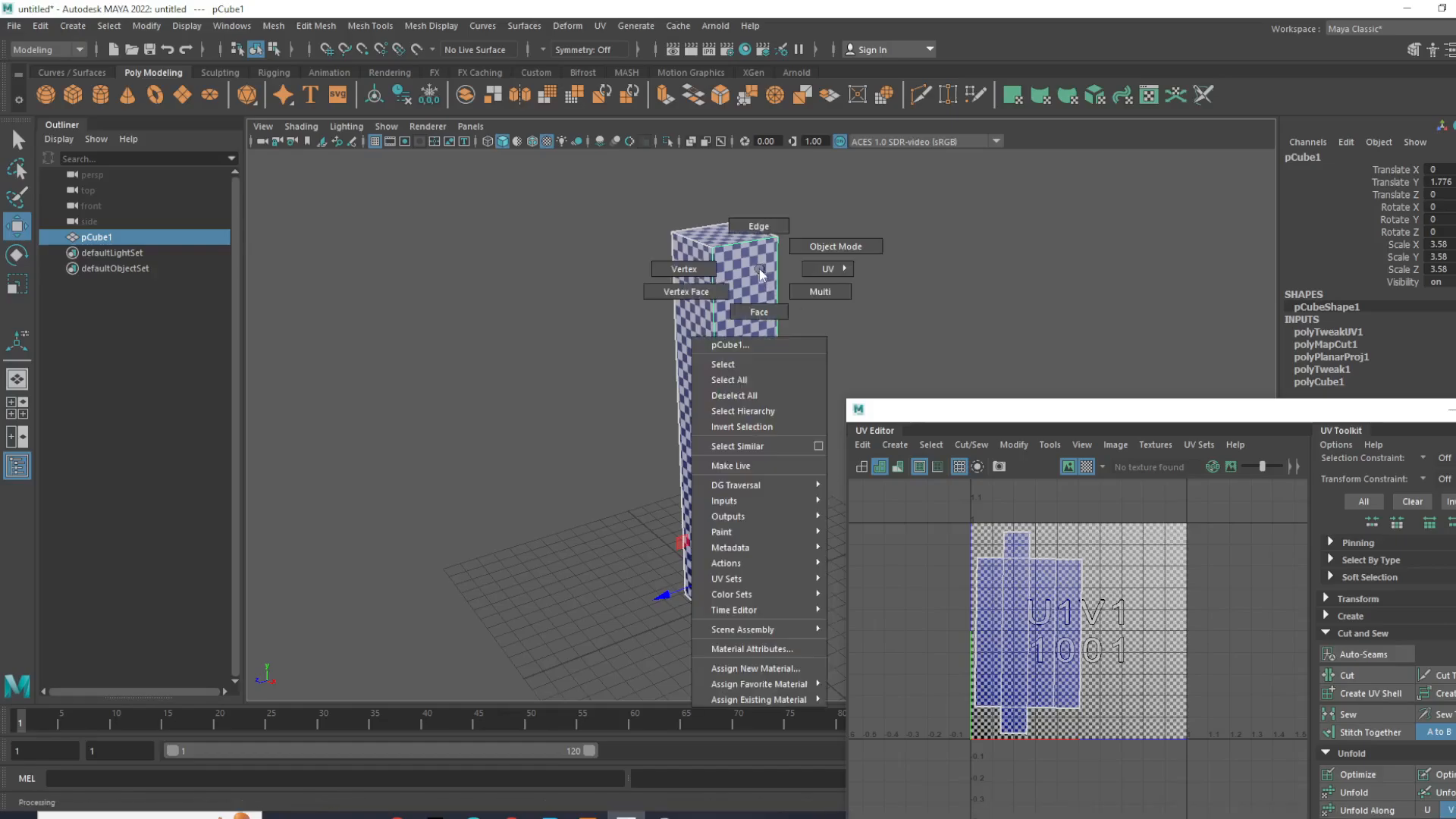
{"action": "mouse_move", "coordinate": [763, 615]}
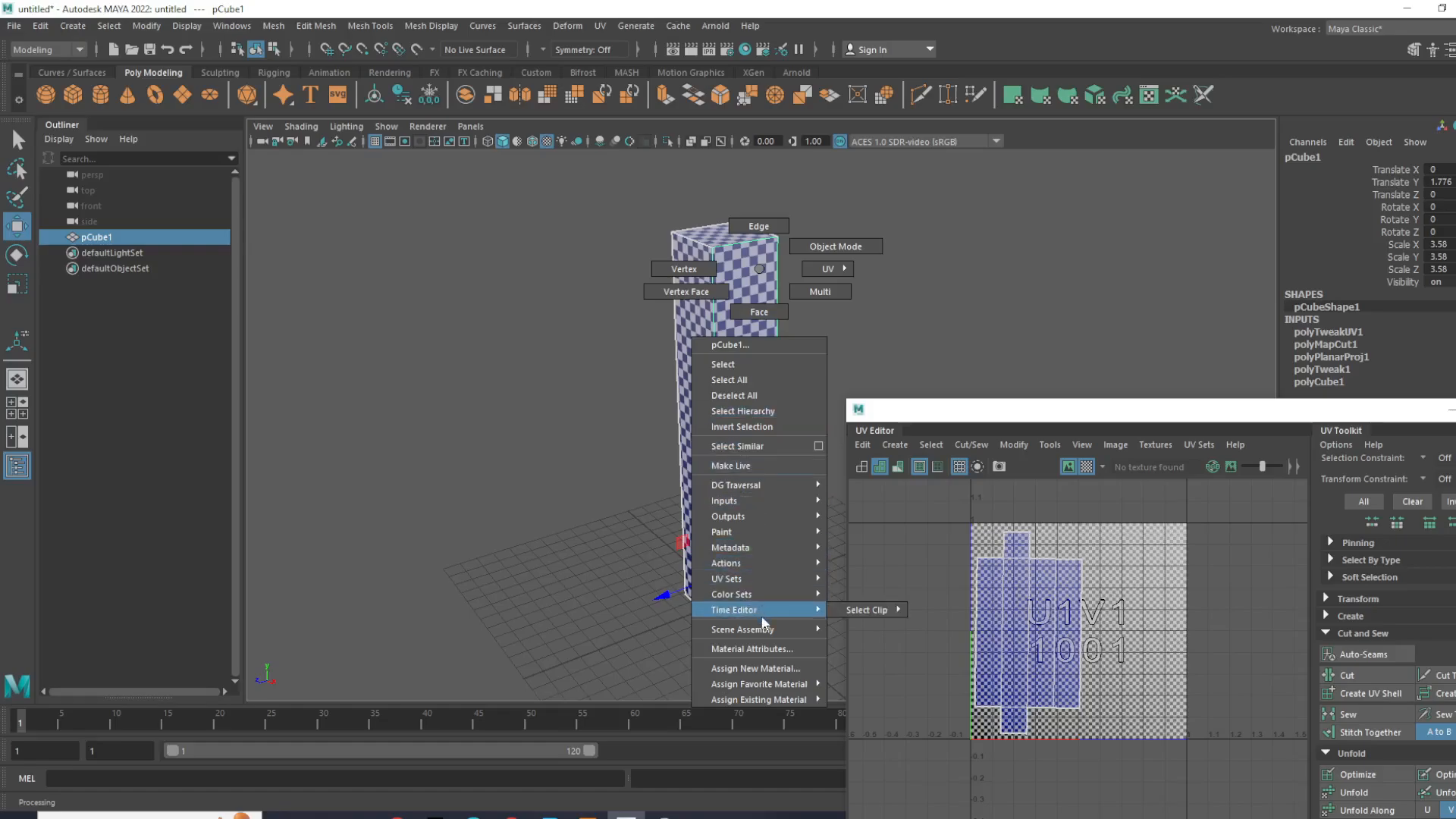
{"action": "left_click", "coordinate": [768, 669]}
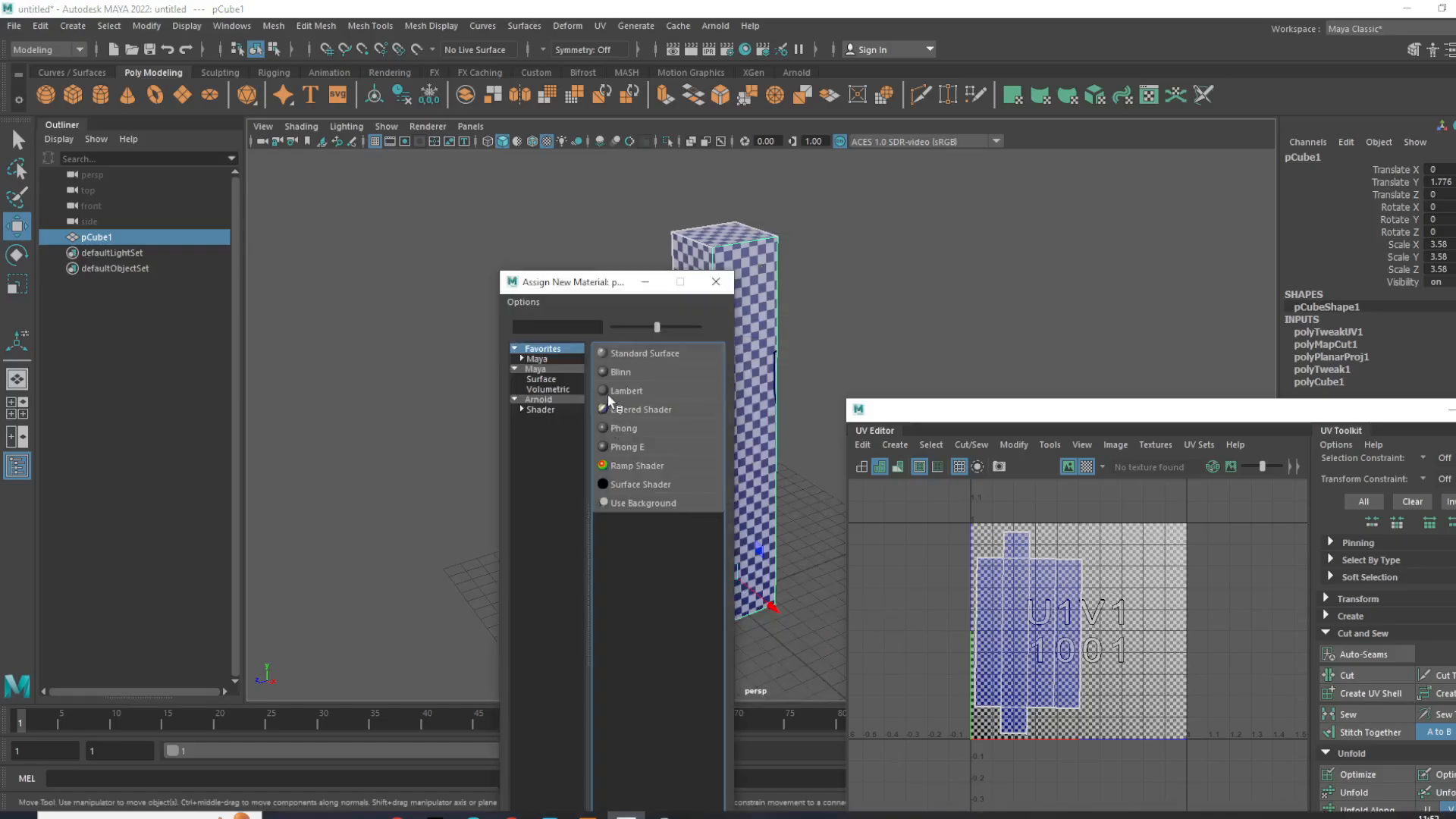
{"action": "left_click", "coordinate": [627, 391]}
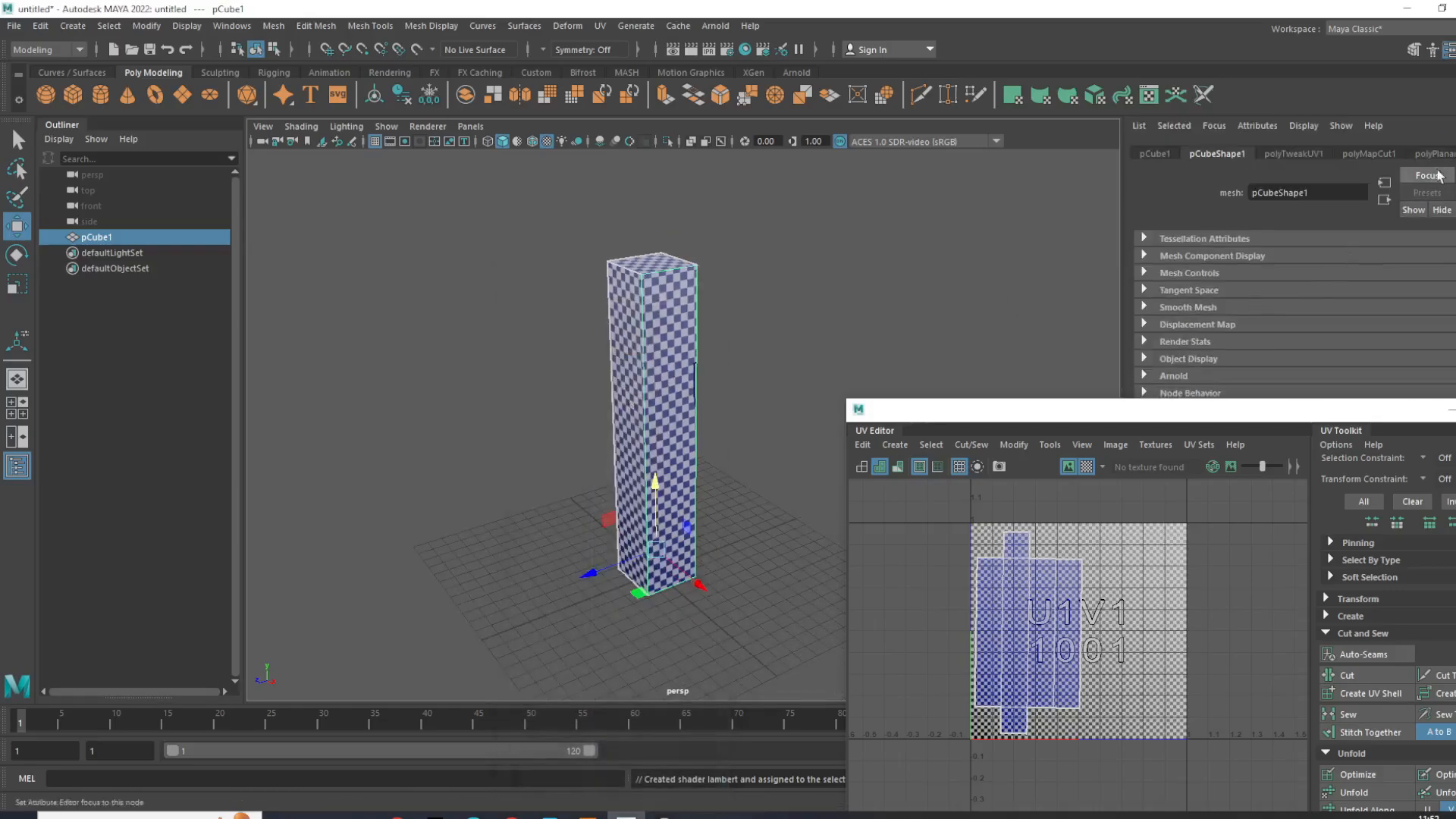
Step: Delete the tall box's construction history and show the attributes of its new Lambert material
{"action": "left_click", "coordinate": [1429, 155]}
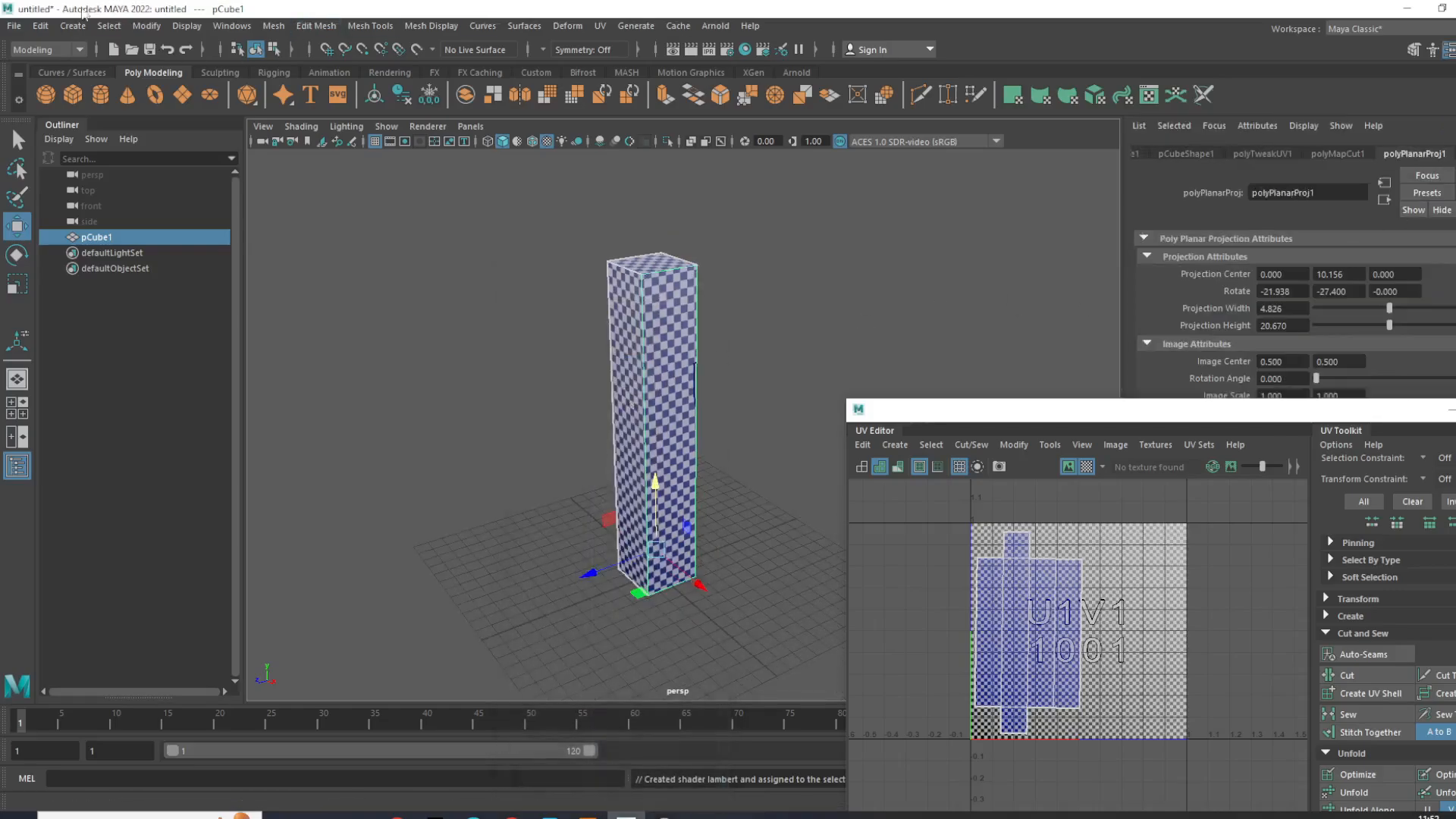
{"action": "left_click", "coordinate": [29, 29]}
{"action": "mouse_move", "coordinate": [152, 205]}
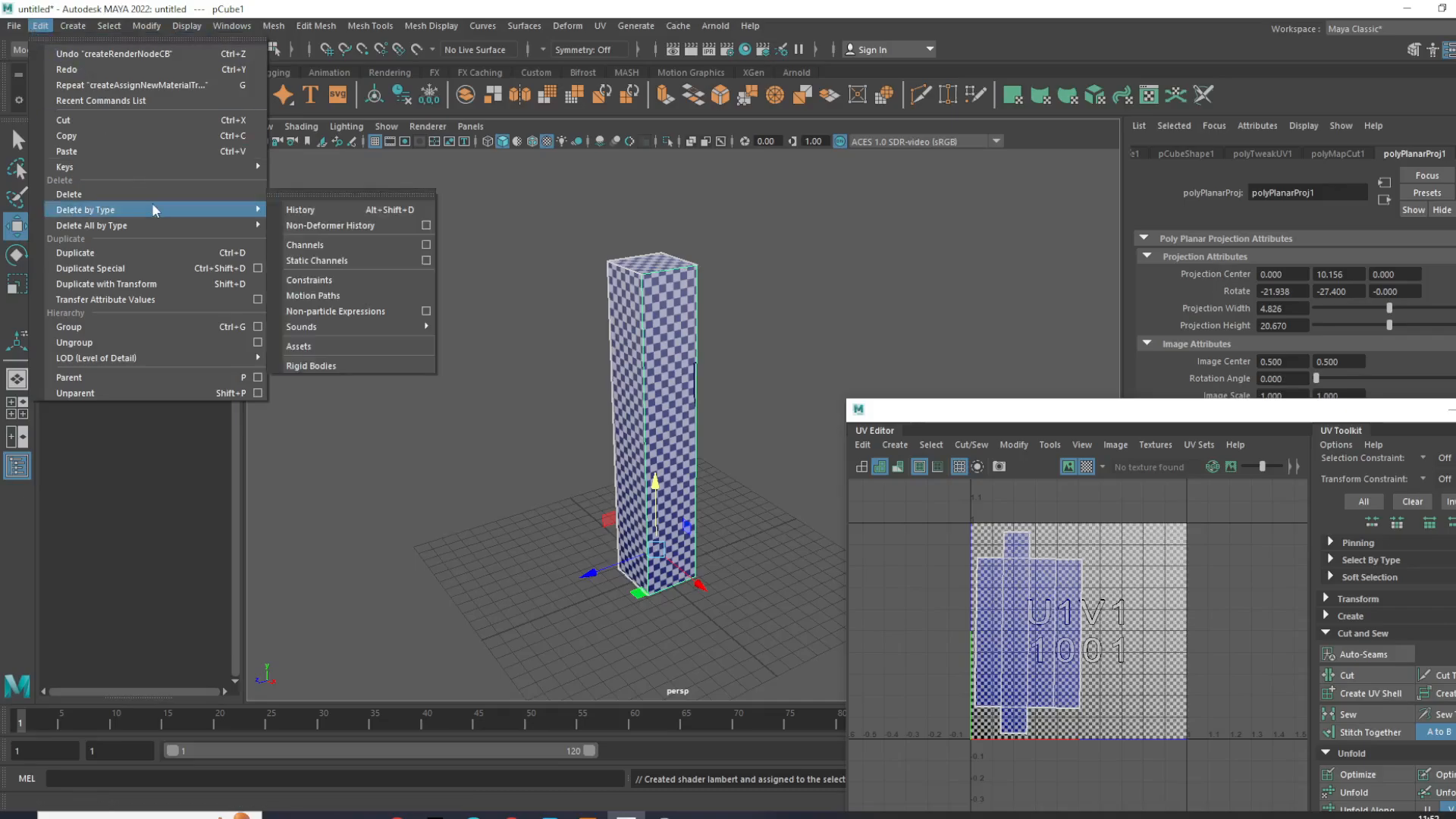
{"action": "left_click", "coordinate": [296, 210]}
{"action": "left_click", "coordinate": [1286, 156]}
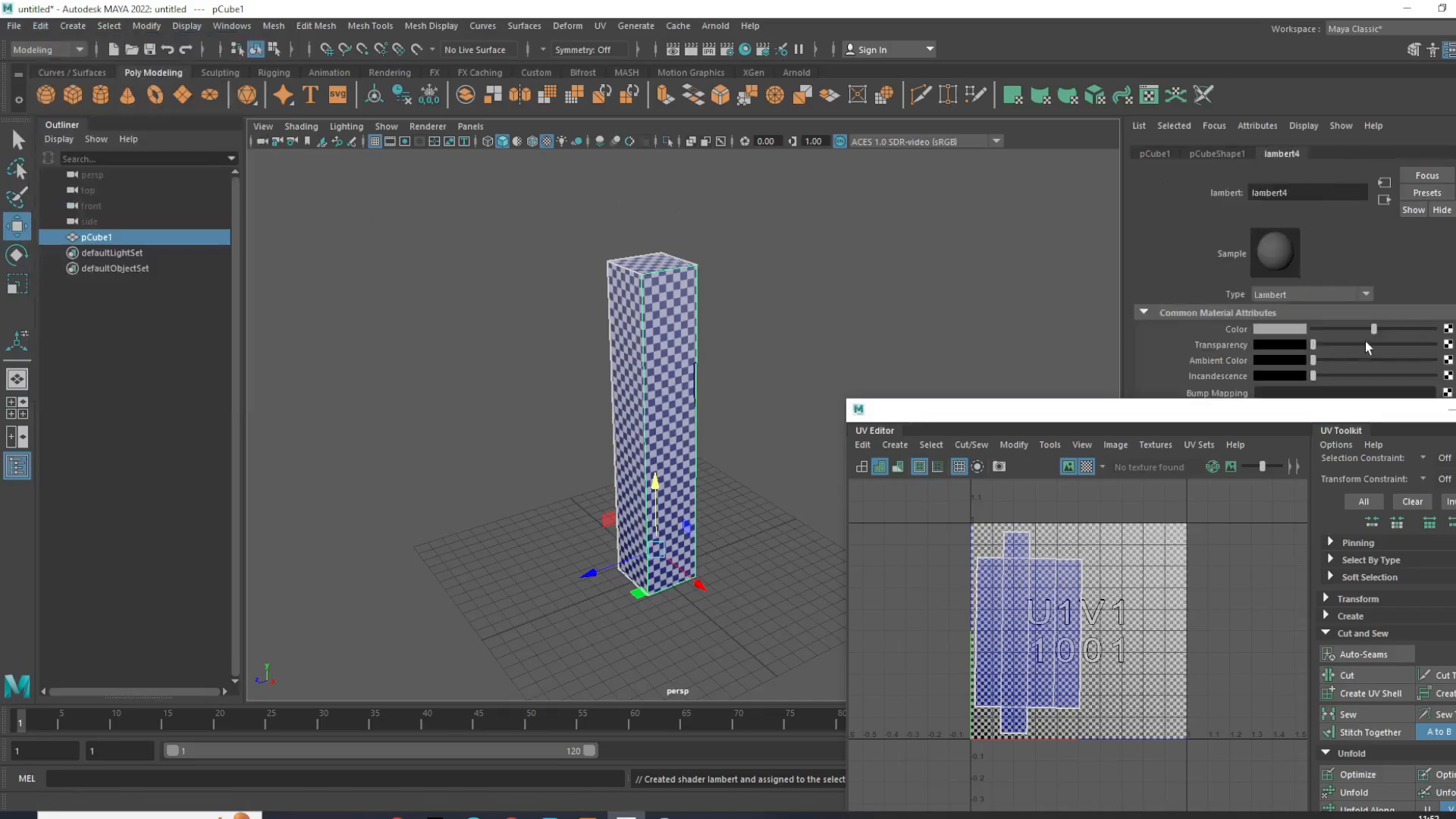
Step: Connect a File texture to the Lambert material's color and browse to the D:\dp folder for its image
{"action": "left_click", "coordinate": [1449, 330]}
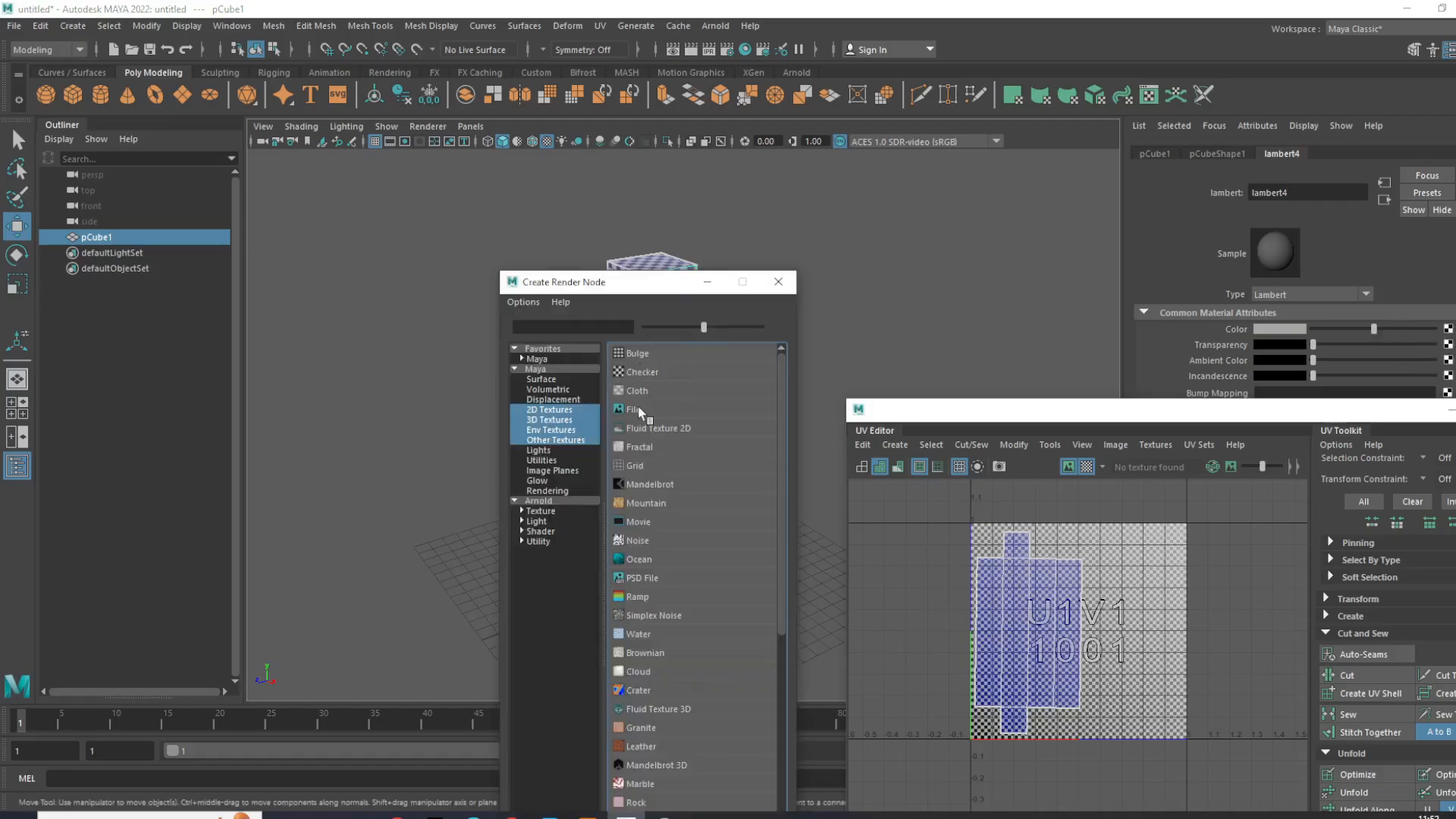
{"action": "left_click", "coordinate": [636, 410]}
{"action": "left_click", "coordinate": [1448, 367]}
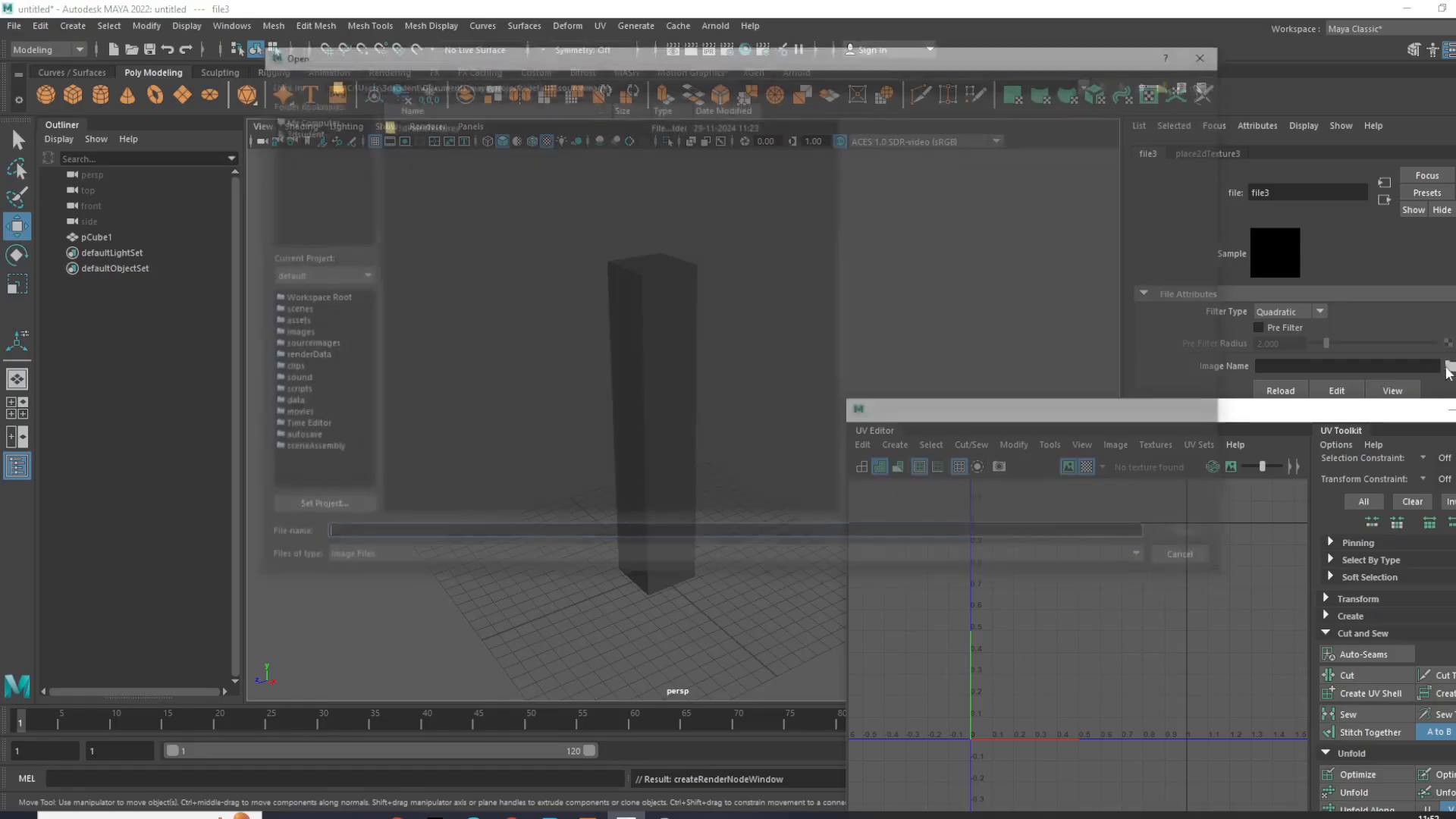
{"action": "left_click", "coordinate": [315, 120]}
{"action": "double_click", "coordinate": [412, 141]}
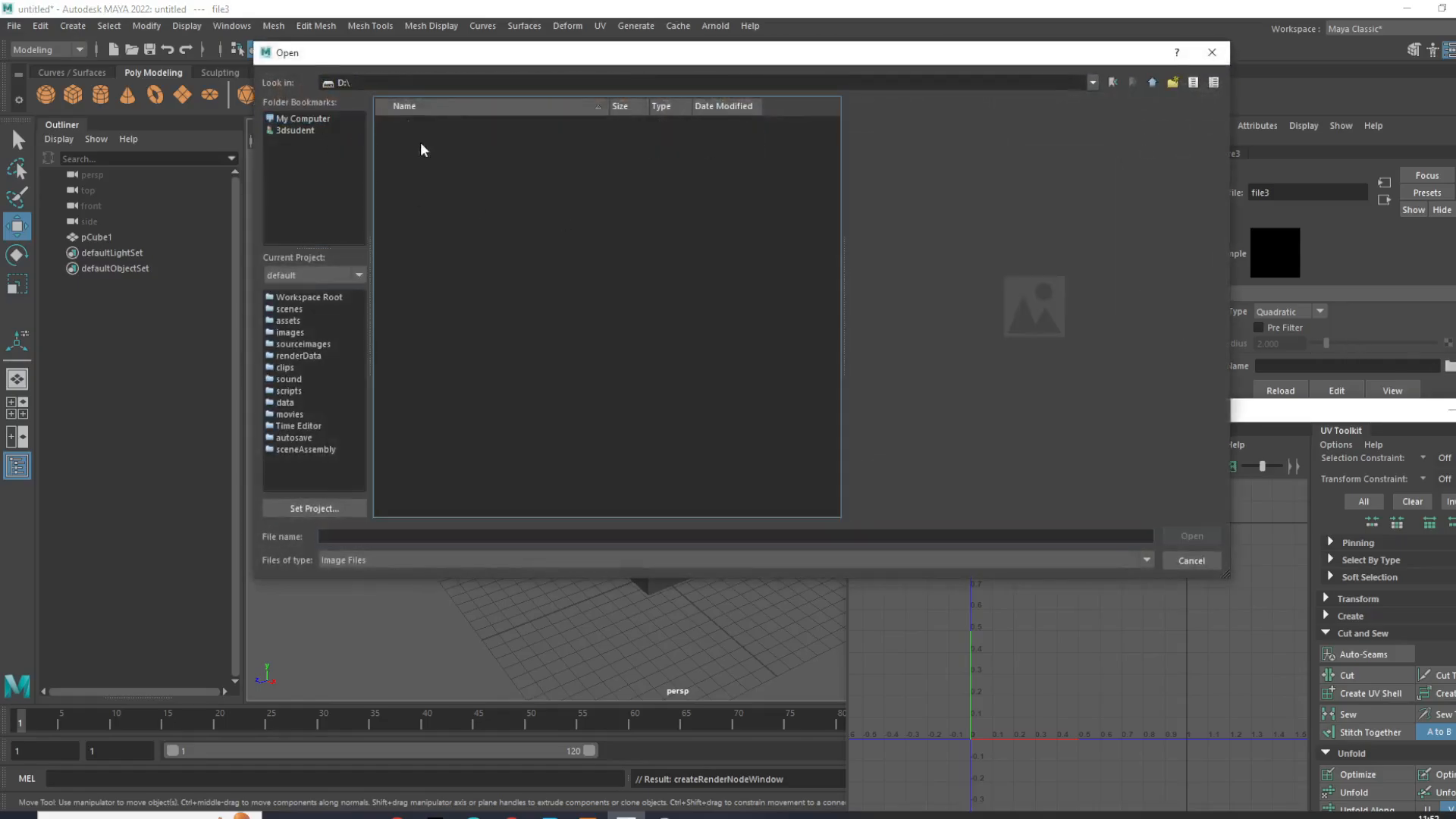
{"action": "scroll", "coordinate": [417, 247], "scroll_direction": "down", "scroll_amount": 5}
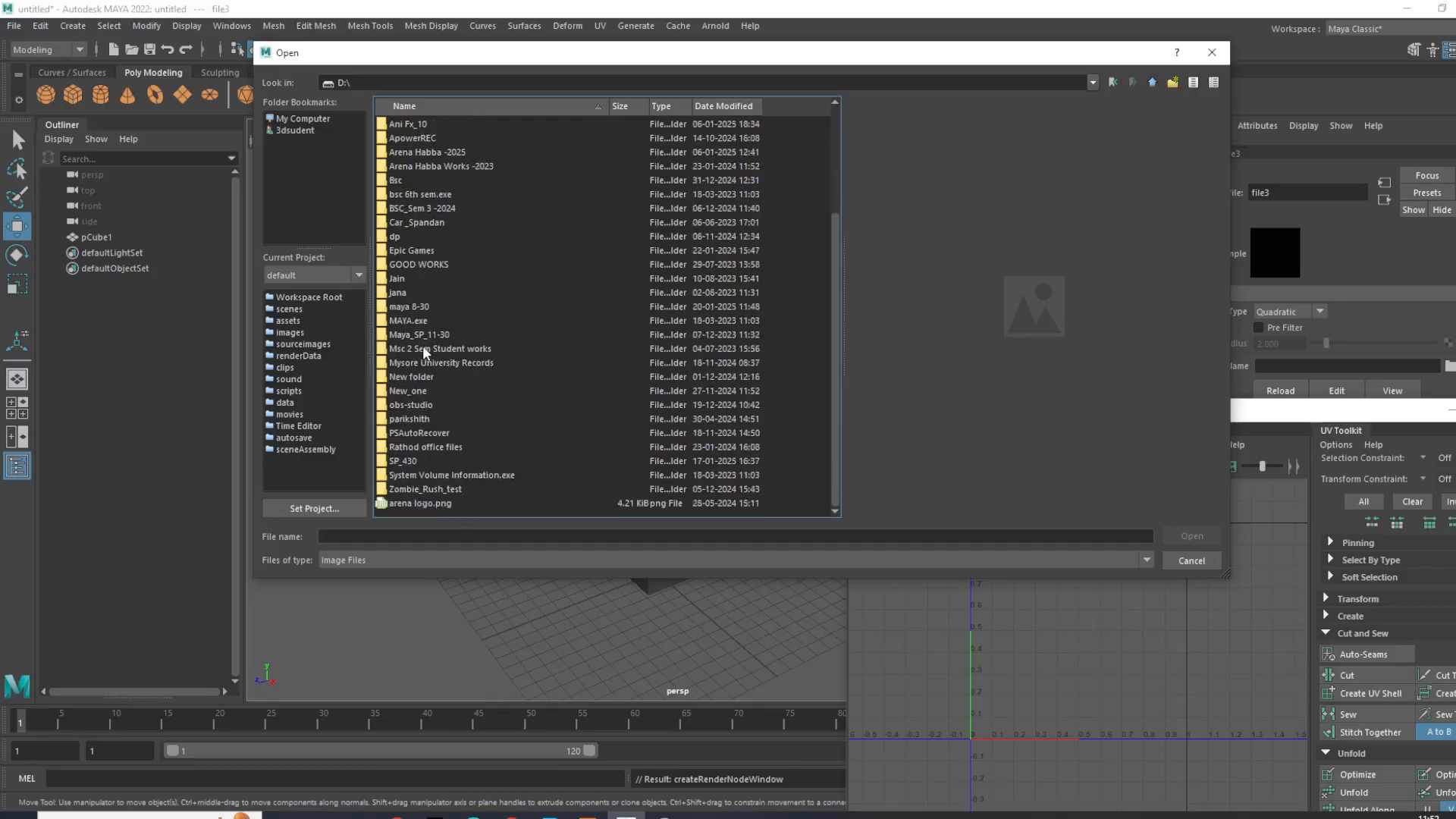
{"action": "double_click", "coordinate": [398, 236]}
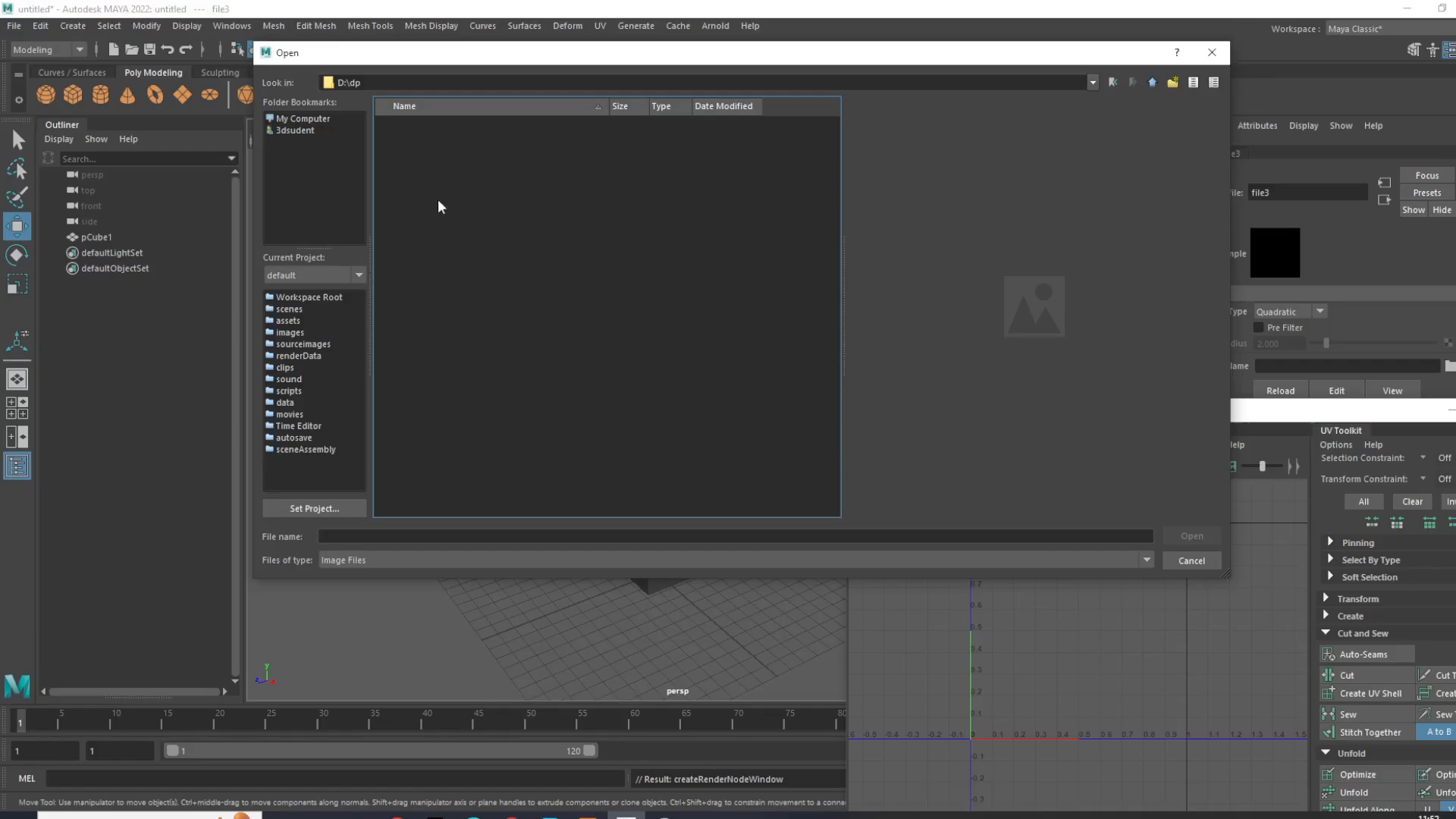
Step: Preview the images in the folder and load the brick image 285-pin.jpg as the file texture
{"action": "left_click", "coordinate": [419, 307]}
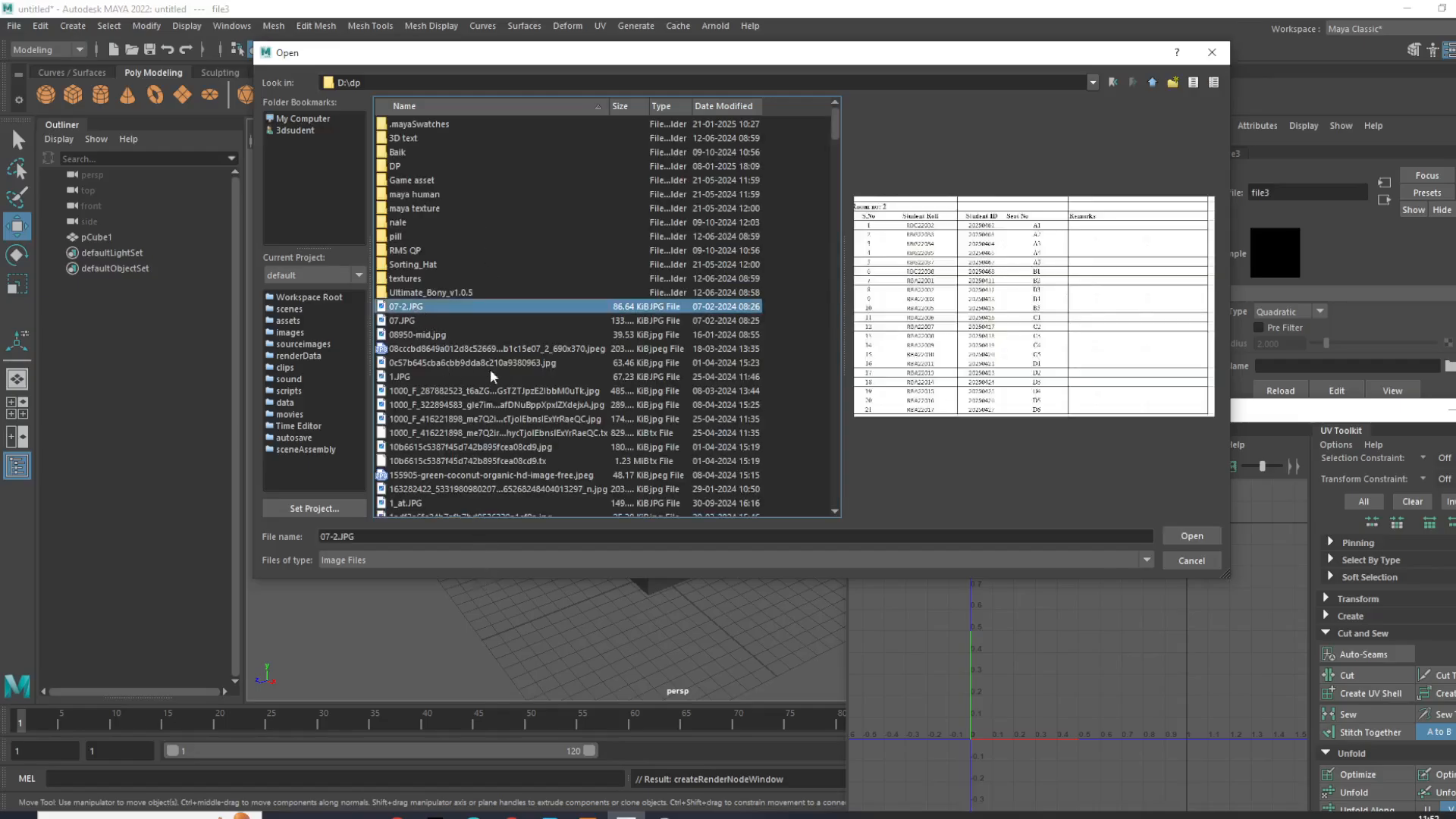
{"action": "key", "text": "Down"}
{"action": "key", "text": "Down"}
{"action": "key", "text": "Down"}
{"action": "key", "text": "Down"}
{"action": "key", "text": "Down"}
{"action": "key", "text": "Down"}
{"action": "key", "text": "Down"}
{"action": "key", "text": "Down"}
{"action": "key", "text": "Down"}
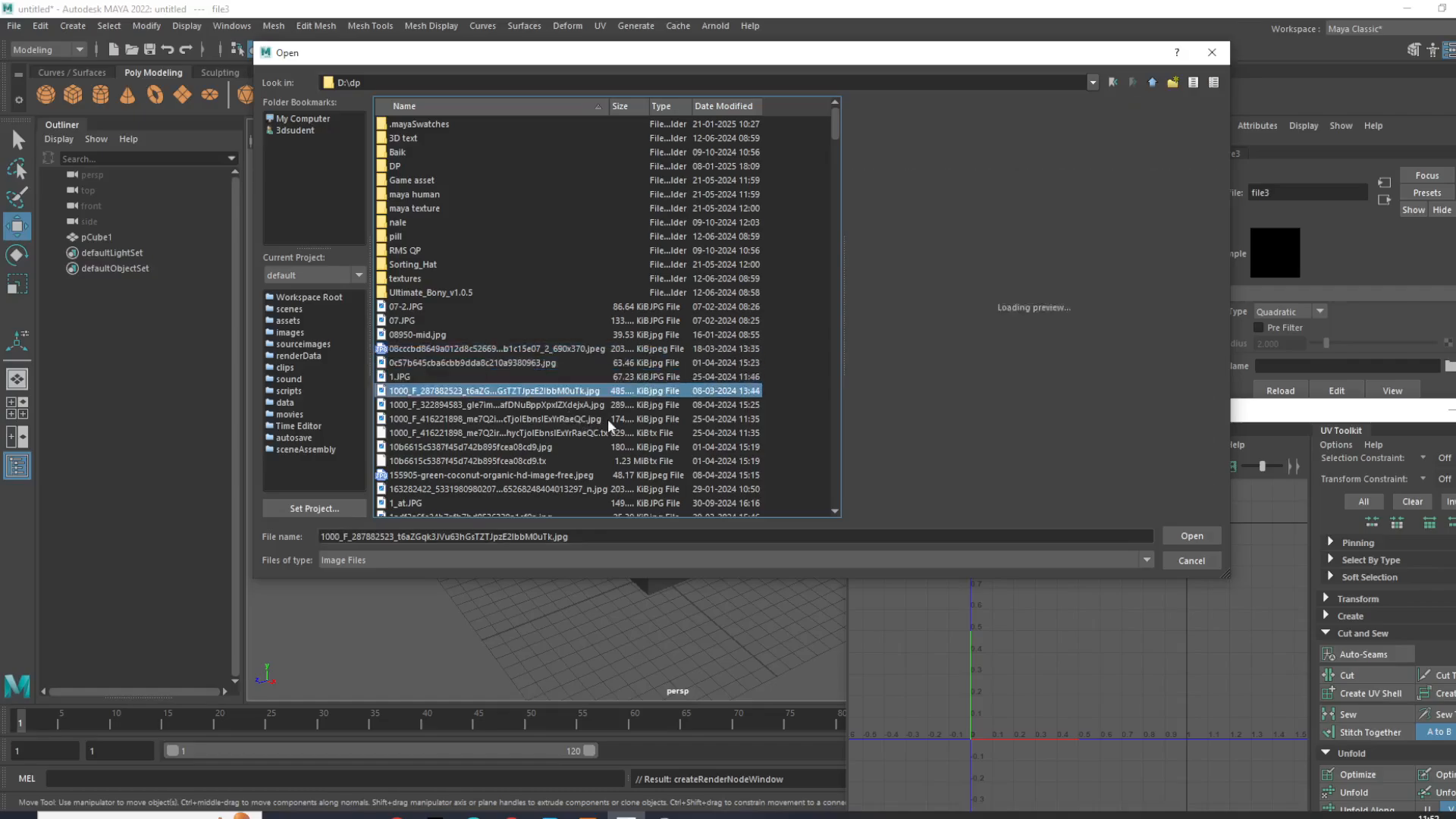
{"action": "key", "text": "Down"}
{"action": "key", "text": "Down"}
{"action": "key", "text": "Down"}
{"action": "key", "text": "Down"}
{"action": "key", "text": "Down"}
{"action": "key", "text": "Down"}
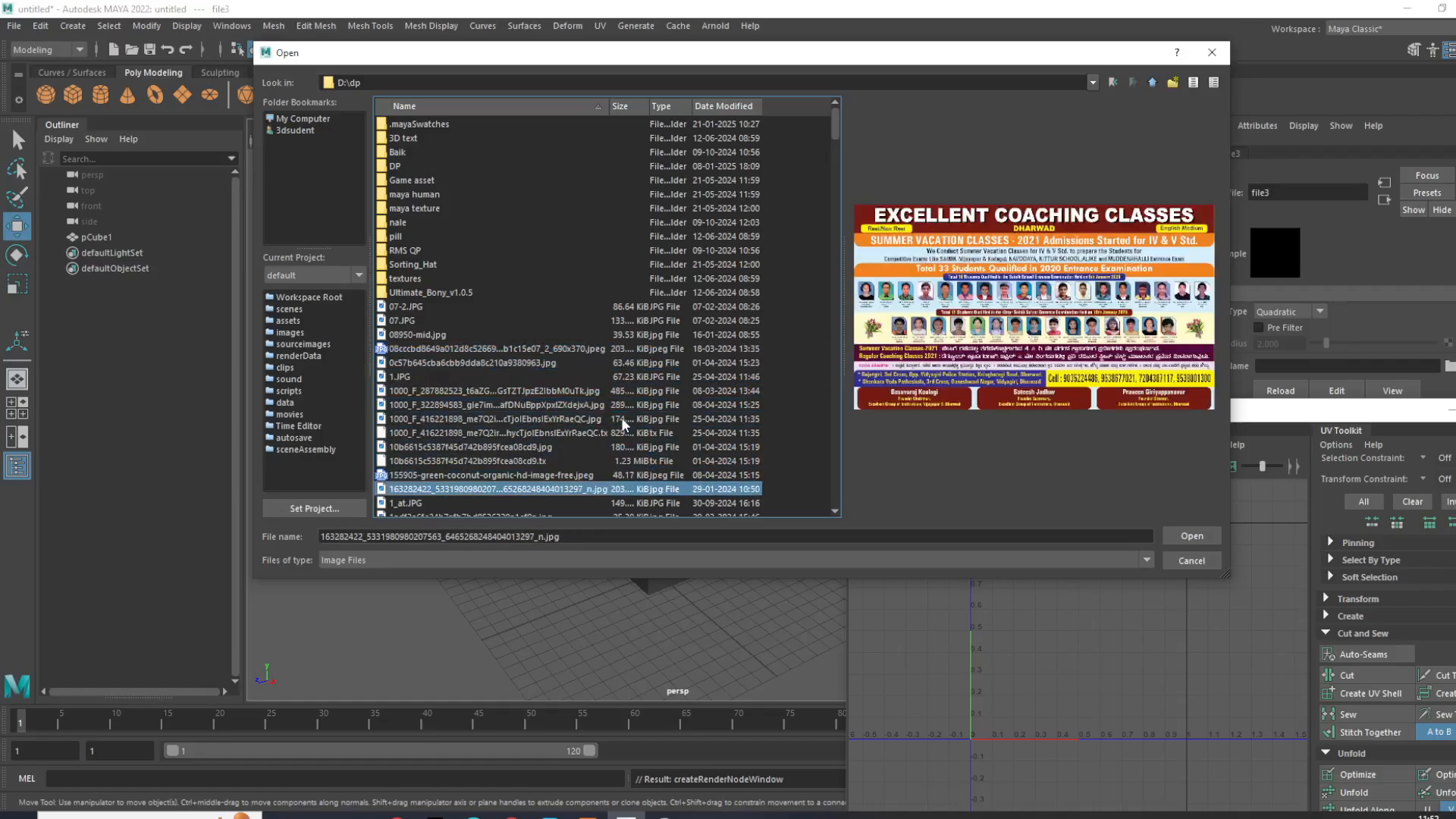
{"action": "key", "text": "Down"}
{"action": "key", "text": "Down"}
{"action": "key", "text": "Down"}
{"action": "key", "text": "Down"}
{"action": "key", "text": "Down"}
{"action": "key", "text": "Down"}
{"action": "key", "text": "Down"}
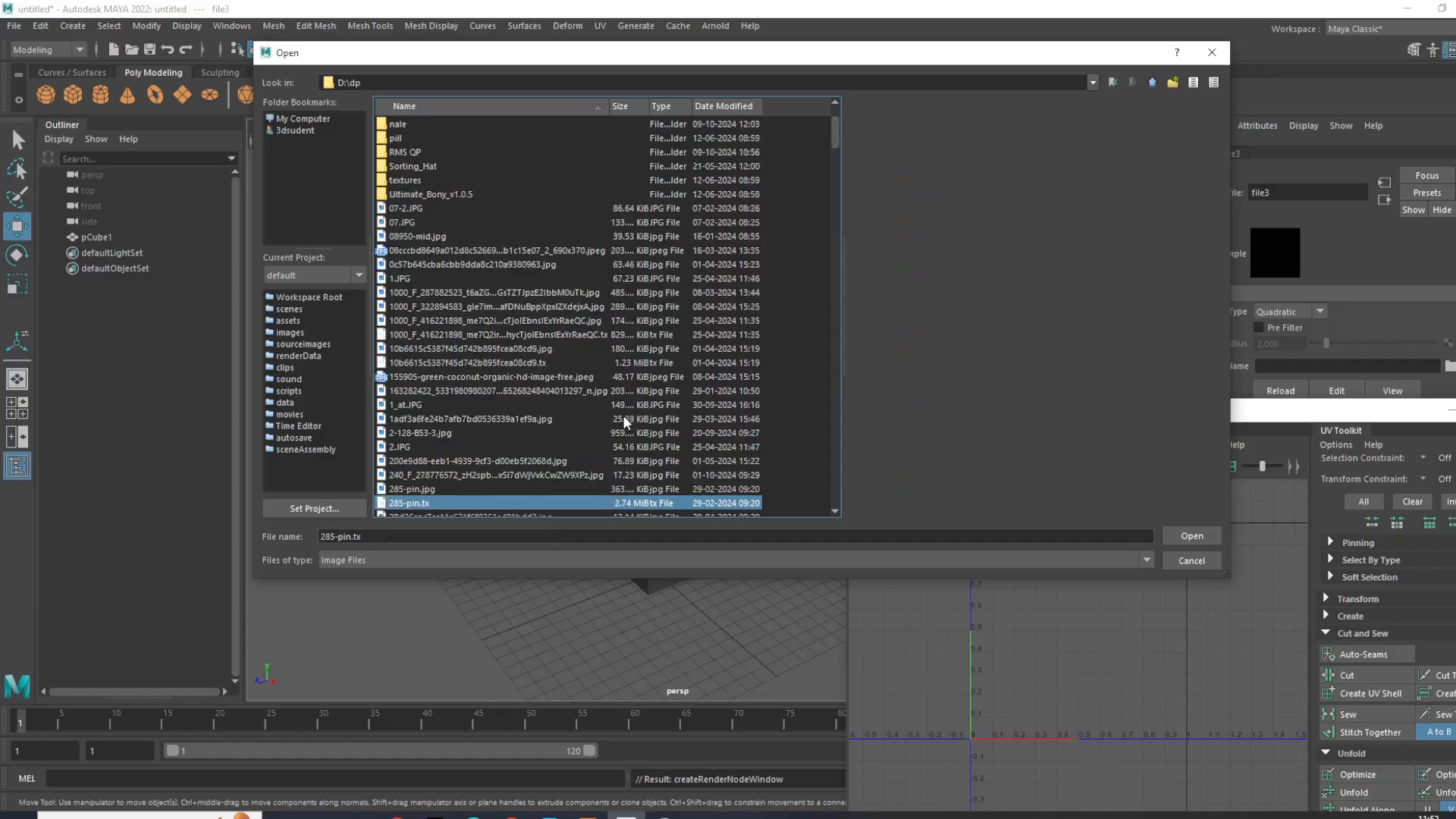
{"action": "key", "text": "Up"}
{"action": "key", "text": "Up"}
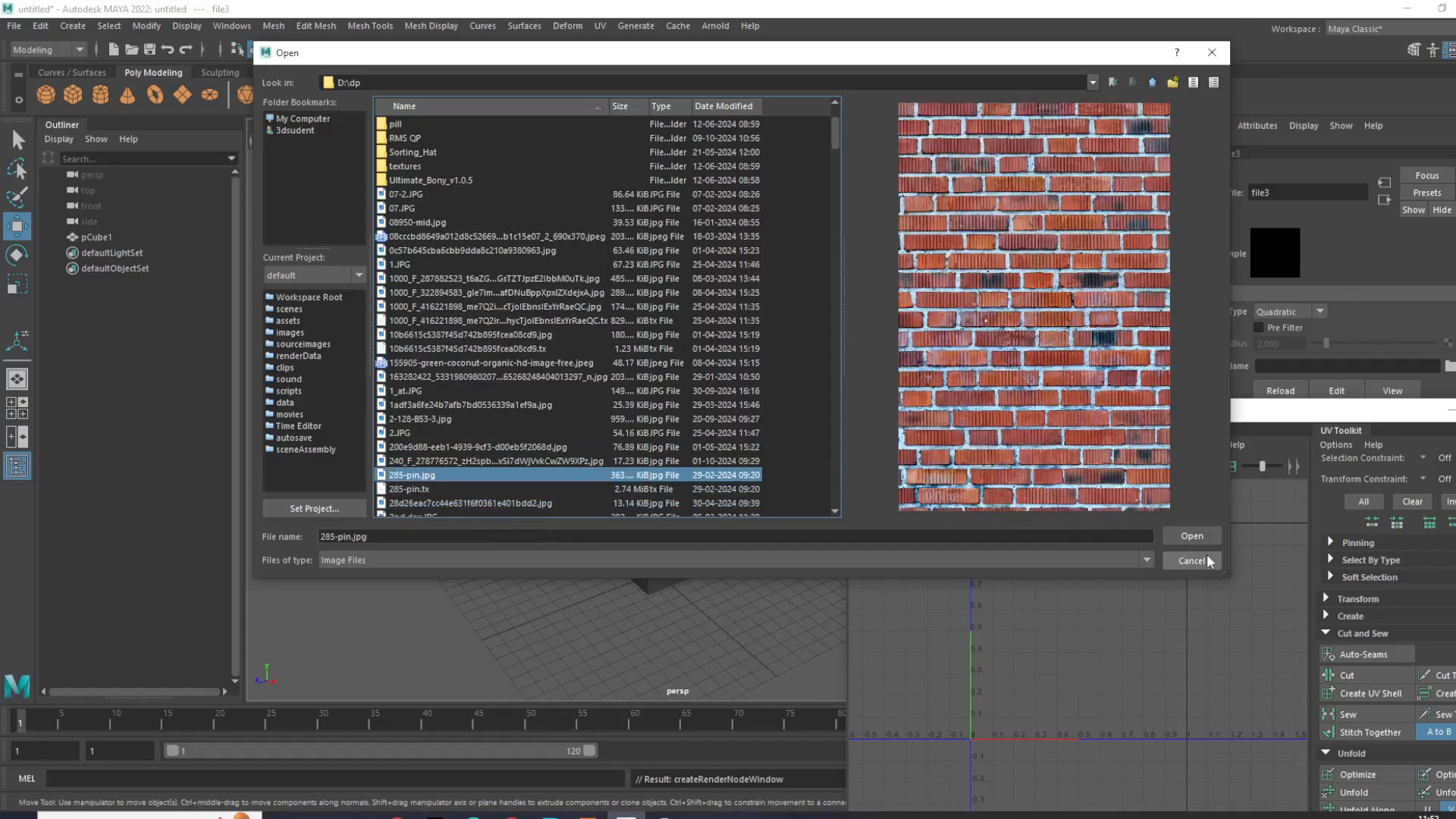
{"action": "left_click", "coordinate": [1192, 536]}
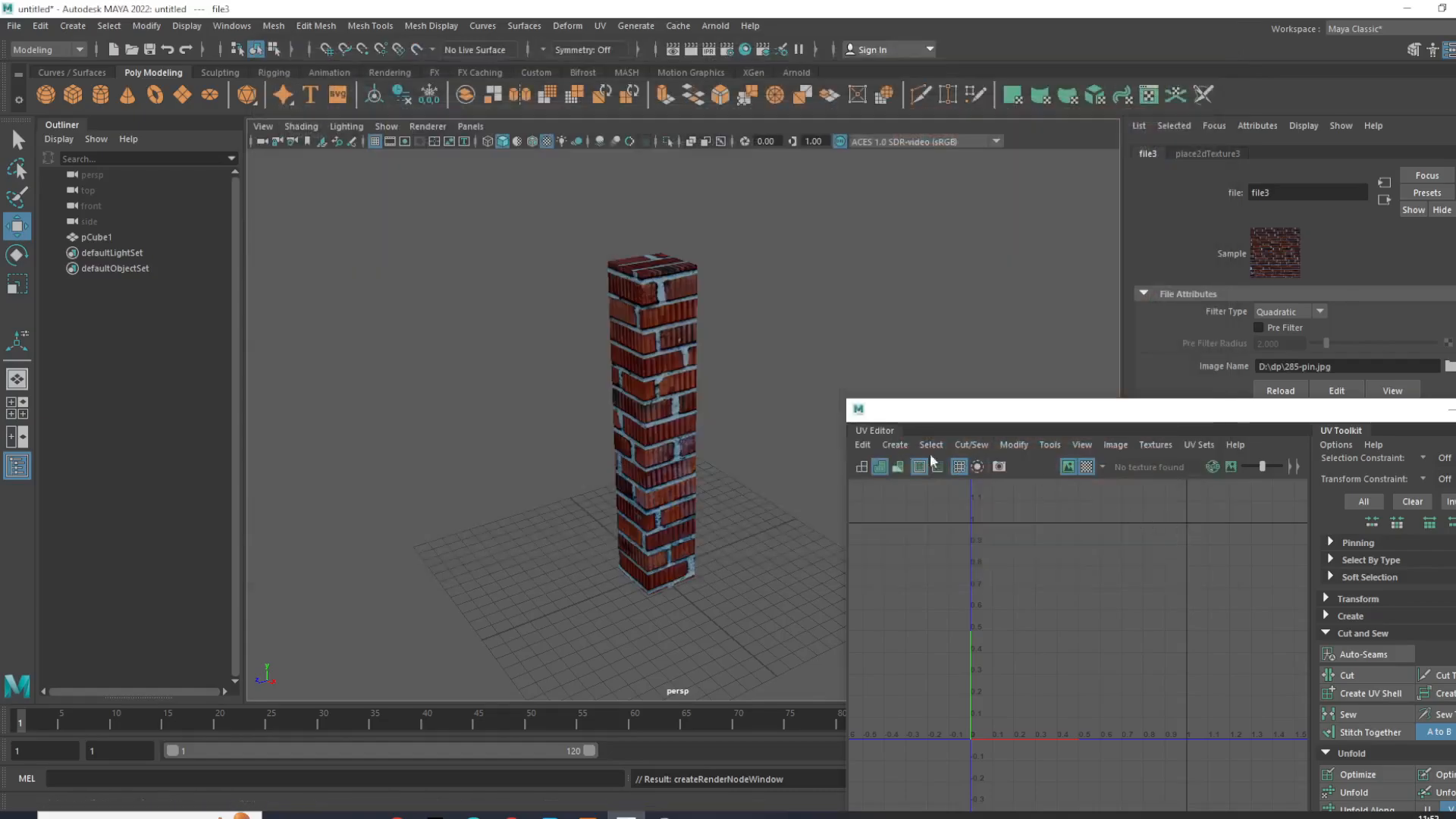
Step: Inspect the brick texture on the tall box from different angles and reselect the box
{"action": "left_click", "coordinate": [691, 430]}
{"action": "left_click", "coordinate": [794, 540]}
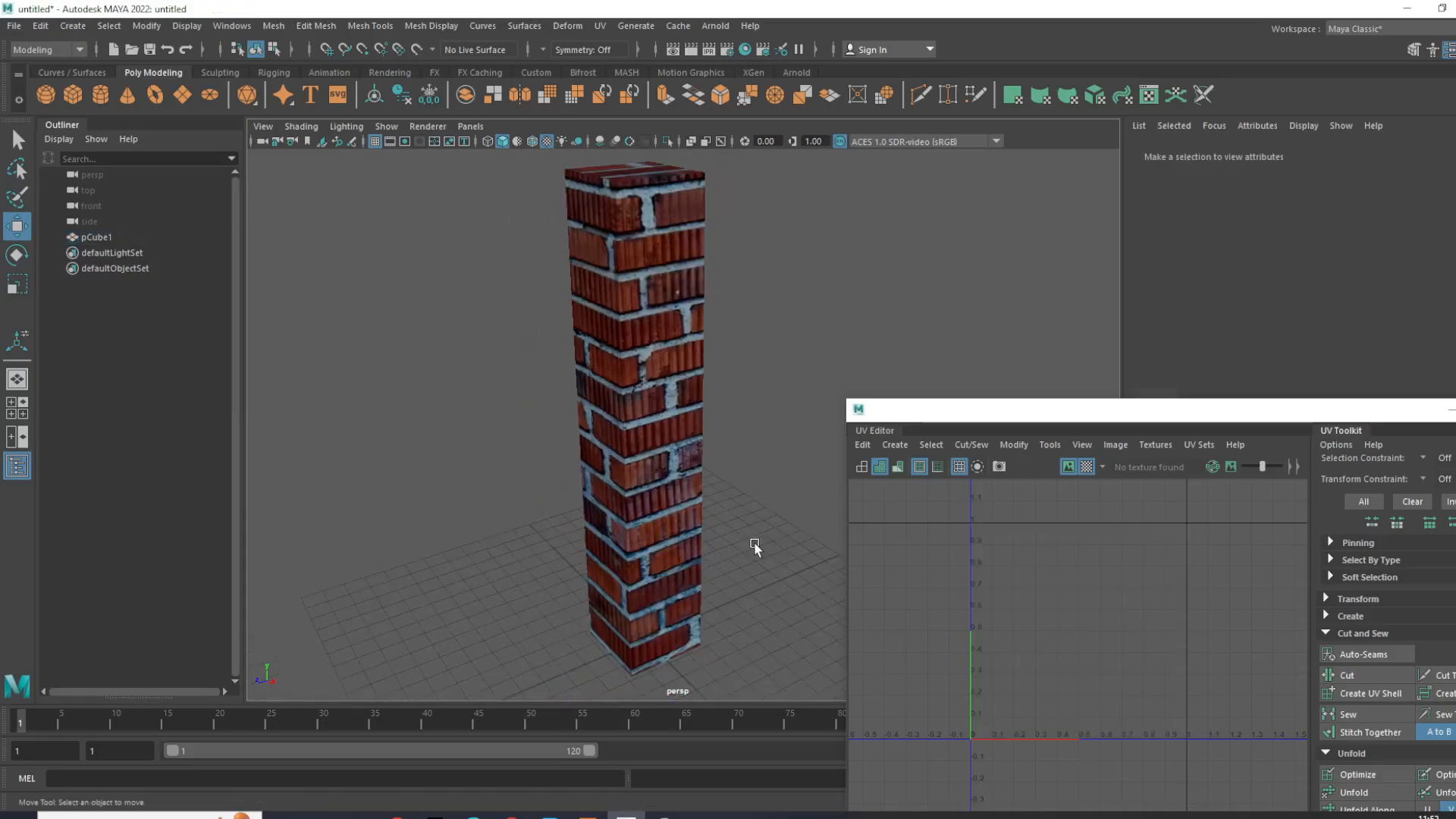
{"action": "left_click_drag", "start_coordinate": [753, 541], "coordinate": [699, 545], "text": "alt"}
{"action": "left_click", "coordinate": [671, 526]}
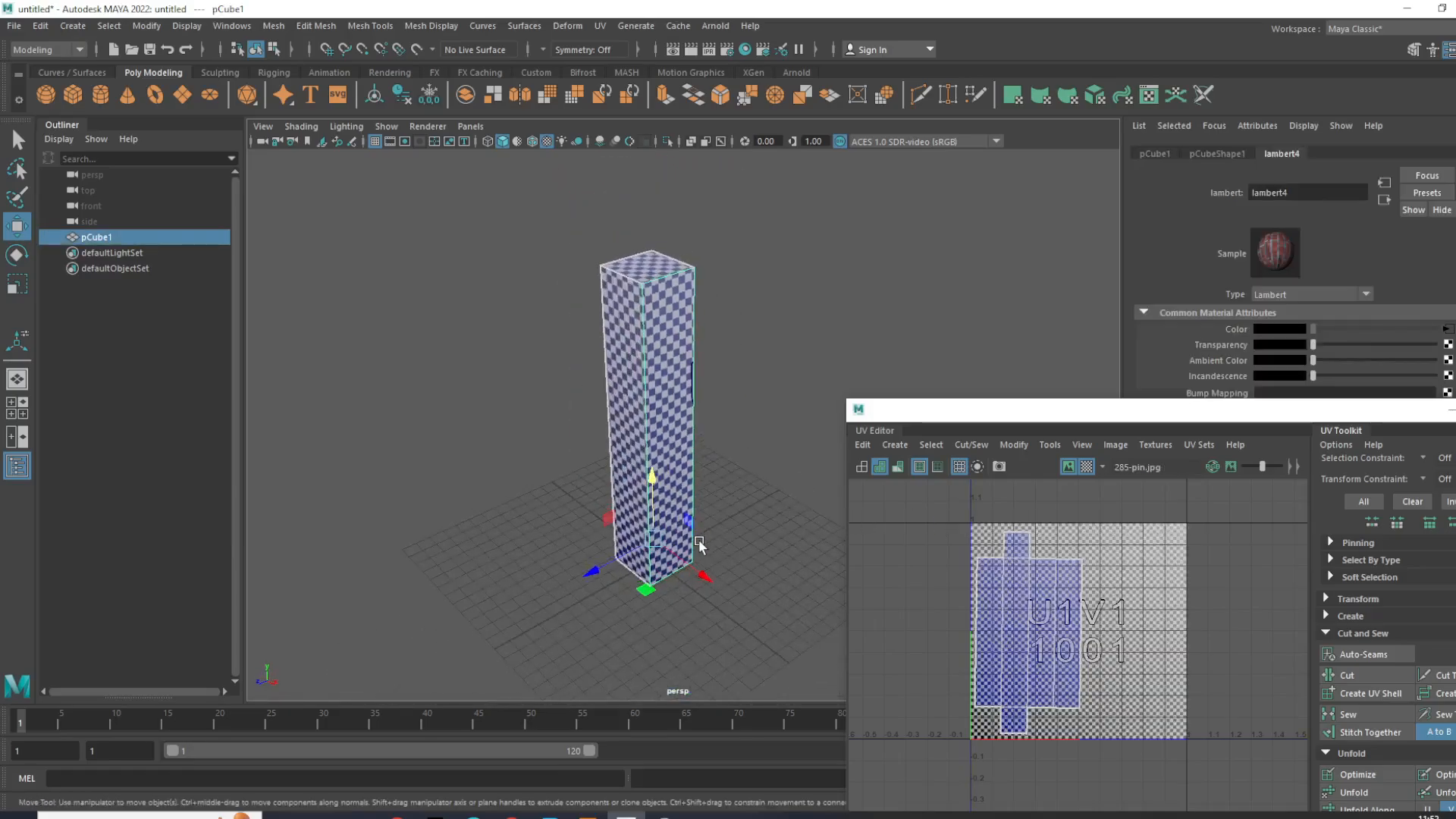
Step: Create a second polygon cube and move it out beside the base of the brick column
{"action": "left_click", "coordinate": [73, 94]}
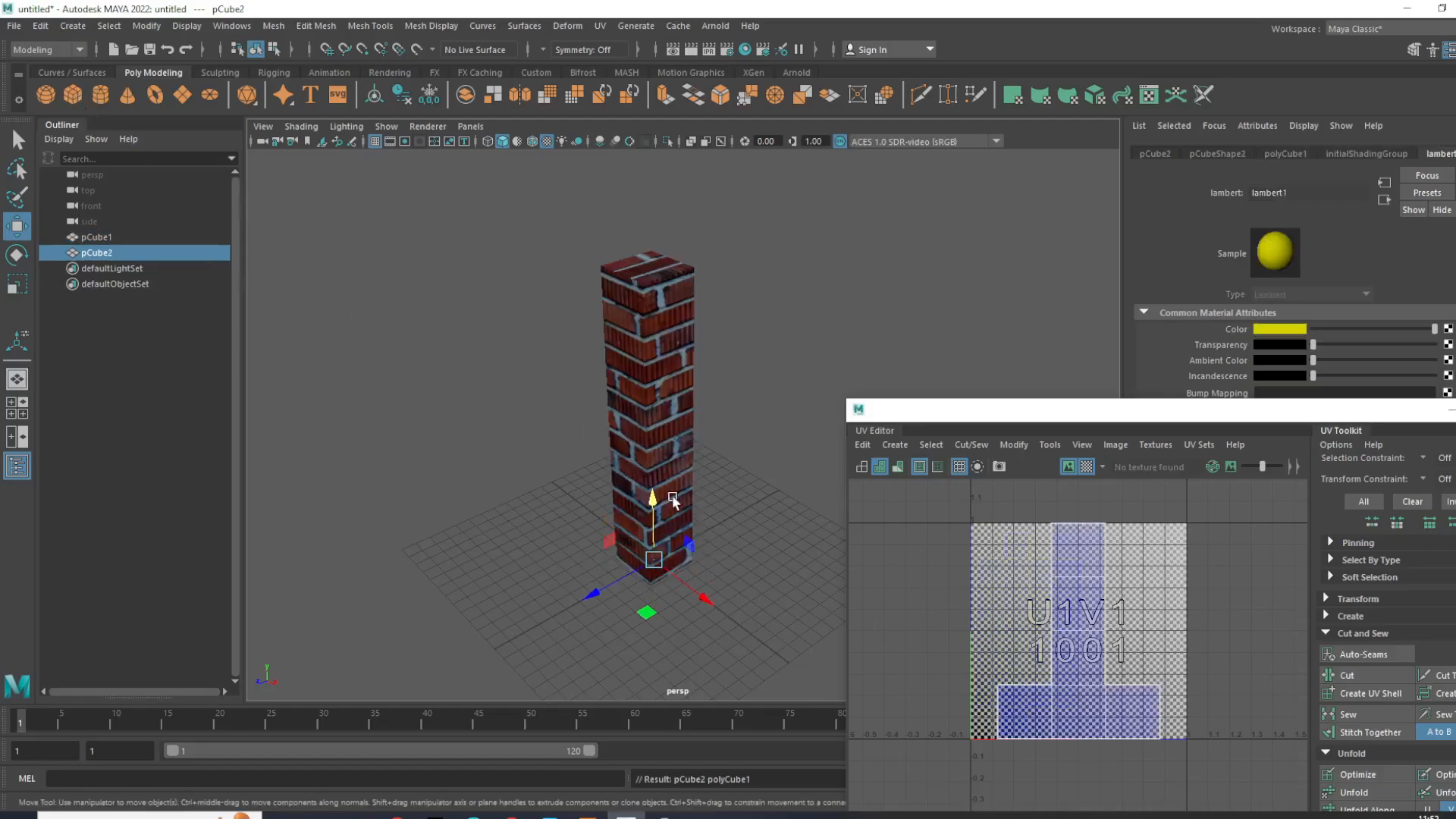
{"action": "left_click_drag", "start_coordinate": [687, 582], "coordinate": [735, 610]}
{"action": "left_click_drag", "start_coordinate": [735, 609], "coordinate": [778, 566], "text": "alt"}
{"action": "middle_click_drag", "start_coordinate": [722, 579], "coordinate": [706, 413], "text": "alt"}
{"action": "scroll", "coordinate": [706, 413], "scroll_direction": "up", "scroll_amount": 3}
{"action": "left_click_drag", "start_coordinate": [706, 416], "coordinate": [736, 581], "text": "alt"}
{"action": "scroll", "coordinate": [742, 523], "scroll_direction": "up", "scroll_amount": 4}
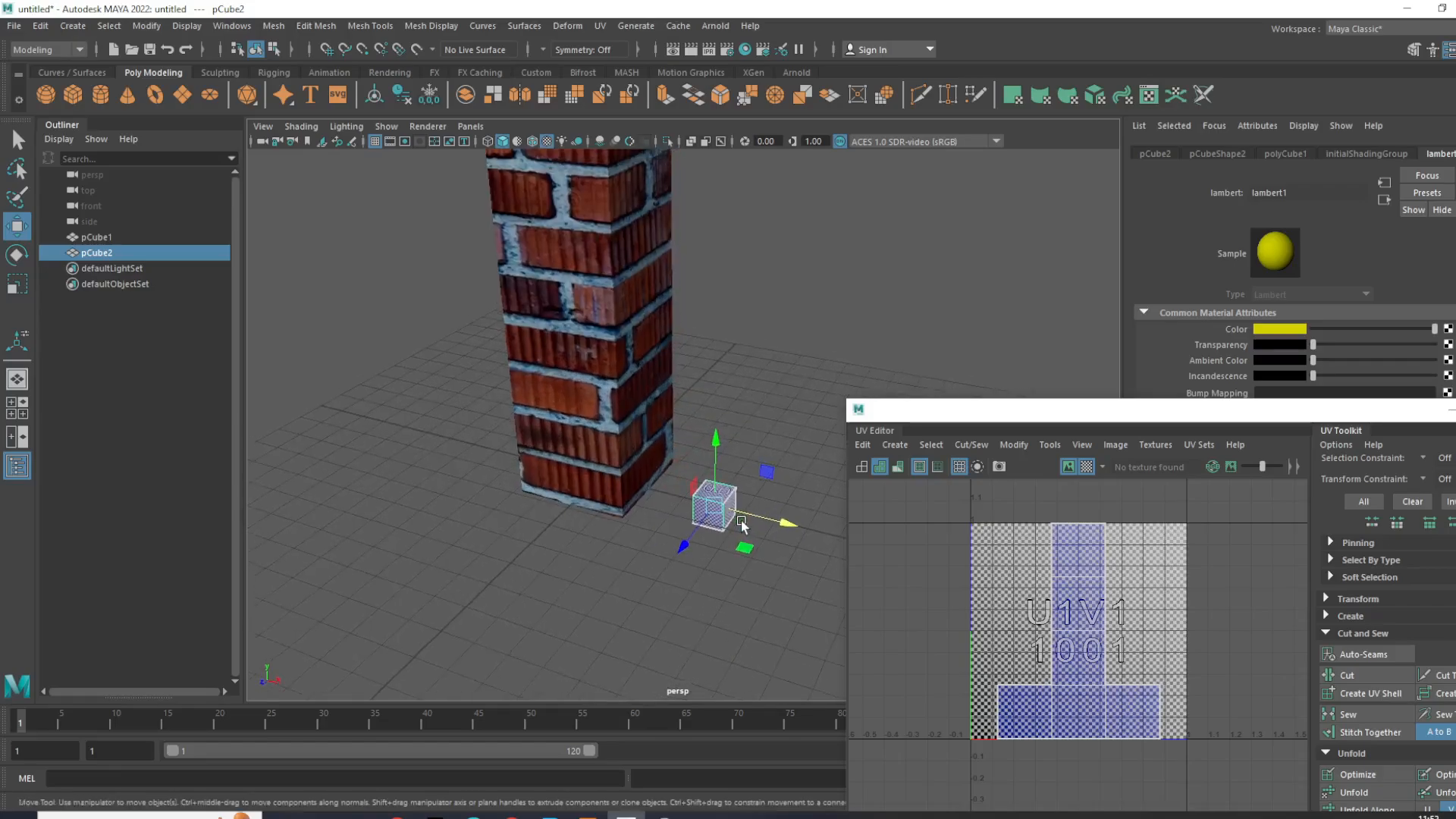
{"action": "scroll", "coordinate": [742, 523], "scroll_direction": "up", "scroll_amount": 2}
Step: Scale the new cube up to roughly the width of the brick column
{"action": "key", "text": "e"}
{"action": "key", "text": "r"}
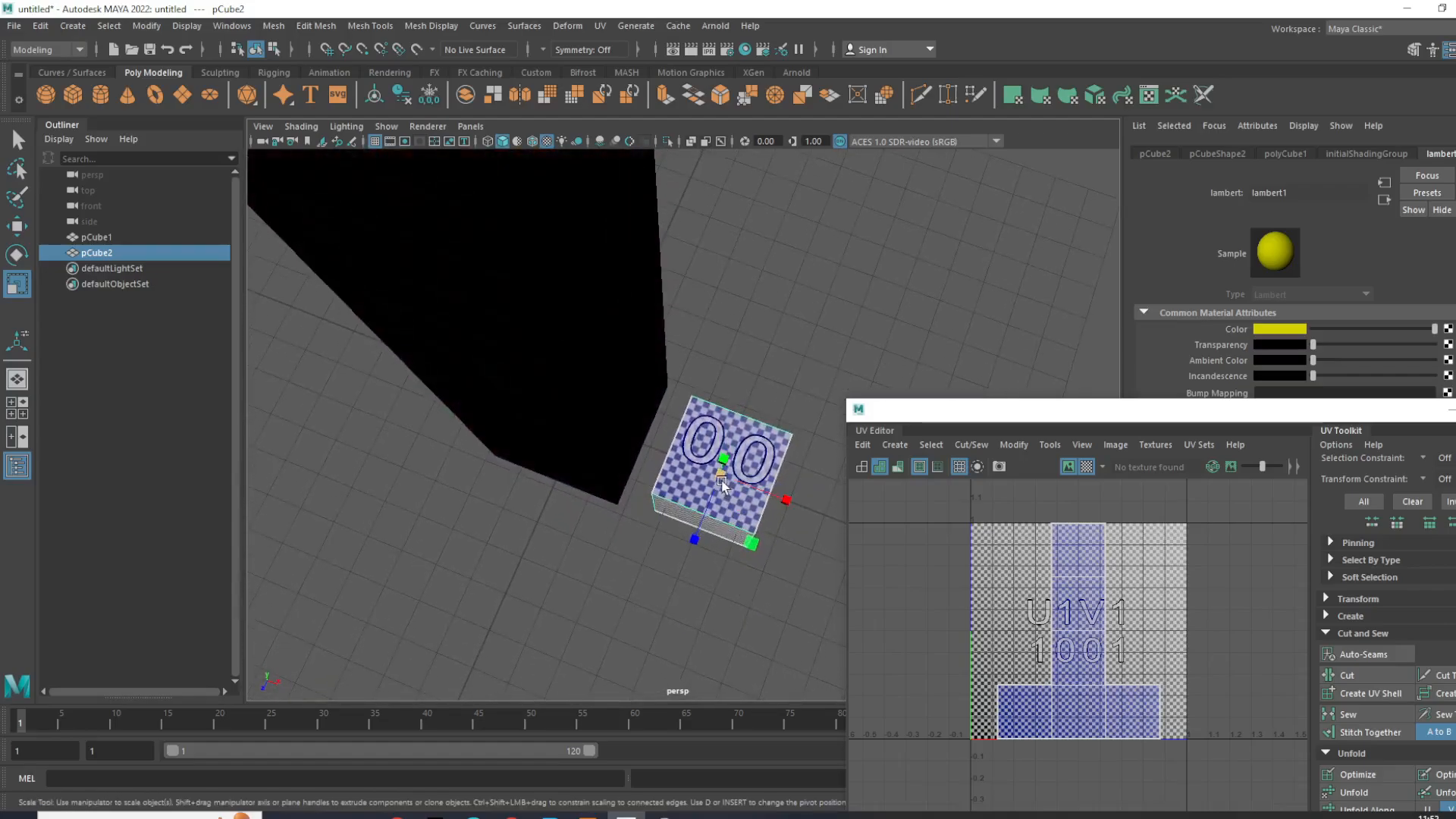
{"action": "left_click_drag", "start_coordinate": [720, 476], "coordinate": [733, 375]}
{"action": "key", "text": "w"}
{"action": "left_click_drag", "start_coordinate": [717, 407], "coordinate": [683, 452], "text": "alt"}
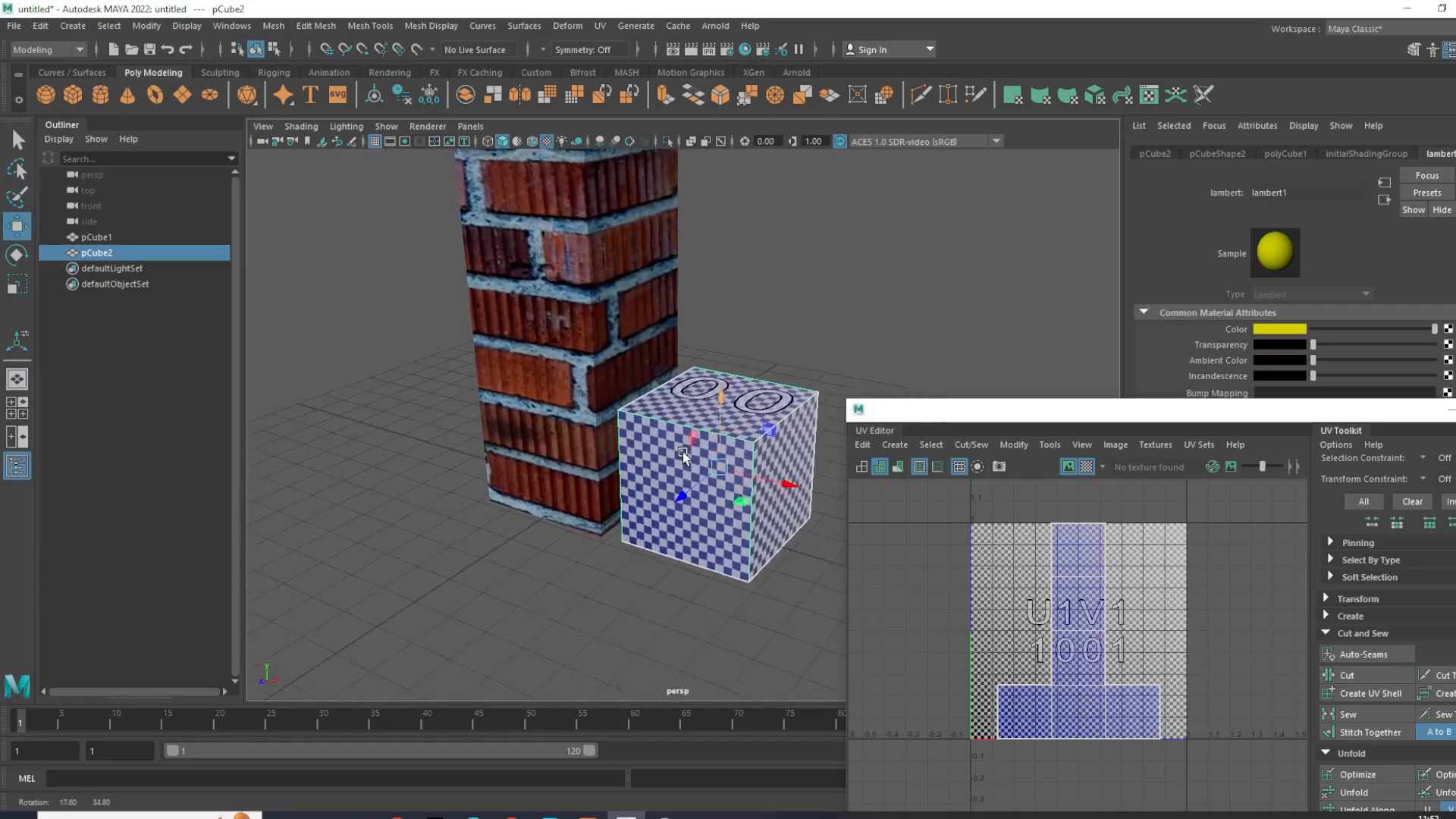
Step: Raise the new cube's top face to stretch it to about the height of the brick column
{"action": "right_click", "coordinate": [696, 430]}
{"action": "right_click_drag", "start_coordinate": [696, 430], "coordinate": [698, 438]}
{"action": "left_click", "coordinate": [704, 395]}
{"action": "scroll", "coordinate": [706, 394], "scroll_direction": "down", "scroll_amount": 4}
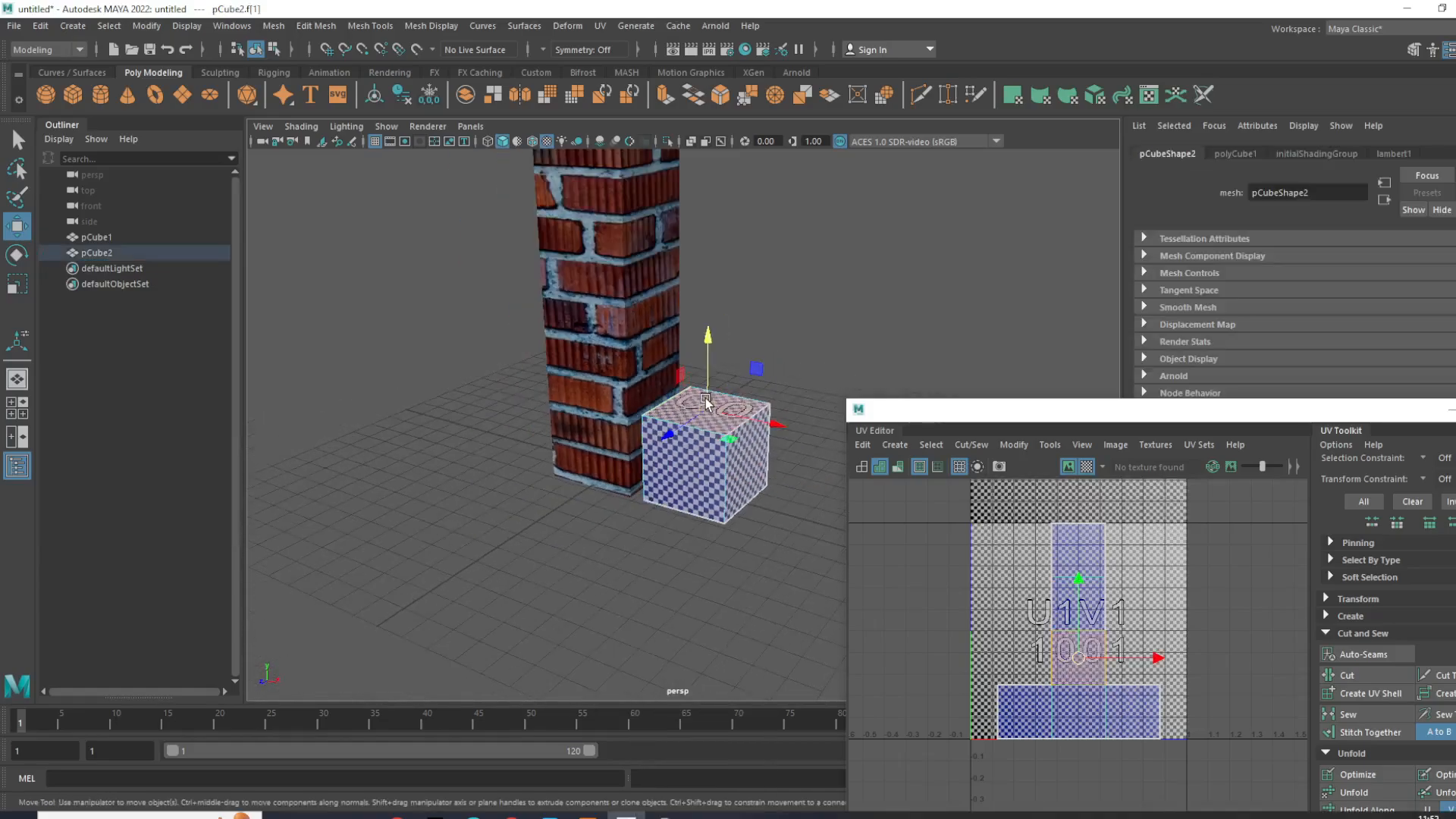
{"action": "middle_click_drag", "start_coordinate": [705, 394], "coordinate": [685, 447], "text": "alt"}
{"action": "left_click_drag", "start_coordinate": [689, 392], "coordinate": [691, 77]}
{"action": "middle_click_drag", "start_coordinate": [678, 280], "coordinate": [679, 531], "text": "alt"}
{"action": "left_click_drag", "start_coordinate": [689, 333], "coordinate": [688, 132]}
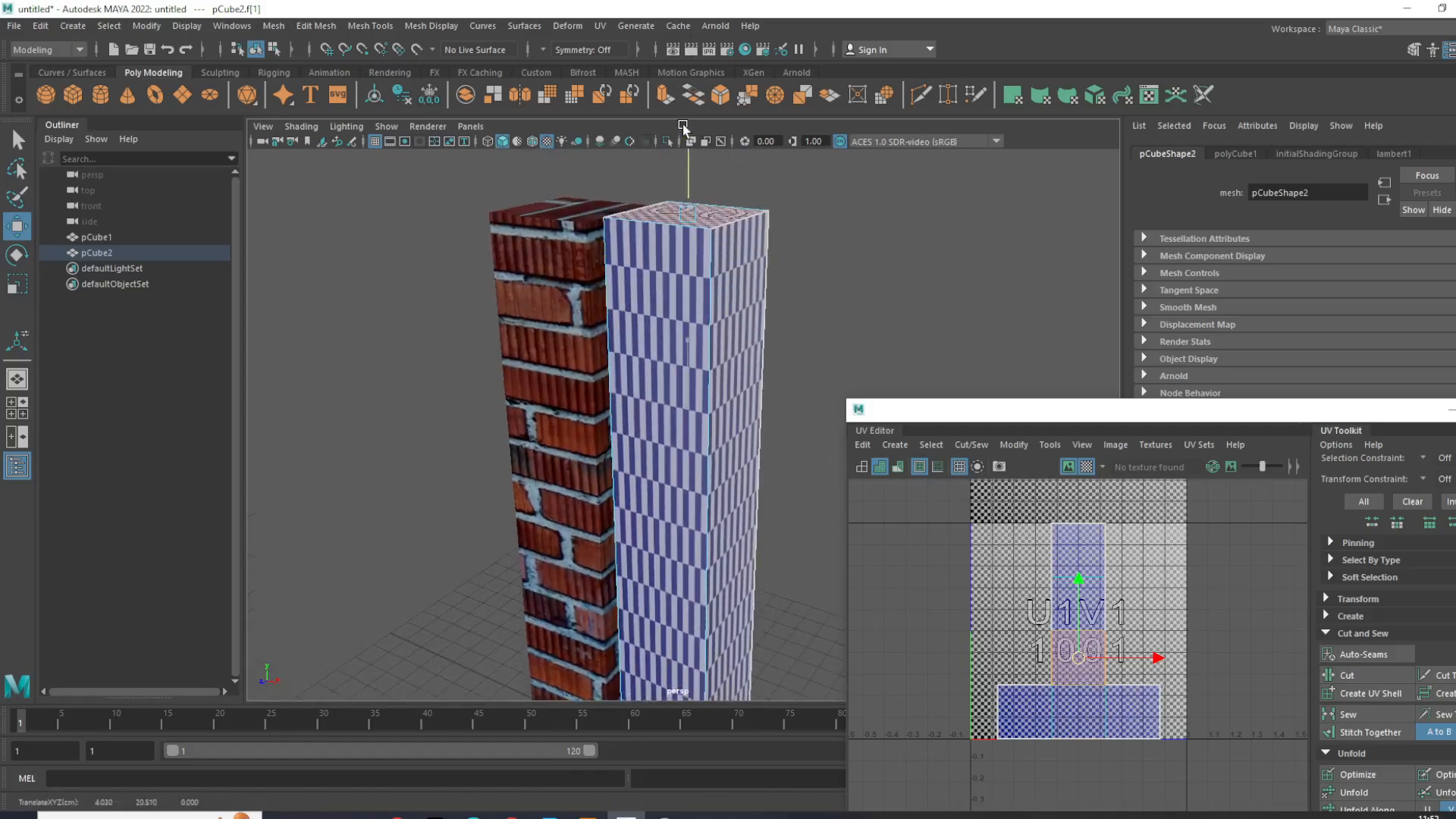
Step: Return the second box to object selection and move it slightly farther from the brick column
{"action": "right_click_drag", "start_coordinate": [680, 253], "coordinate": [758, 220]}
{"action": "scroll", "coordinate": [752, 414], "scroll_direction": "down", "scroll_amount": 5}
{"action": "middle_click_drag", "start_coordinate": [750, 416], "coordinate": [766, 309], "text": "alt"}
{"action": "scroll", "coordinate": [766, 309], "scroll_direction": "up", "scroll_amount": 2}
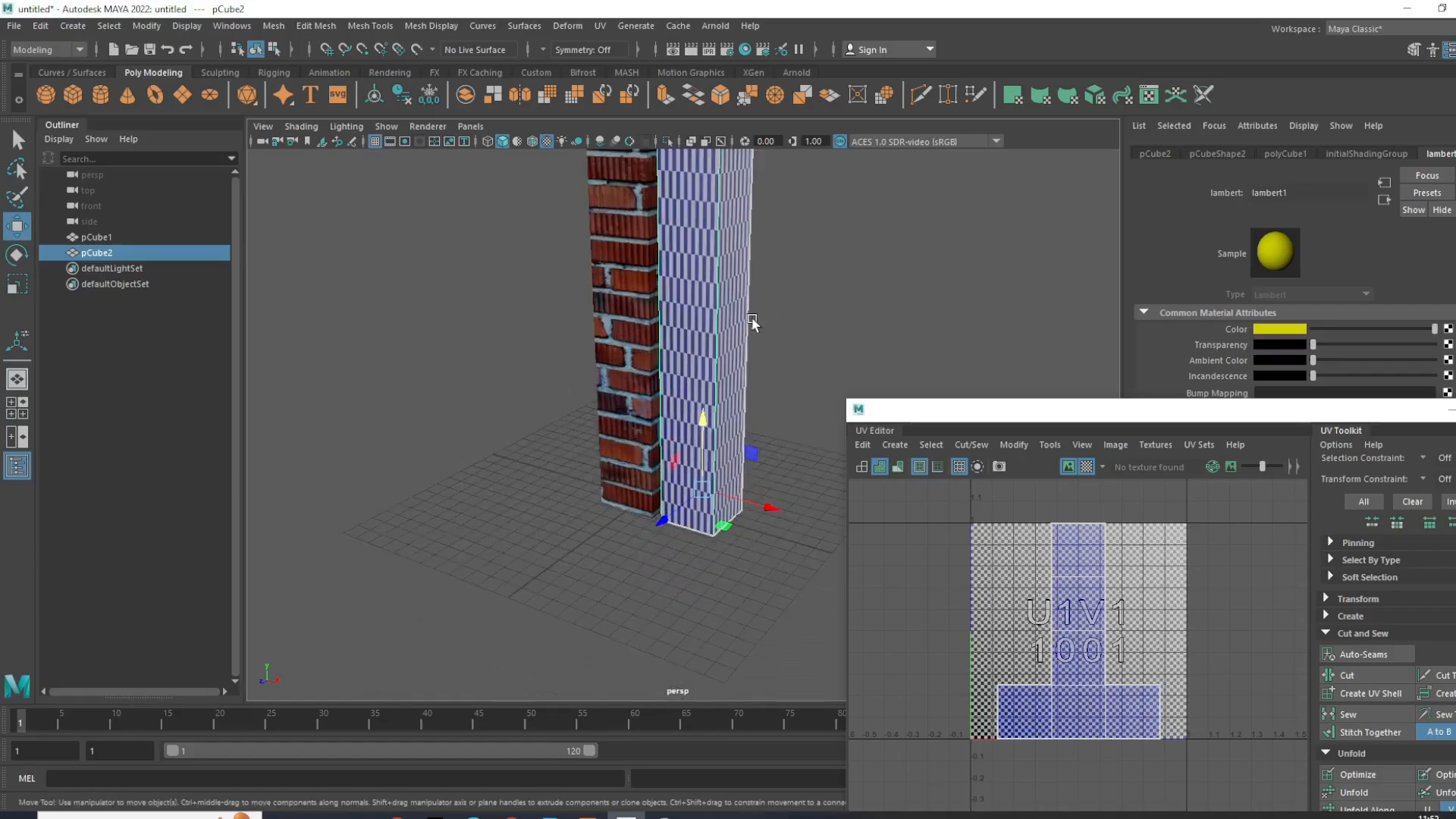
{"action": "left_click_drag", "start_coordinate": [763, 506], "coordinate": [795, 515]}
{"action": "middle_click_drag", "start_coordinate": [737, 428], "coordinate": [663, 504], "text": "alt"}
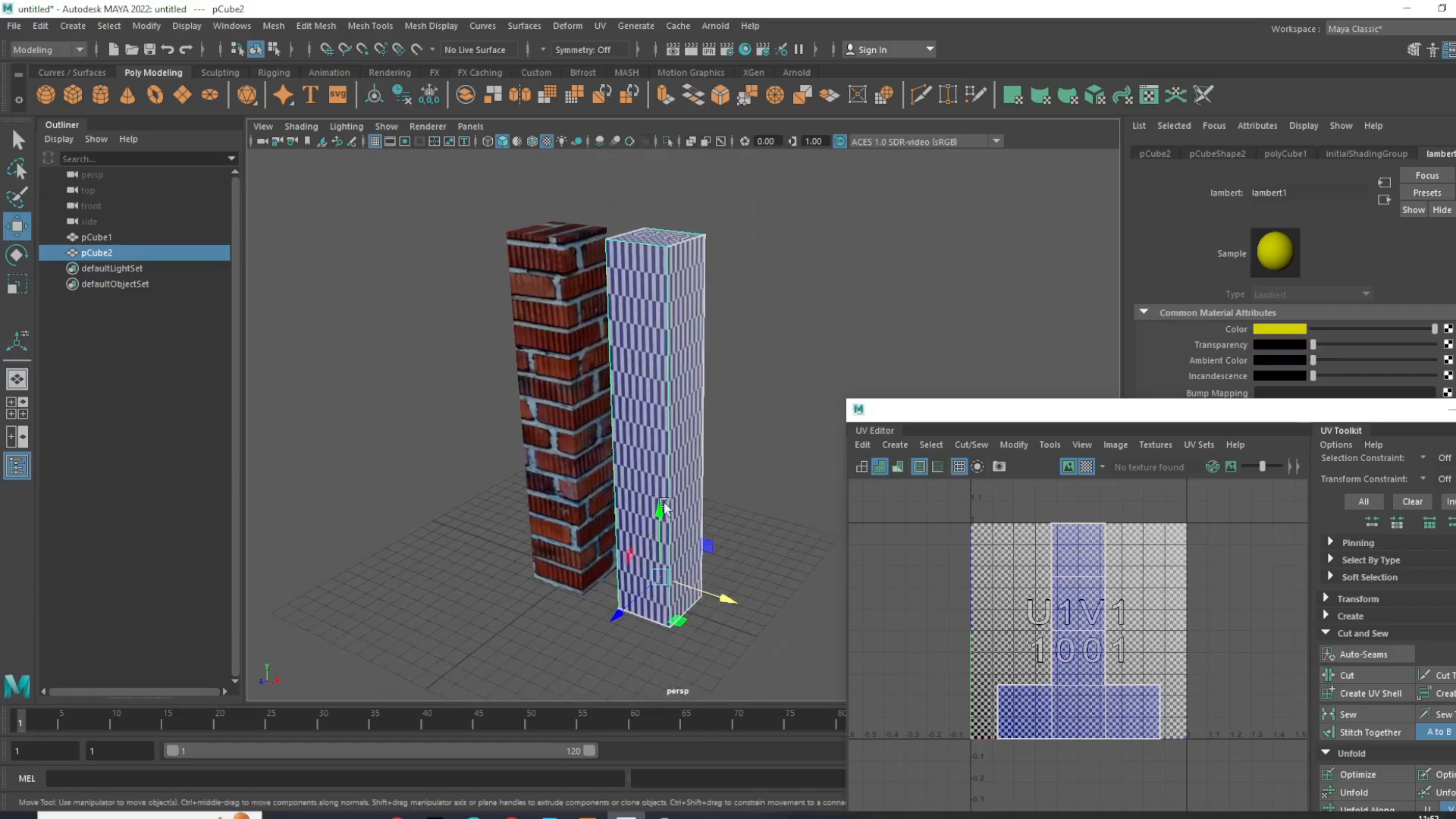
Step: Assign the existing brick Lambert material to the second box and clear the selection to compare both columns
{"action": "right_click_drag", "start_coordinate": [656, 324], "coordinate": [758, 793]}
{"action": "left_click", "coordinate": [748, 435]}
{"action": "left_click_drag", "start_coordinate": [748, 429], "coordinate": [743, 479], "text": "alt"}
{"action": "left_click", "coordinate": [675, 449]}
{"action": "left_click", "coordinate": [736, 458]}
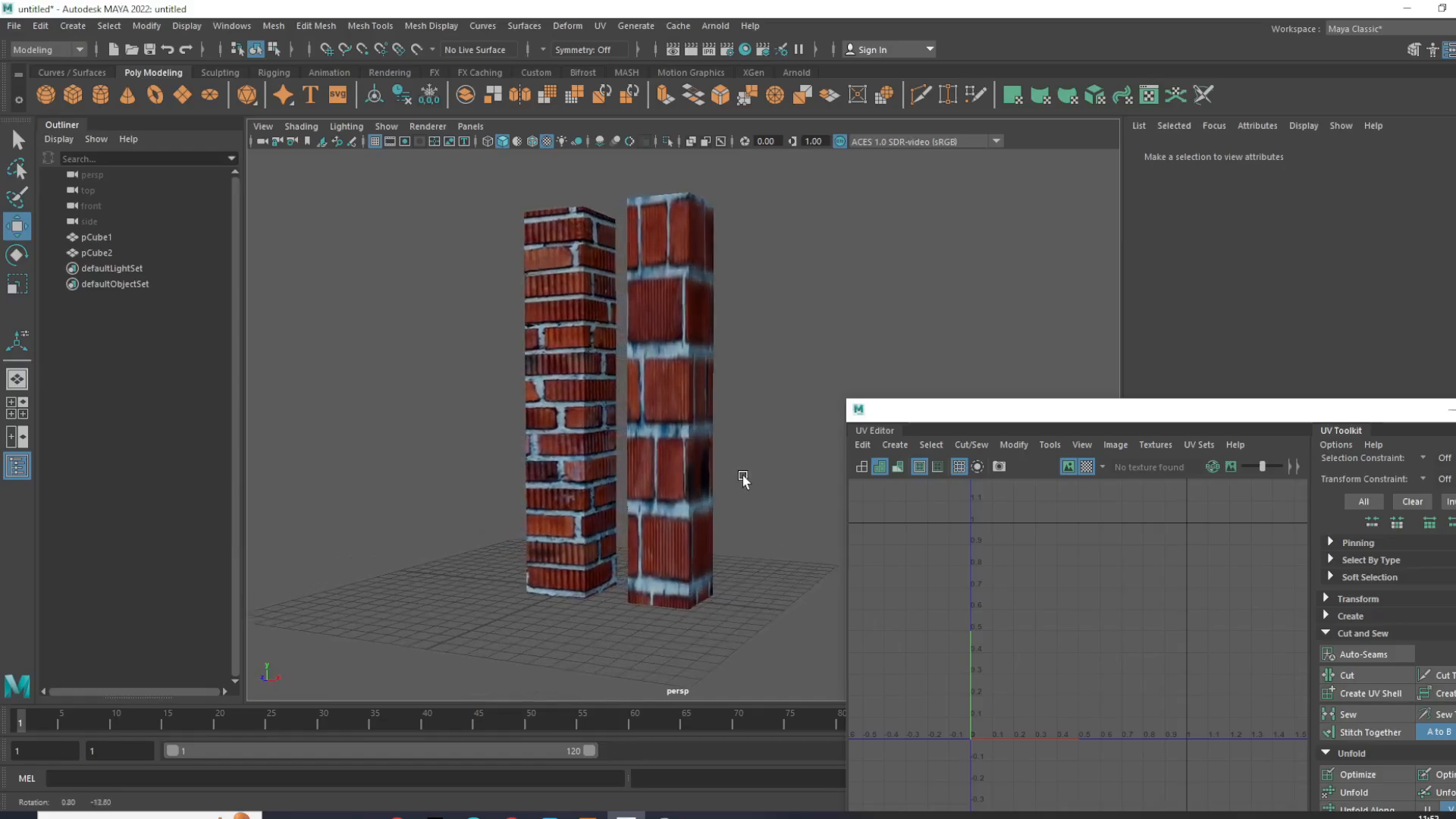
Step: Duplicate the stretched-texture column and place the copy beside it as a third column
{"action": "left_click", "coordinate": [668, 463]}
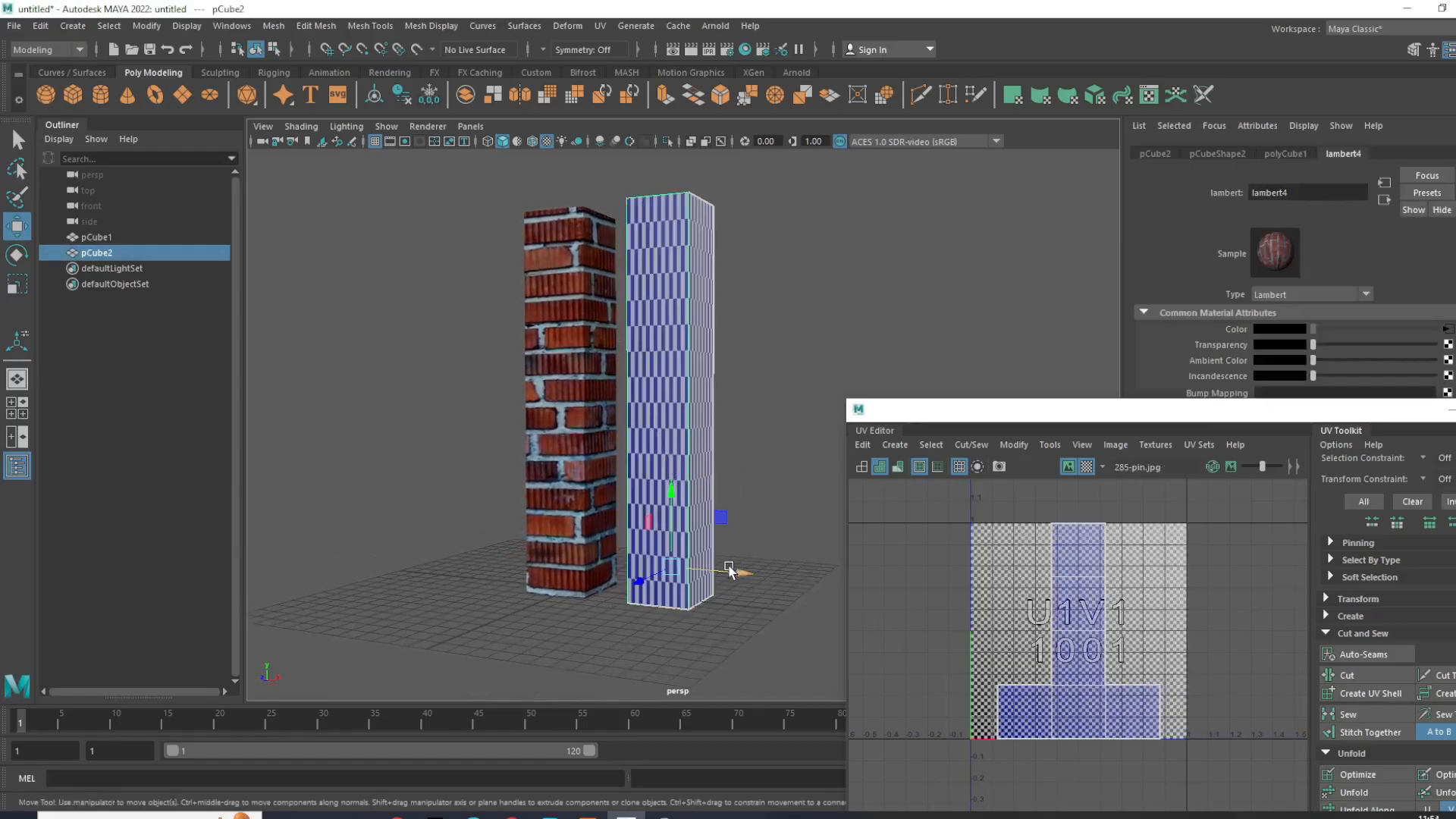
{"action": "left_click_drag", "start_coordinate": [729, 570], "coordinate": [845, 581], "text": "shift"}
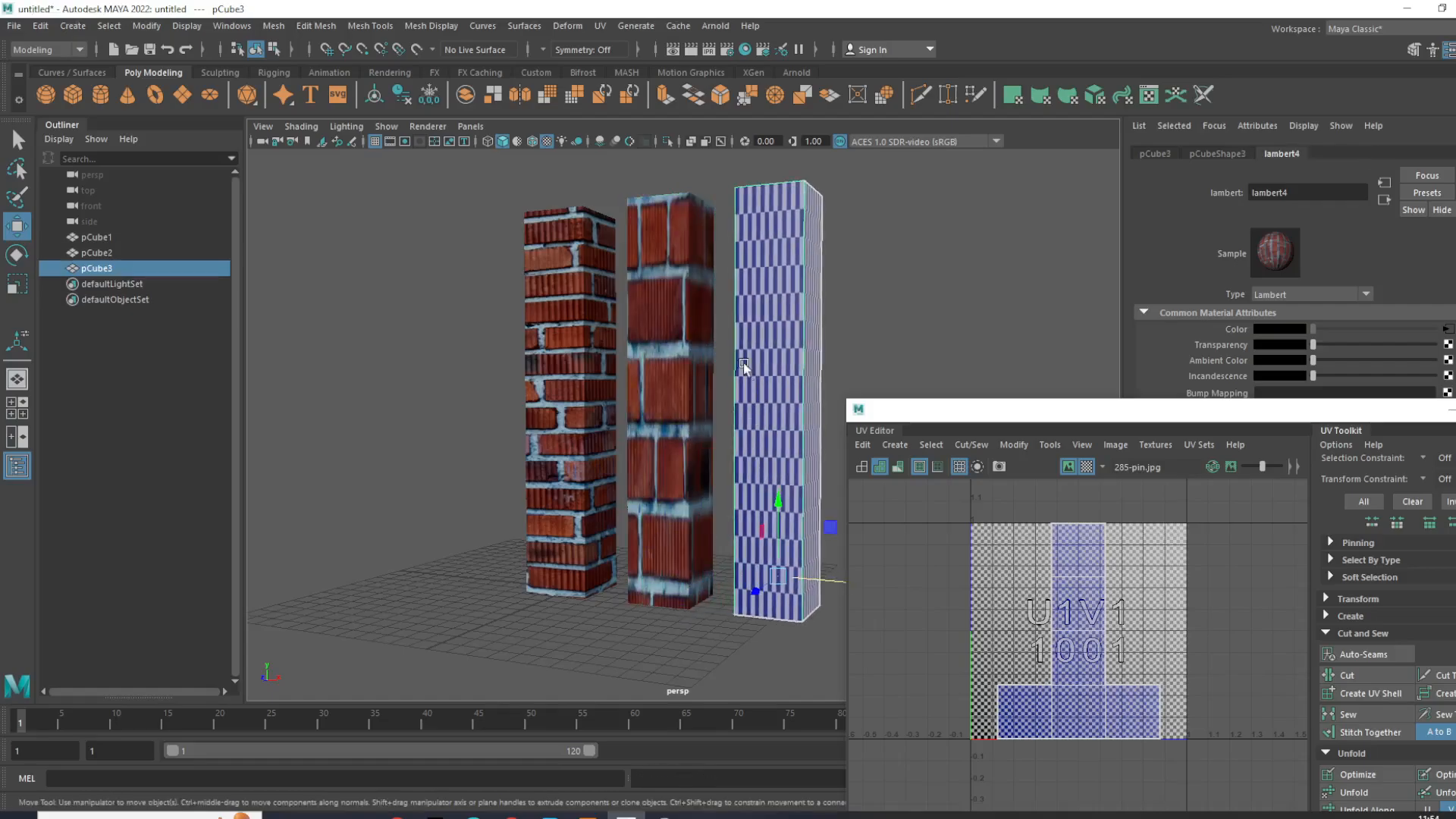
{"action": "left_click", "coordinate": [708, 194]}
Step: Apply a camera-based UV projection to the middle column from an angled view and return it to object selection
{"action": "left_click", "coordinate": [626, 494]}
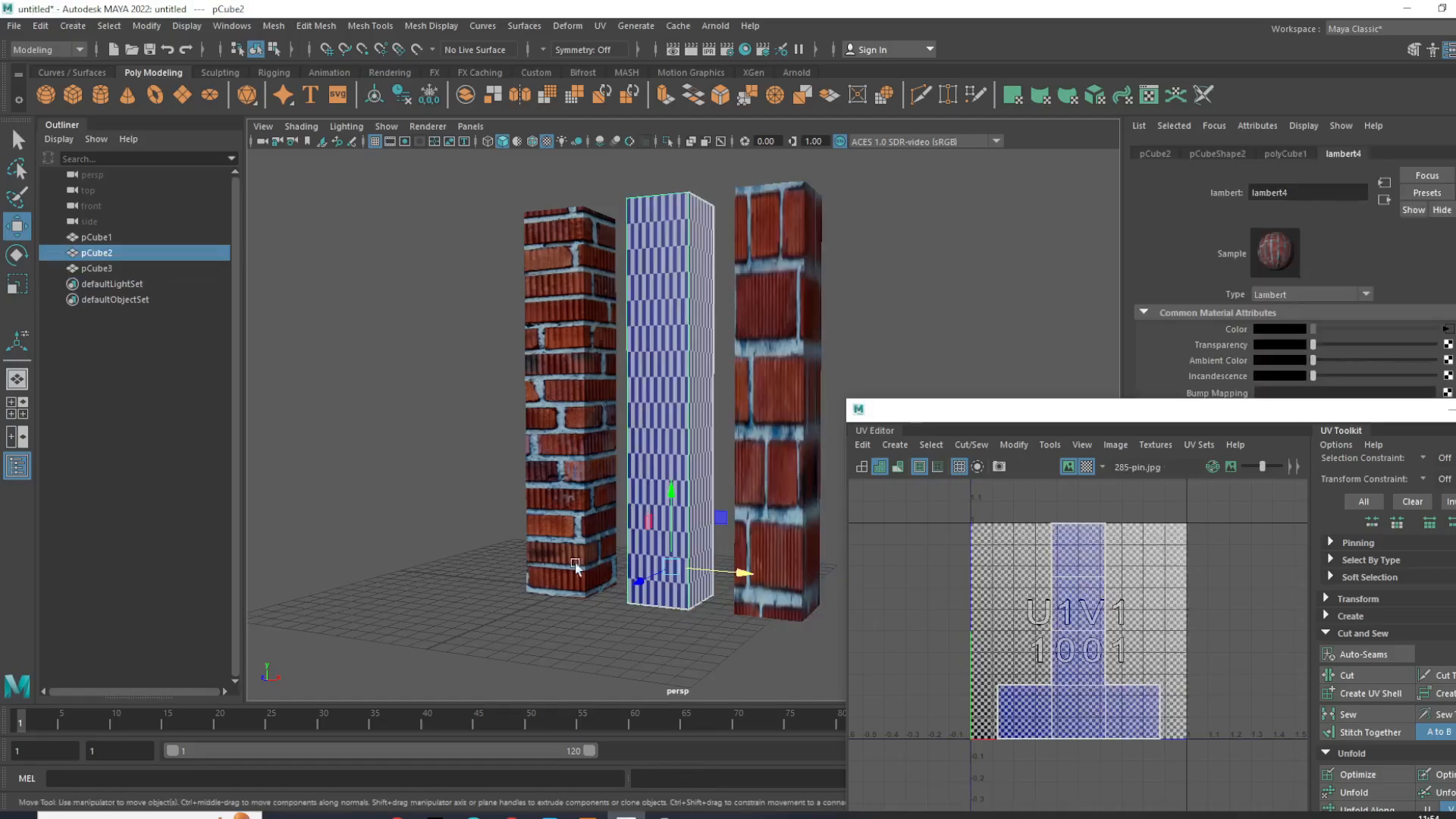
{"action": "left_click", "coordinate": [490, 614]}
{"action": "left_click_drag", "start_coordinate": [490, 614], "coordinate": [520, 584], "text": "alt"}
{"action": "left_click", "coordinate": [603, 570]}
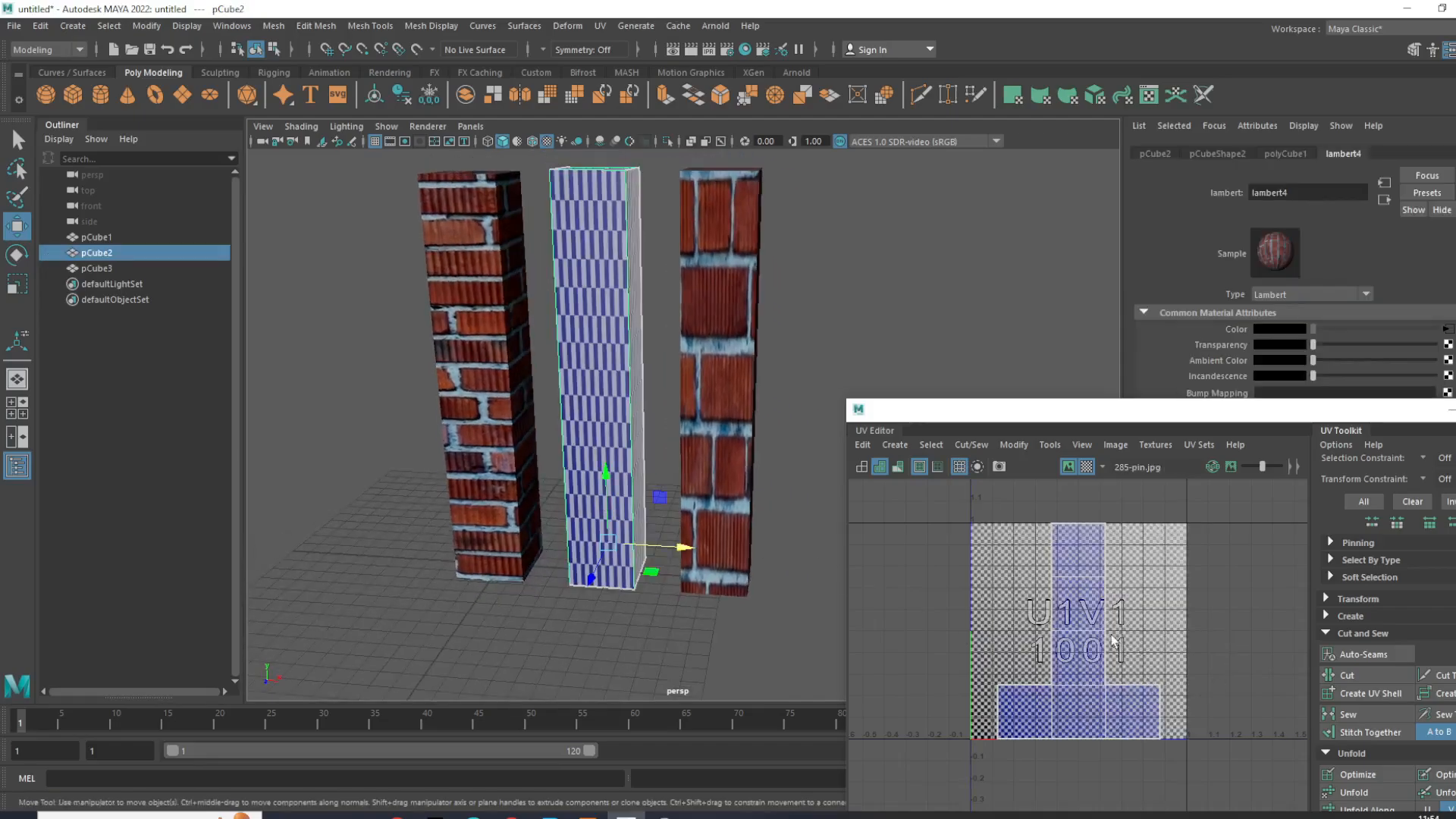
{"action": "left_click_drag", "start_coordinate": [564, 472], "coordinate": [571, 330], "text": "alt"}
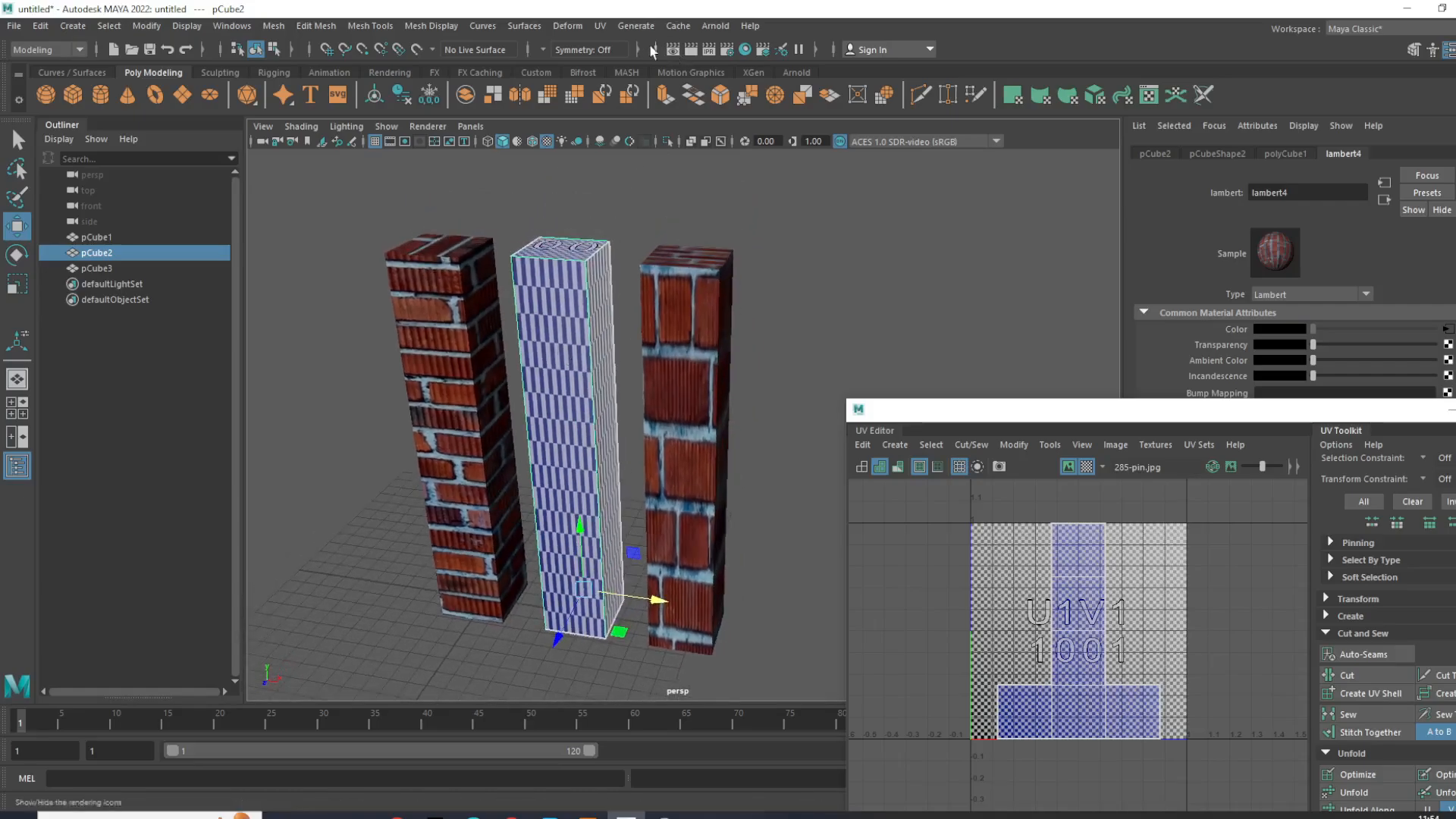
{"action": "left_click", "coordinate": [601, 25]}
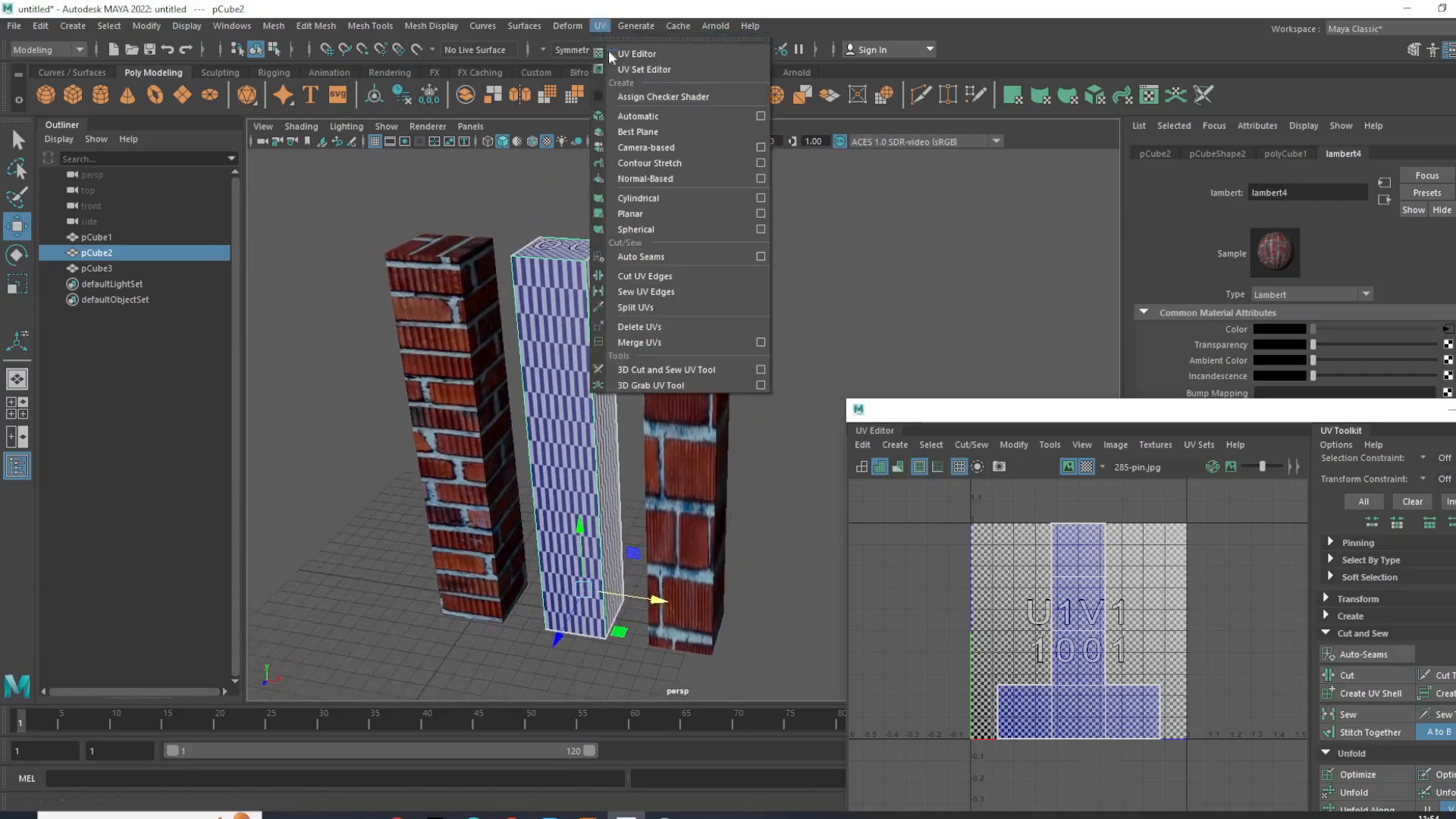
{"action": "left_click", "coordinate": [640, 148]}
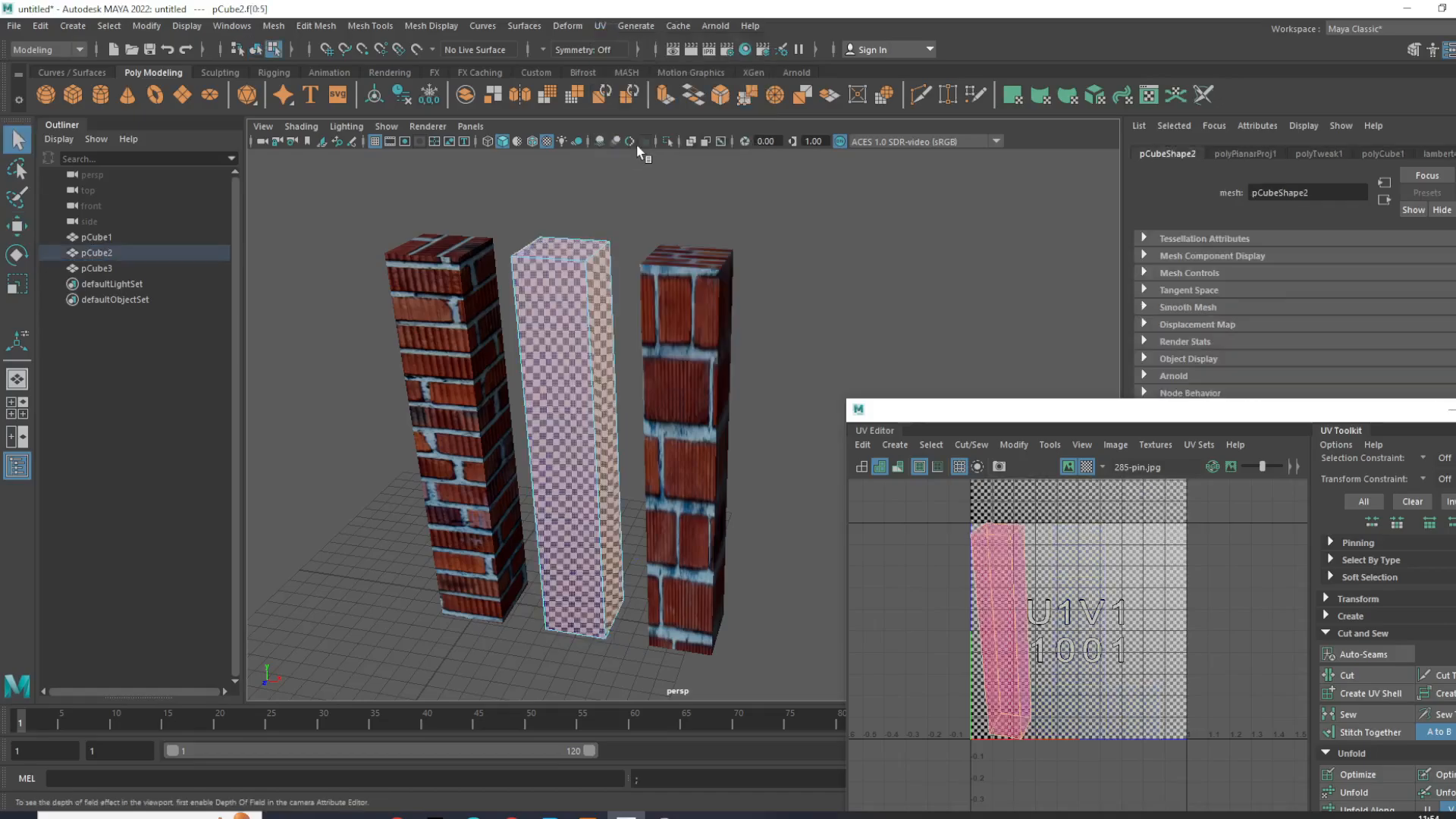
{"action": "right_click", "coordinate": [621, 338]}
{"action": "left_click", "coordinate": [689, 338]}
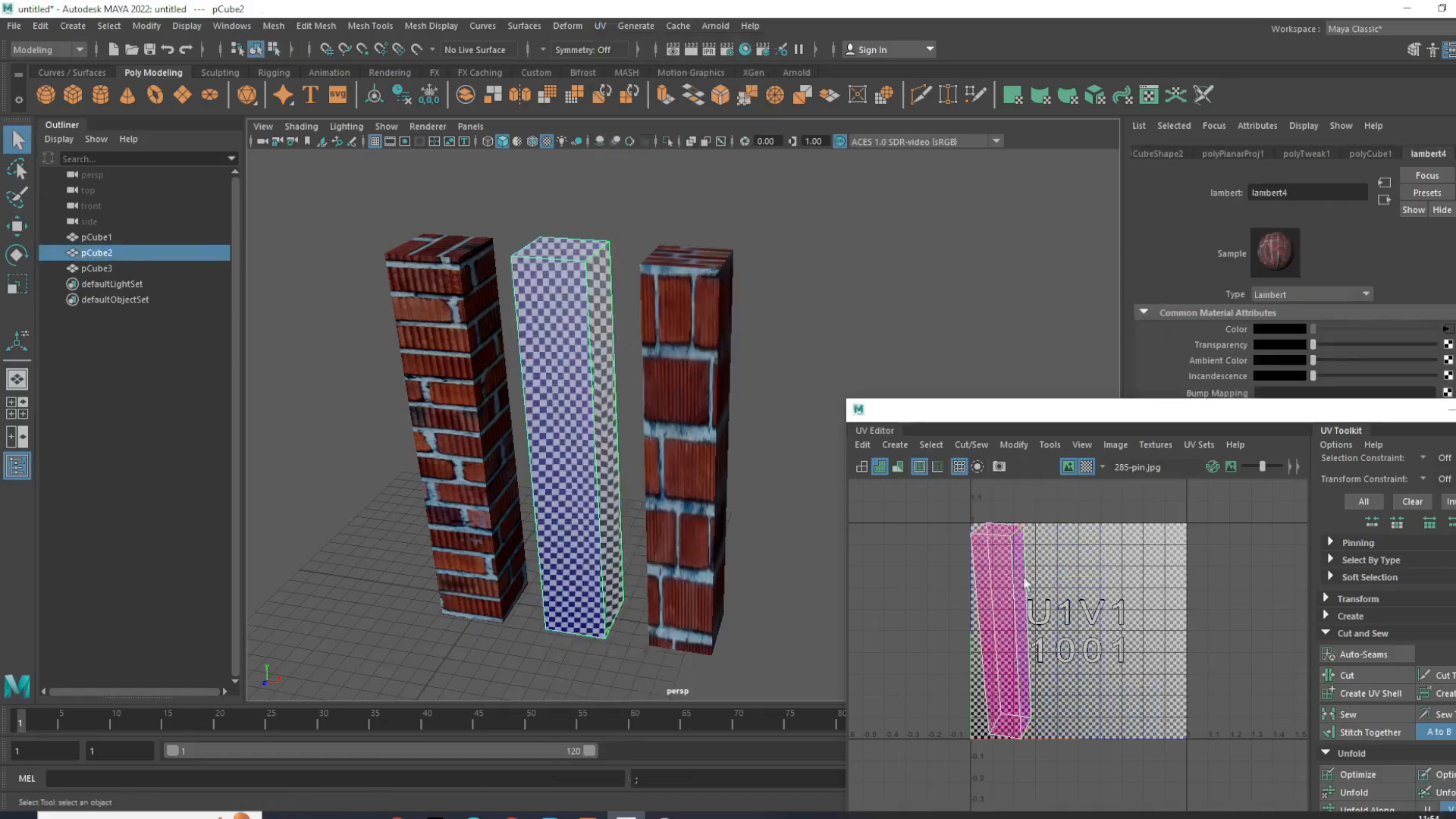
Step: Select the seam edges around the middle column's top and bottom plus one vertical edge, and cut the UVs along them
{"action": "left_click", "coordinate": [1019, 531]}
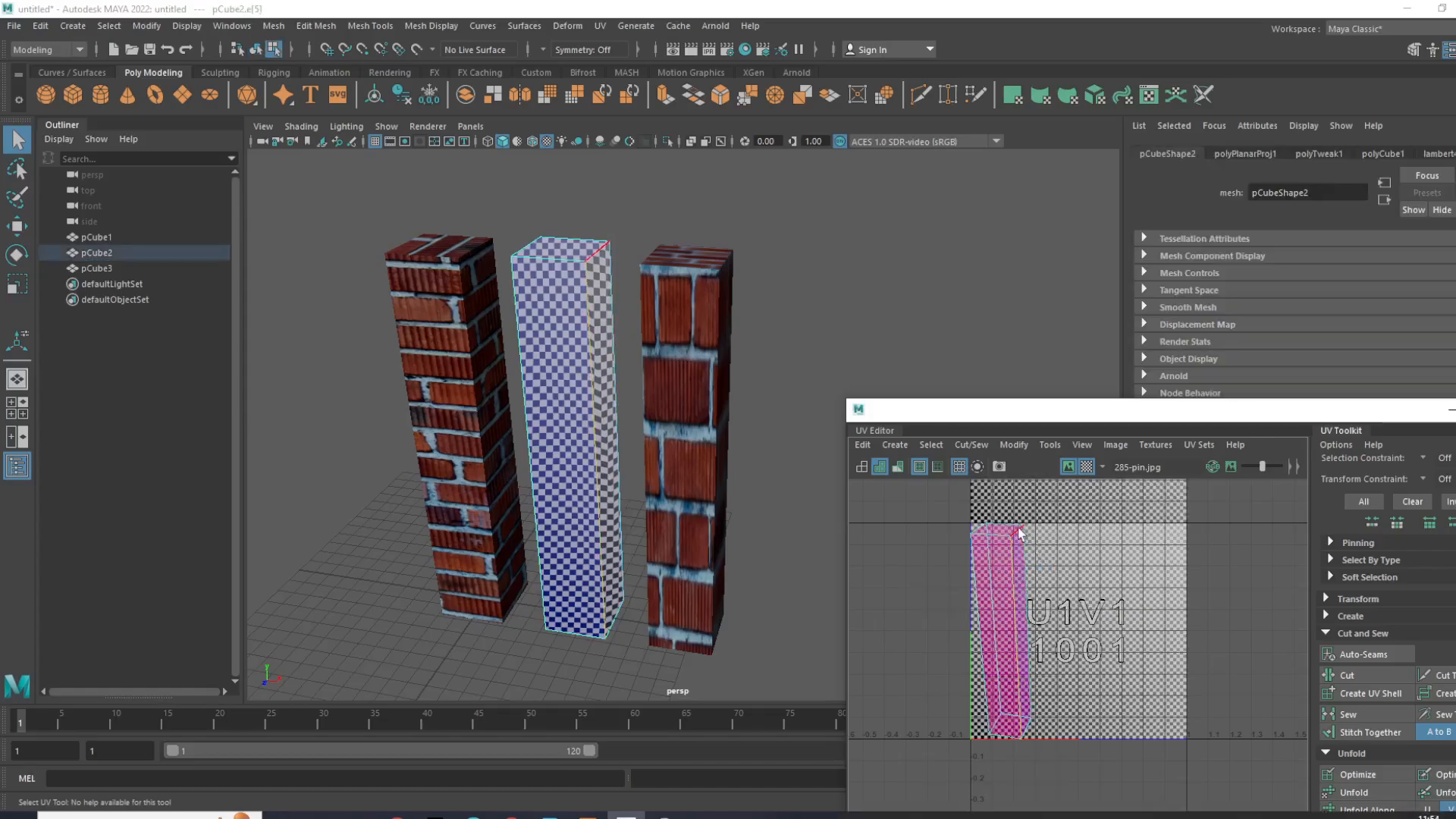
{"action": "left_click", "coordinate": [991, 532], "text": "shift"}
{"action": "key", "text": "ctrl+z"}
{"action": "left_click", "coordinate": [535, 244], "text": "shift"}
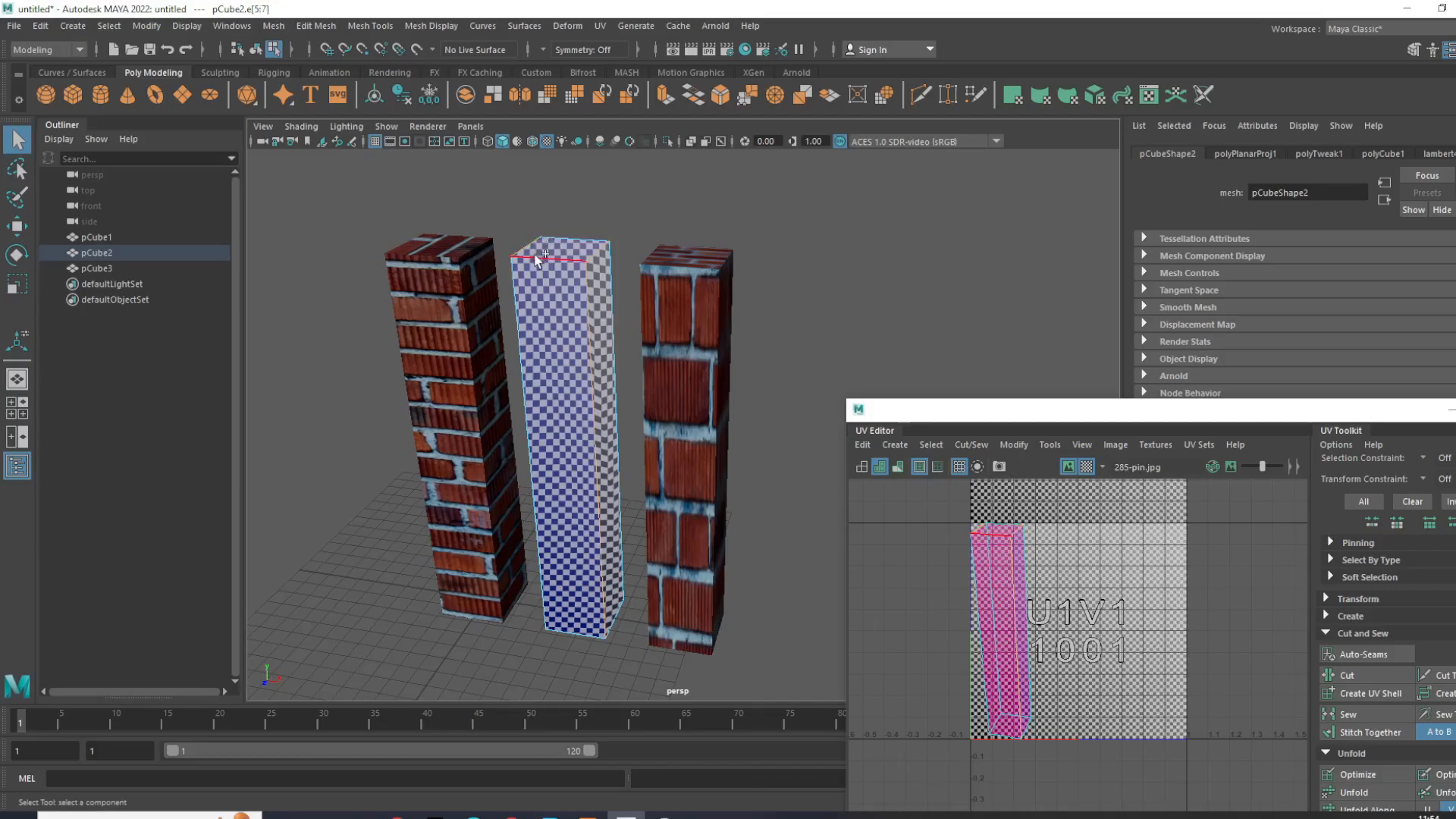
{"action": "left_click", "coordinate": [535, 255], "text": "shift"}
{"action": "left_click_drag", "start_coordinate": [634, 566], "coordinate": [618, 462], "text": "alt"}
{"action": "left_click", "coordinate": [555, 421], "text": "shift"}
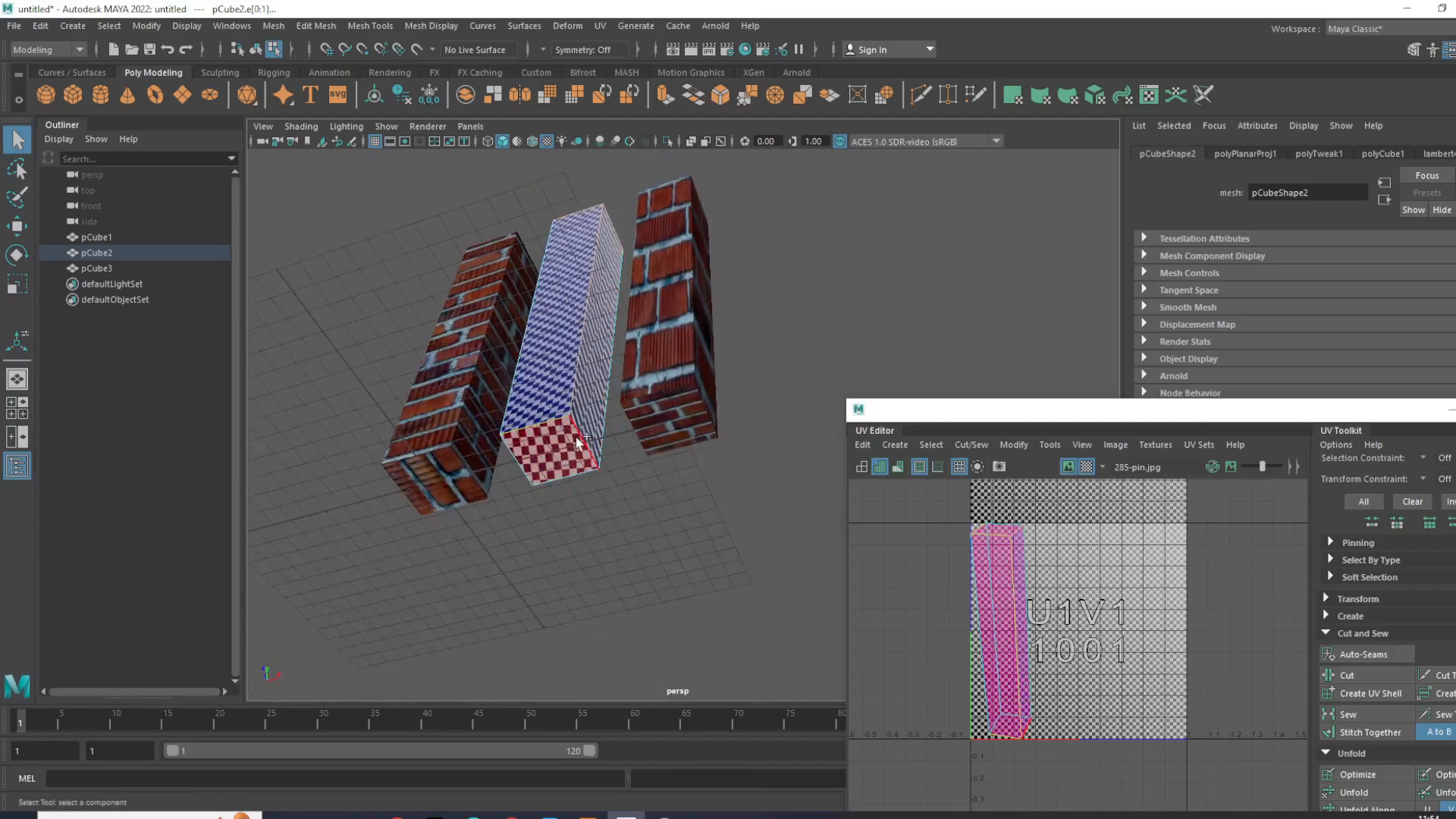
{"action": "left_click_drag", "start_coordinate": [710, 476], "coordinate": [699, 578], "text": "alt"}
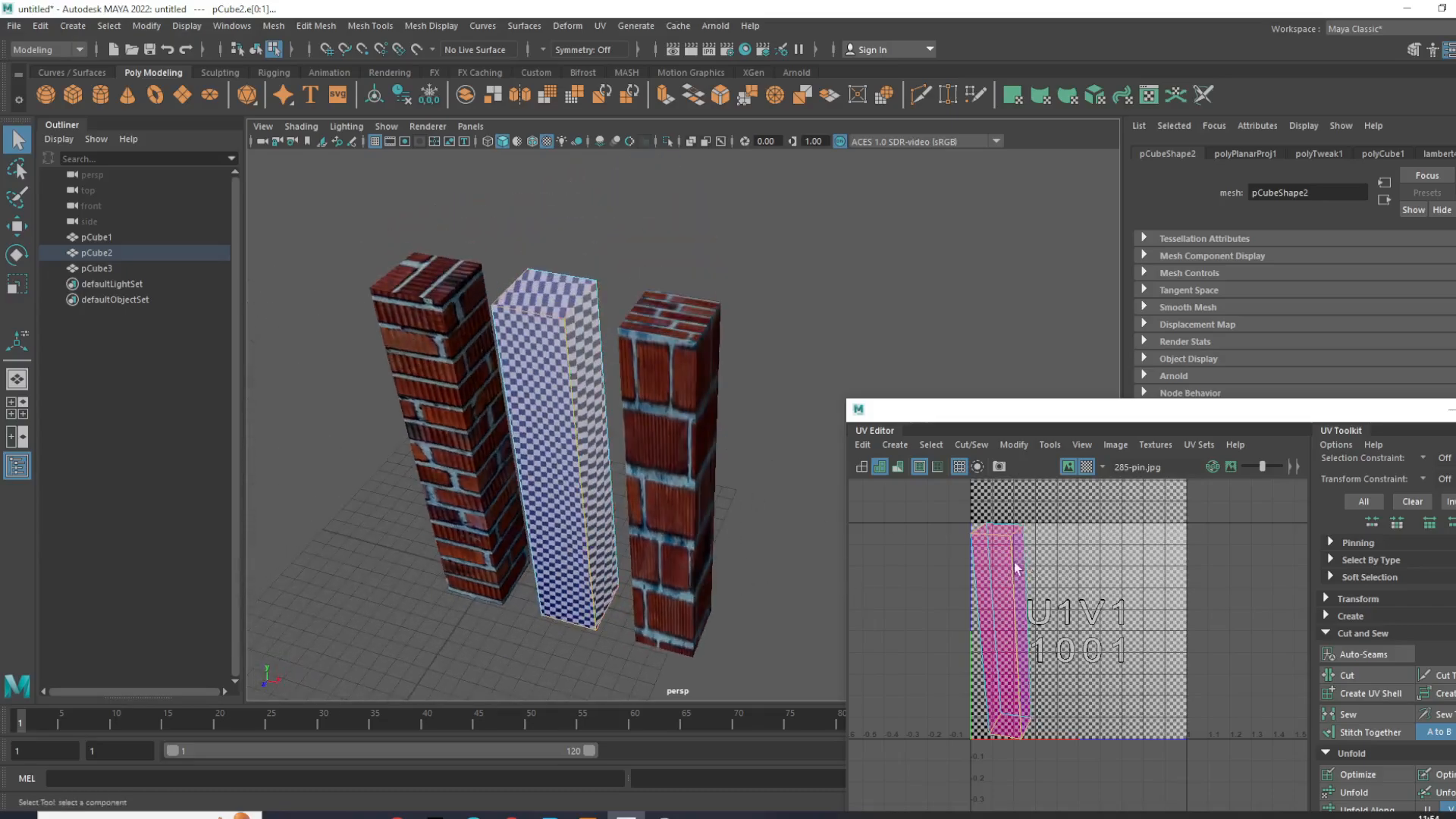
{"action": "right_click_drag", "start_coordinate": [1124, 566], "coordinate": [1071, 603], "text": "shift"}
Step: Select all the middle column's UVs, unfold them and rotate the resulting shell upright
{"action": "left_click_drag", "start_coordinate": [1121, 769], "coordinate": [922, 519]}
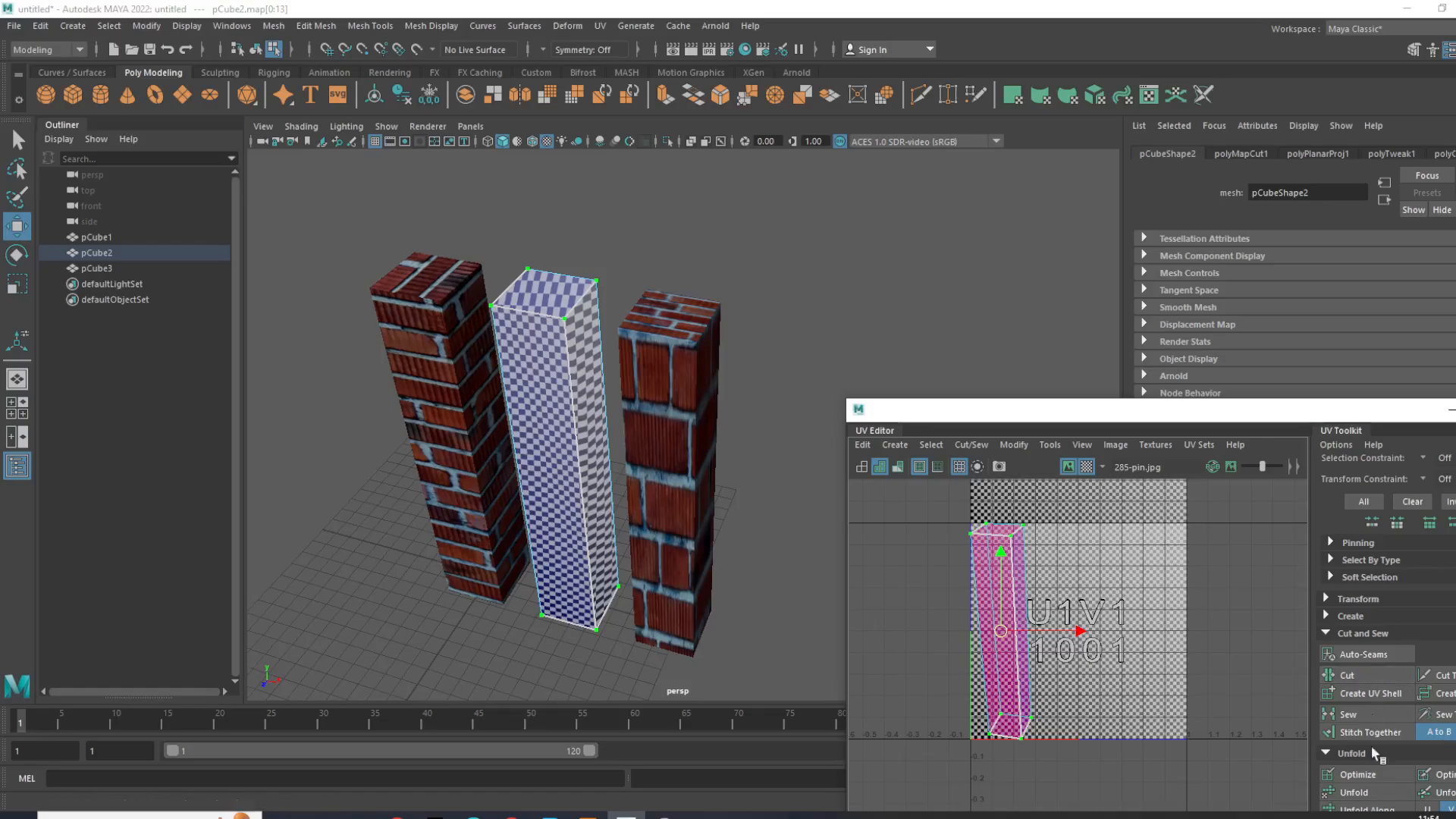
{"action": "left_click", "coordinate": [1377, 793]}
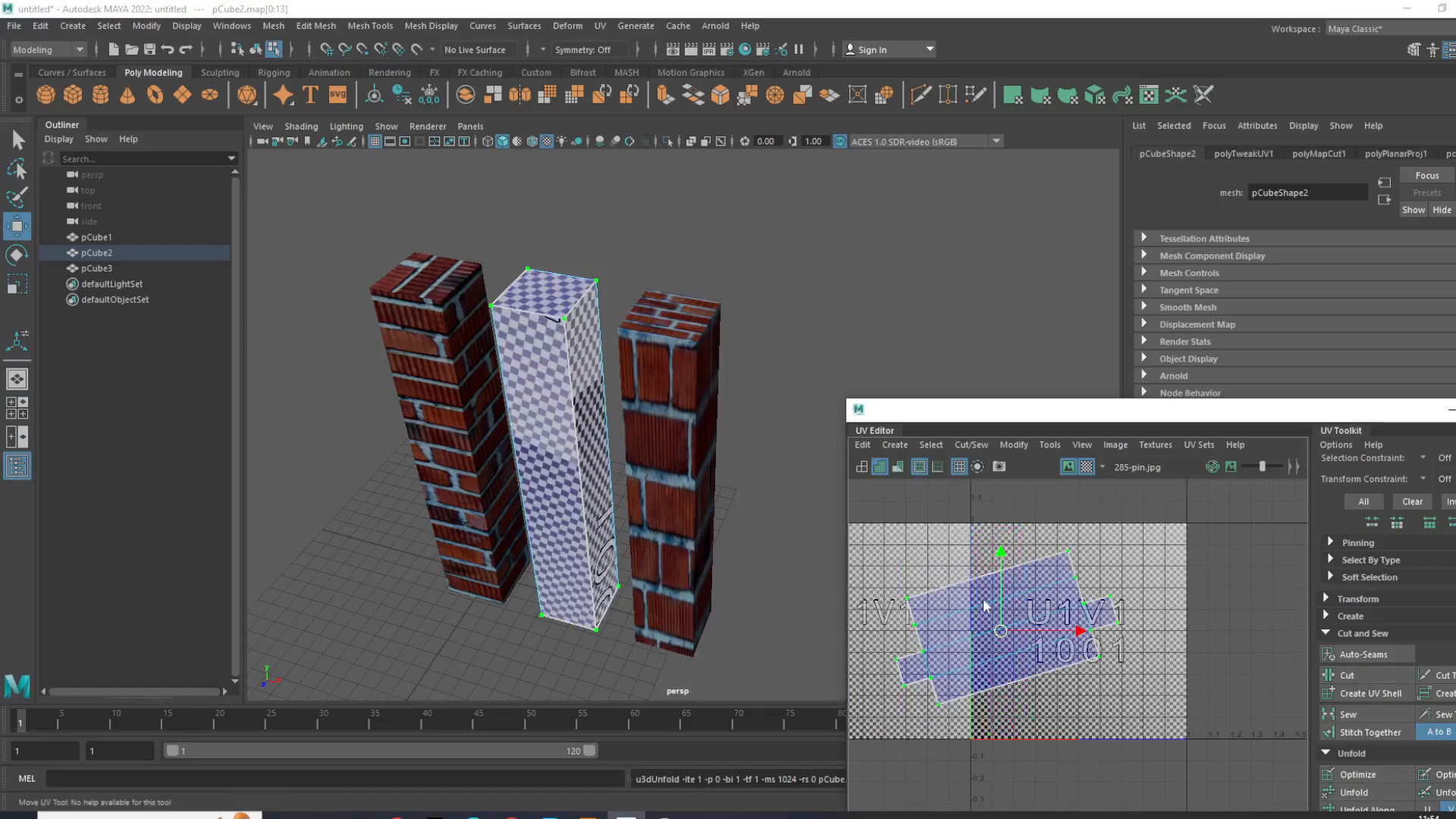
{"action": "key", "text": "e"}
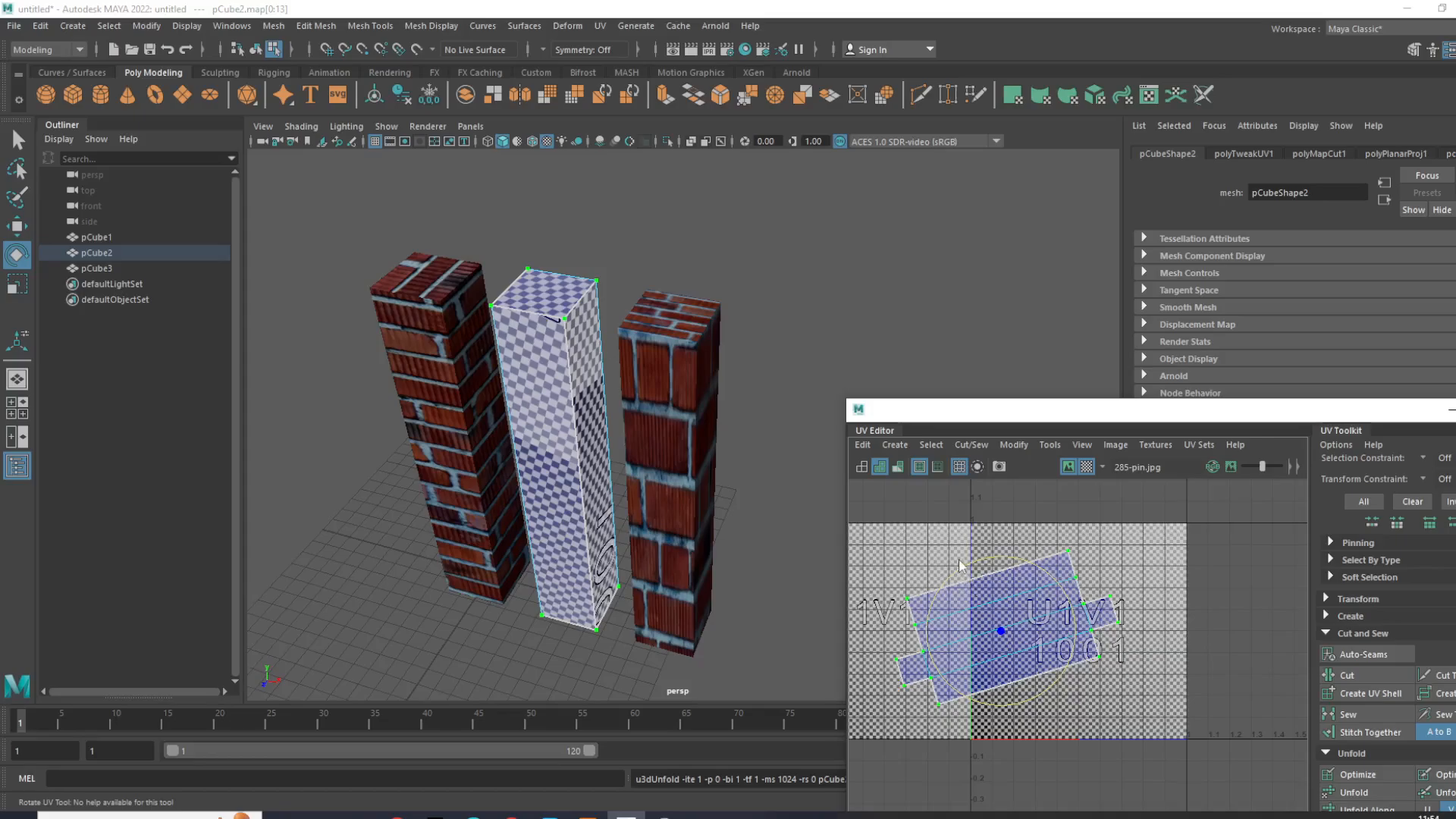
{"action": "left_click_drag", "start_coordinate": [962, 567], "coordinate": [925, 661]}
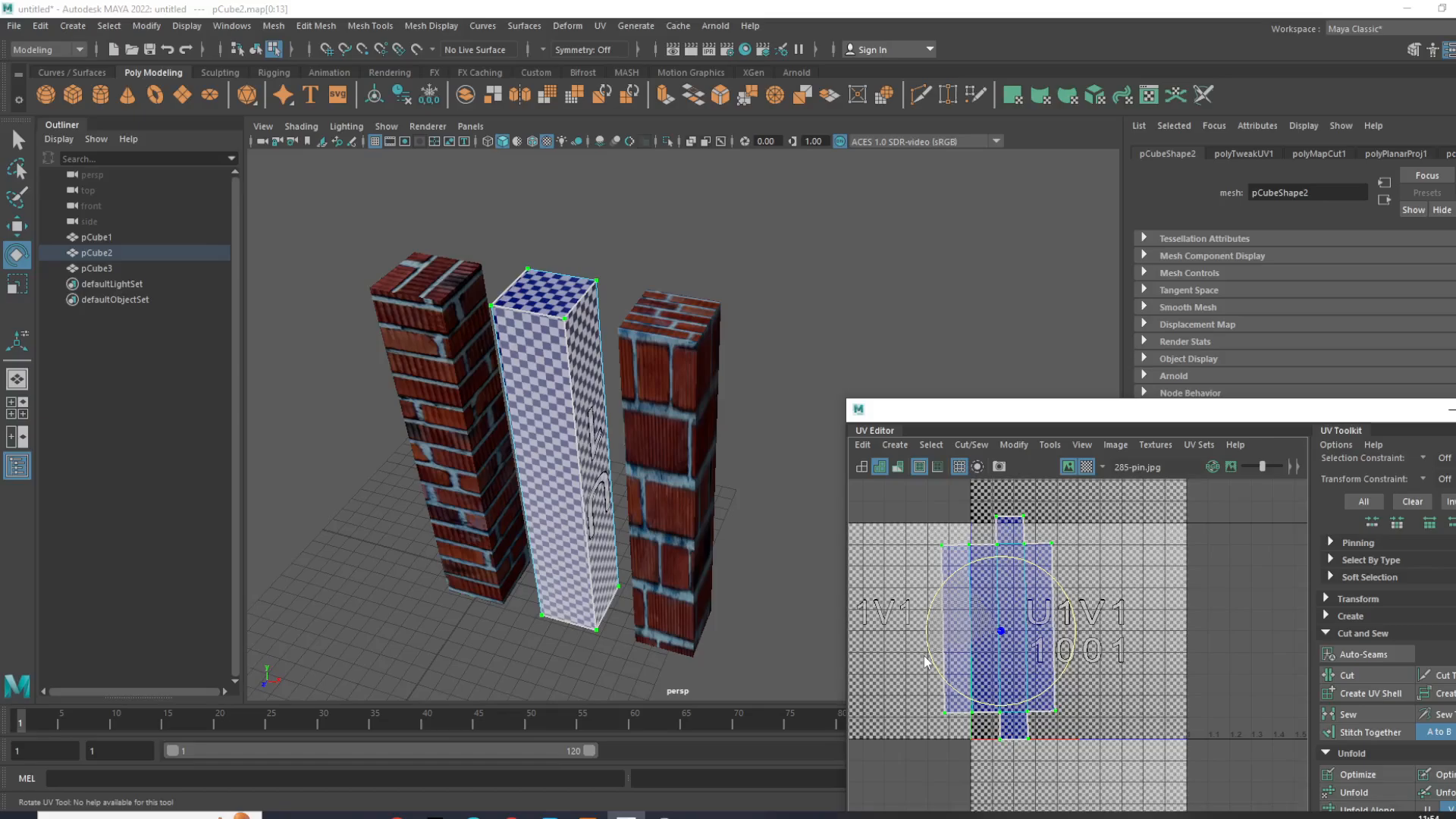
Step: Scale the UV shell down slightly, fit it inside the 0–1 tile, and return to object selection with nothing selected
{"action": "key", "text": "r"}
{"action": "left_click_drag", "start_coordinate": [1002, 629], "coordinate": [1092, 637]}
{"action": "key", "text": "w"}
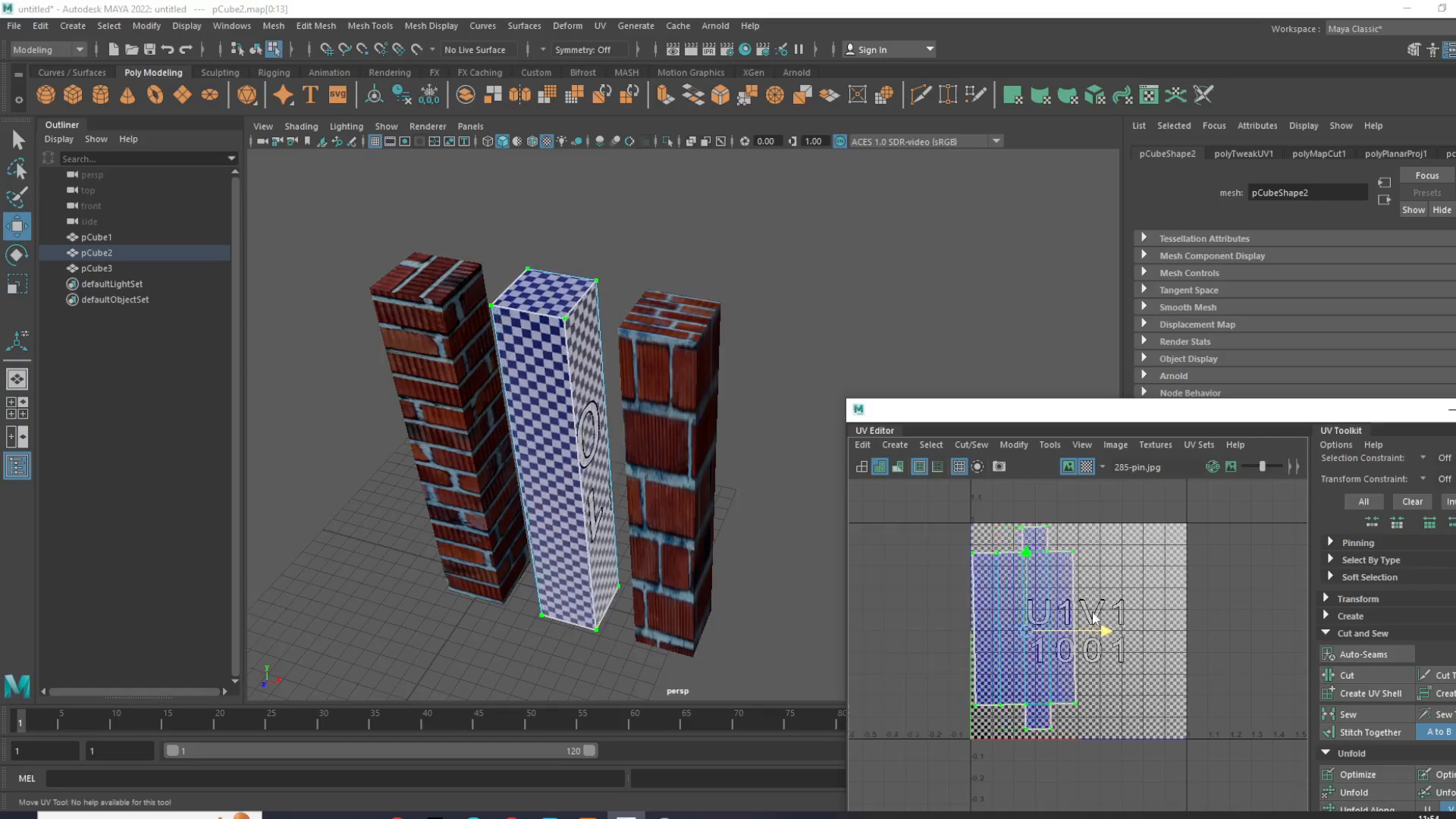
{"action": "key", "text": "e"}
{"action": "left_click_drag", "start_coordinate": [1099, 605], "coordinate": [1096, 605]}
{"action": "right_click_drag", "start_coordinate": [533, 351], "coordinate": [609, 329]}
{"action": "left_click", "coordinate": [767, 283]}
Step: Compare the checker patterns and UV layouts of the two unfolded columns with those of the stretched-texture column
{"action": "left_click_drag", "start_coordinate": [683, 375], "coordinate": [717, 341]}
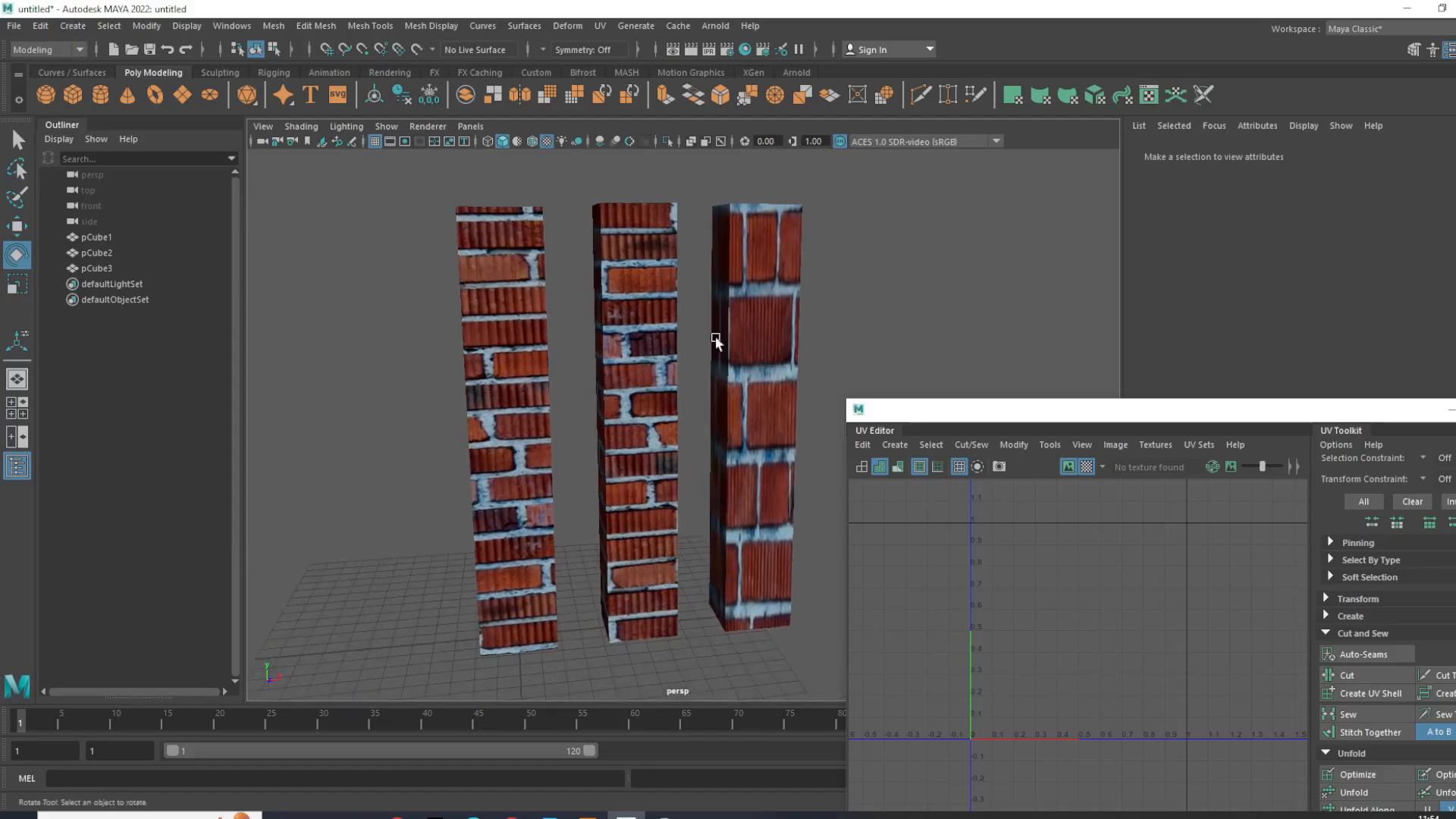
{"action": "left_click", "coordinate": [616, 347]}
{"action": "left_click", "coordinate": [476, 385]}
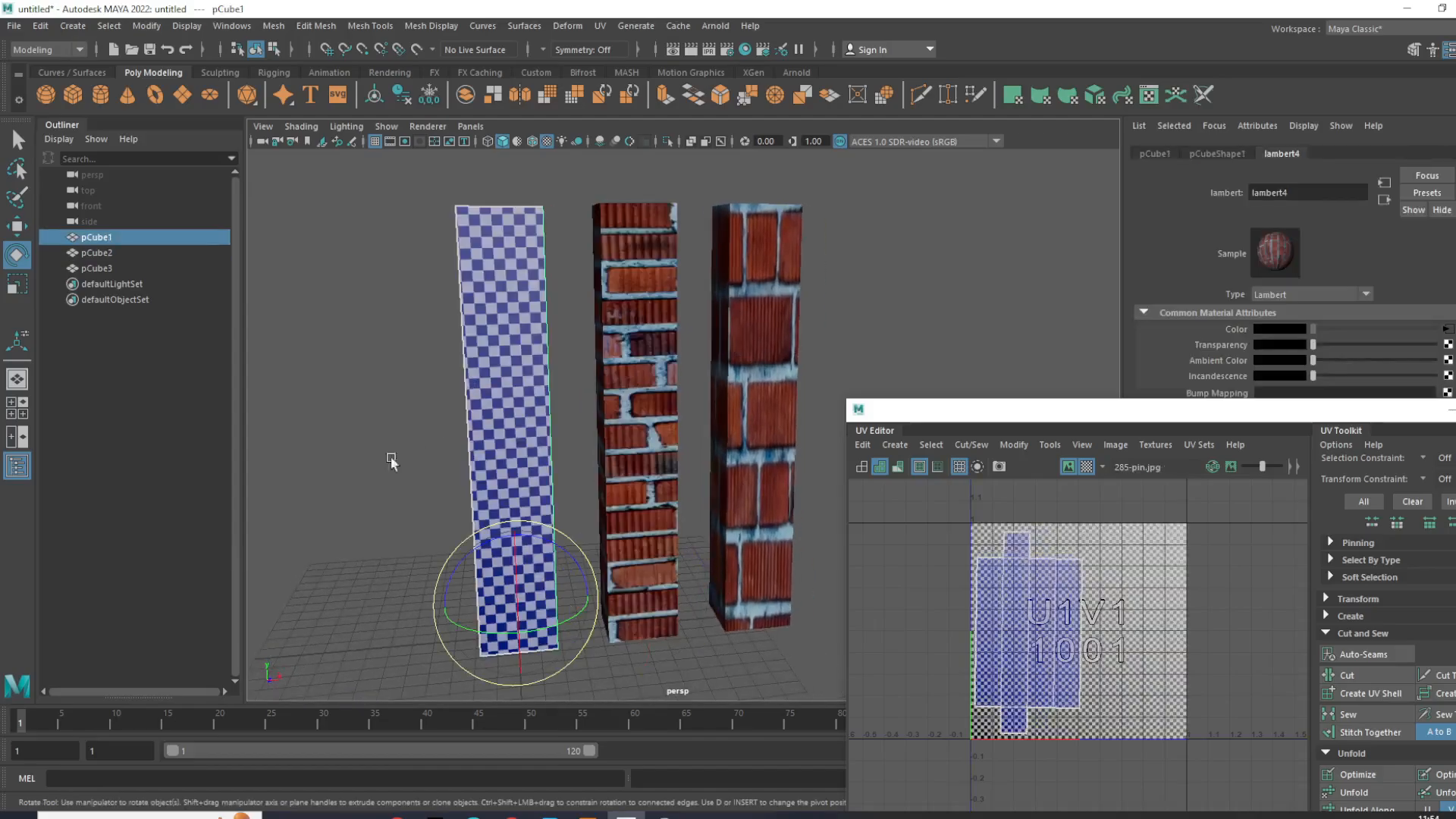
{"action": "left_click", "coordinate": [309, 485]}
{"action": "left_click_drag", "start_coordinate": [483, 460], "coordinate": [618, 525]}
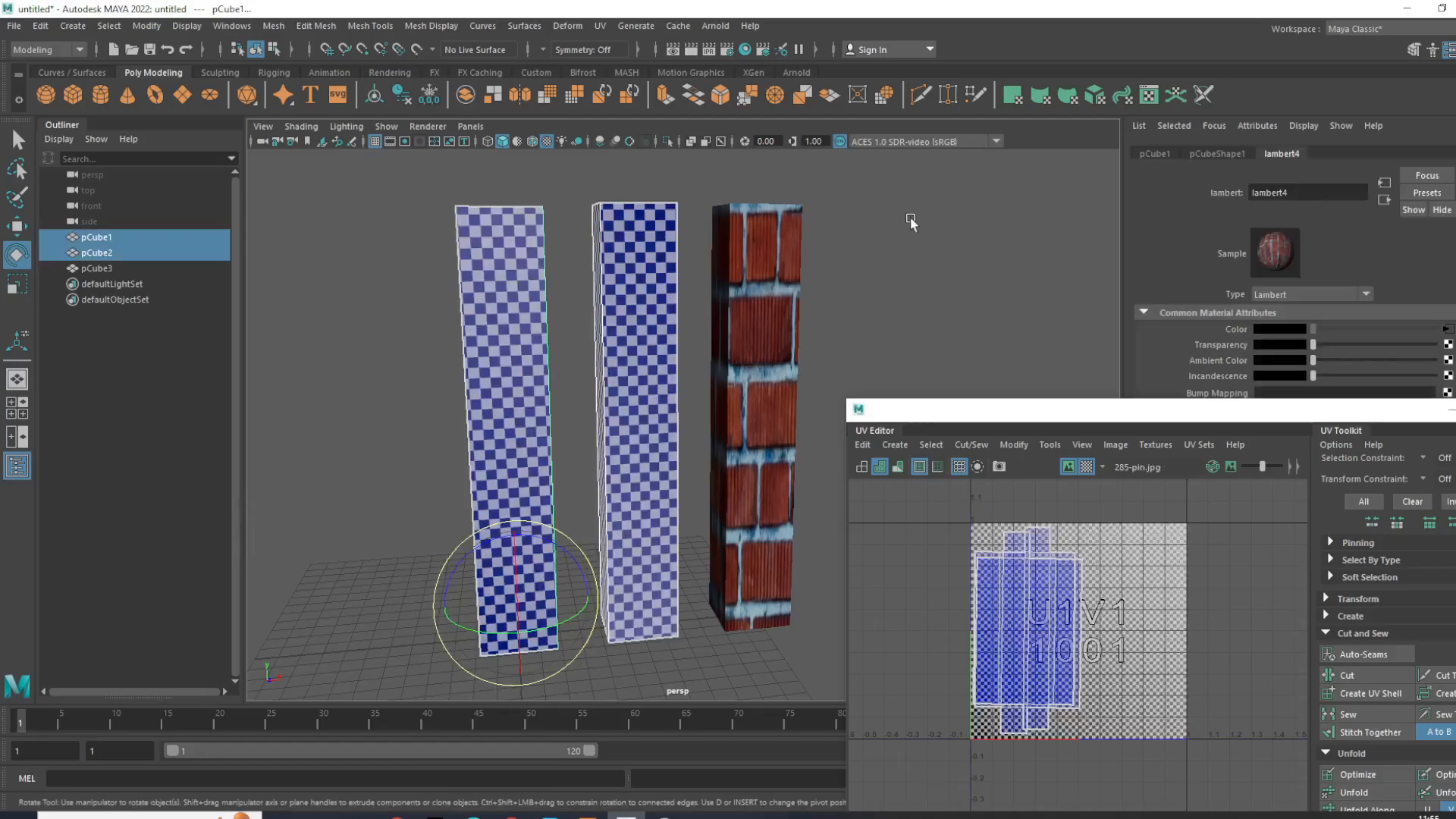
{"action": "left_click", "coordinate": [813, 238]}
{"action": "left_click", "coordinate": [750, 331]}
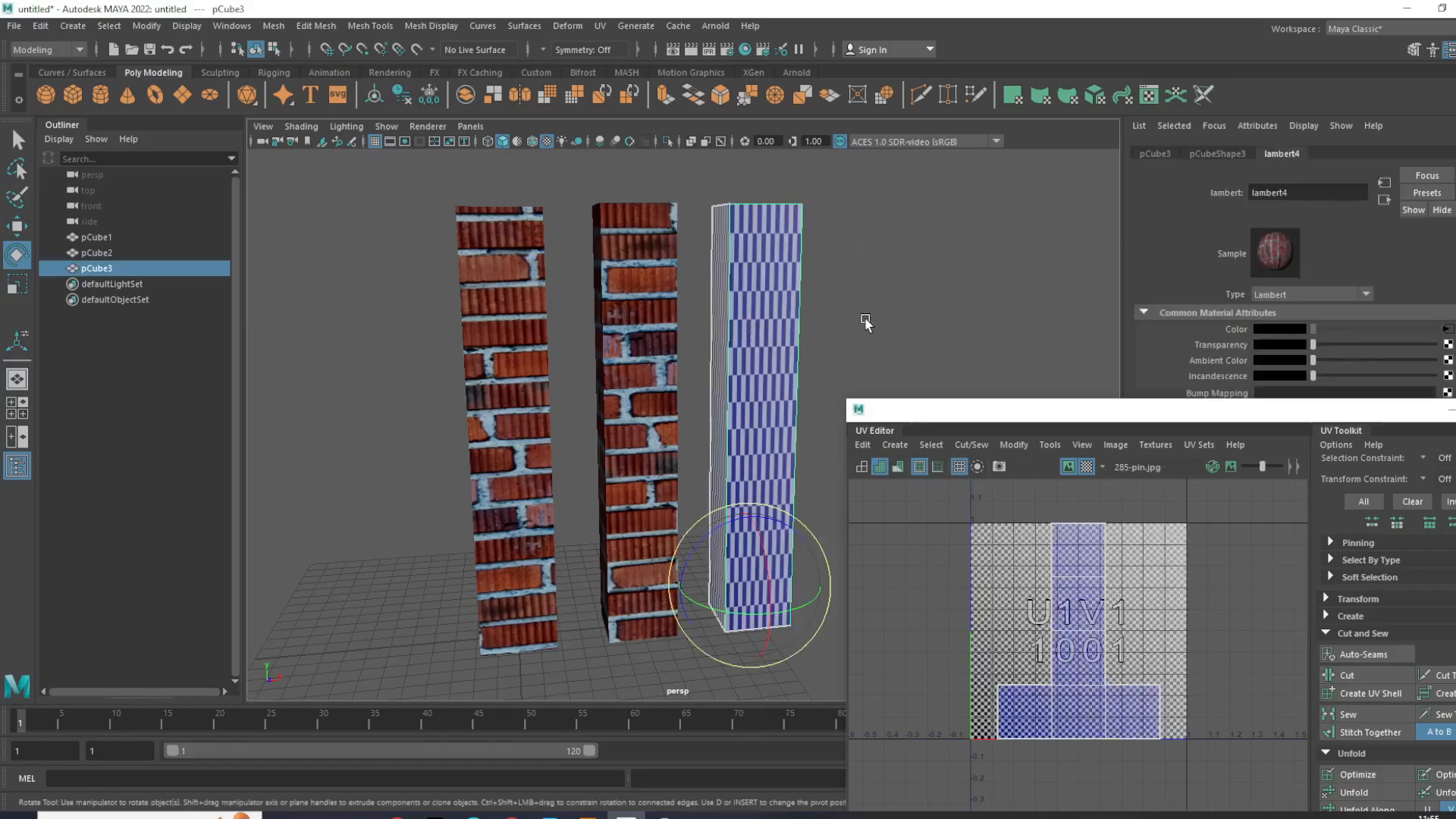
{"action": "left_click", "coordinate": [876, 285]}
{"action": "left_click_drag", "start_coordinate": [392, 312], "coordinate": [714, 313]}
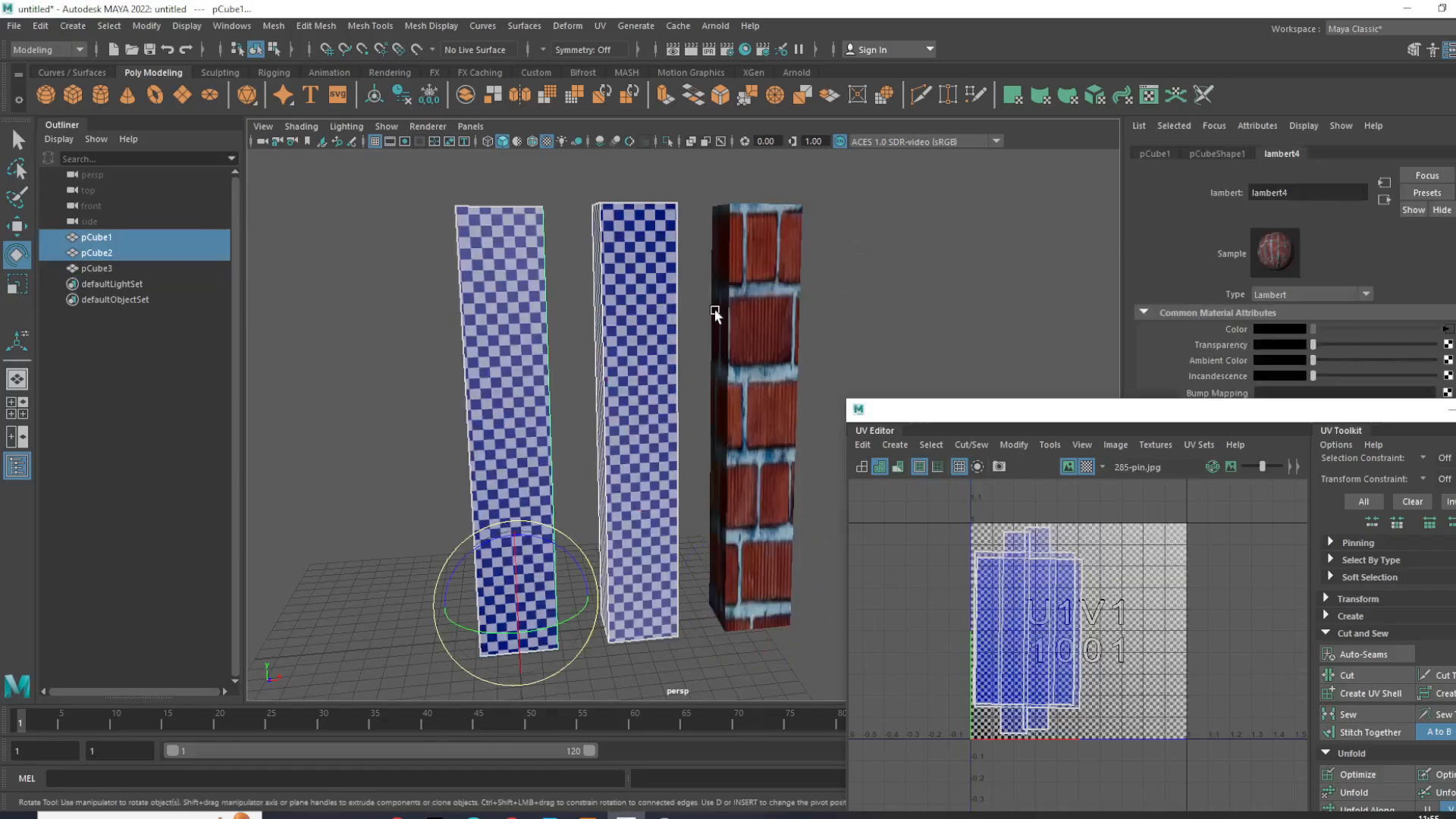
{"action": "left_click", "coordinate": [827, 273]}
Step: Duplicate the unfolded middle column, move the copy past the stretched-texture column as a fourth column, and clear the selection
{"action": "left_click", "coordinate": [673, 332]}
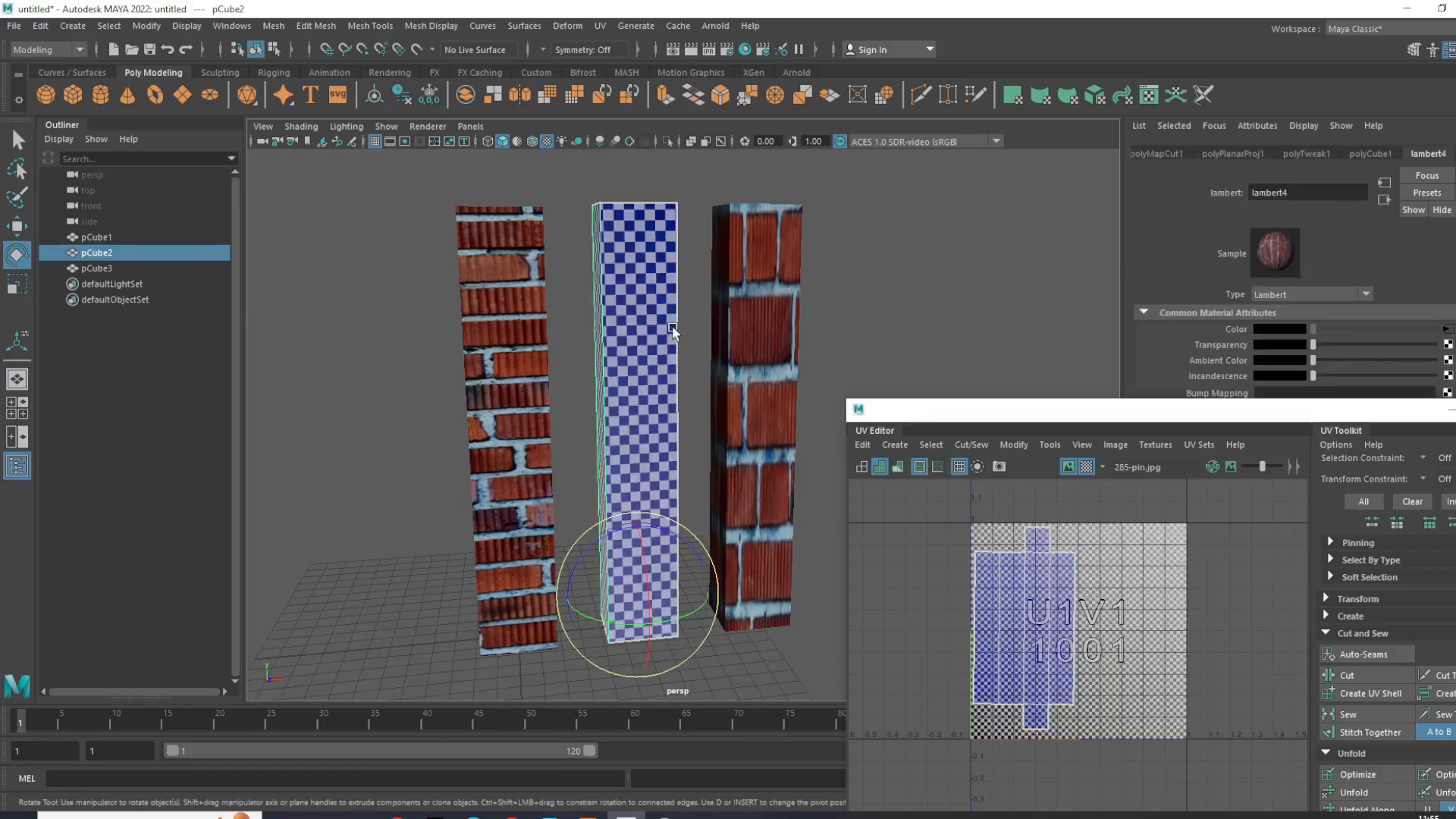
{"action": "left_click_drag", "start_coordinate": [673, 332], "coordinate": [517, 384], "text": "alt"}
{"action": "key", "text": "w"}
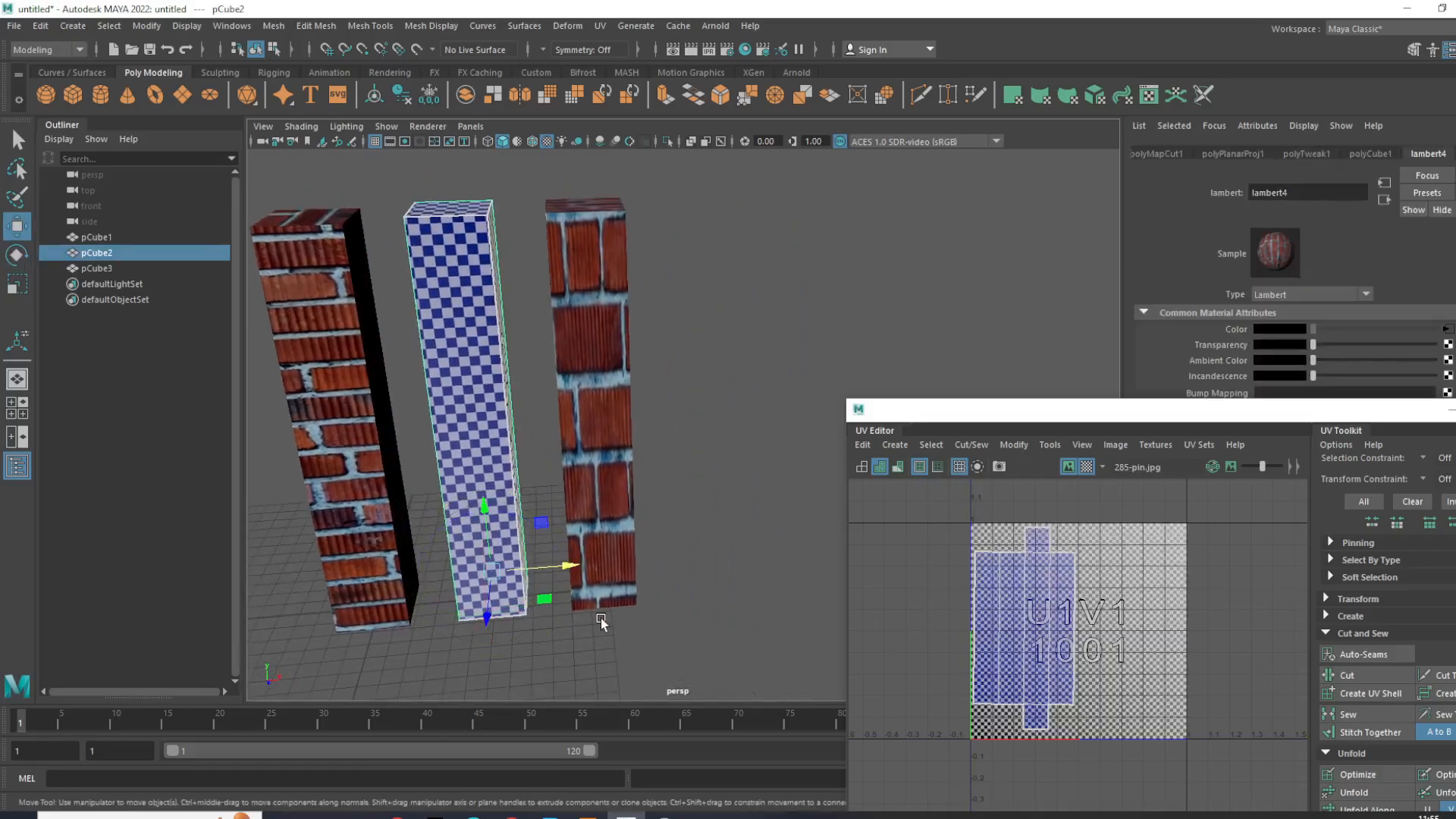
{"action": "key", "text": "ctrl+d"}
{"action": "left_click_drag", "start_coordinate": [558, 568], "coordinate": [786, 599]}
{"action": "left_click", "coordinate": [809, 292]}
Step: Insert a horizontal edge loop around the fourth column a short distance below its top, then return to object selection
{"action": "middle_click_drag", "start_coordinate": [809, 293], "coordinate": [744, 386], "text": "alt"}
{"action": "scroll", "coordinate": [744, 387], "scroll_direction": "up", "scroll_amount": 5}
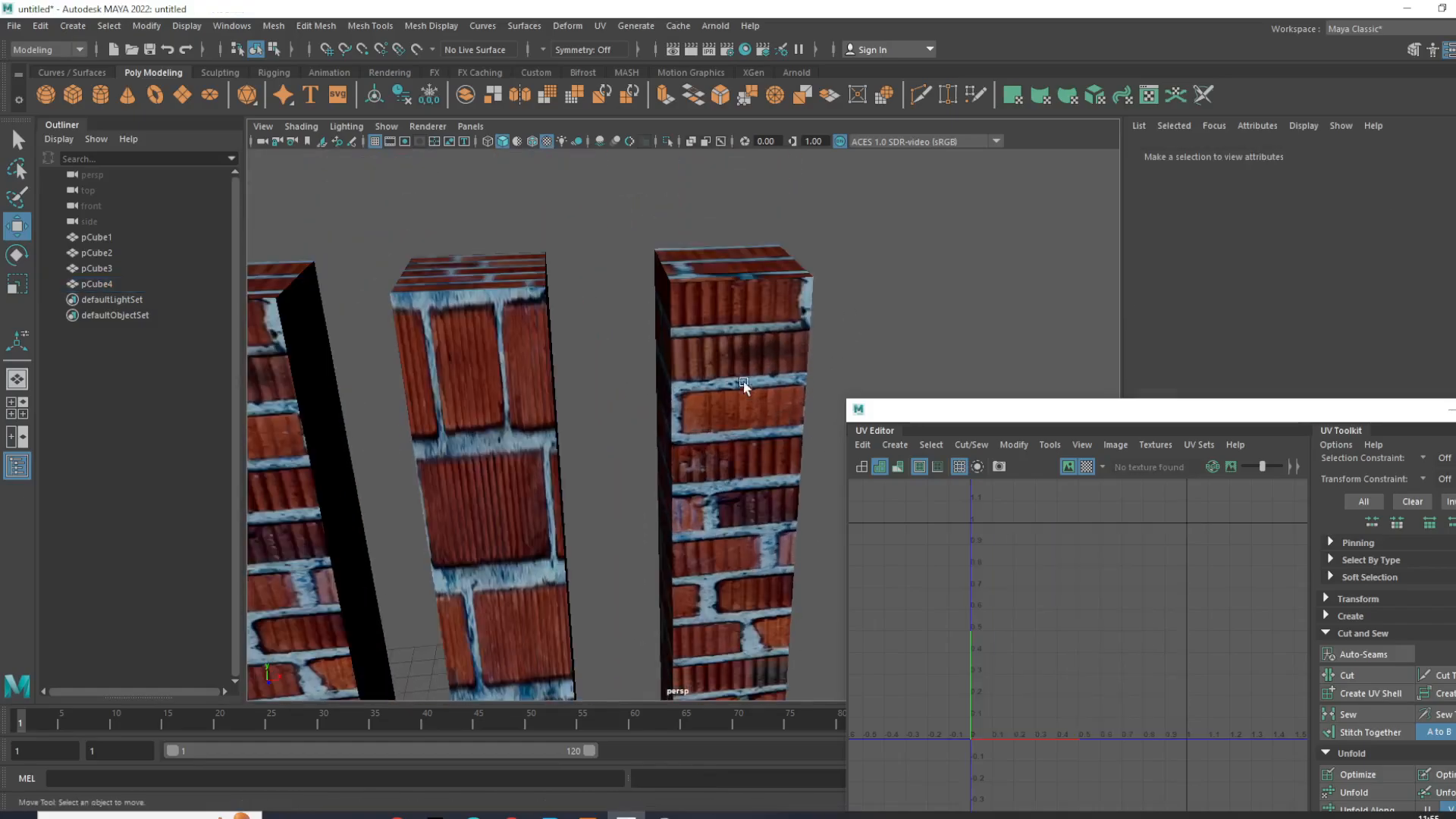
{"action": "left_click_drag", "start_coordinate": [744, 387], "coordinate": [756, 332], "text": "alt"}
{"action": "left_click", "coordinate": [799, 220]}
{"action": "right_click_drag", "start_coordinate": [825, 206], "coordinate": [762, 232], "text": "shift"}
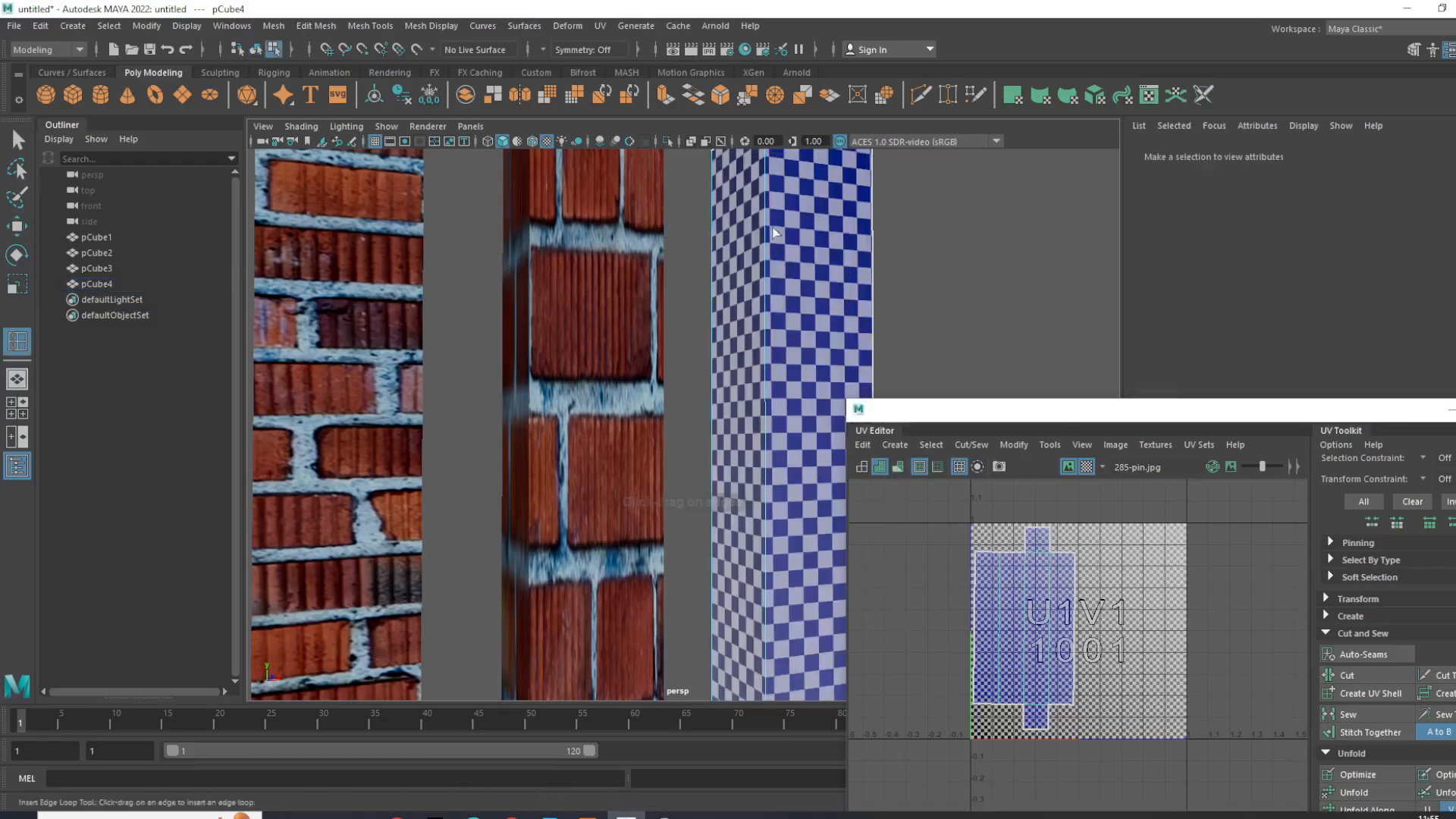
{"action": "middle_click_drag", "start_coordinate": [762, 232], "coordinate": [672, 312], "text": "alt"}
{"action": "left_click_drag", "start_coordinate": [617, 323], "coordinate": [582, 296]}
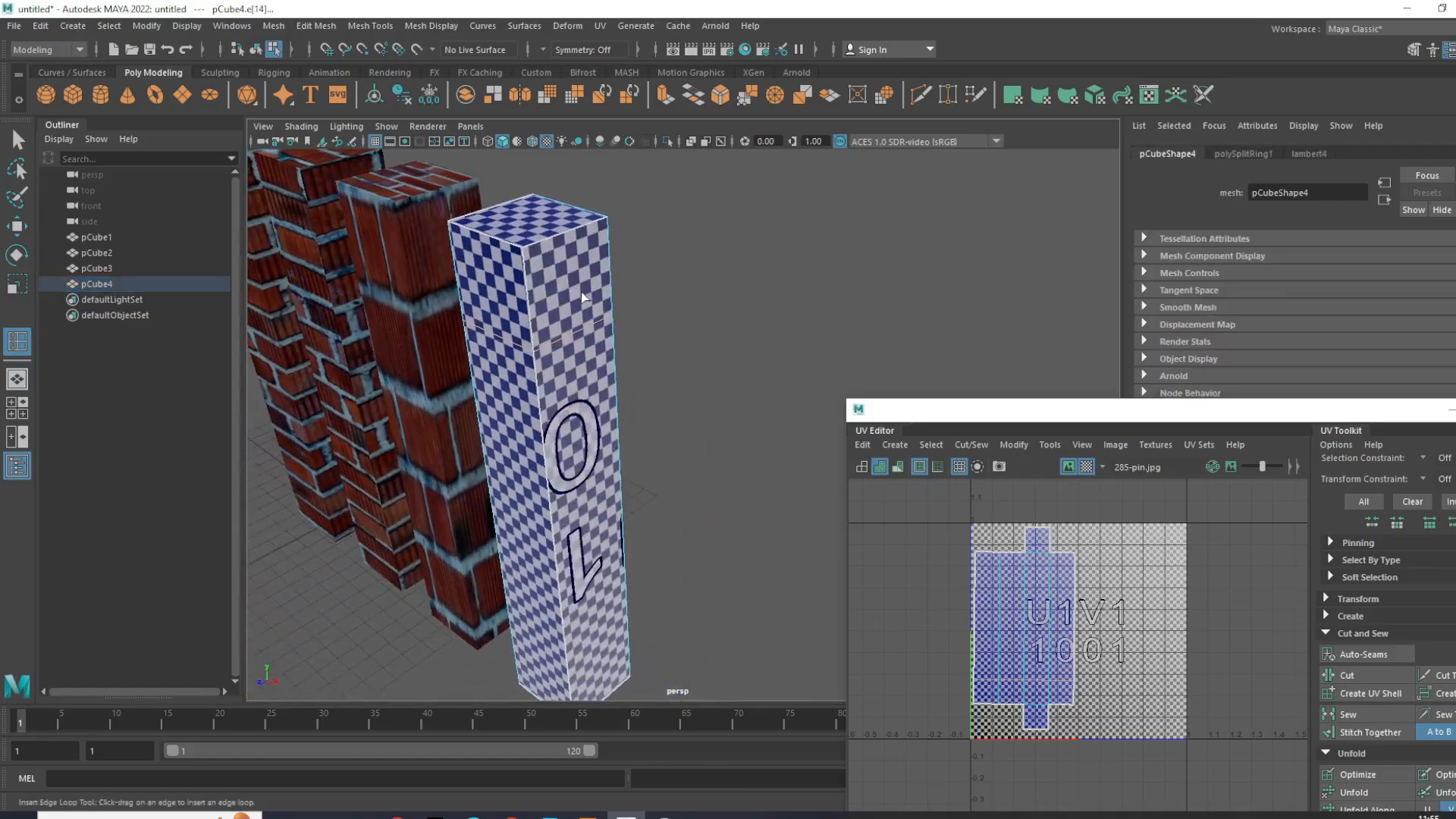
{"action": "key", "text": "w"}
{"action": "right_click_drag", "start_coordinate": [569, 272], "coordinate": [642, 249]}
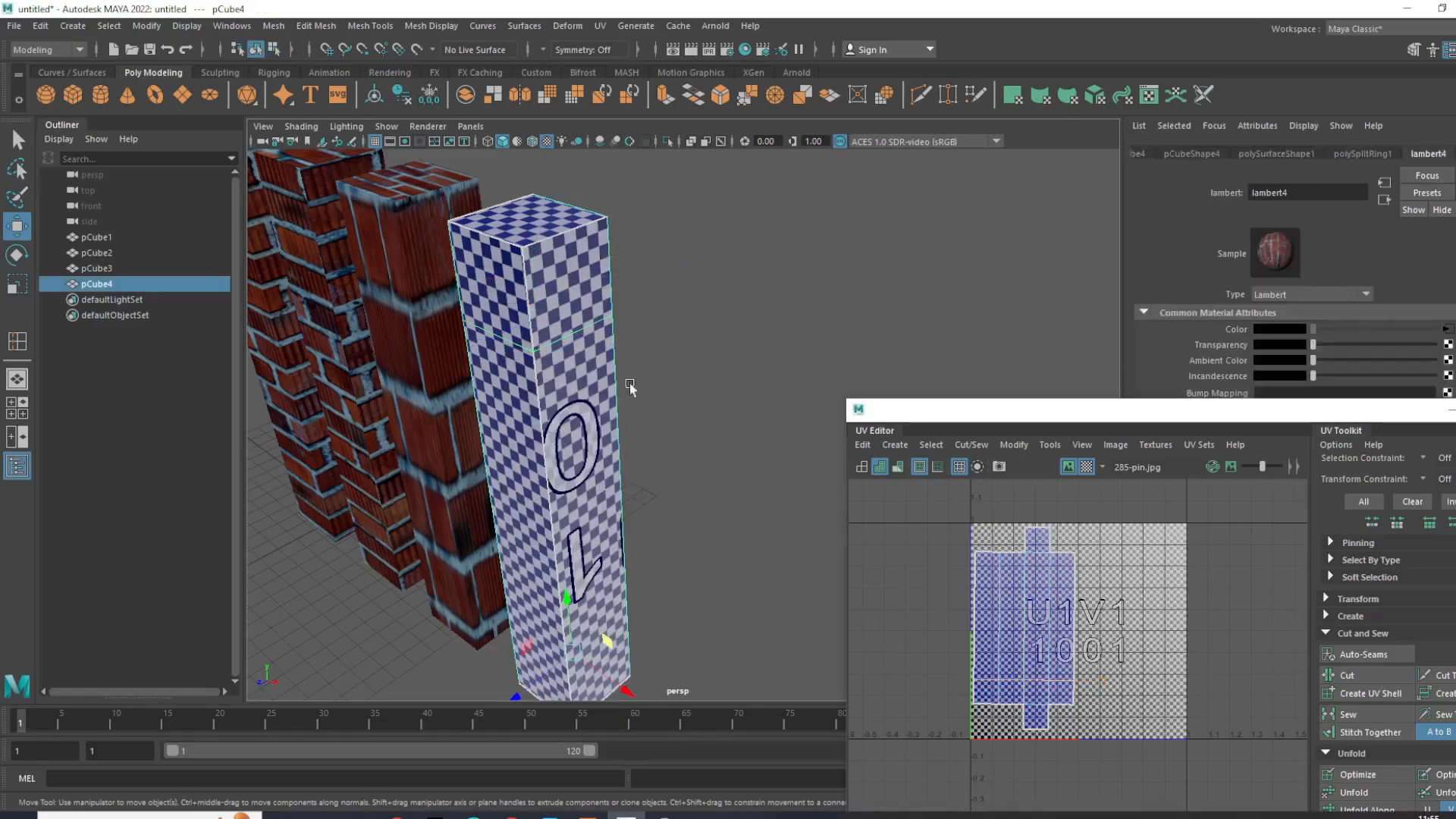
Step: Extrude the two opposite faces above the edge loop outward to form a T shape, then return to object selection and deselect it
{"action": "scroll", "coordinate": [630, 410], "scroll_direction": "down", "scroll_amount": 4}
{"action": "middle_click_drag", "start_coordinate": [628, 466], "coordinate": [625, 364], "text": "alt"}
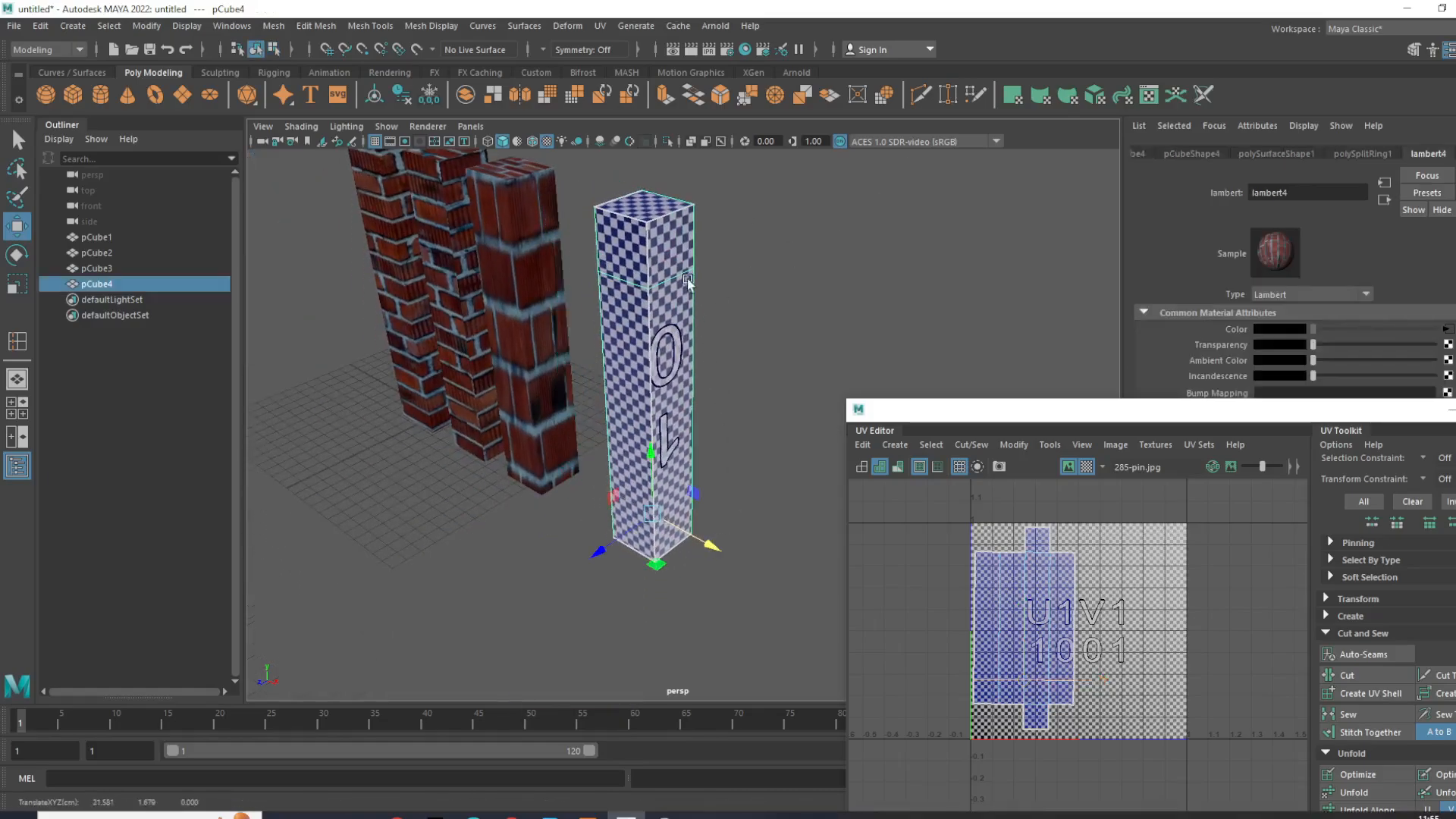
{"action": "right_click_drag", "start_coordinate": [673, 249], "coordinate": [673, 294]}
{"action": "left_click", "coordinate": [669, 256]}
{"action": "left_click_drag", "start_coordinate": [670, 260], "coordinate": [770, 312], "text": "alt"}
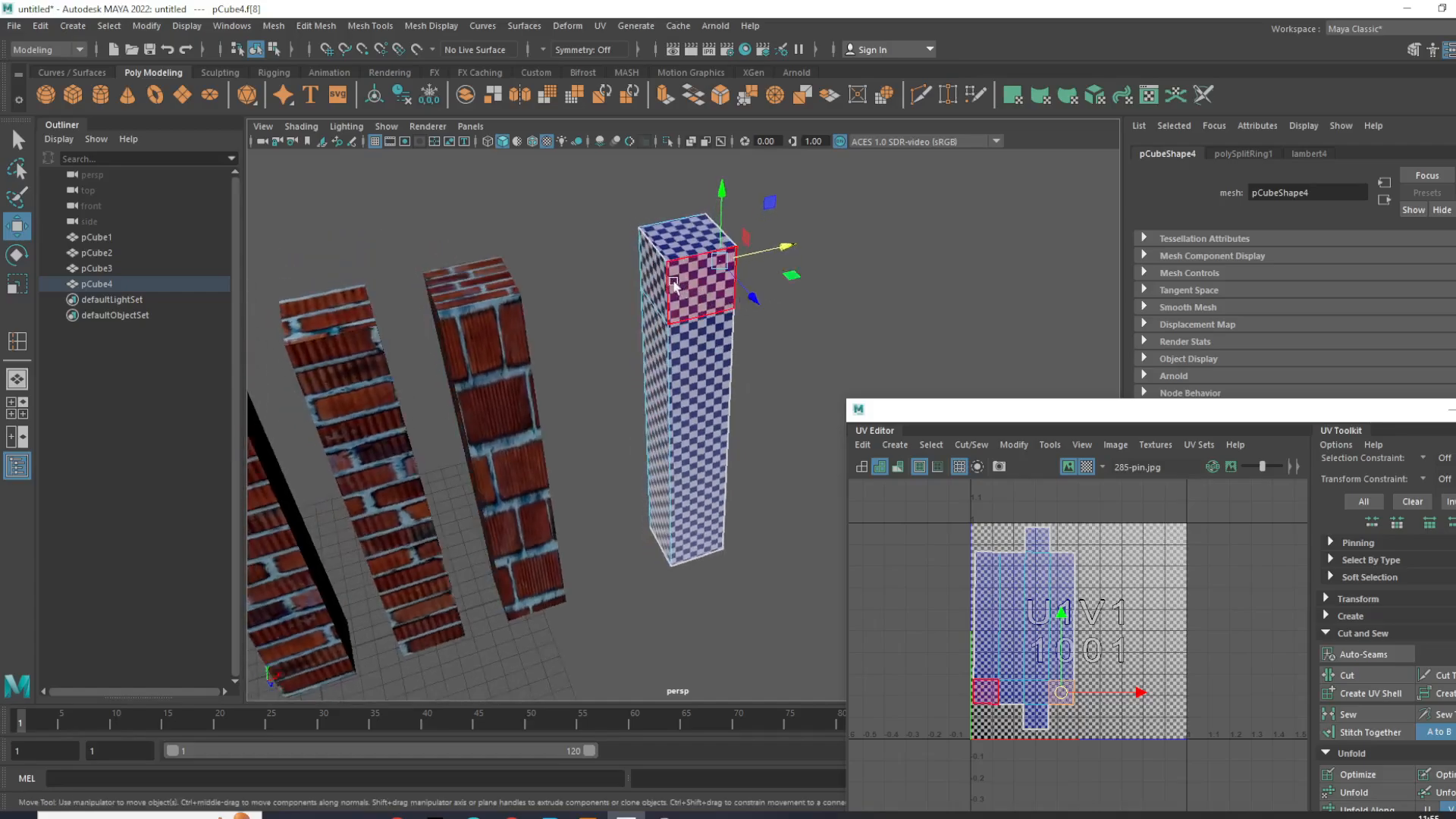
{"action": "left_click", "coordinate": [659, 278], "text": "shift"}
{"action": "right_click_drag", "start_coordinate": [673, 276], "coordinate": [670, 318], "text": "shift"}
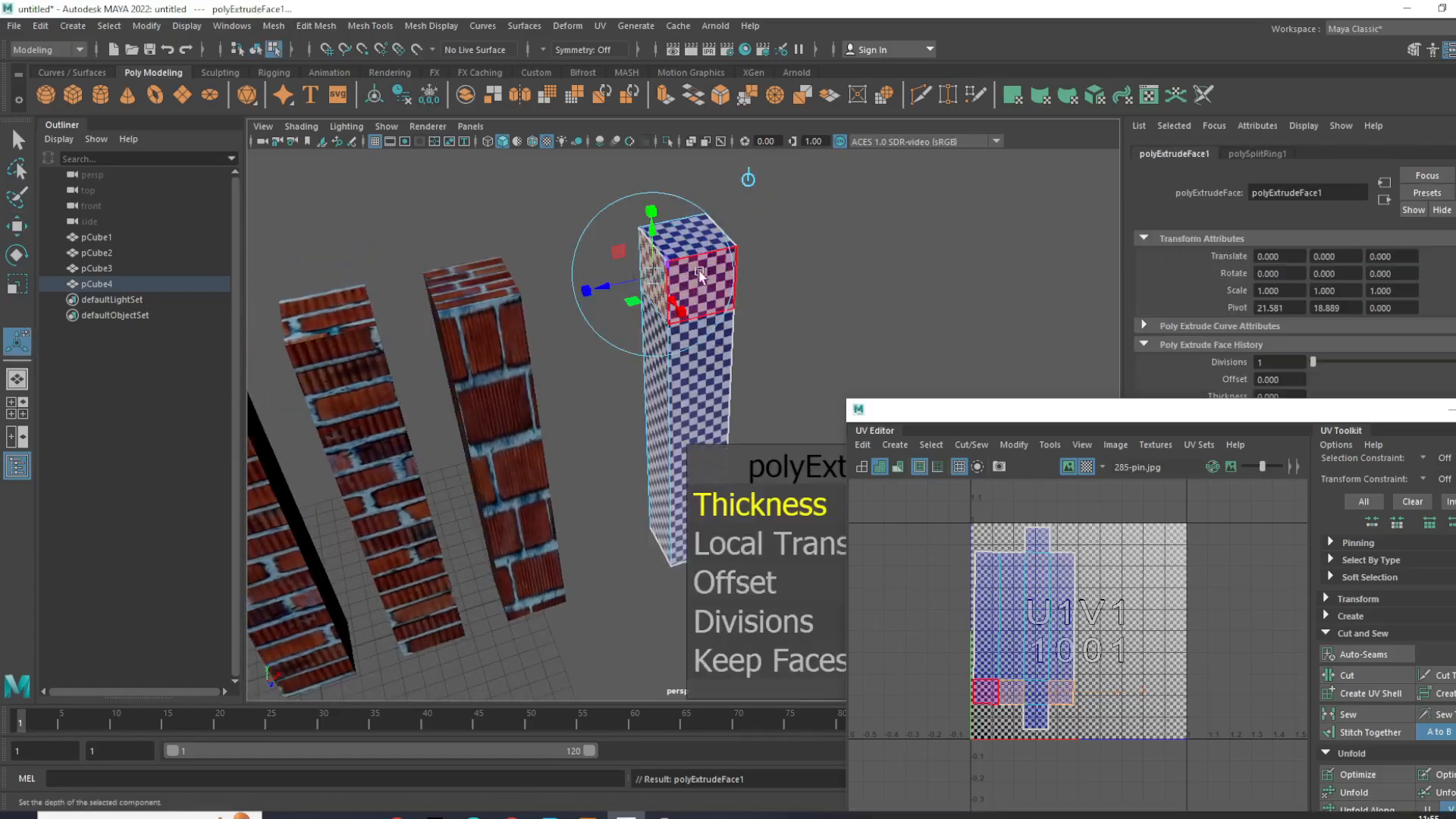
{"action": "left_click_drag", "start_coordinate": [612, 285], "coordinate": [506, 298]}
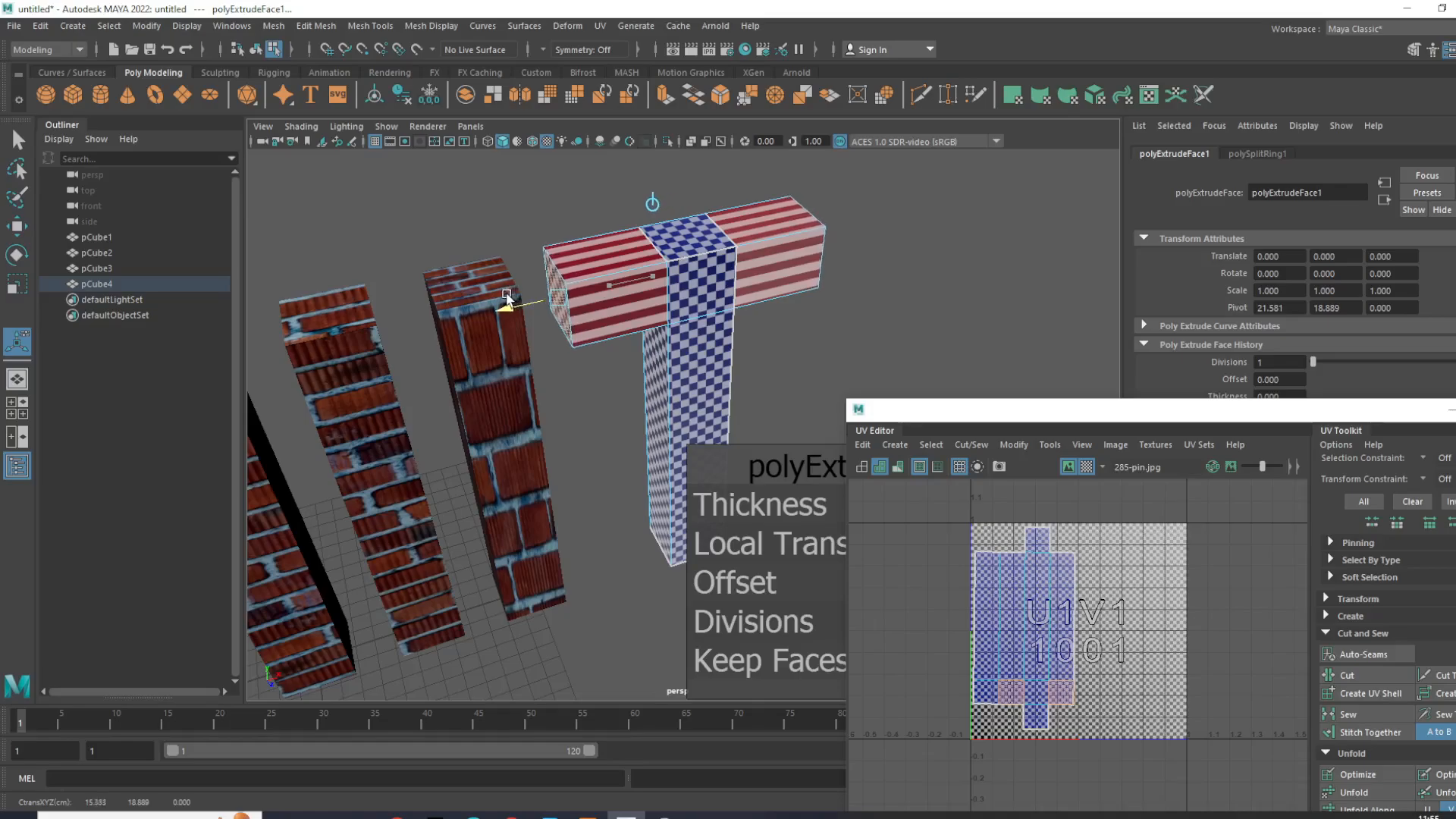
{"action": "right_click_drag", "start_coordinate": [634, 309], "coordinate": [678, 282]}
{"action": "left_click", "coordinate": [907, 280]}
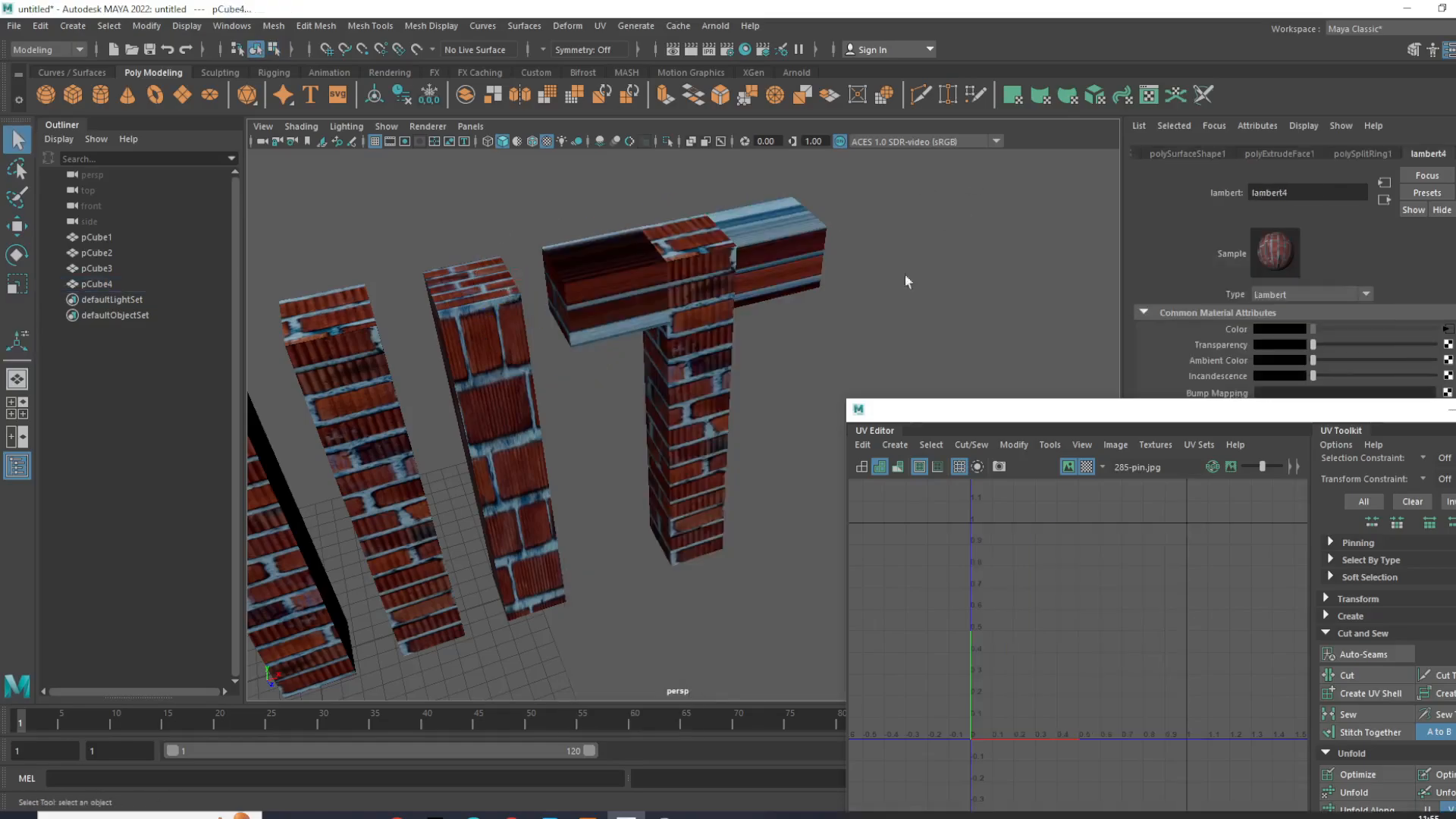
Step: Select the faces of both T arms and apply a planar UV projection from the camera, fitted to the bounding box
{"action": "left_click_drag", "start_coordinate": [907, 280], "coordinate": [722, 230], "text": "alt"}
{"action": "left_click", "coordinate": [761, 304]}
{"action": "right_click_drag", "start_coordinate": [723, 230], "coordinate": [728, 292]}
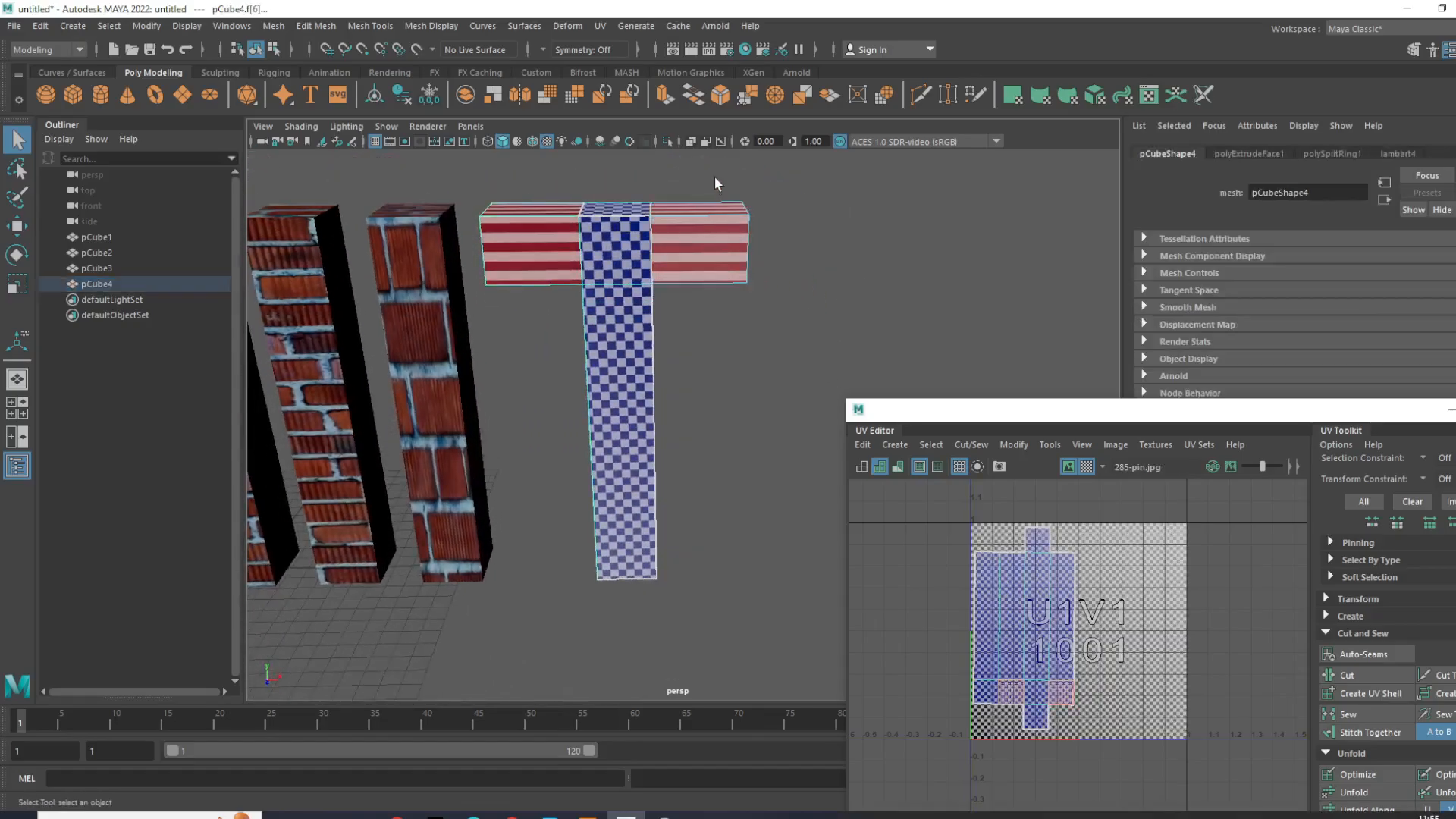
{"action": "left_click_drag", "start_coordinate": [715, 178], "coordinate": [802, 324]}
{"action": "left_click_drag", "start_coordinate": [453, 195], "coordinate": [553, 297], "text": "shift"}
{"action": "middle_click_drag", "start_coordinate": [618, 299], "coordinate": [618, 308], "text": "alt"}
{"action": "left_click_drag", "start_coordinate": [619, 308], "coordinate": [536, 413], "text": "alt"}
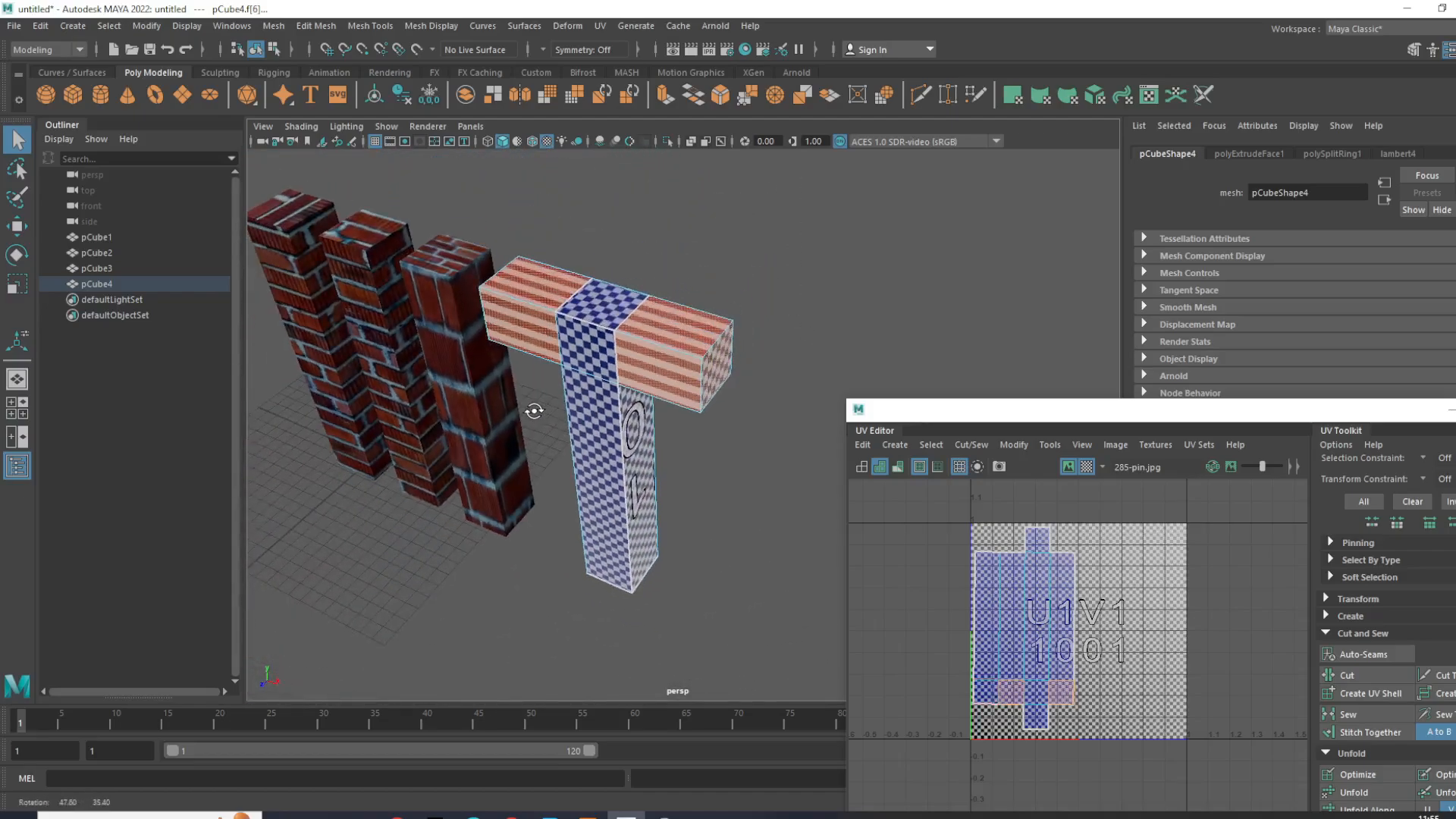
{"action": "left_click", "coordinate": [603, 28]}
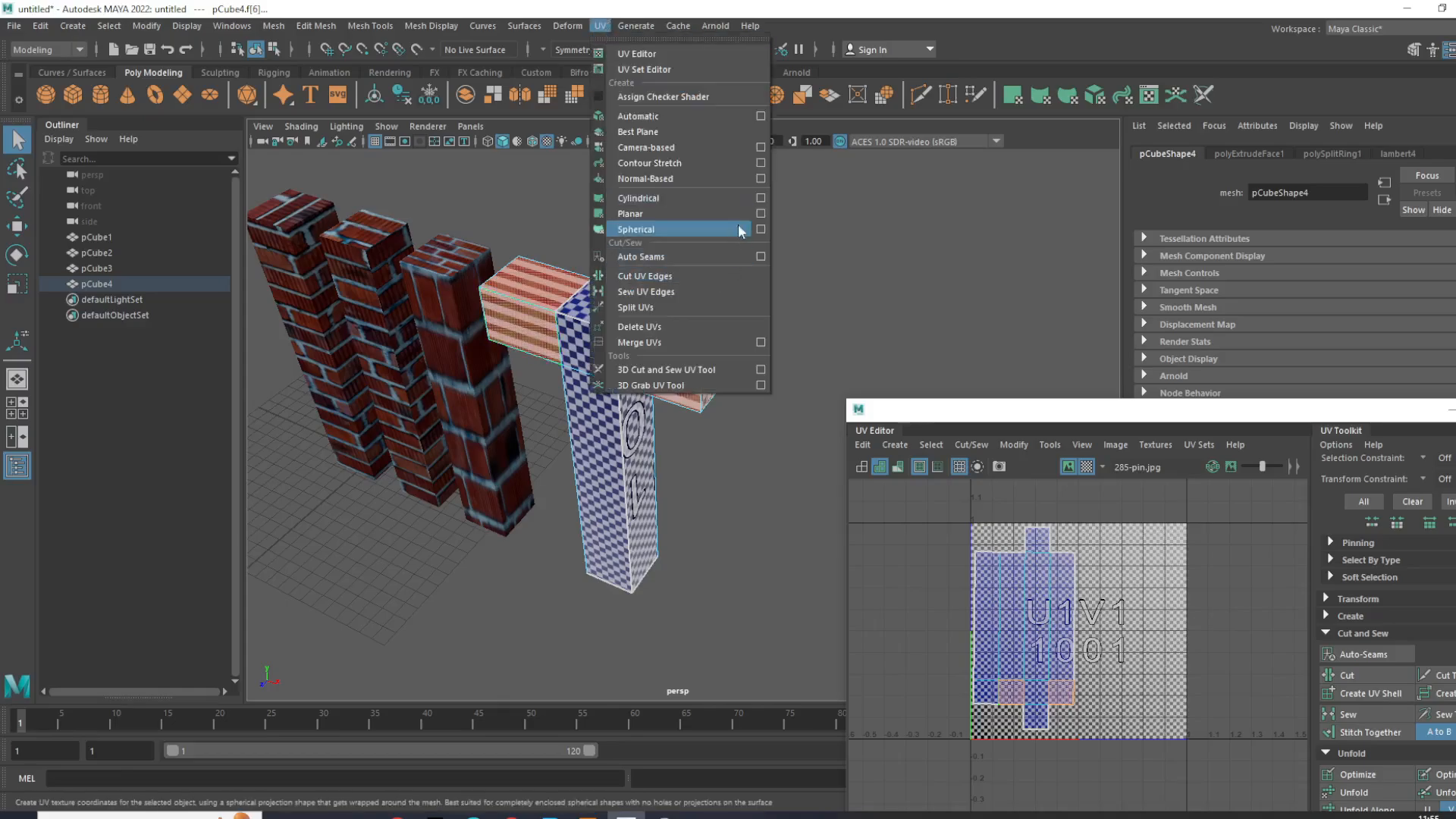
{"action": "left_click", "coordinate": [760, 218]}
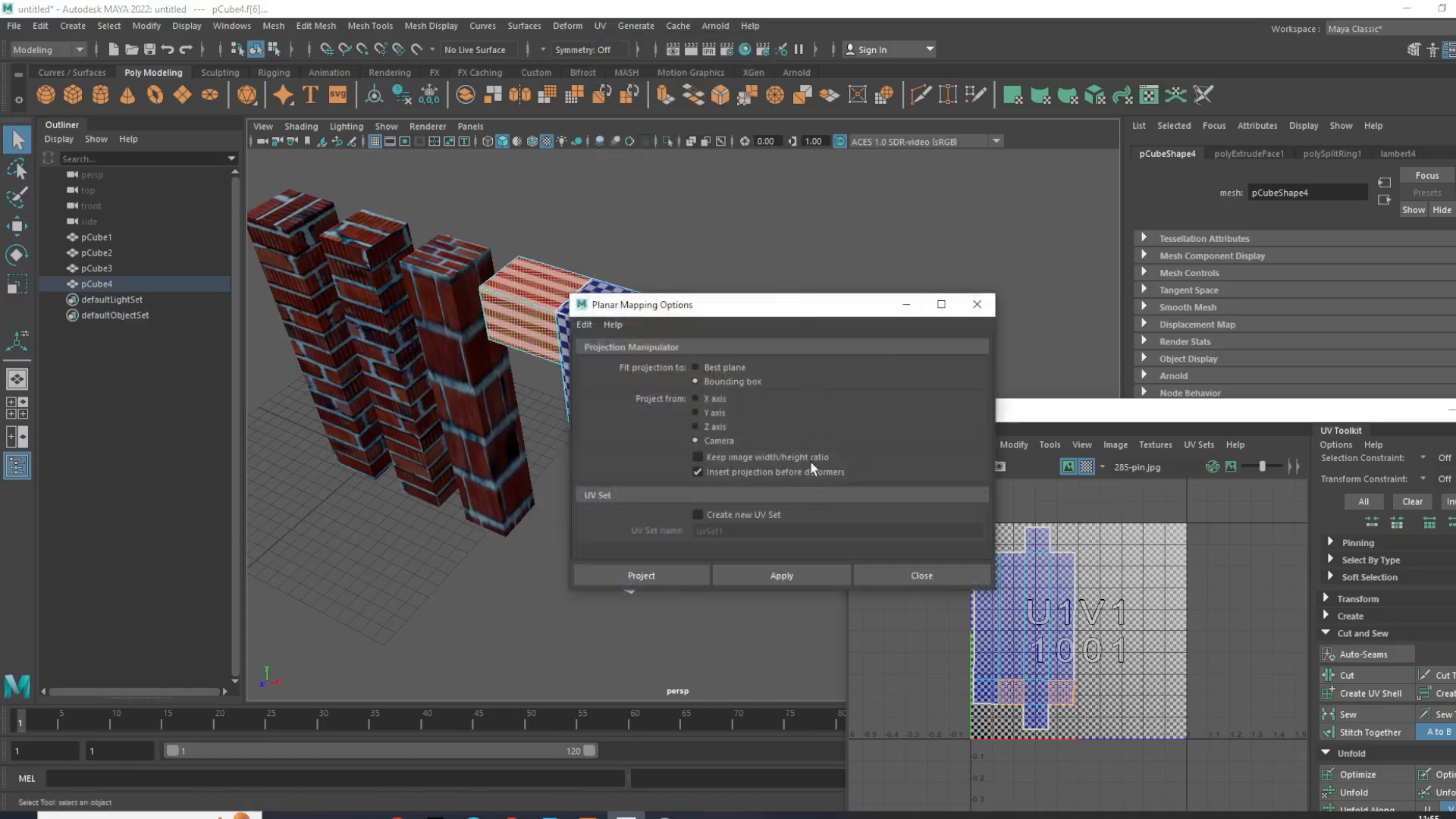
{"action": "left_click", "coordinate": [797, 578]}
{"action": "left_click", "coordinate": [910, 575]}
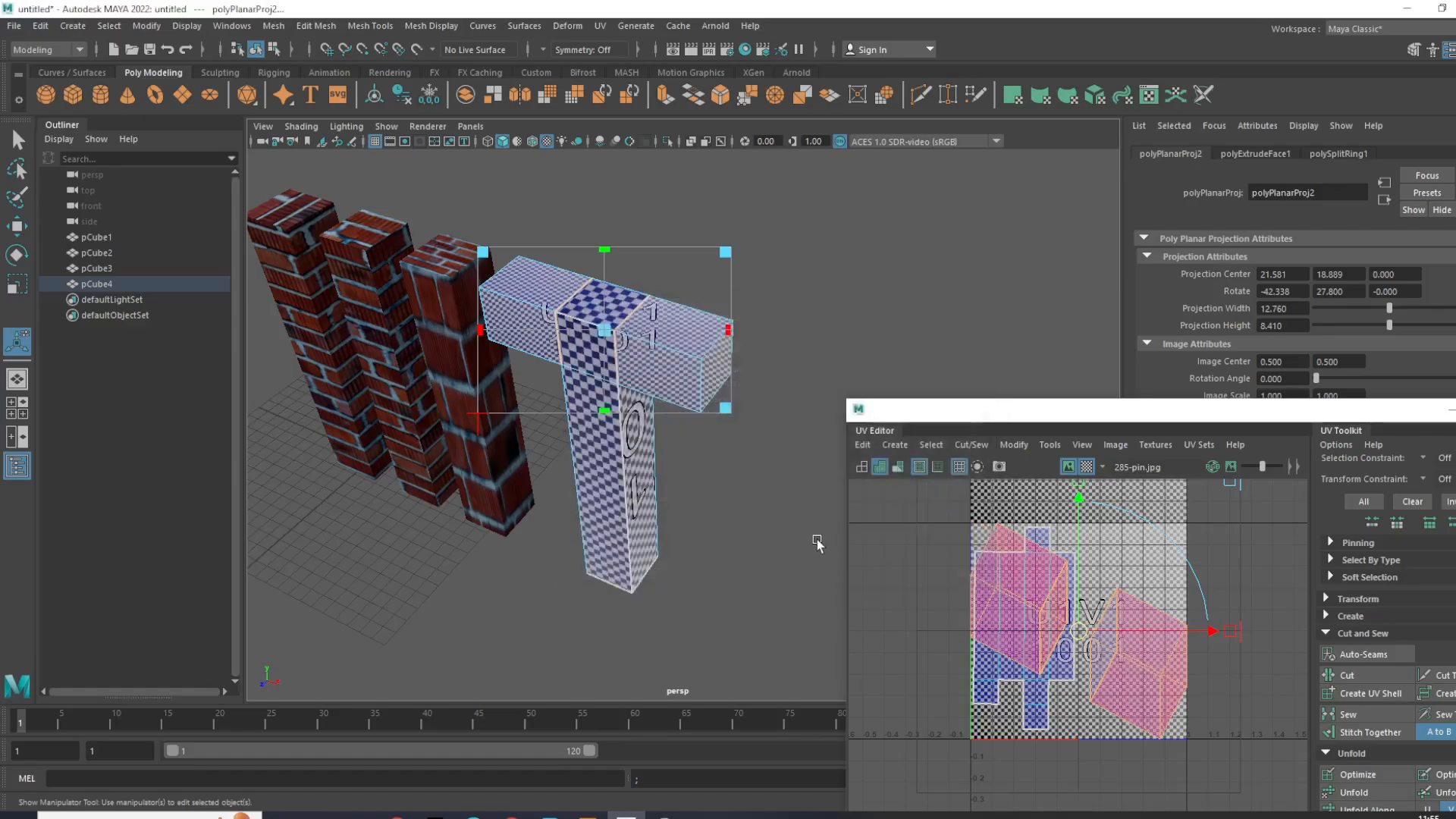
{"action": "left_click", "coordinate": [807, 540]}
Step: Select seam edges around the end face and along one lengthwise edge of each T arm and cut the UVs there
{"action": "right_click_drag", "start_coordinate": [694, 392], "coordinate": [779, 369]}
{"action": "scroll", "coordinate": [718, 390], "scroll_direction": "up", "scroll_amount": 5}
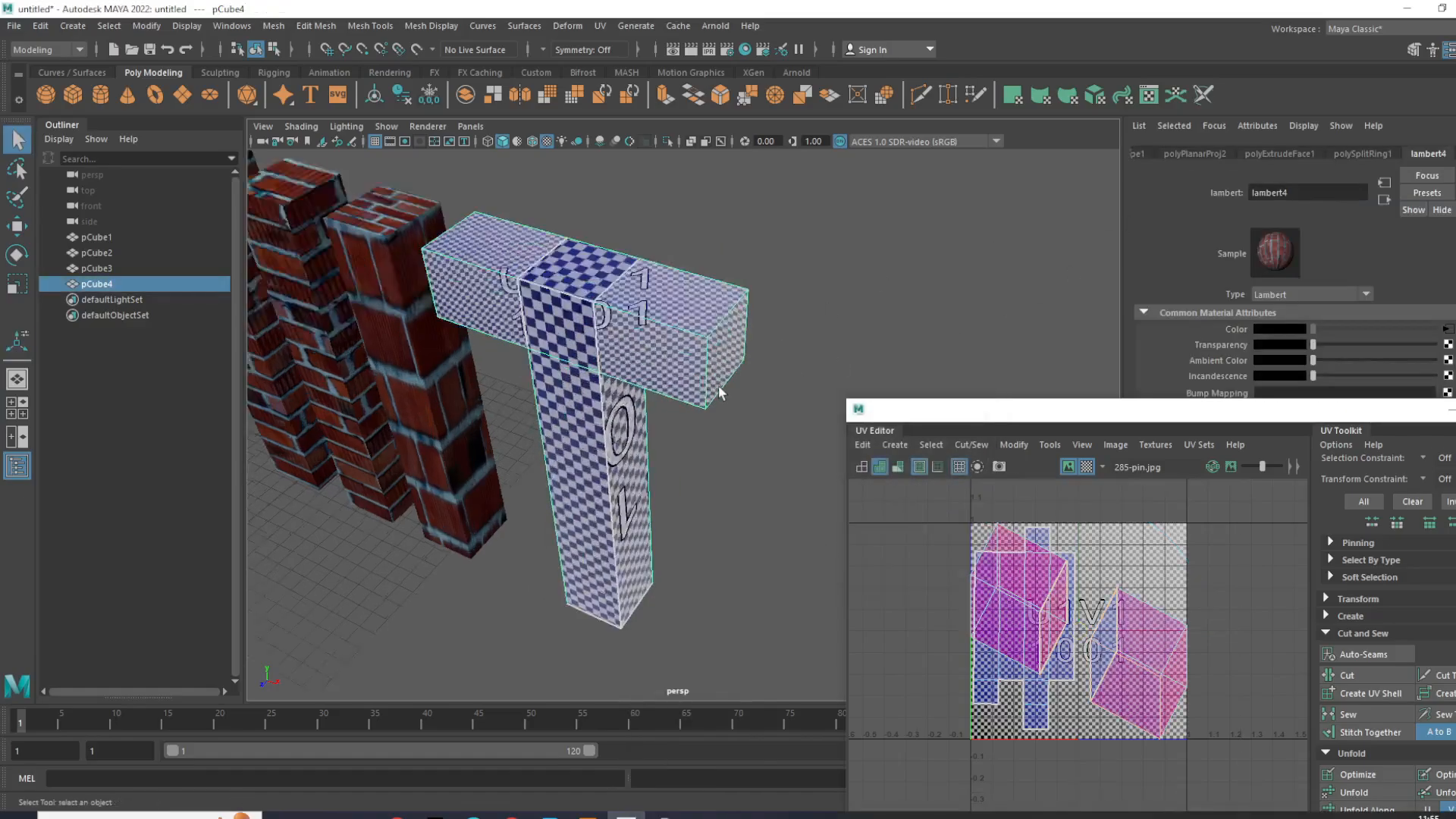
{"action": "right_click_drag", "start_coordinate": [696, 349], "coordinate": [693, 308]}
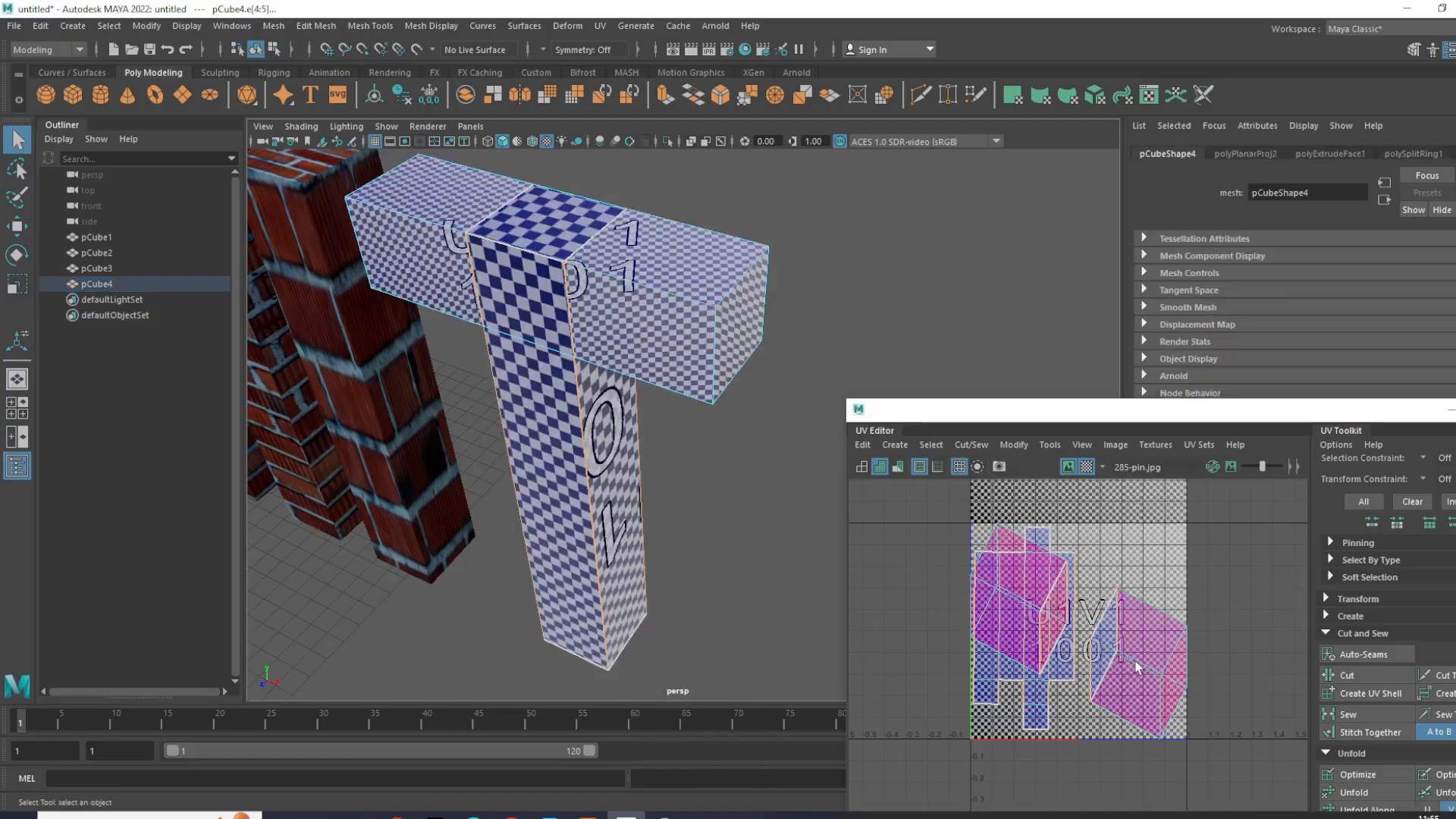
{"action": "left_click", "coordinate": [765, 296]}
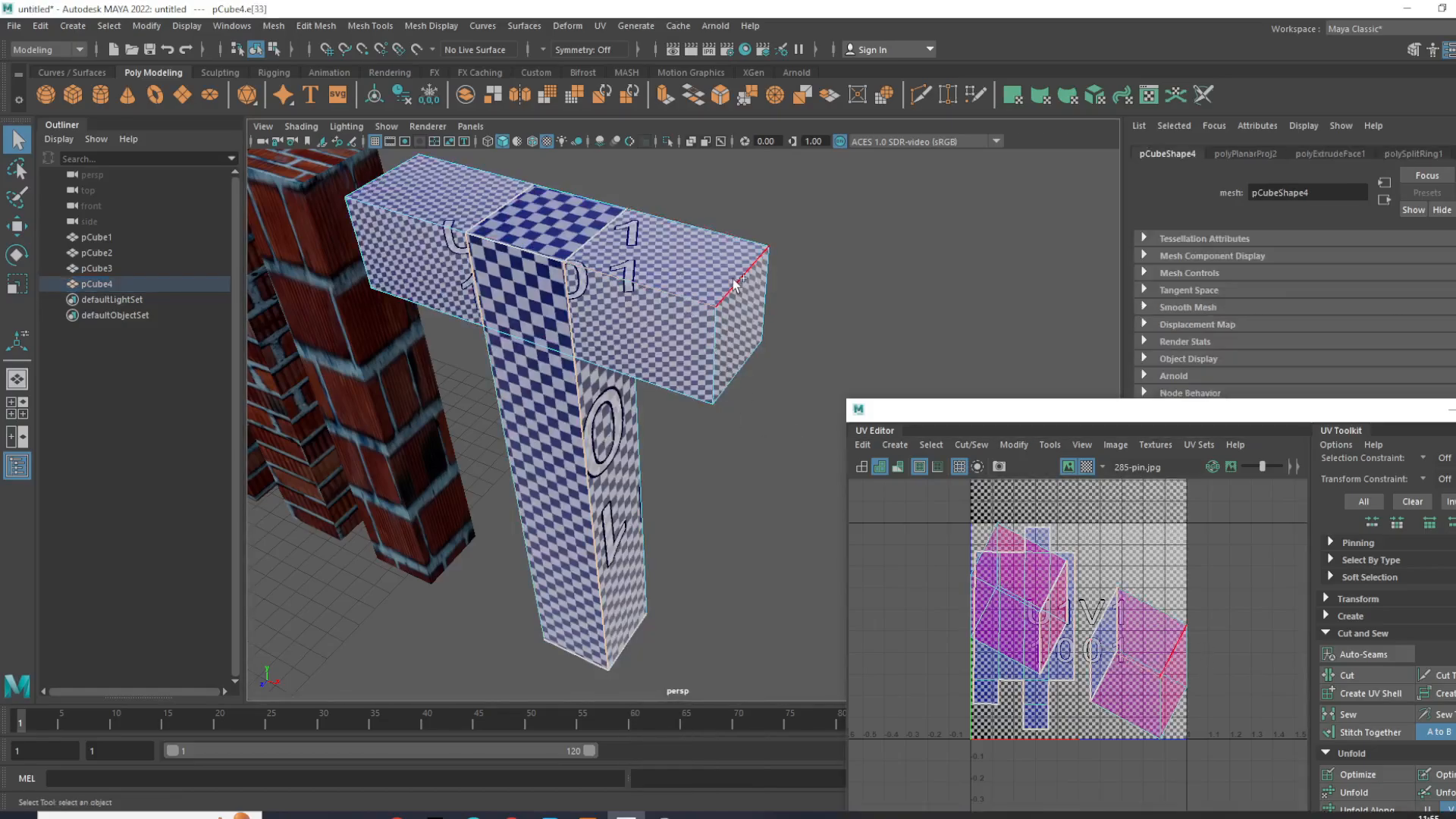
{"action": "left_click", "coordinate": [761, 324], "text": "shift"}
{"action": "left_click_drag", "start_coordinate": [768, 313], "coordinate": [732, 372], "text": "alt"}
{"action": "left_click", "coordinate": [535, 377]}
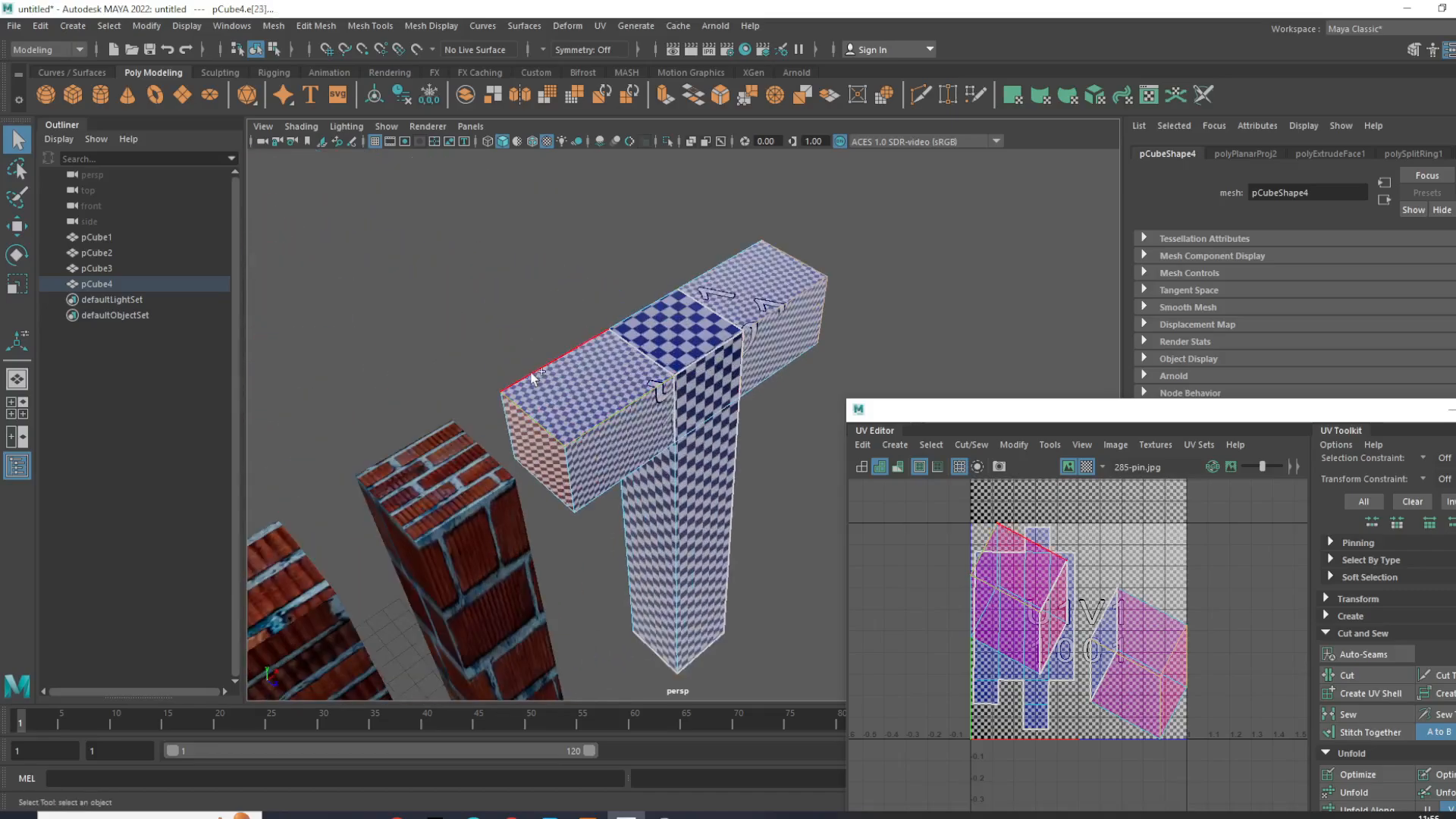
{"action": "left_click", "coordinate": [513, 431]}
{"action": "right_click_drag", "start_coordinate": [1067, 565], "coordinate": [1193, 600], "text": "shift"}
Step: Select both arm UV shells and move them sideways out of the tile, clear of the column's own shell
{"action": "left_click", "coordinate": [1039, 614]}
{"action": "left_click", "coordinate": [1158, 677], "text": "shift"}
{"action": "scroll", "coordinate": [1088, 618], "scroll_direction": "down", "scroll_amount": 3}
{"action": "key", "text": "w"}
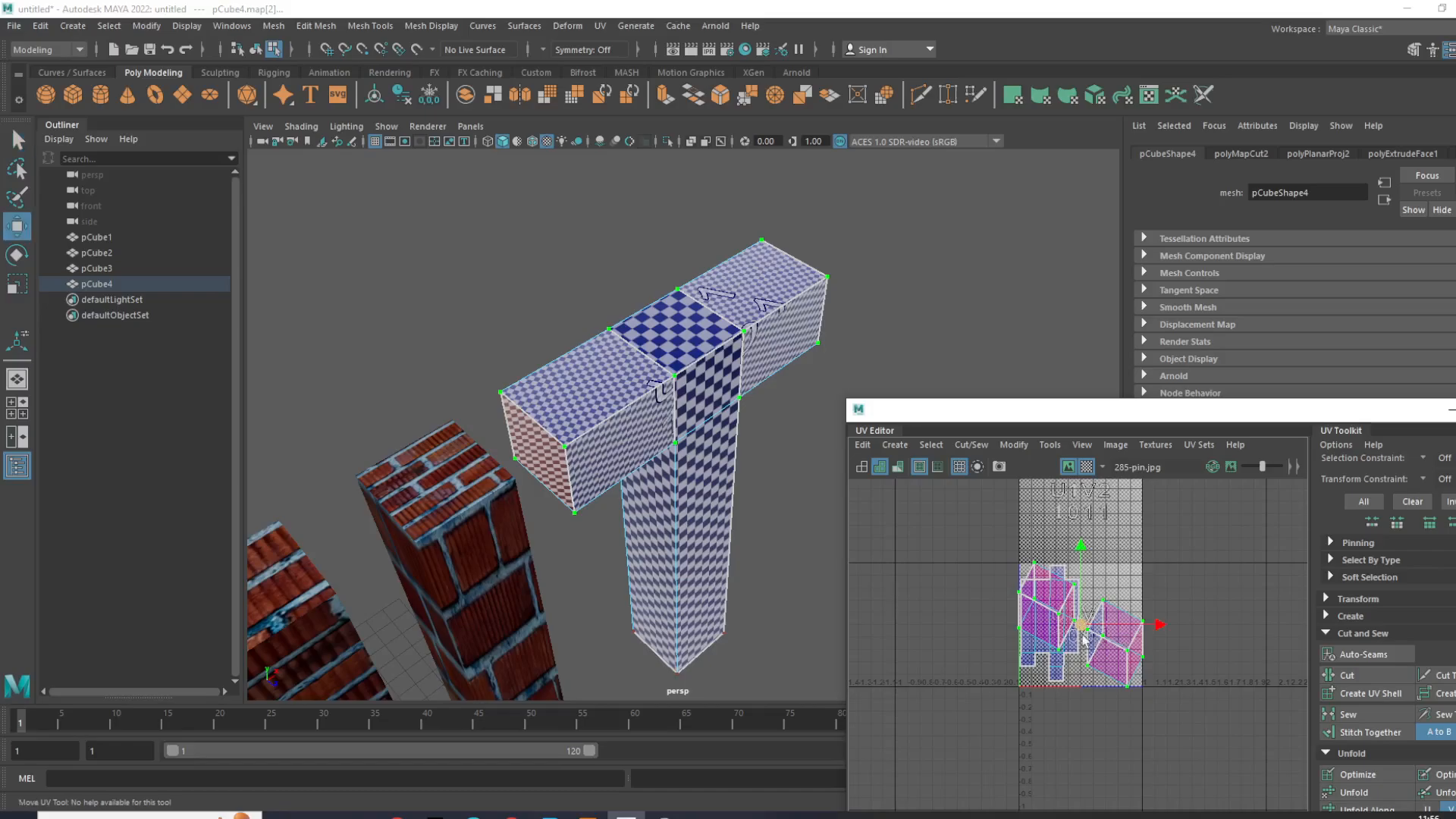
{"action": "left_click_drag", "start_coordinate": [1079, 627], "coordinate": [1196, 634]}
{"action": "middle_click_drag", "start_coordinate": [1190, 637], "coordinate": [1082, 605], "text": "alt"}
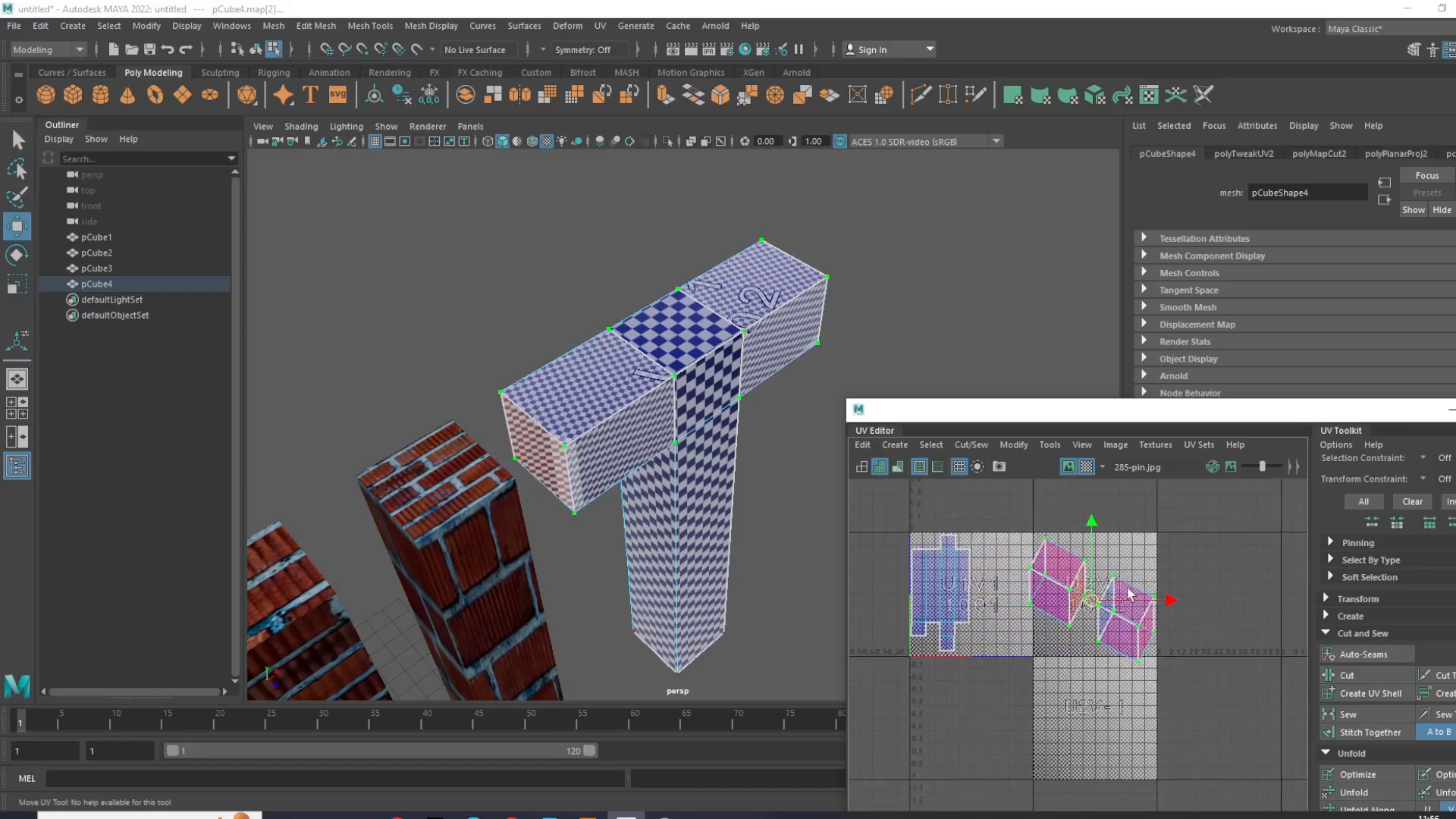
Step: Unfold the two arm shells and lay them out inside the UV tile, then return to object selection with the T column selected
{"action": "right_click_drag", "start_coordinate": [1149, 550], "coordinate": [957, 540], "text": "shift"}
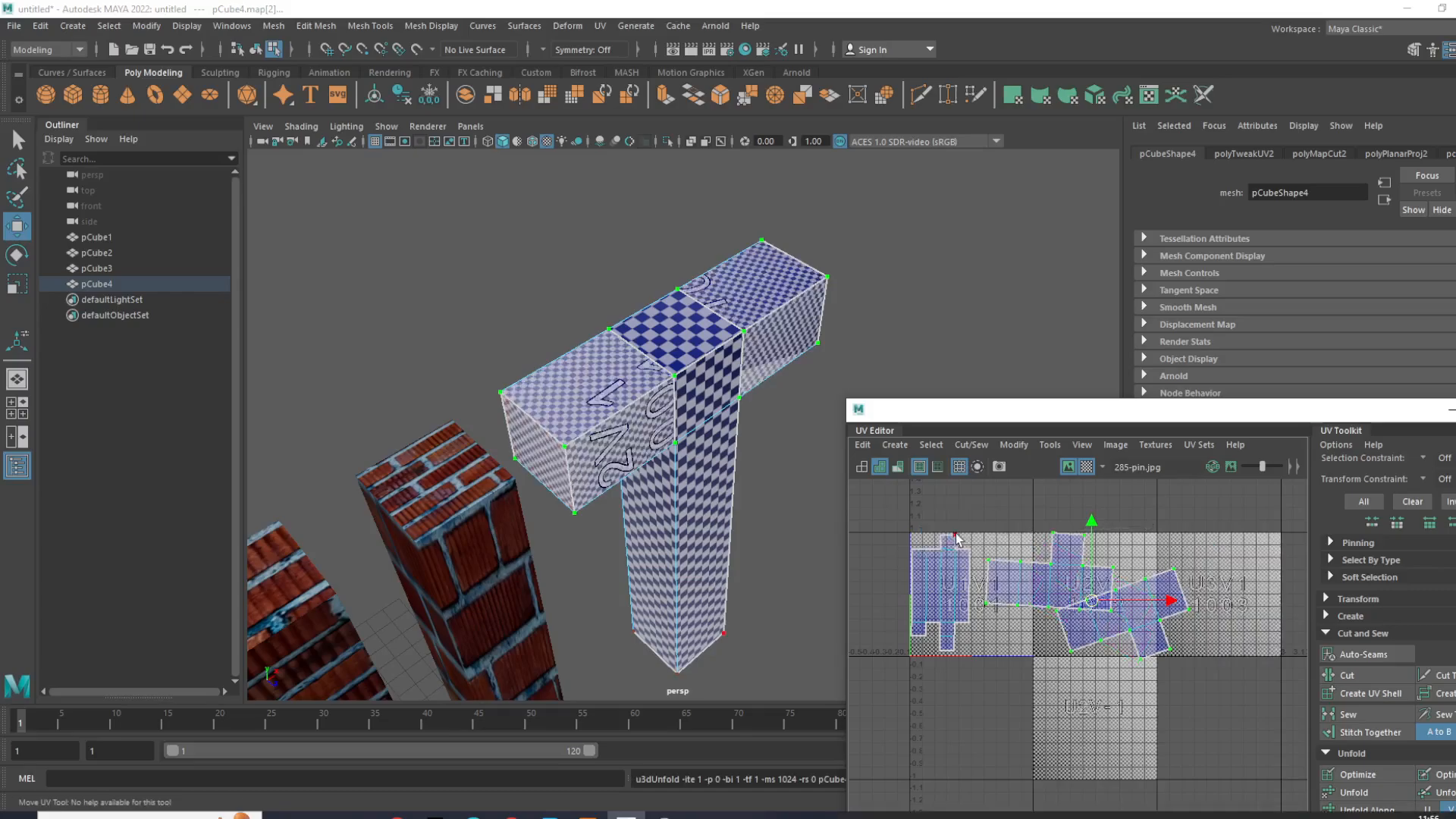
{"action": "right_click_drag", "start_coordinate": [1132, 565], "coordinate": [1138, 637], "text": "shift"}
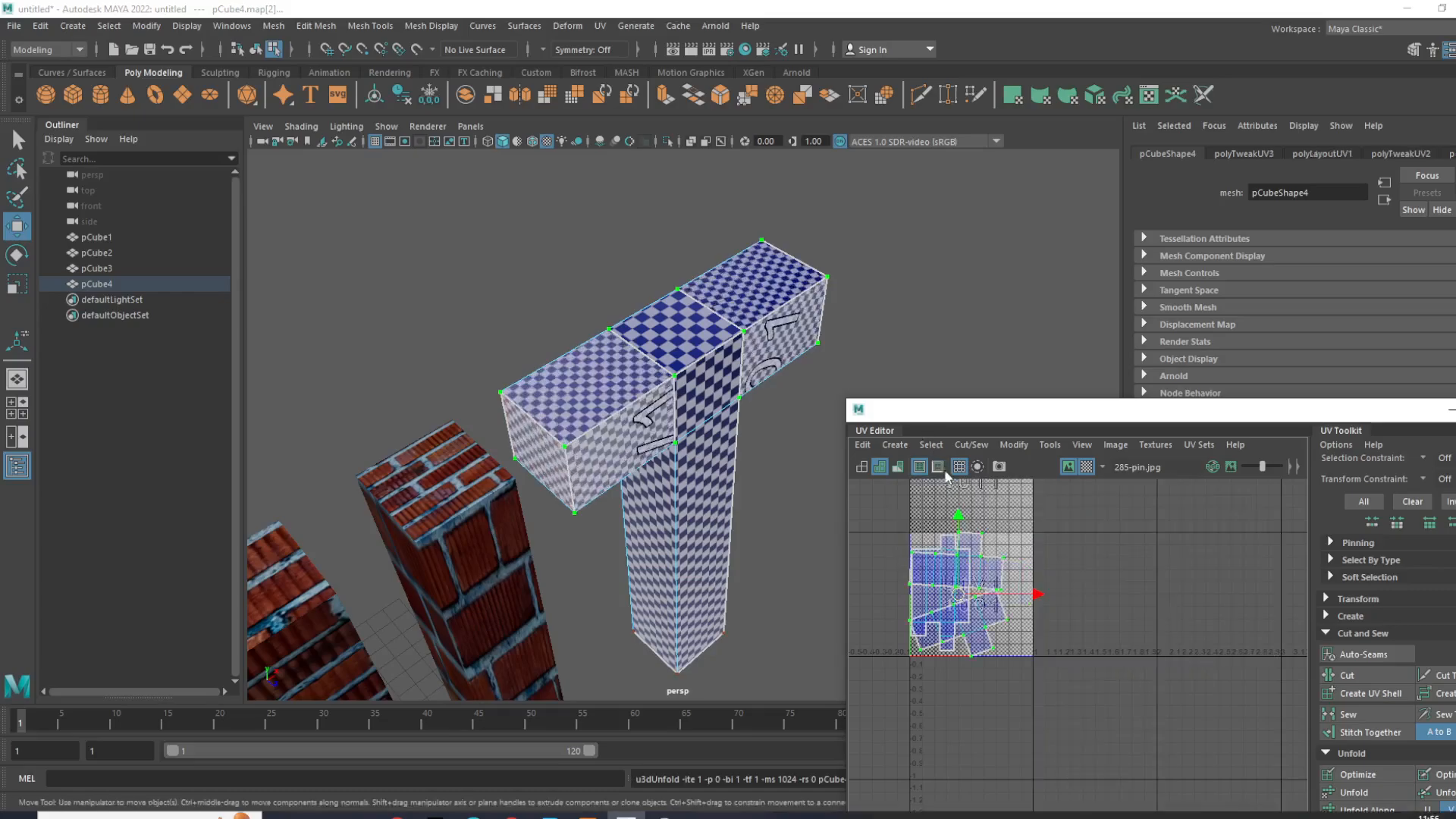
{"action": "right_click_drag", "start_coordinate": [594, 393], "coordinate": [682, 349]}
{"action": "left_click", "coordinate": [998, 218]}
{"action": "left_click_drag", "start_coordinate": [786, 358], "coordinate": [713, 318], "text": "alt"}
{"action": "left_click", "coordinate": [714, 319]}
{"action": "scroll", "coordinate": [1006, 621], "scroll_direction": "up", "scroll_amount": 2}
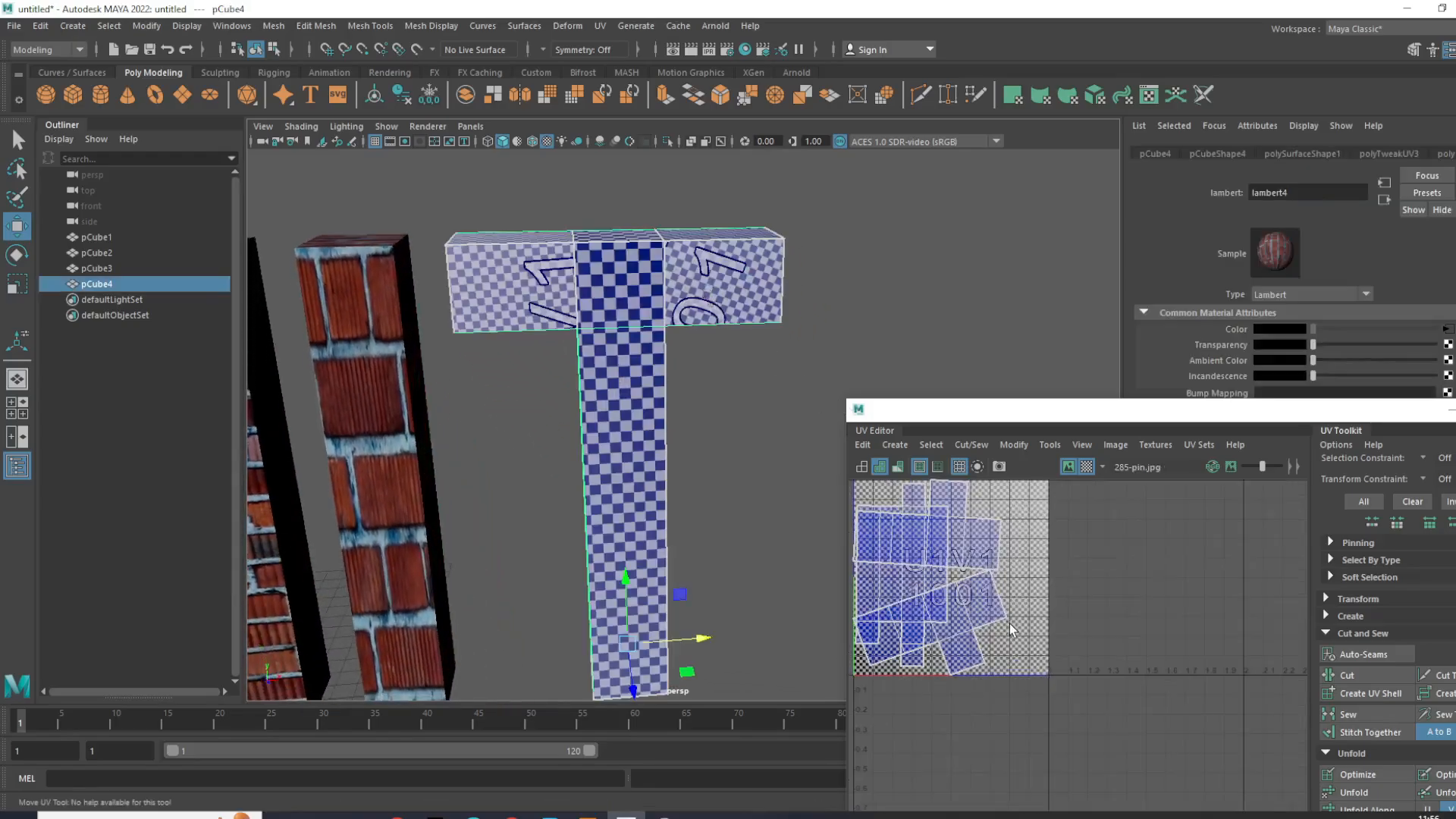
Step: Move the strongly tilted arm UV shell below the tile and rotate it until its long strip is horizontal
{"action": "right_click_drag", "start_coordinate": [992, 592], "coordinate": [1071, 610]}
{"action": "left_click_drag", "start_coordinate": [1019, 630], "coordinate": [995, 604]}
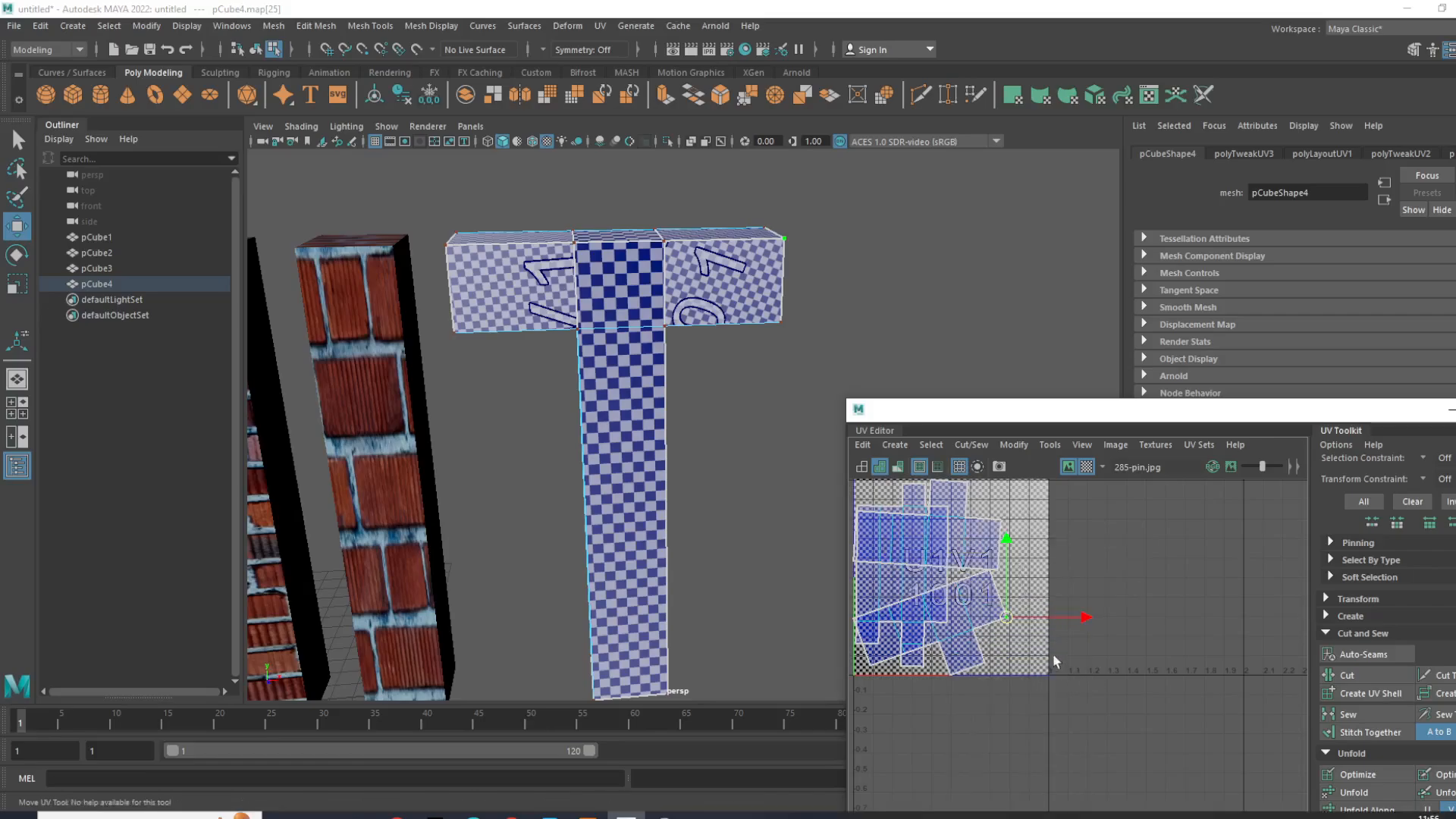
{"action": "middle_click_drag", "start_coordinate": [1030, 622], "coordinate": [1071, 551], "text": "alt"}
{"action": "right_click_drag", "start_coordinate": [1072, 550], "coordinate": [1139, 571], "text": "ctrl"}
{"action": "scroll", "coordinate": [1058, 578], "scroll_direction": "up", "scroll_amount": 2}
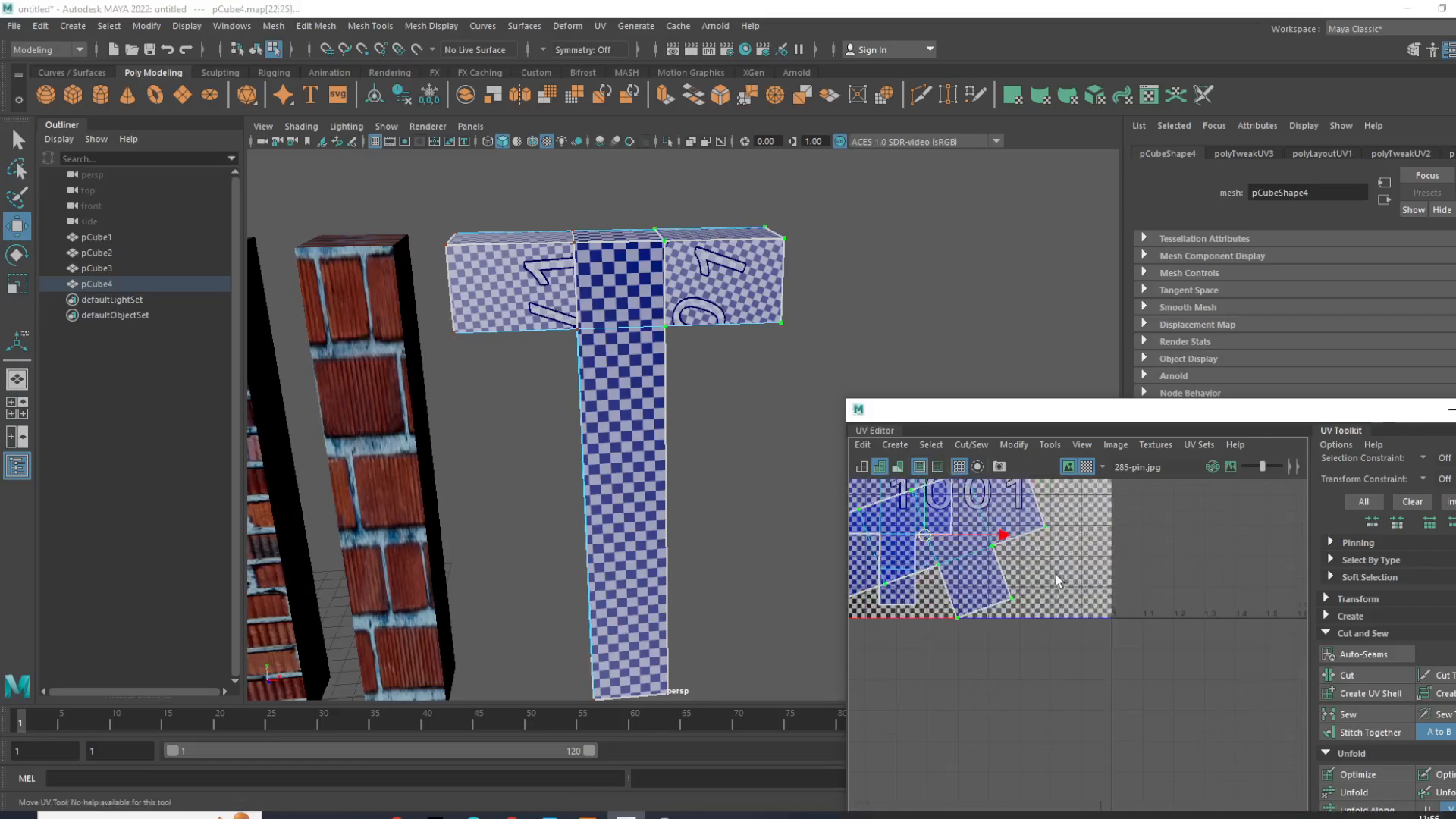
{"action": "middle_click_drag", "start_coordinate": [1043, 579], "coordinate": [1215, 609], "text": "alt"}
{"action": "left_click_drag", "start_coordinate": [1113, 568], "coordinate": [1143, 700]}
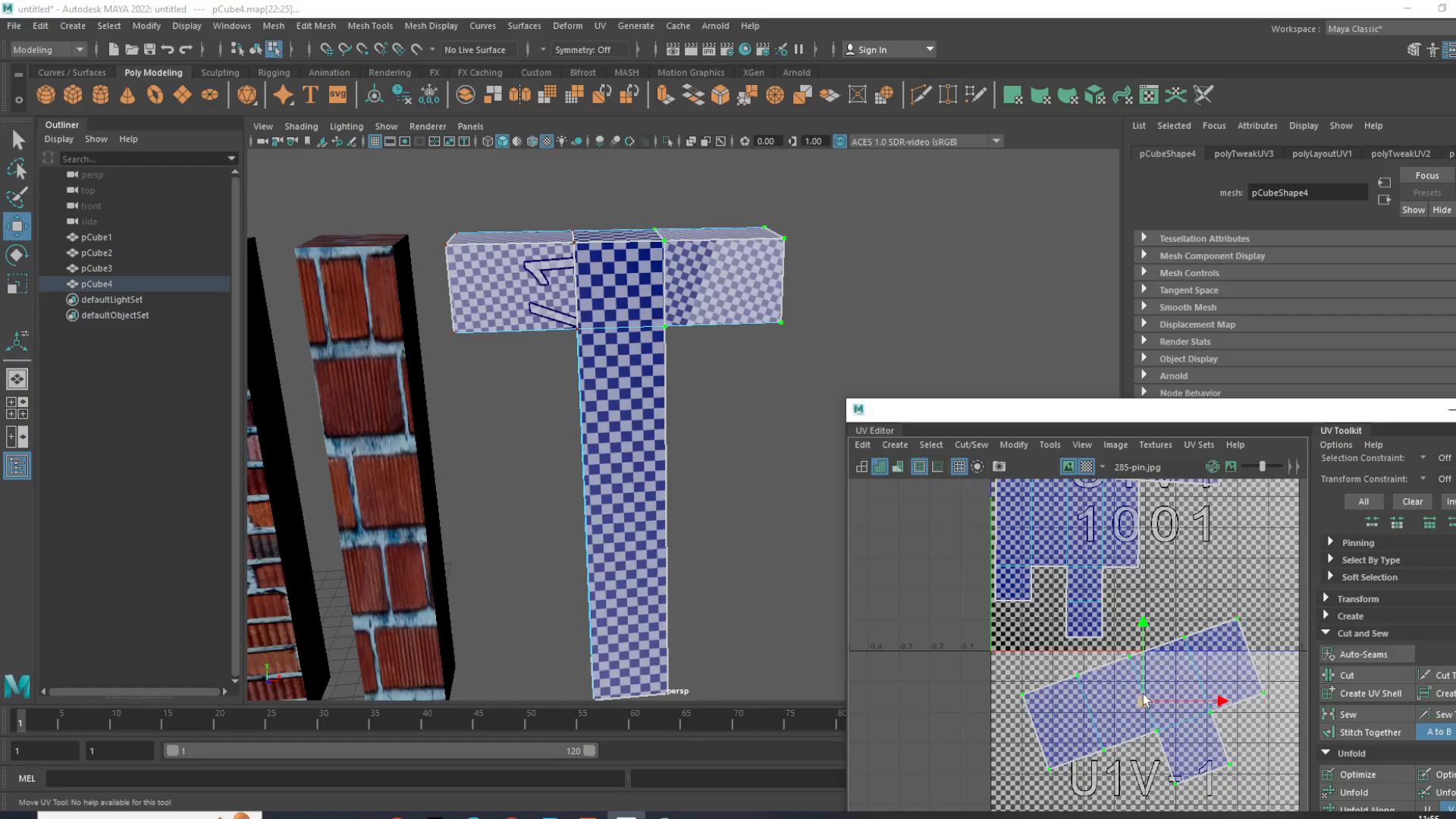
{"action": "middle_click_drag", "start_coordinate": [1144, 700], "coordinate": [1104, 583], "text": "alt"}
{"action": "scroll", "coordinate": [1106, 583], "scroll_direction": "up", "scroll_amount": 2}
{"action": "key", "text": "e"}
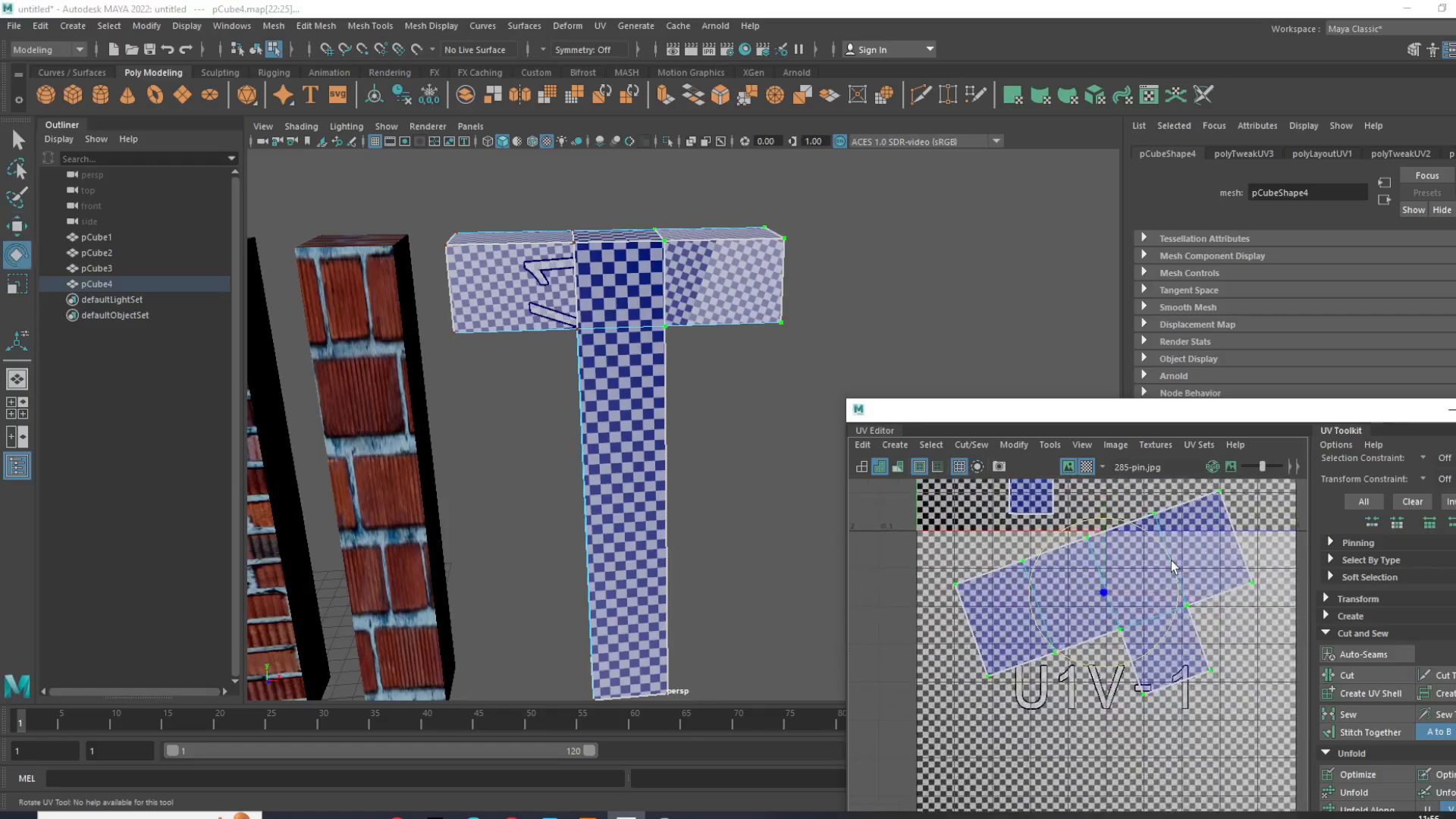
{"action": "left_click_drag", "start_coordinate": [1172, 565], "coordinate": [1179, 592]}
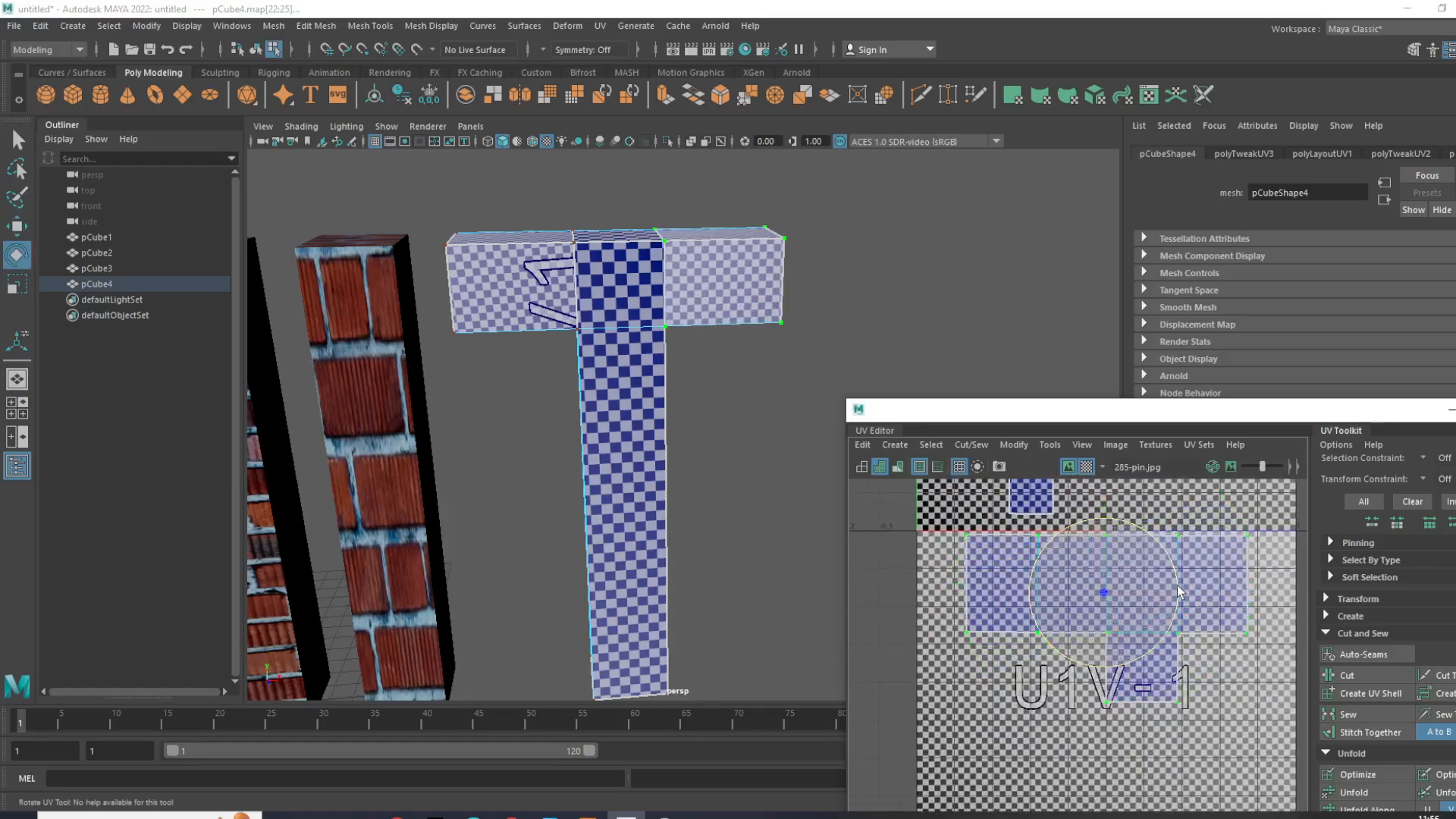
{"action": "scroll", "coordinate": [1179, 592], "scroll_direction": "down", "scroll_amount": 3}
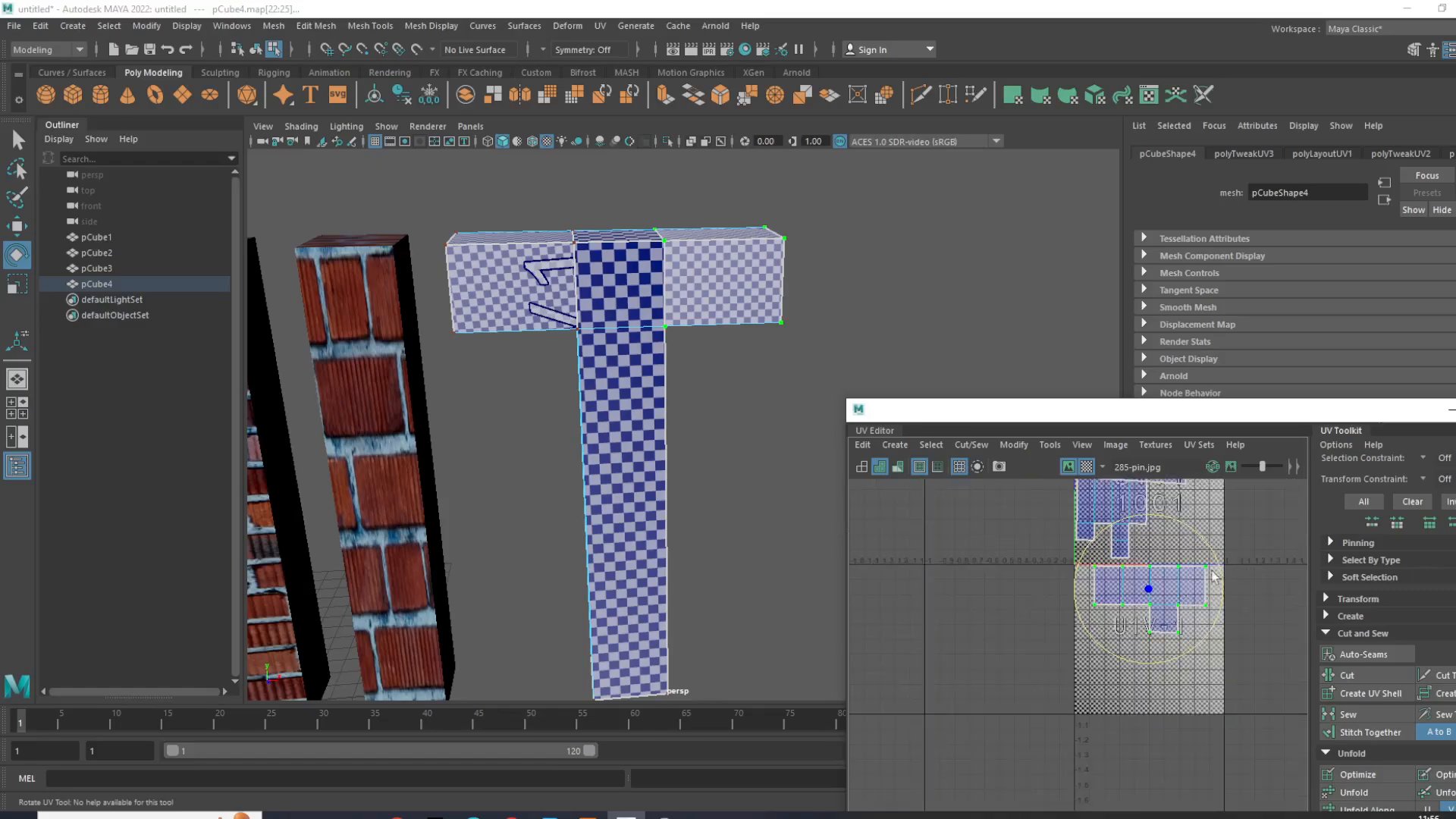
Step: Rotate the other arm's UV shell until it is level and move it beside the column's shell so they no longer overlap
{"action": "scroll", "coordinate": [1001, 613], "scroll_direction": "down", "scroll_amount": 3}
{"action": "left_click", "coordinate": [997, 606]}
{"action": "scroll", "coordinate": [1034, 556], "scroll_direction": "up", "scroll_amount": 4}
{"action": "middle_click_drag", "start_coordinate": [1033, 556], "coordinate": [1001, 665], "text": "alt"}
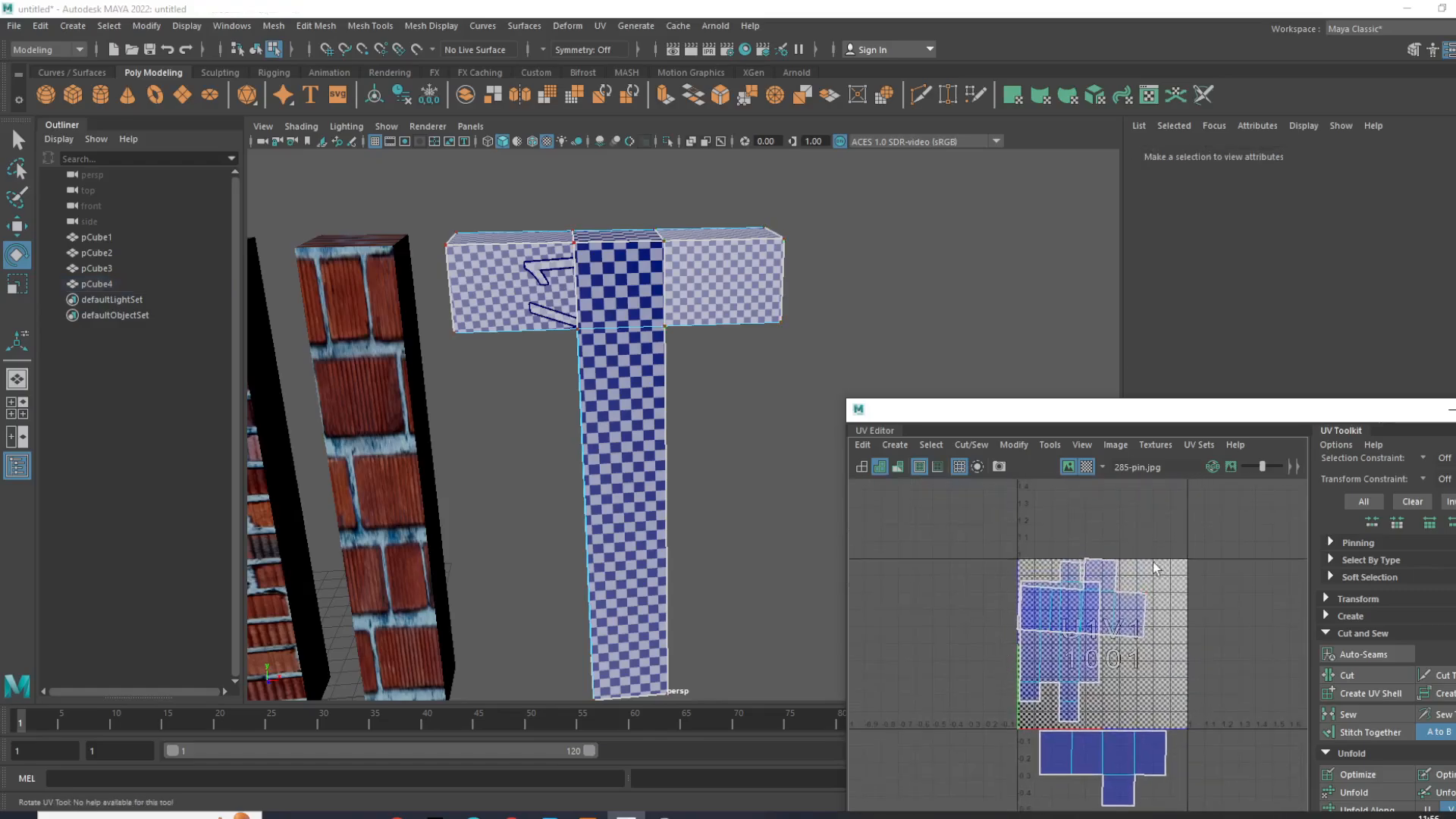
{"action": "left_click_drag", "start_coordinate": [1136, 571], "coordinate": [1153, 605]}
{"action": "right_click_drag", "start_coordinate": [1149, 605], "coordinate": [1264, 659], "text": "ctrl"}
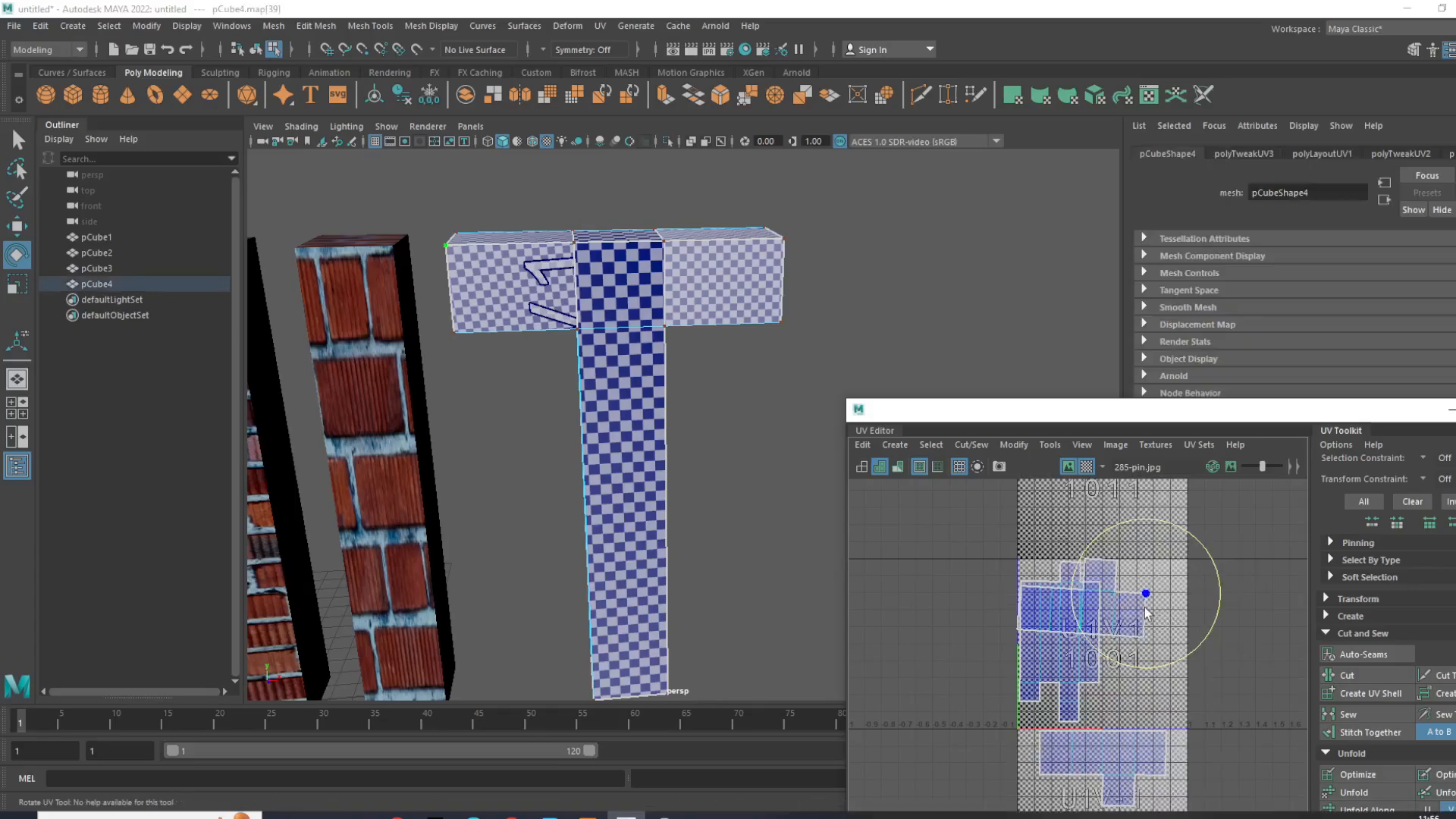
{"action": "right_click_drag", "start_coordinate": [1146, 613], "coordinate": [1222, 616], "text": "ctrl"}
{"action": "left_click_drag", "start_coordinate": [1158, 594], "coordinate": [1158, 589]}
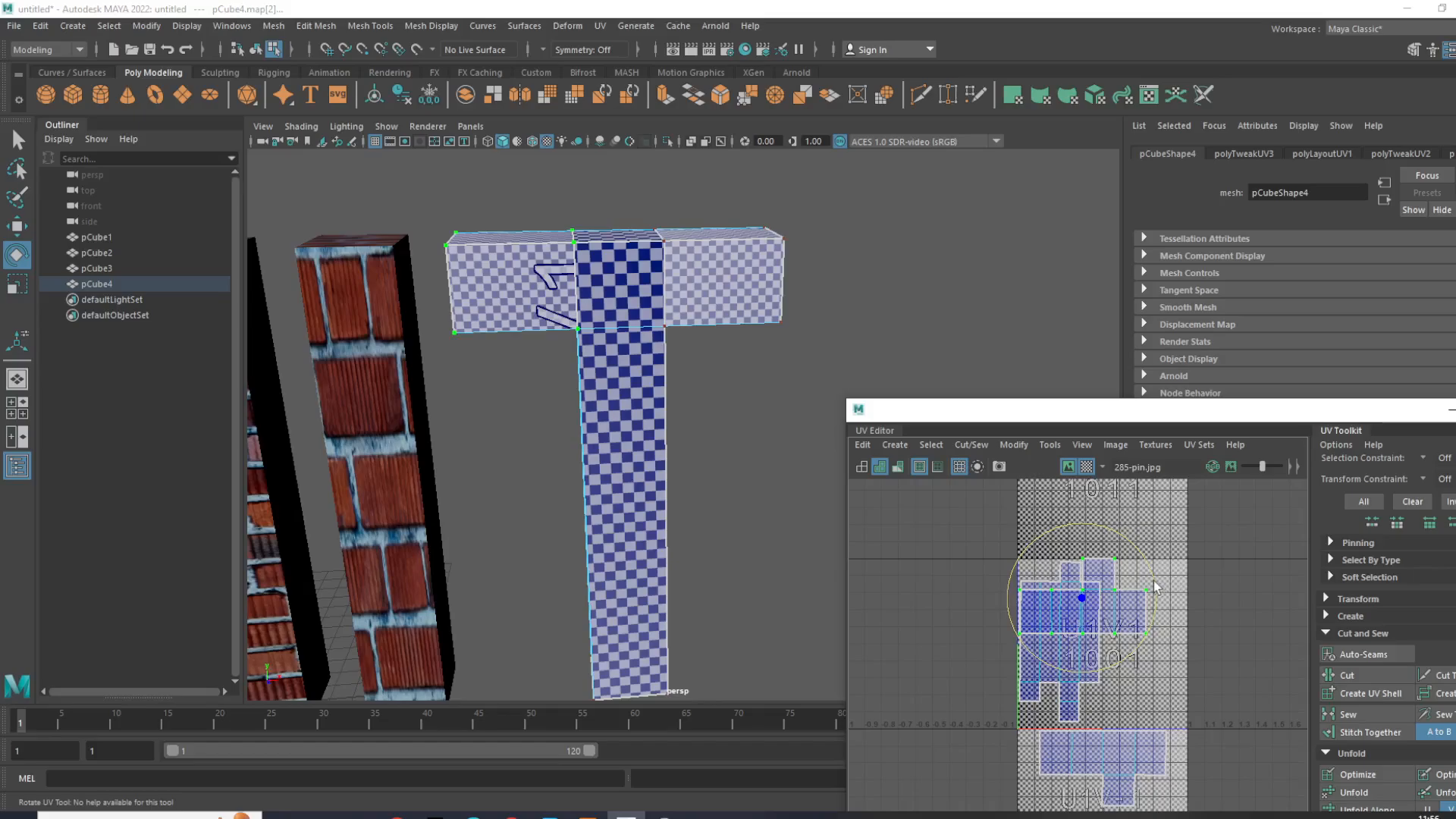
{"action": "key", "text": "w"}
{"action": "left_click_drag", "start_coordinate": [1078, 598], "coordinate": [1168, 627]}
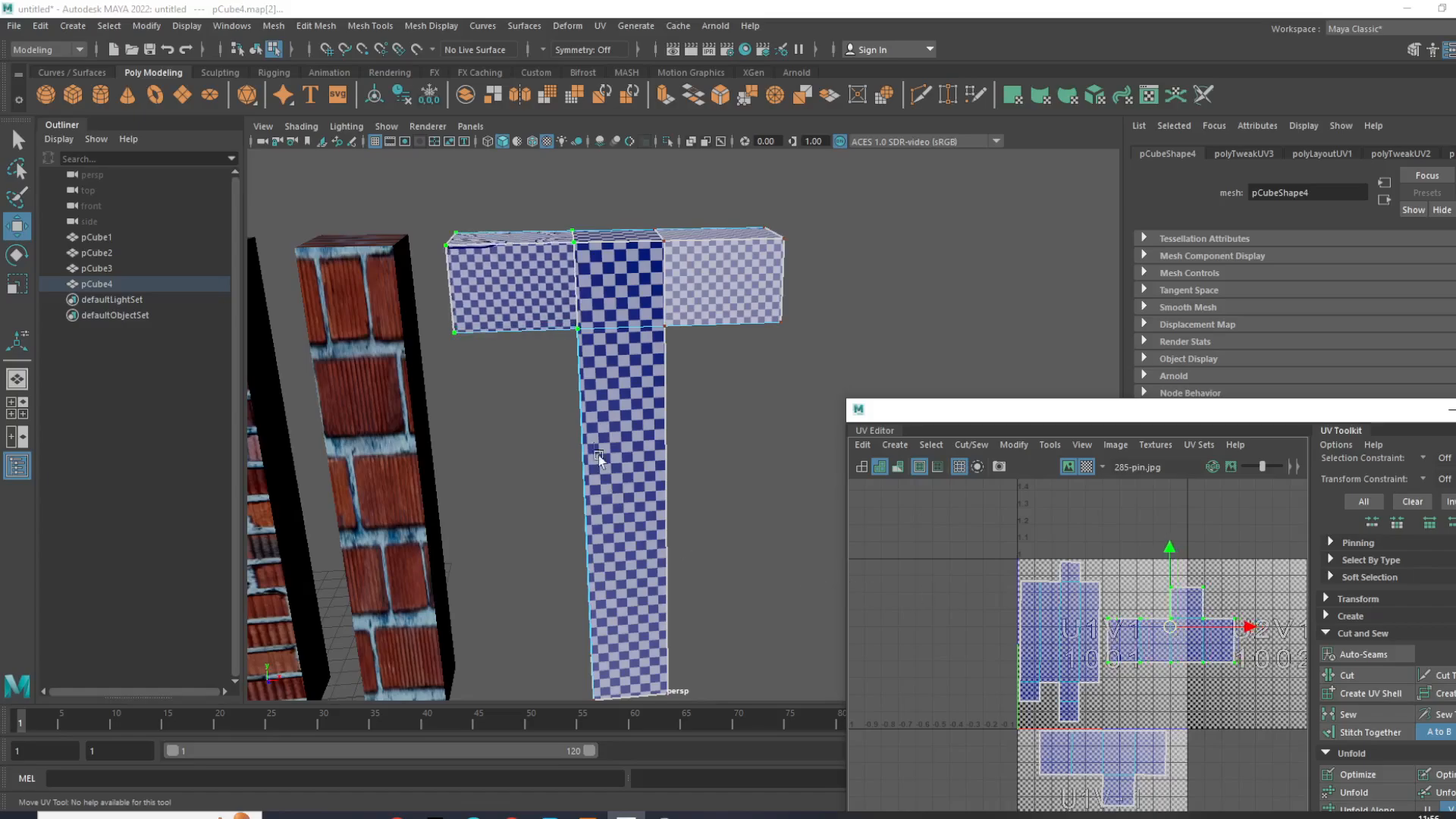
Step: Return to object selection and examine the brick texture on the T column's arms beside the other columns
{"action": "right_click_drag", "start_coordinate": [602, 396], "coordinate": [676, 373]}
{"action": "left_click", "coordinate": [786, 383]}
{"action": "scroll", "coordinate": [756, 410], "scroll_direction": "down", "scroll_amount": 5}
{"action": "mouse_move", "coordinate": [747, 443]}
{"action": "left_mouse_down", "text": "alt"}
{"action": "mouse_move", "coordinate": [645, 465]}
{"action": "mouse_move", "coordinate": [767, 442]}
{"action": "left_mouse_up", "text": "alt"}
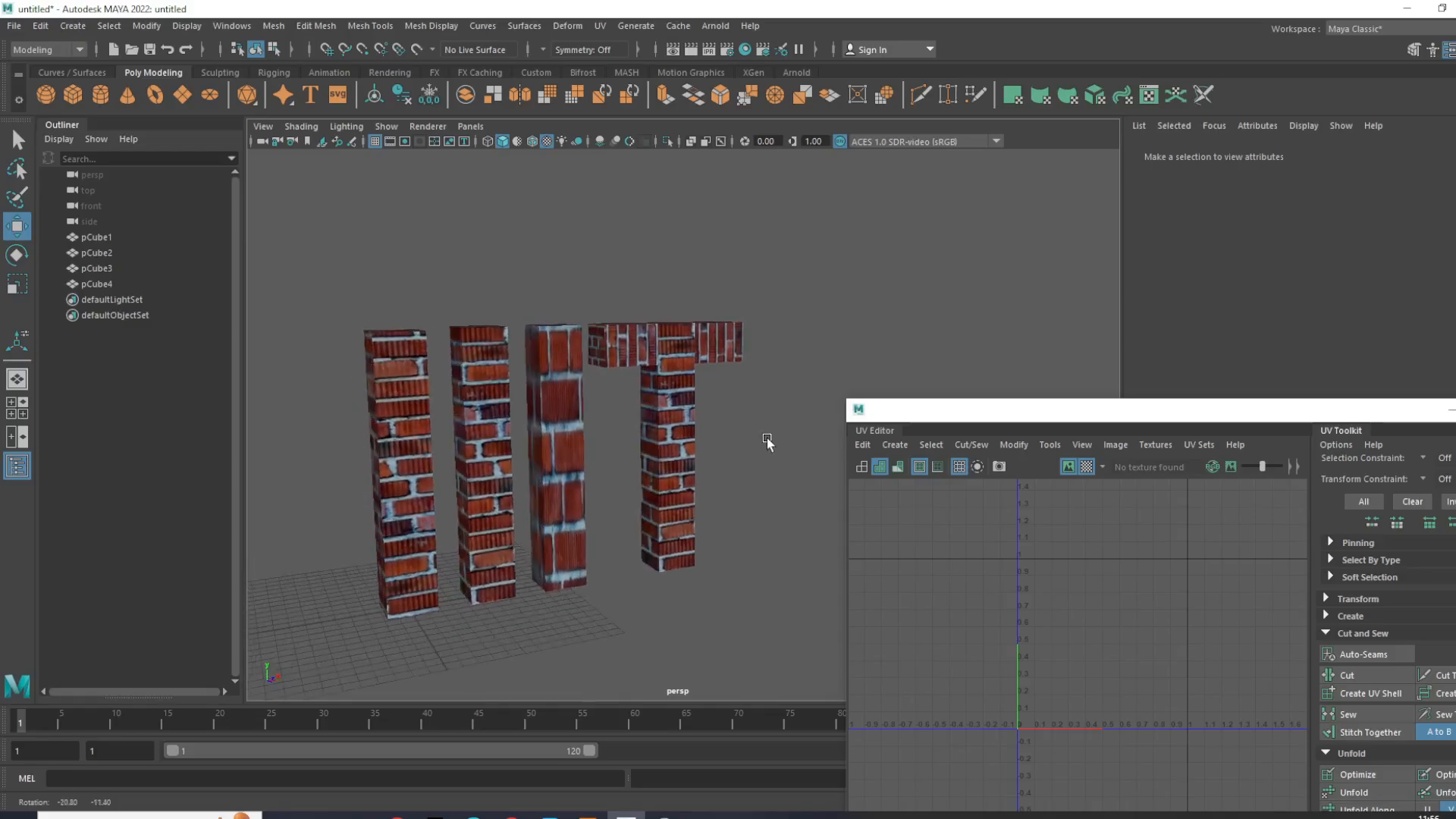
{"action": "left_click", "coordinate": [667, 389]}
{"action": "left_click", "coordinate": [820, 373]}
{"action": "scroll", "coordinate": [722, 334], "scroll_direction": "up", "scroll_amount": 5}
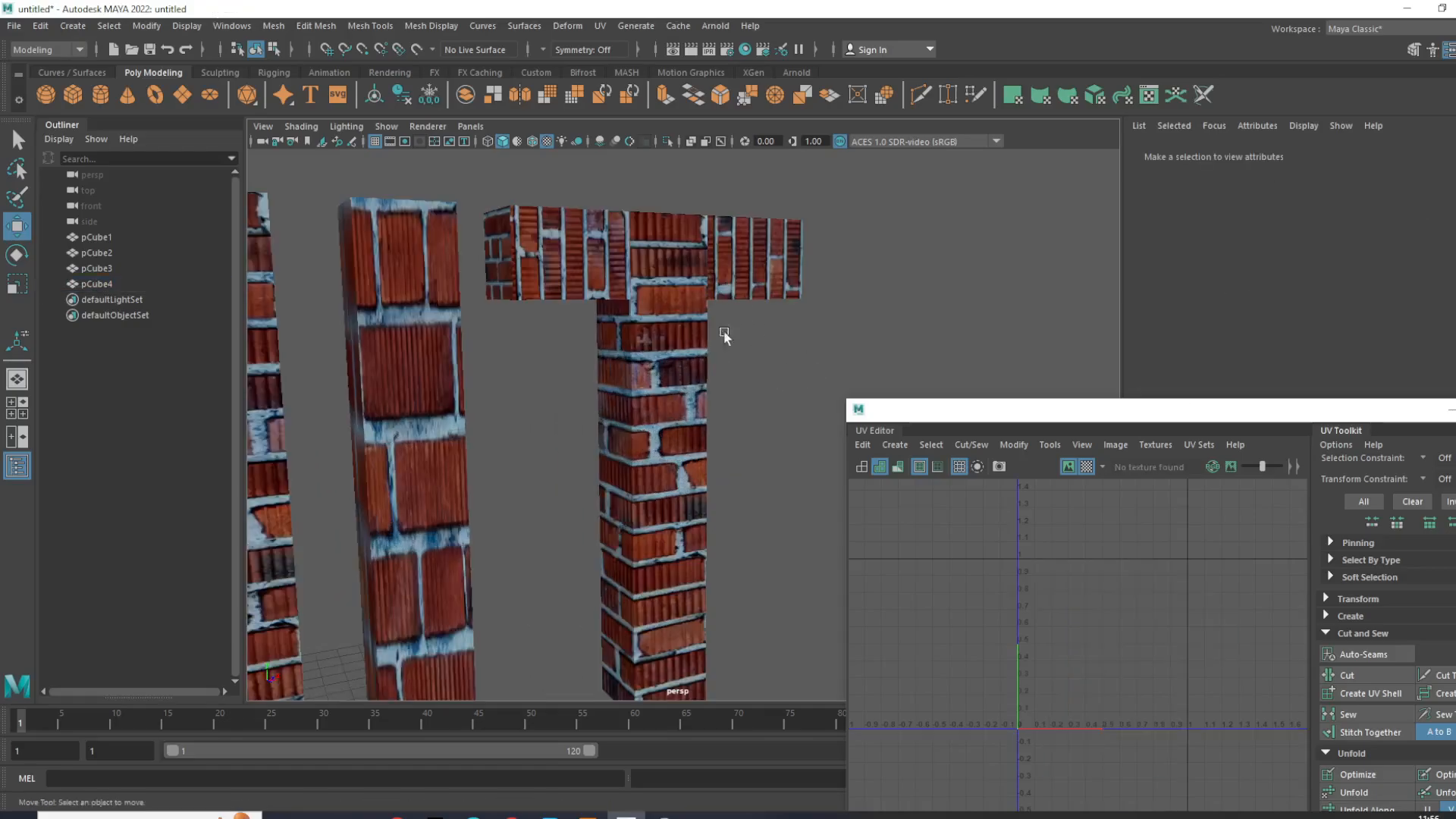
{"action": "scroll", "coordinate": [419, 303], "scroll_direction": "down", "scroll_amount": 5}
{"action": "left_click_drag", "start_coordinate": [470, 285], "coordinate": [512, 249], "text": "alt"}
Step: Select all four columns to compare their checker patterns and UV layouts, and clear the selection to compare the brick textures
{"action": "left_click_drag", "start_coordinate": [393, 241], "coordinate": [734, 331]}
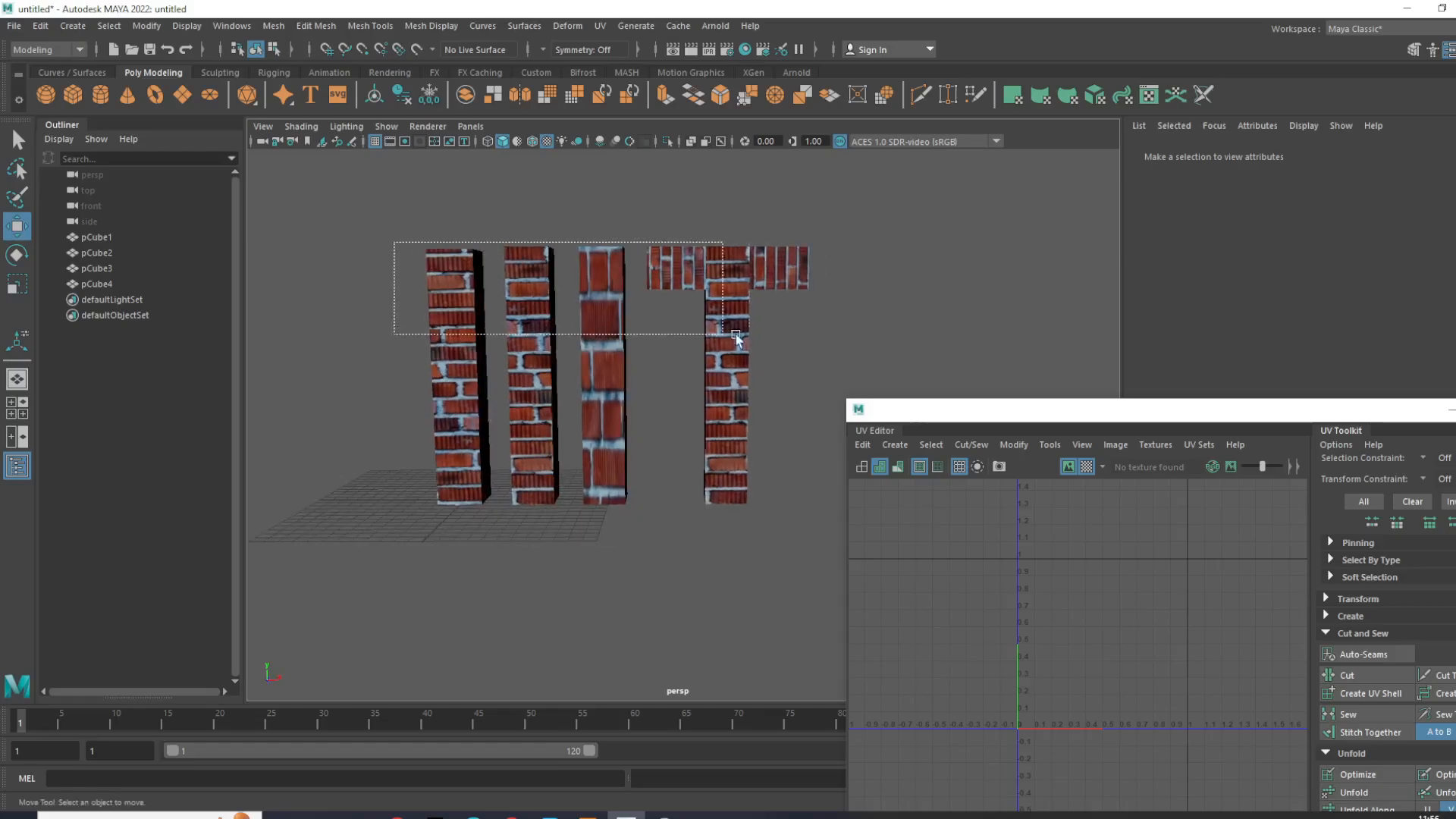
{"action": "scroll", "coordinate": [734, 332], "scroll_direction": "up", "scroll_amount": 5}
{"action": "middle_click_drag", "start_coordinate": [734, 332], "coordinate": [794, 366], "text": "alt"}
{"action": "left_click_drag", "start_coordinate": [794, 365], "coordinate": [826, 349], "text": "alt"}
{"action": "scroll", "coordinate": [825, 350], "scroll_direction": "down", "scroll_amount": 3}
{"action": "middle_click_drag", "start_coordinate": [826, 350], "coordinate": [769, 362], "text": "alt"}
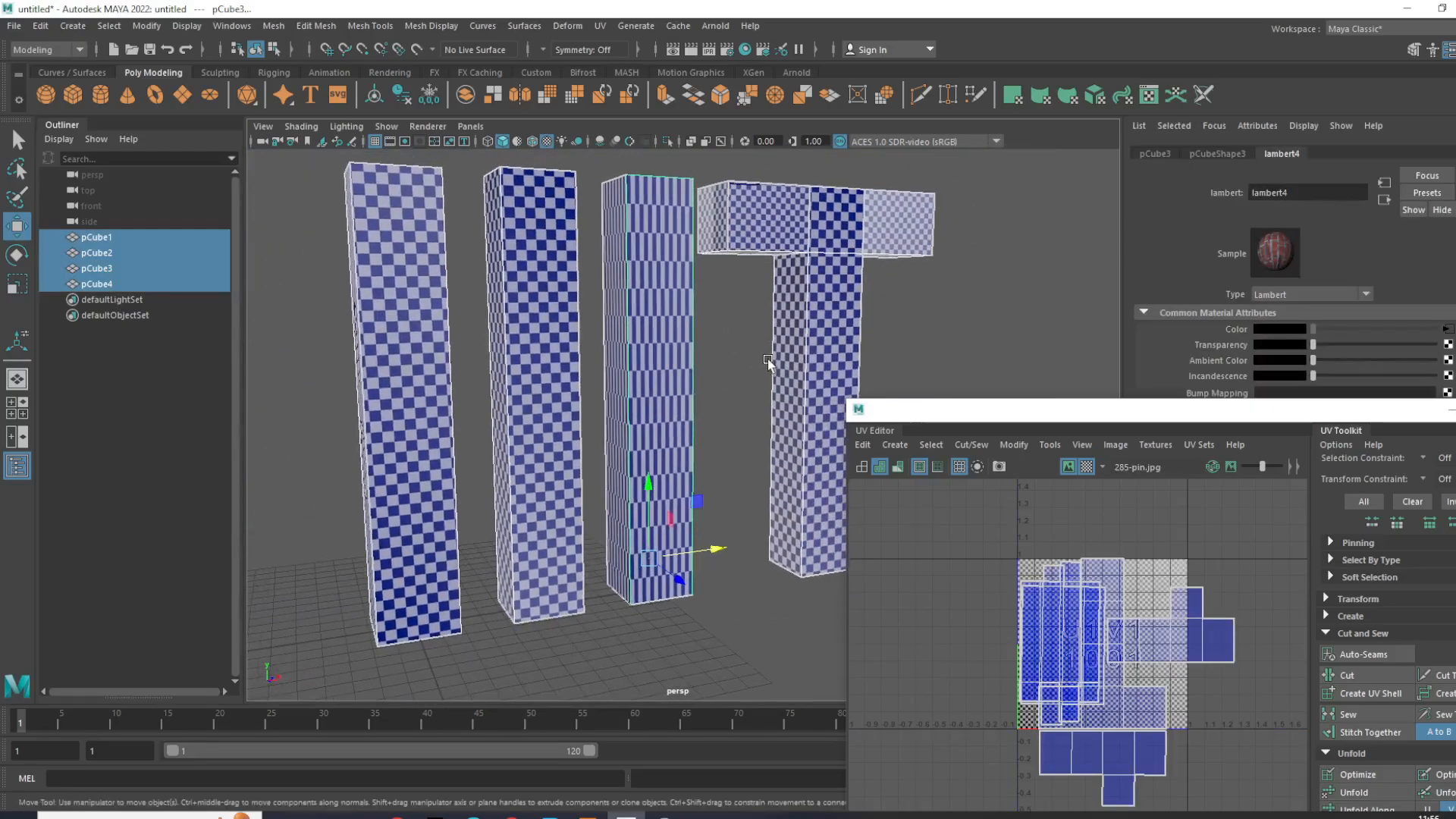
{"action": "left_click", "coordinate": [765, 390]}
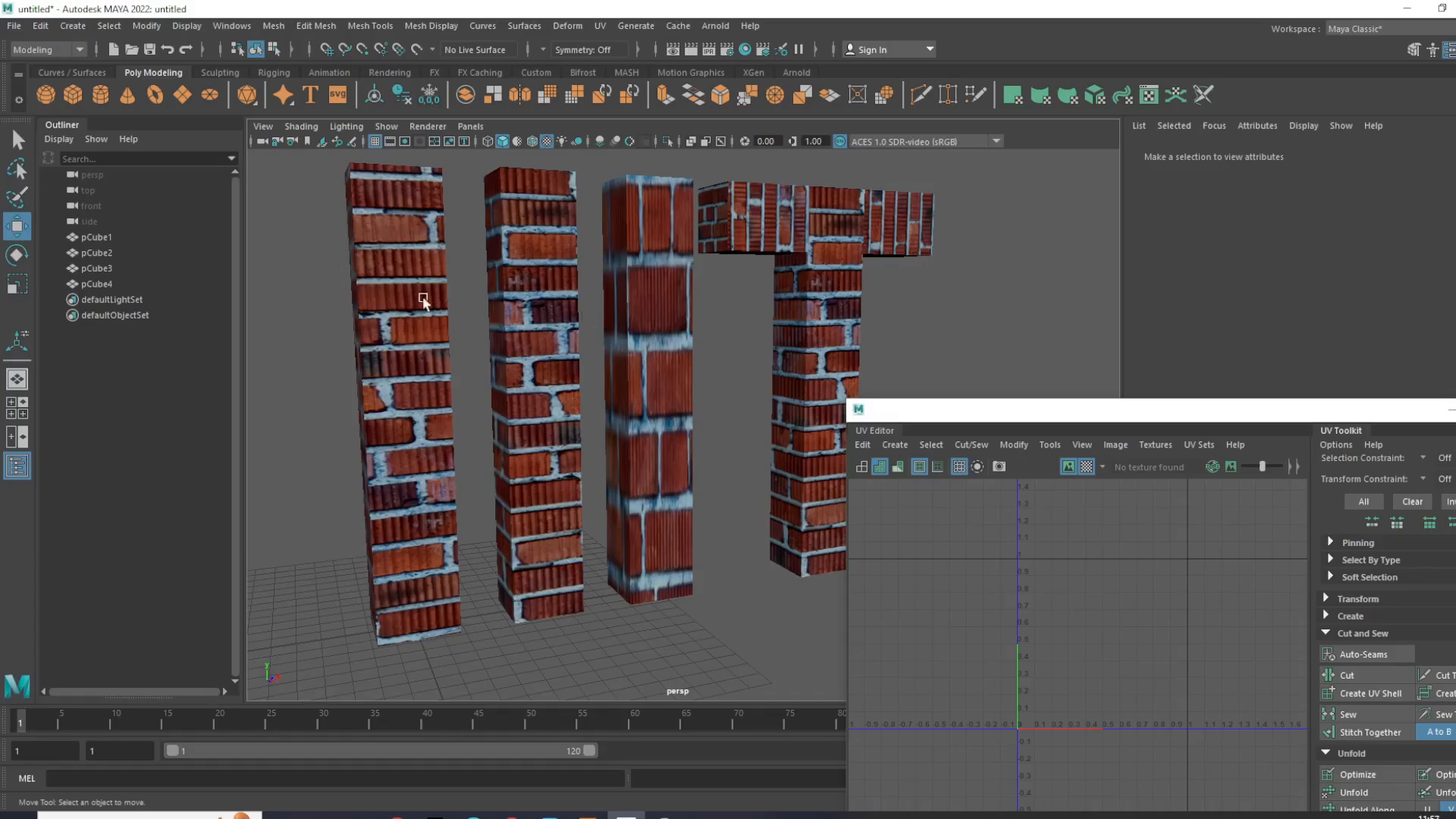
{"action": "left_click_drag", "start_coordinate": [356, 255], "coordinate": [1042, 316]}
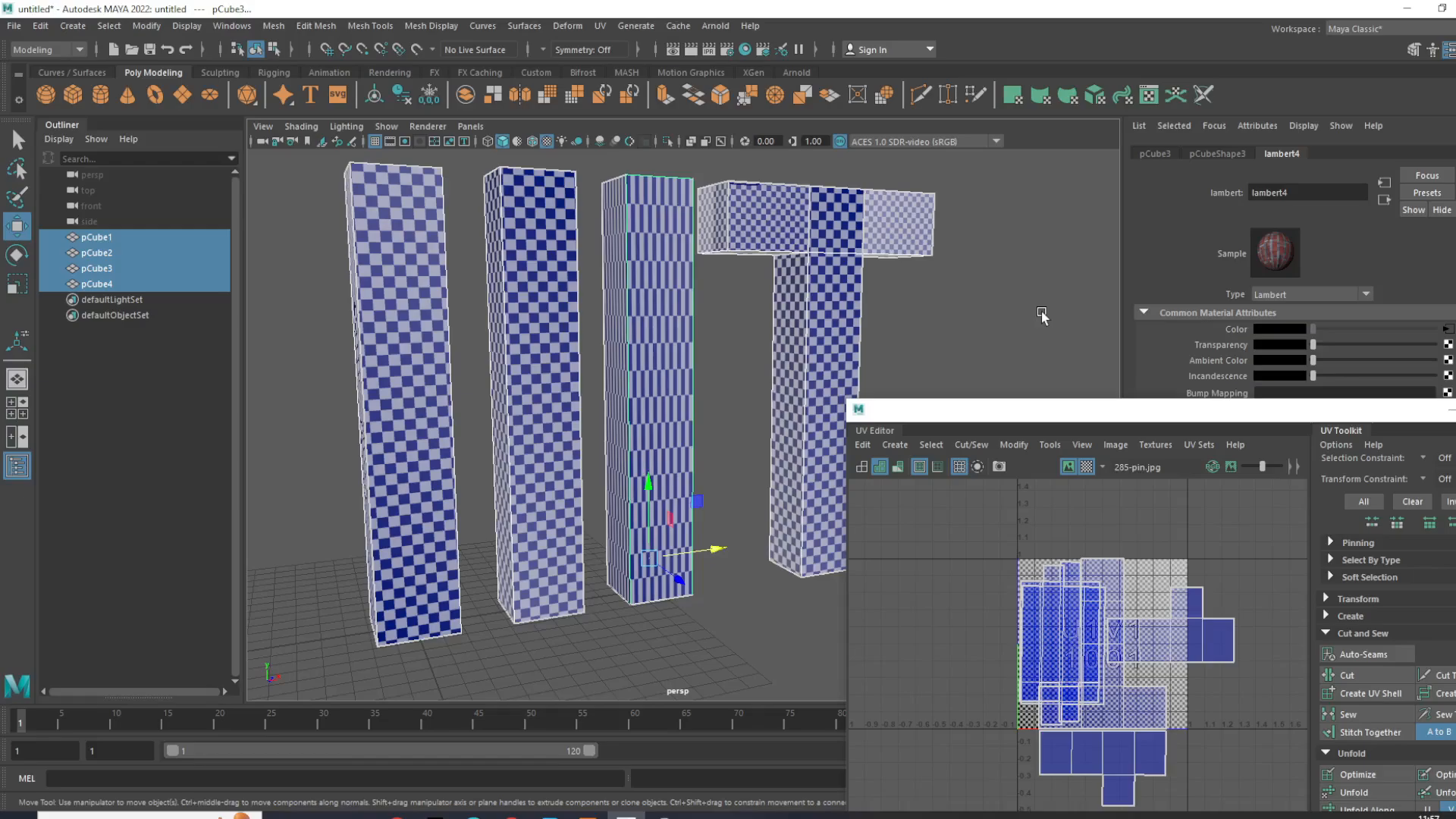
{"action": "left_click", "coordinate": [750, 337]}
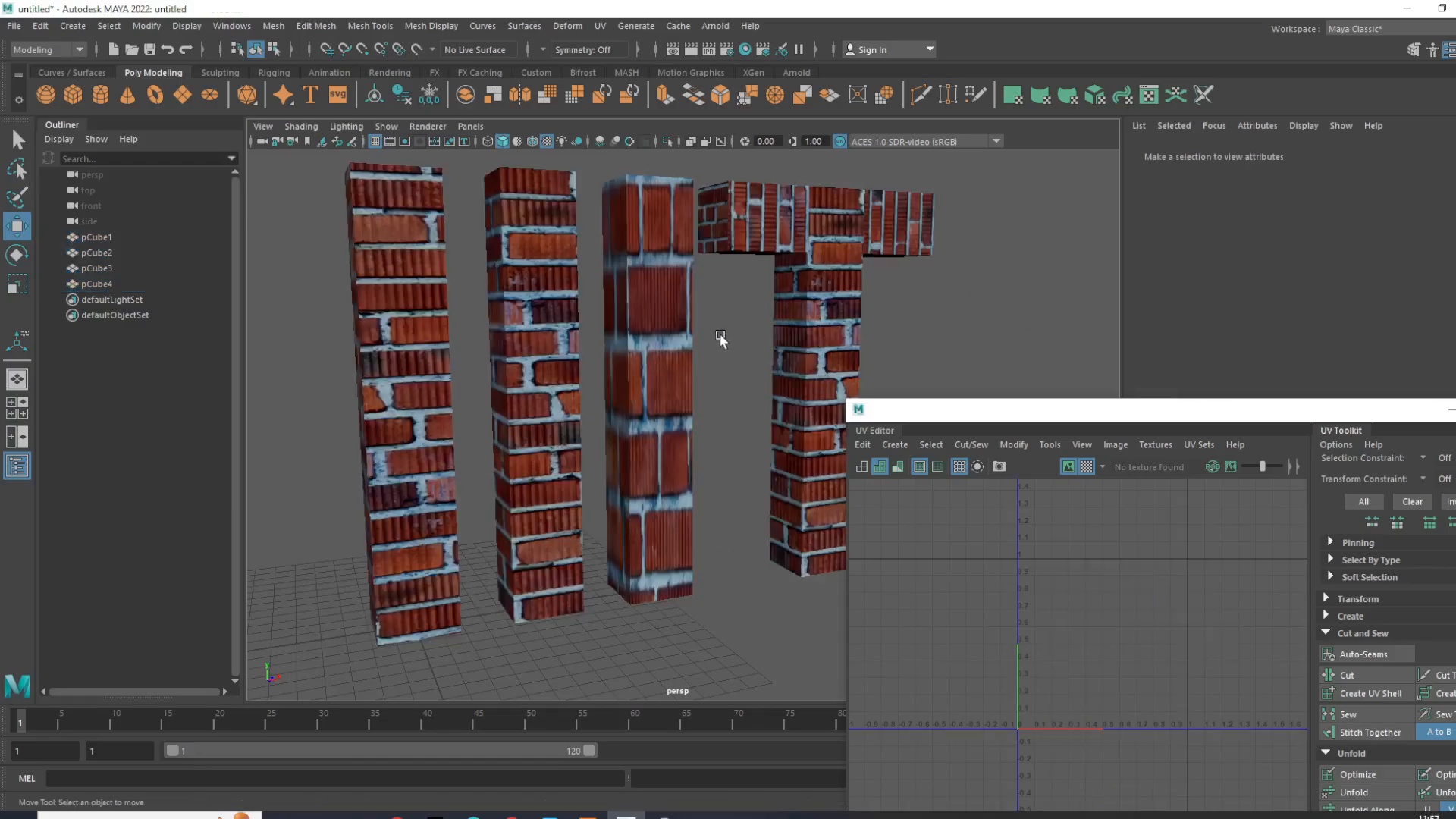
Step: Shorten the stretched-texture column, extrude its top face diagonally toward the T column with a tilted end, and clear the selection
{"action": "left_click", "coordinate": [671, 337]}
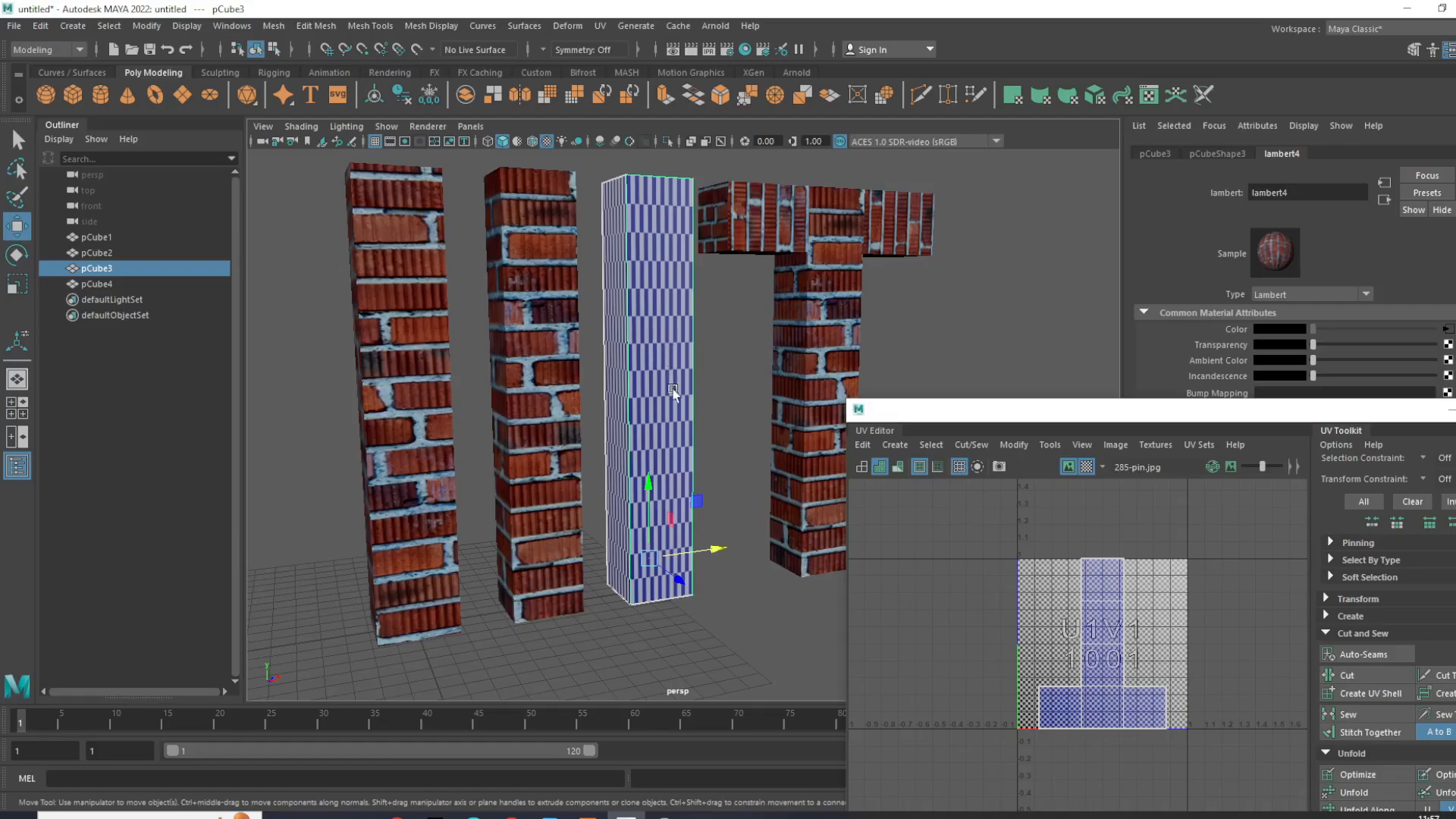
{"action": "right_click_drag", "start_coordinate": [662, 248], "coordinate": [662, 287]}
{"action": "left_click", "coordinate": [661, 287]}
{"action": "scroll", "coordinate": [660, 292], "scroll_direction": "down", "scroll_amount": 6}
{"action": "left_click", "coordinate": [656, 310]}
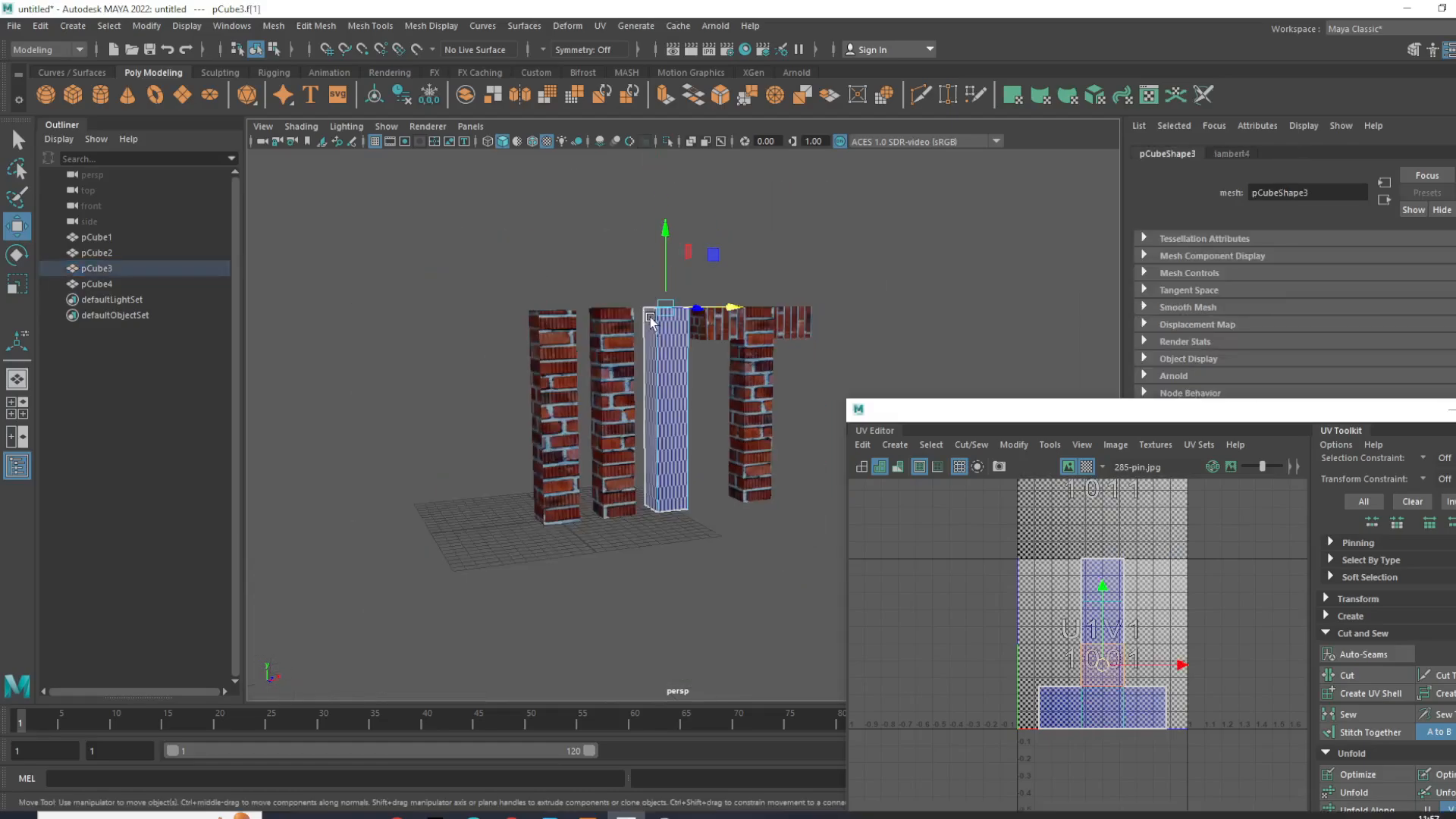
{"action": "left_click_drag", "start_coordinate": [651, 314], "coordinate": [660, 249], "text": "alt"}
{"action": "left_click_drag", "start_coordinate": [716, 311], "coordinate": [799, 304]}
{"action": "left_click_drag", "start_coordinate": [796, 306], "coordinate": [693, 292], "text": "alt"}
{"action": "middle_click_drag", "start_coordinate": [693, 293], "coordinate": [746, 347], "text": "alt"}
{"action": "left_click_drag", "start_coordinate": [746, 346], "coordinate": [744, 415], "text": "alt"}
{"action": "key", "text": "e"}
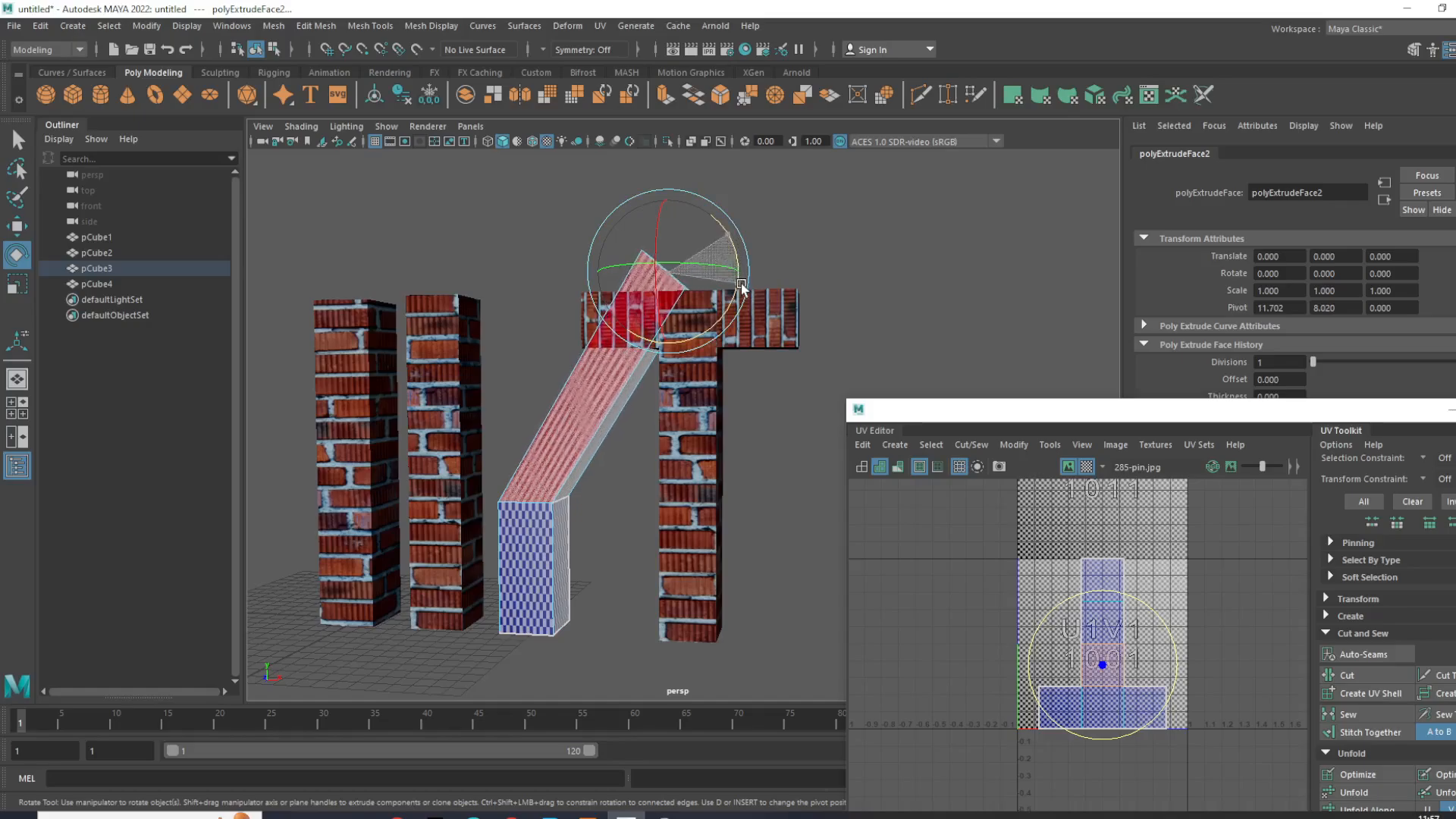
{"action": "left_click", "coordinate": [806, 220]}
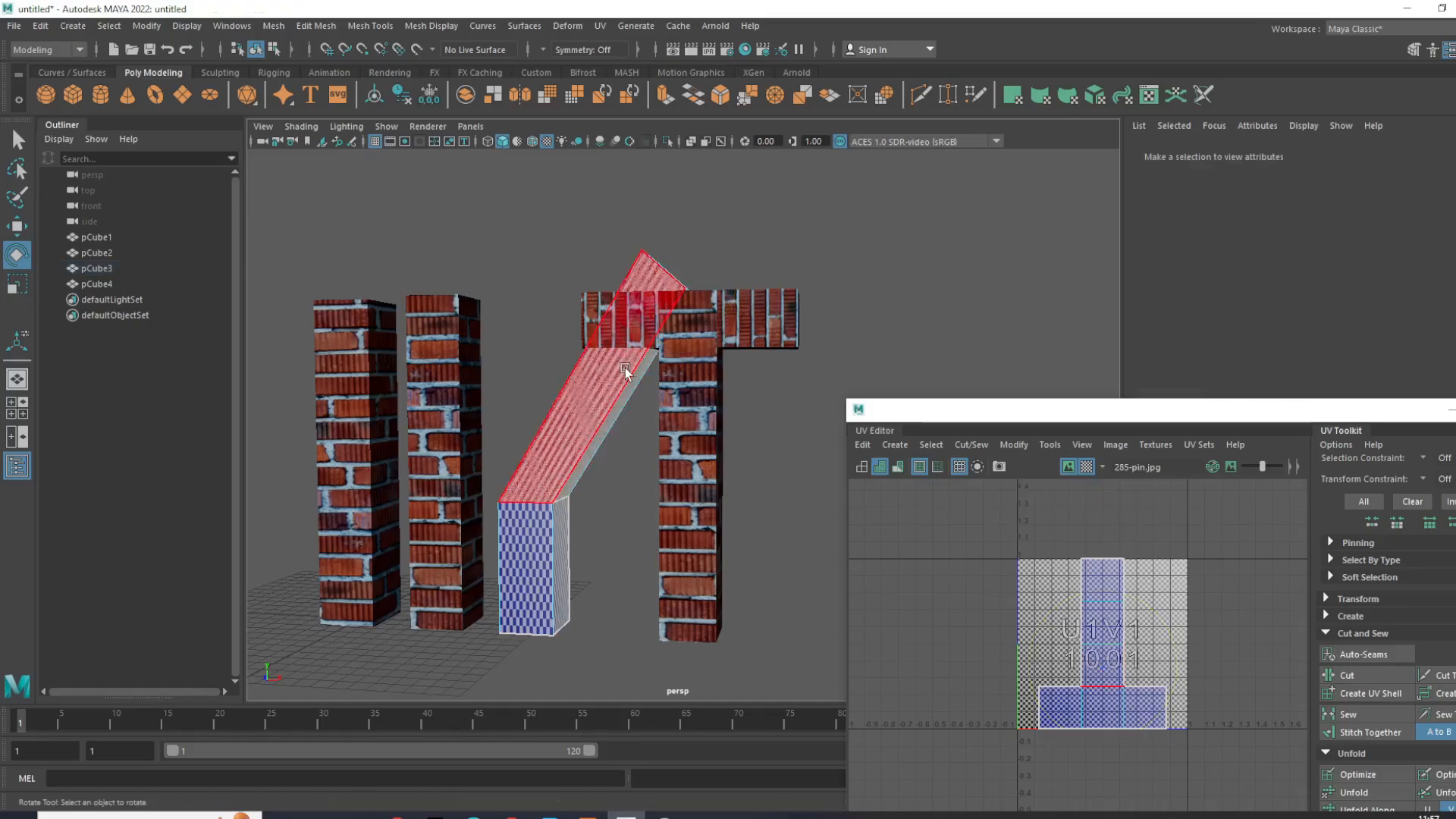
Step: Insert an edge loop across the middle of the diagonal extrusion and move it away from the T column to bend the arm
{"action": "left_click", "coordinate": [607, 421]}
{"action": "right_click_drag", "start_coordinate": [673, 370], "coordinate": [862, 493], "text": "ctrl"}
{"action": "scroll", "coordinate": [653, 432], "scroll_direction": "up", "scroll_amount": 5}
{"action": "middle_click_drag", "start_coordinate": [653, 433], "coordinate": [752, 485], "text": "alt"}
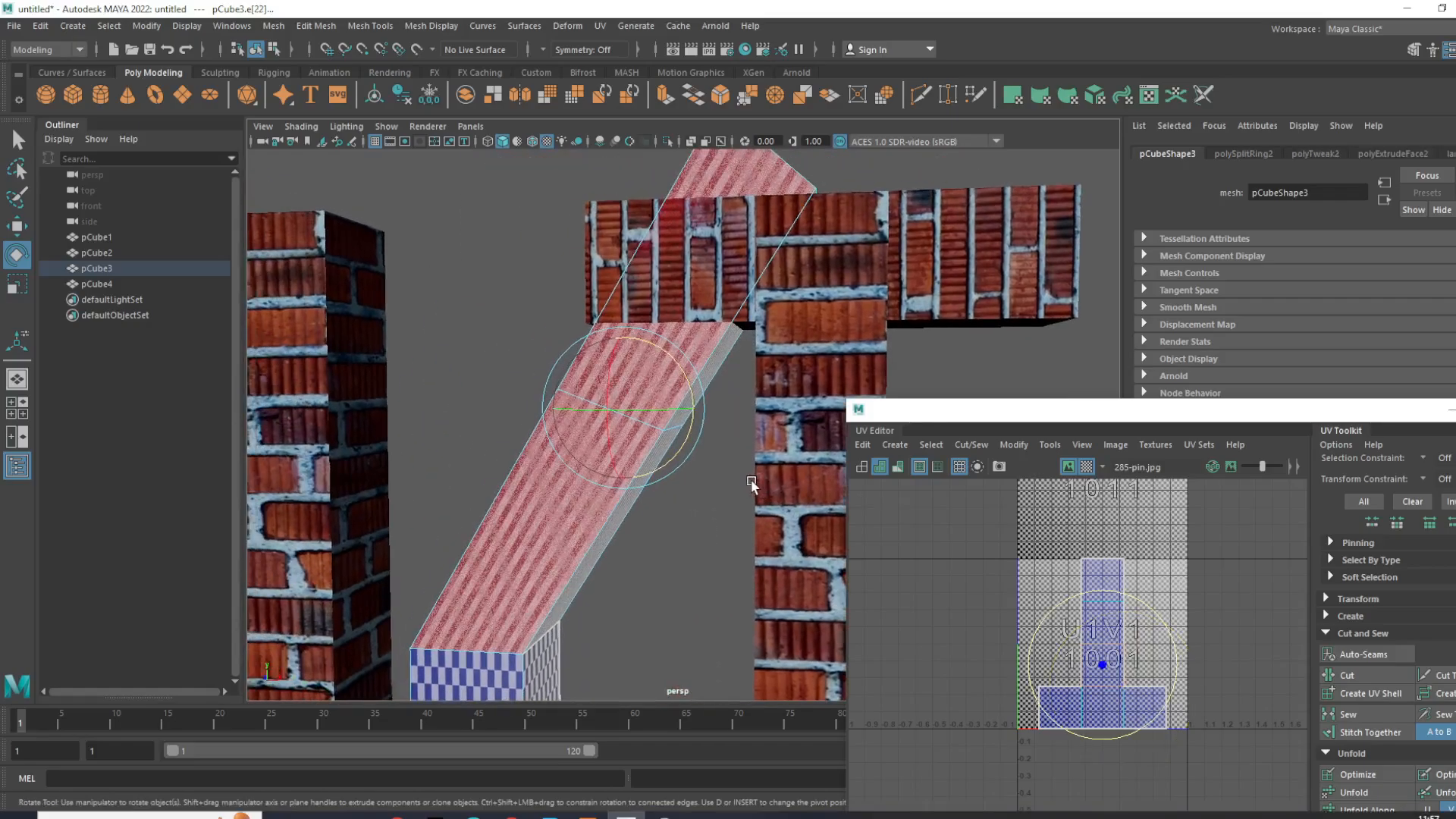
{"action": "key", "text": "w"}
{"action": "left_click_drag", "start_coordinate": [698, 414], "coordinate": [598, 411]}
{"action": "left_click_drag", "start_coordinate": [598, 411], "coordinate": [580, 321], "text": "alt"}
{"action": "scroll", "coordinate": [659, 360], "scroll_direction": "down", "scroll_amount": 4}
{"action": "middle_click_drag", "start_coordinate": [663, 363], "coordinate": [685, 278], "text": "alt"}
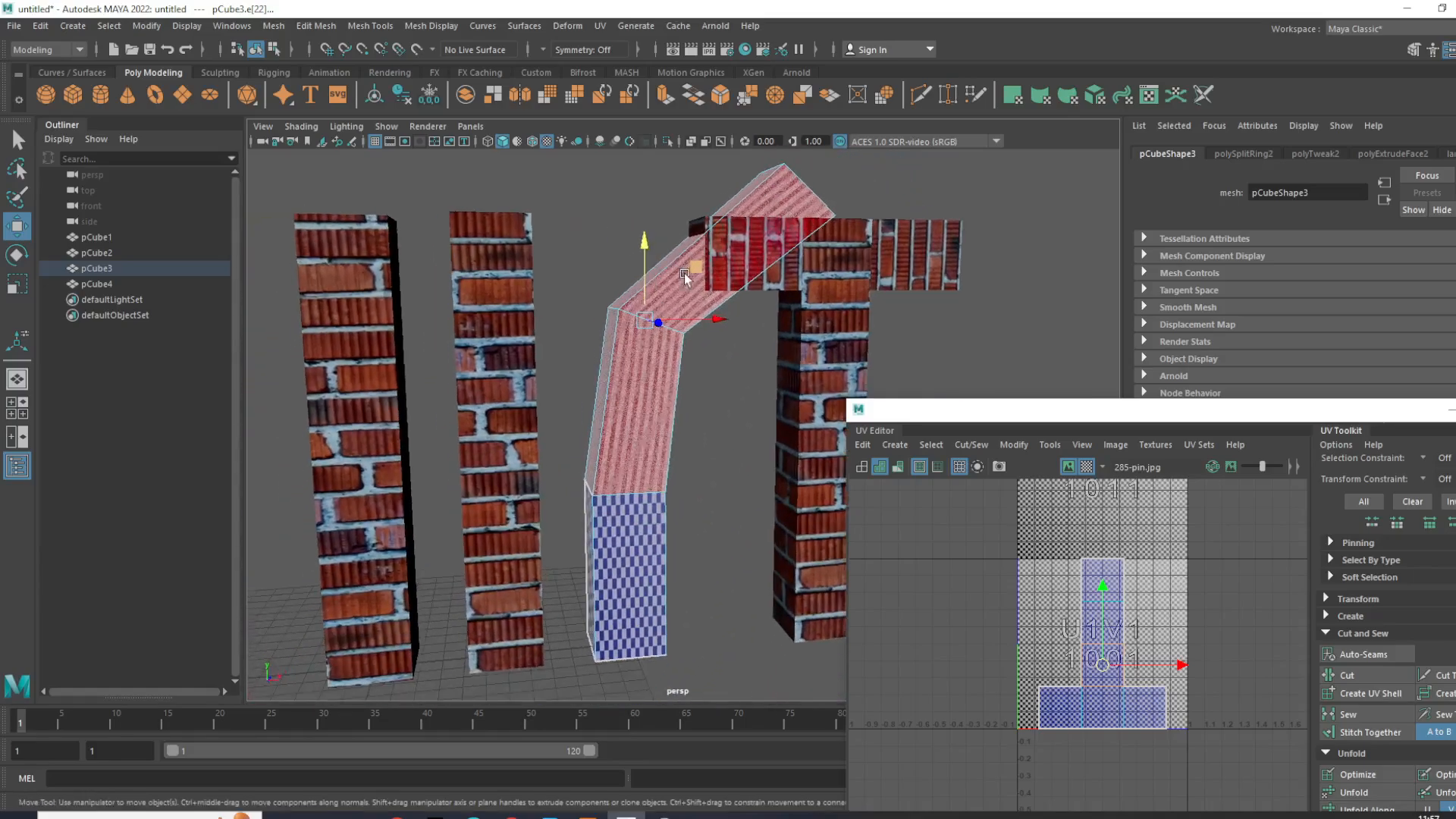
Step: Bevel the edge loop at the arm's bend with a fraction of 0.7 and 3 segments, and clear the selection
{"action": "scroll", "coordinate": [688, 318], "scroll_direction": "up", "scroll_amount": 3}
{"action": "left_click", "coordinate": [714, 407]}
{"action": "left_click", "coordinate": [658, 298]}
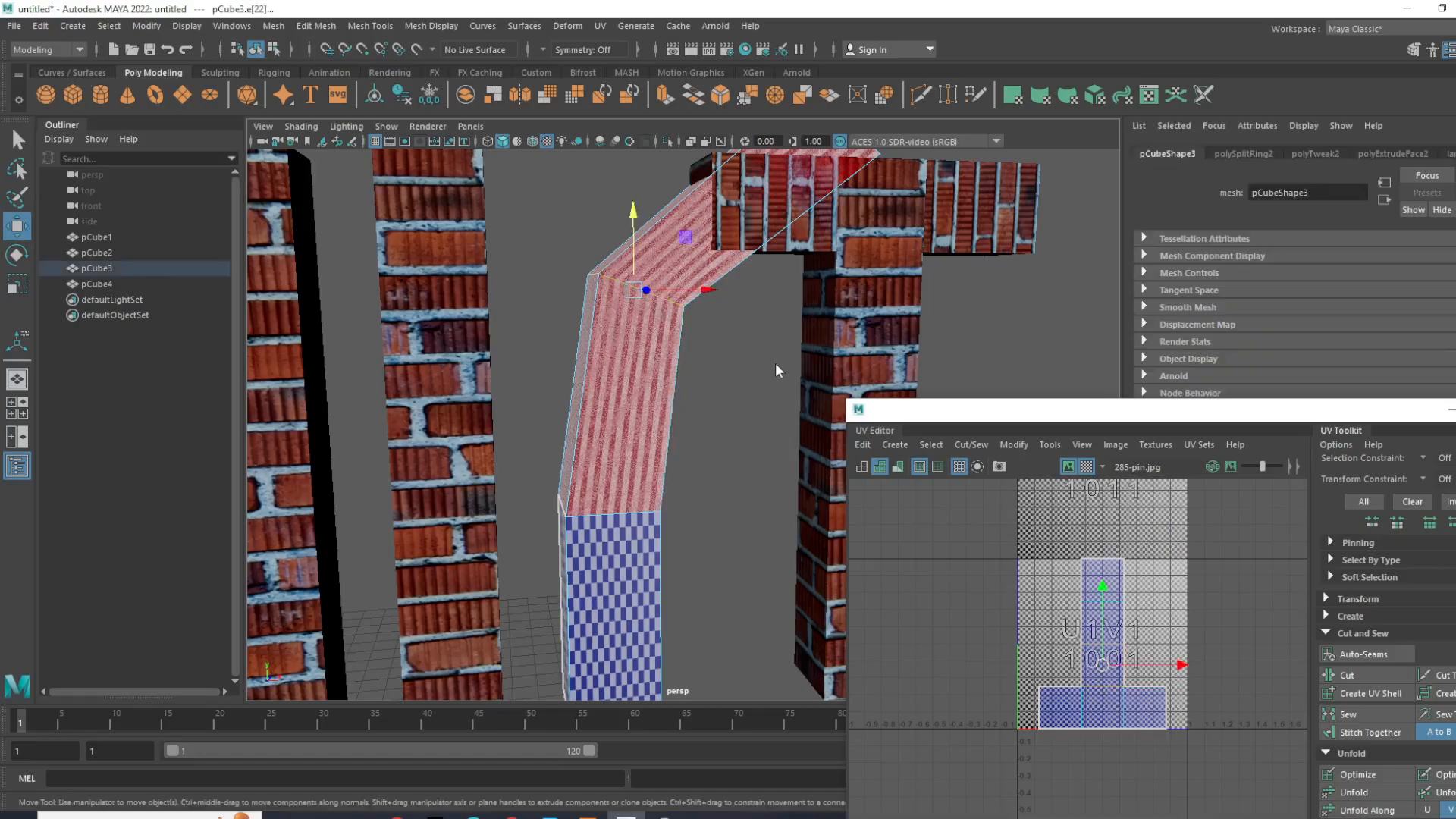
{"action": "right_click_drag", "start_coordinate": [775, 365], "coordinate": [865, 367], "text": "shift"}
{"action": "scroll", "coordinate": [634, 364], "scroll_direction": "down", "scroll_amount": 4}
{"action": "middle_click_drag", "start_coordinate": [634, 372], "coordinate": [410, 336], "text": "alt"}
{"action": "left_click_drag", "start_coordinate": [928, 421], "coordinate": [1067, 418]}
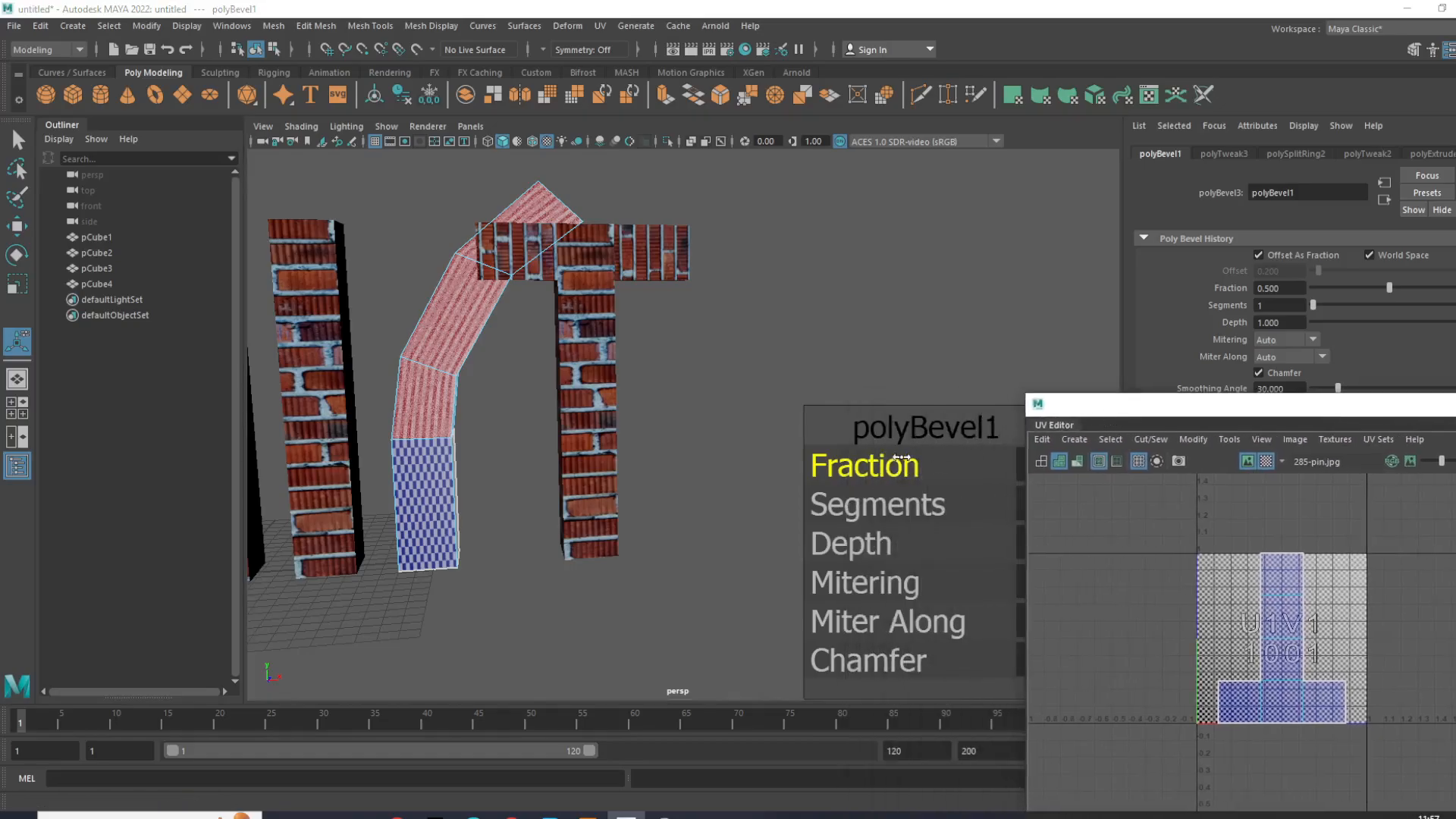
{"action": "left_click_drag", "start_coordinate": [898, 425], "coordinate": [786, 350]}
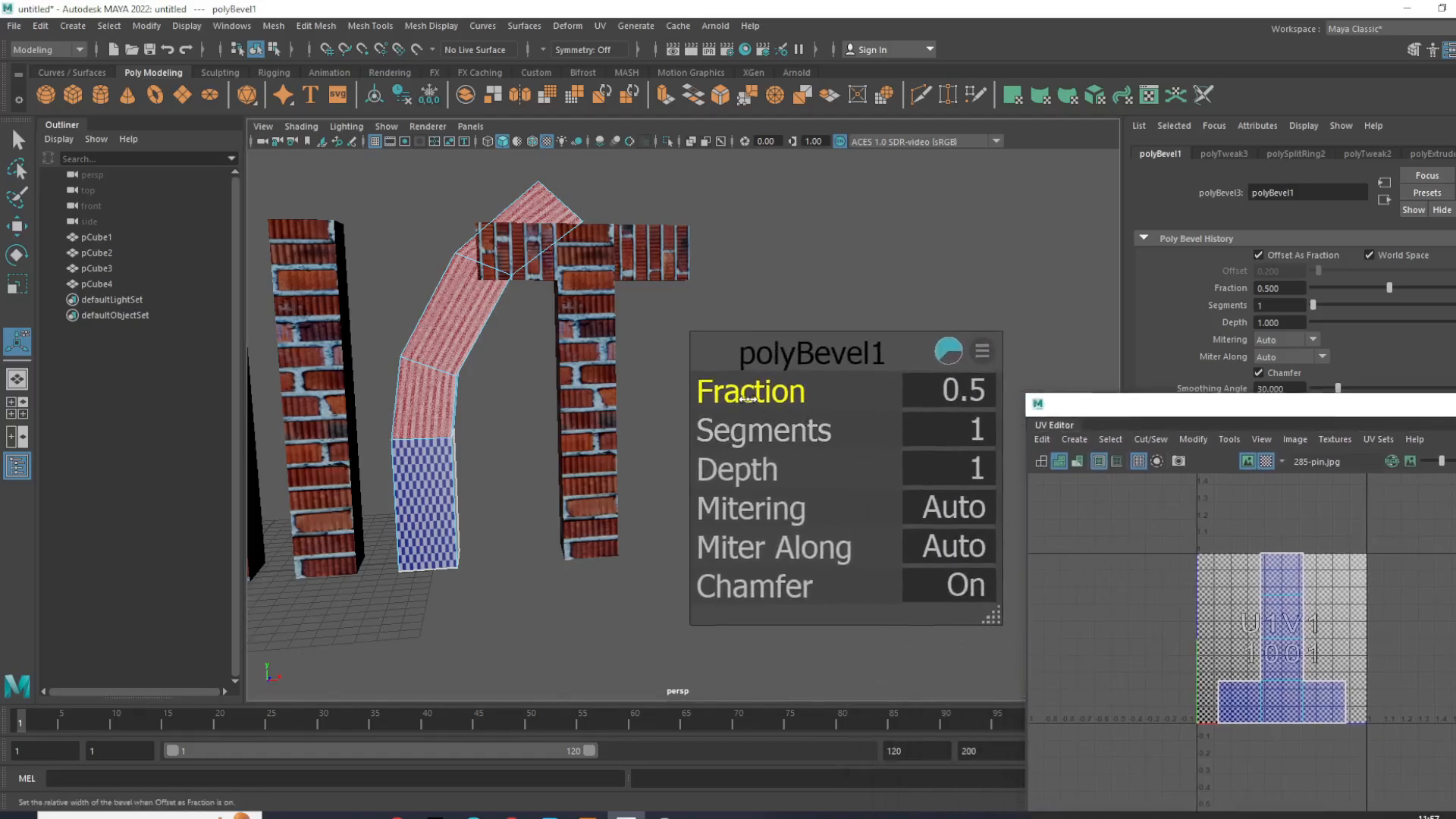
{"action": "left_click_drag", "start_coordinate": [739, 398], "coordinate": [800, 433]}
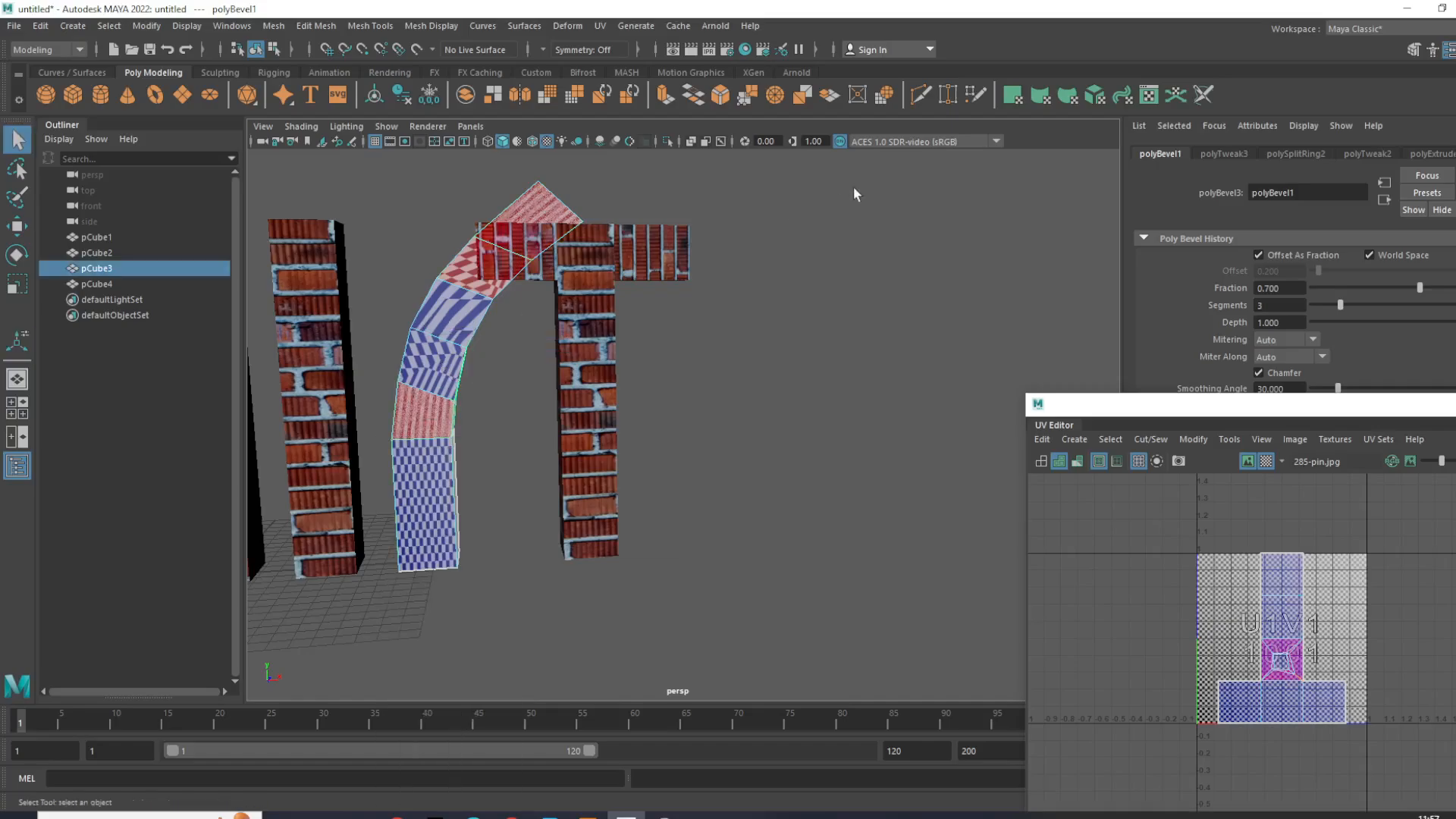
{"action": "left_click", "coordinate": [853, 187]}
Step: Select the curved column and move it horizontally past the T column so the two no longer overlap
{"action": "left_click_drag", "start_coordinate": [822, 252], "coordinate": [741, 425], "text": "alt"}
{"action": "left_click", "coordinate": [574, 434]}
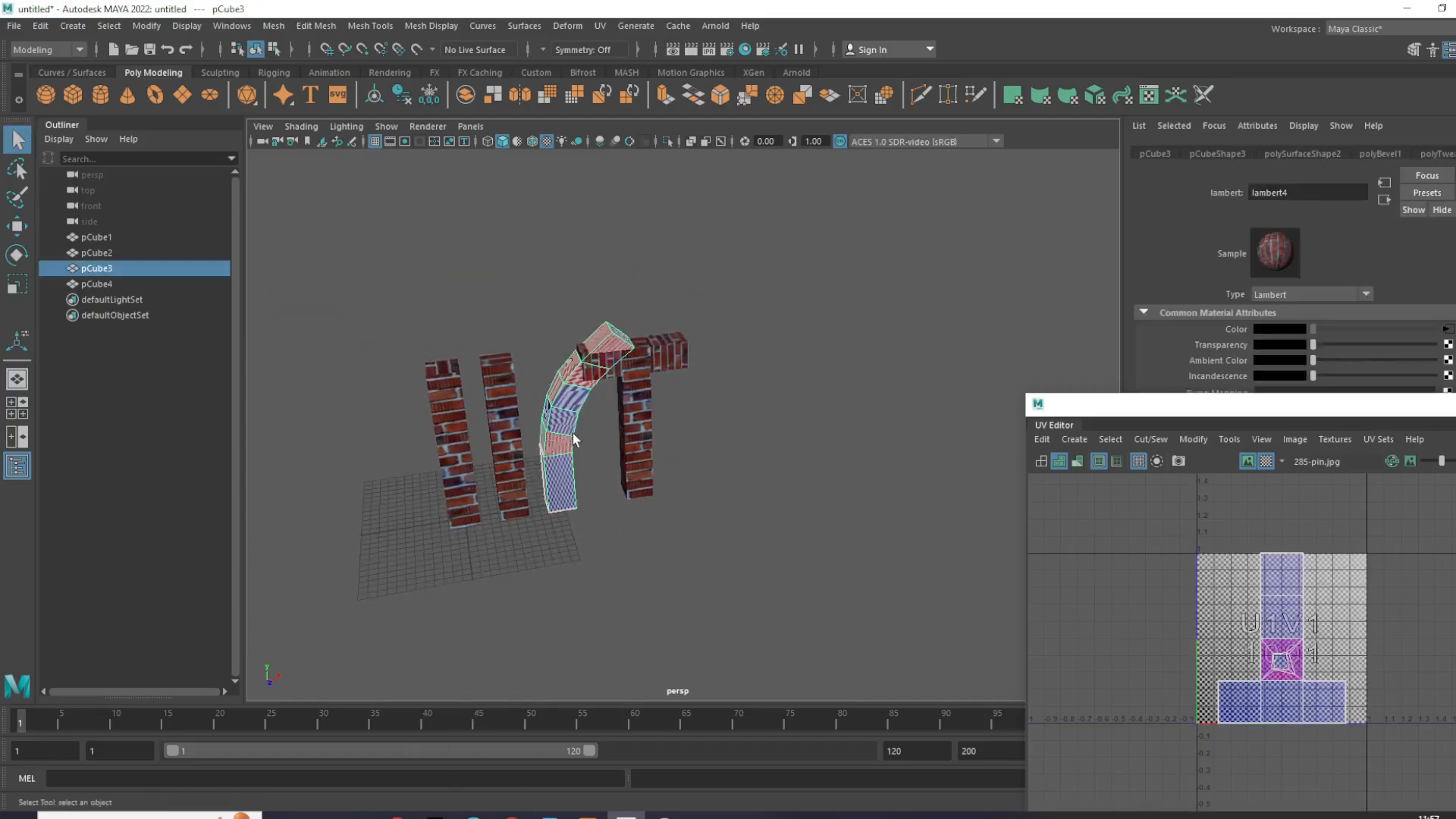
{"action": "left_click_drag", "start_coordinate": [574, 434], "coordinate": [671, 402], "text": "alt"}
{"action": "key", "text": "w"}
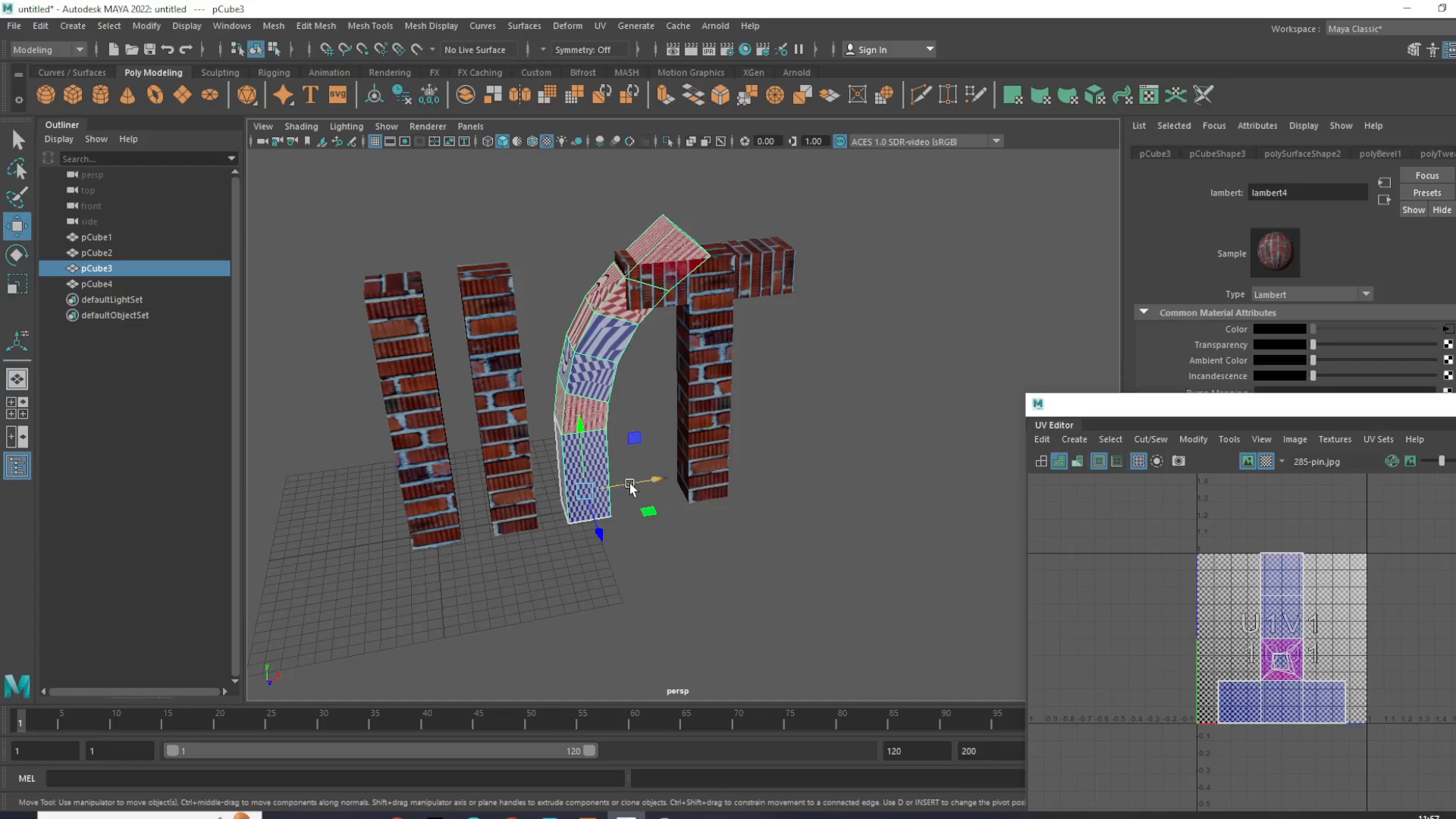
{"action": "left_click_drag", "start_coordinate": [630, 484], "coordinate": [870, 472]}
{"action": "left_click_drag", "start_coordinate": [870, 472], "coordinate": [842, 421], "text": "alt"}
{"action": "scroll", "coordinate": [842, 422], "scroll_direction": "up", "scroll_amount": 2}
{"action": "middle_click_drag", "start_coordinate": [842, 422], "coordinate": [671, 436], "text": "alt"}
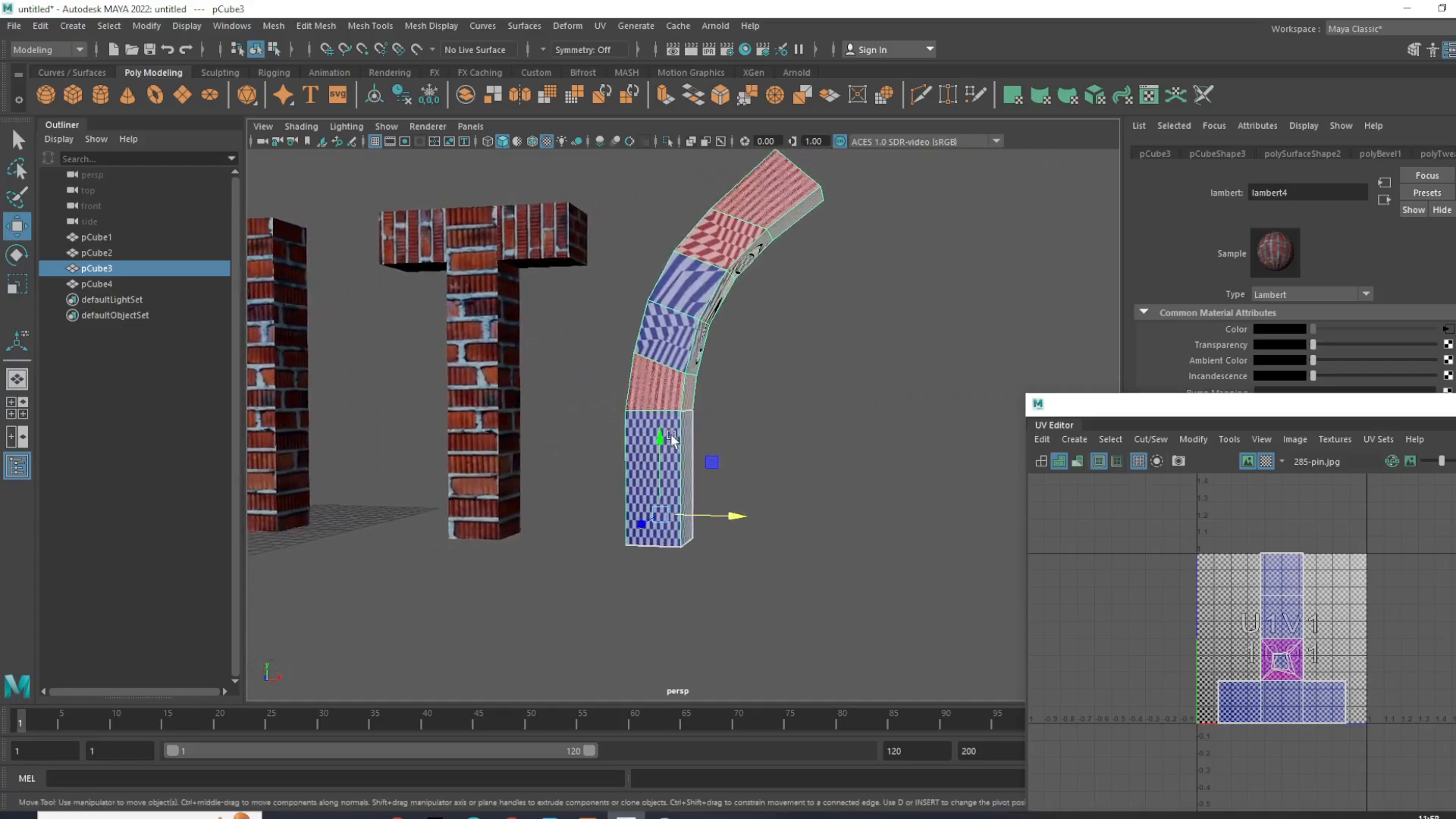
Step: Switch the curved column to vertex editing and show it in an enlarged front view
{"action": "left_click_drag", "start_coordinate": [671, 437], "coordinate": [768, 417], "text": "alt"}
{"action": "right_click_drag", "start_coordinate": [789, 251], "coordinate": [663, 254]}
{"action": "key", "text": "space"}
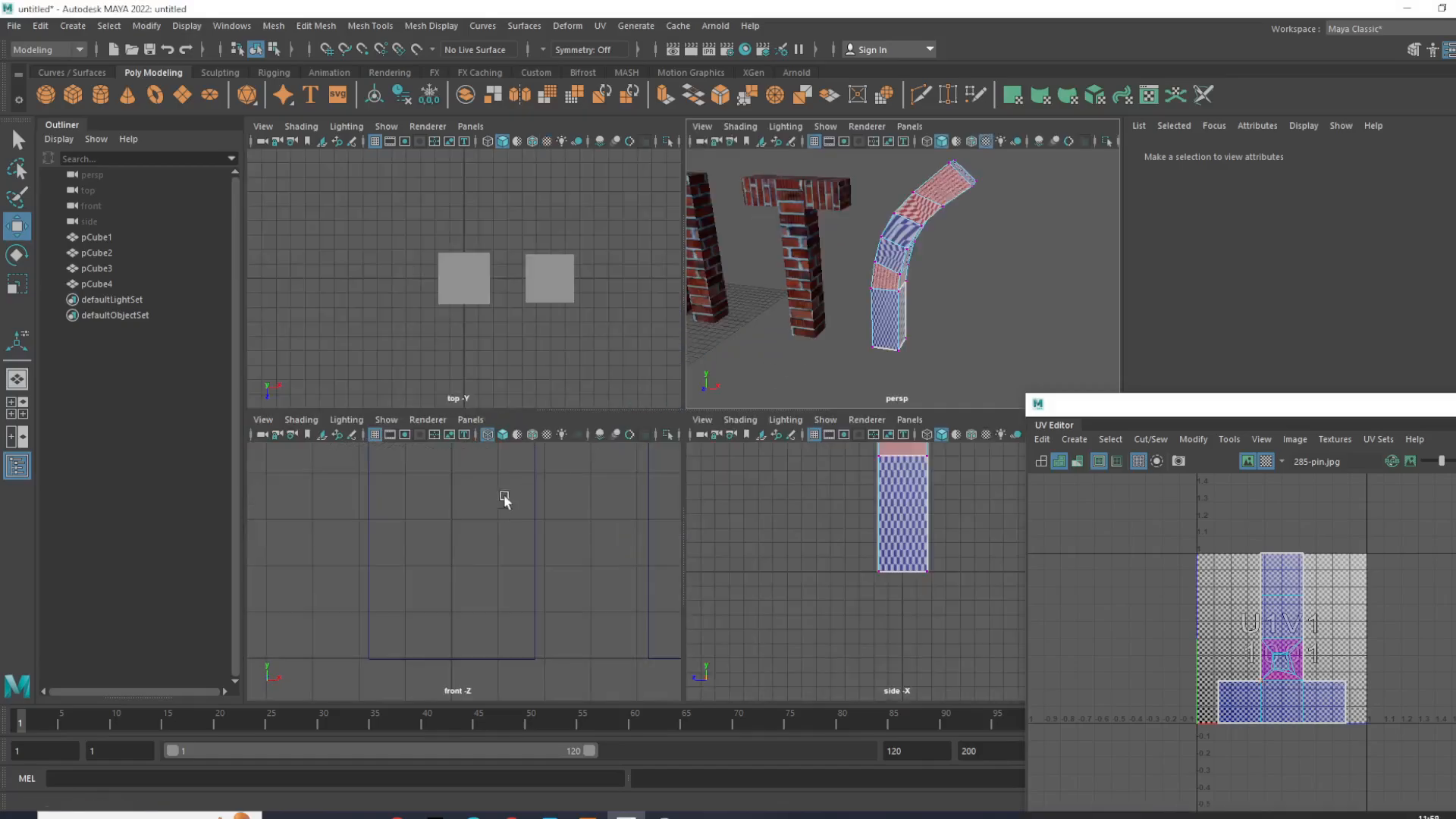
{"action": "scroll", "coordinate": [558, 549], "scroll_direction": "down", "scroll_amount": 5}
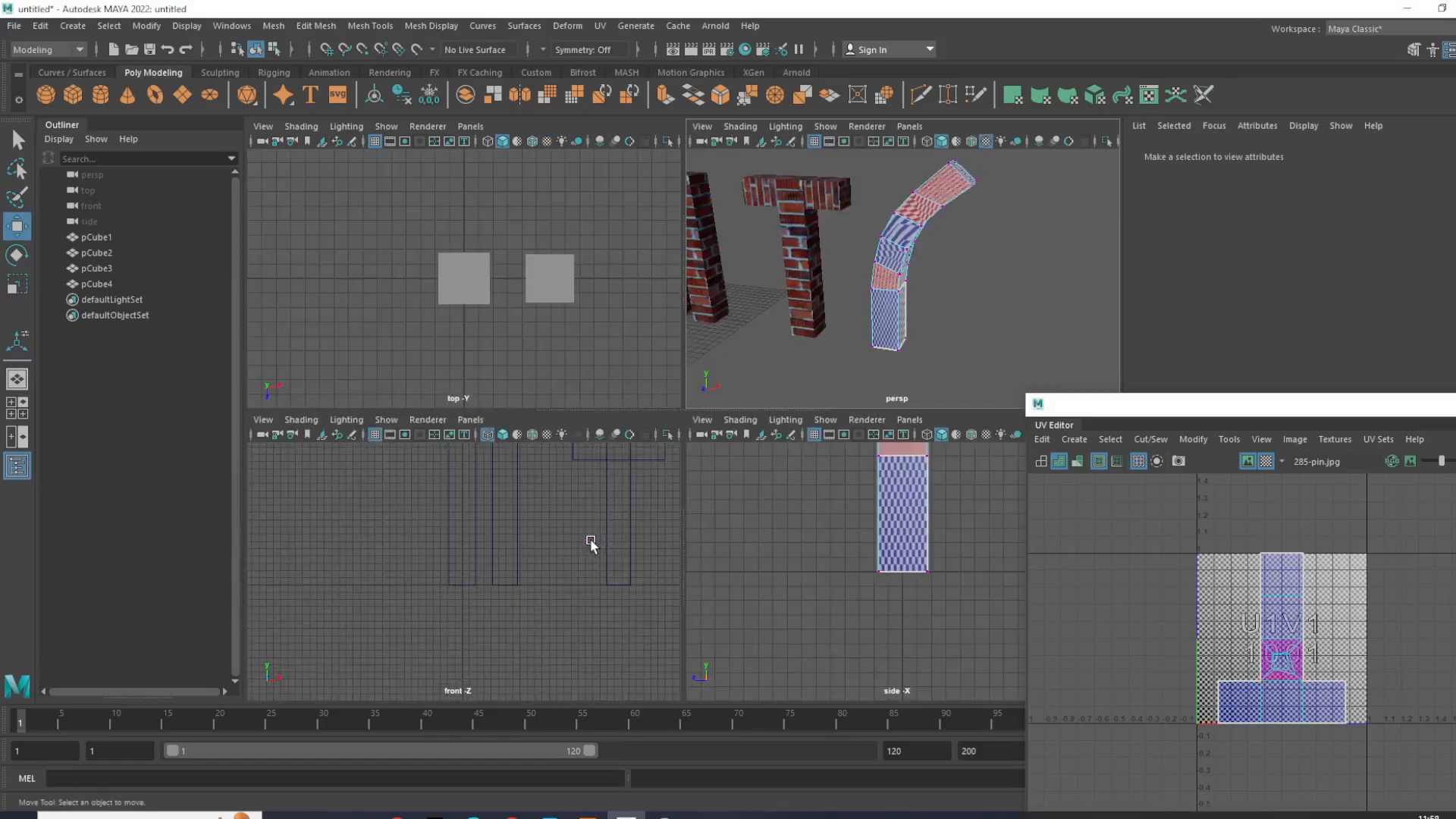
{"action": "scroll", "coordinate": [592, 540], "scroll_direction": "down", "scroll_amount": 3}
{"action": "scroll", "coordinate": [596, 541], "scroll_direction": "up", "scroll_amount": 2}
{"action": "middle_click_drag", "start_coordinate": [595, 540], "coordinate": [405, 561], "text": "alt"}
{"action": "key", "text": "space"}
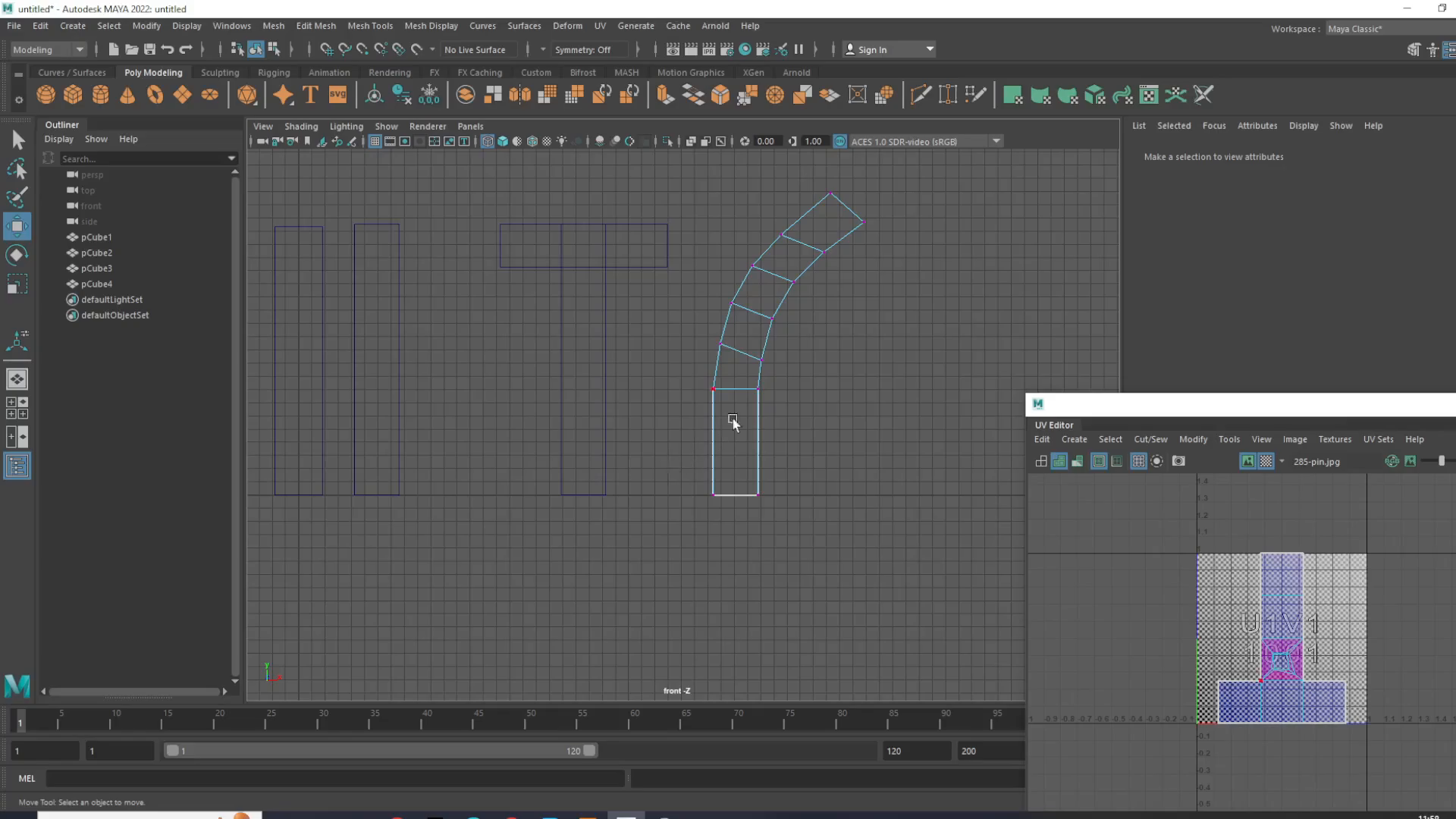
Step: Rotate the vertices at the curved arm's tip until the end face is roughly vertical, and shift them slightly into place
{"action": "scroll", "coordinate": [624, 455], "scroll_direction": "up", "scroll_amount": 6}
{"action": "left_click_drag", "start_coordinate": [541, 221], "coordinate": [739, 320]}
{"action": "key", "text": "e"}
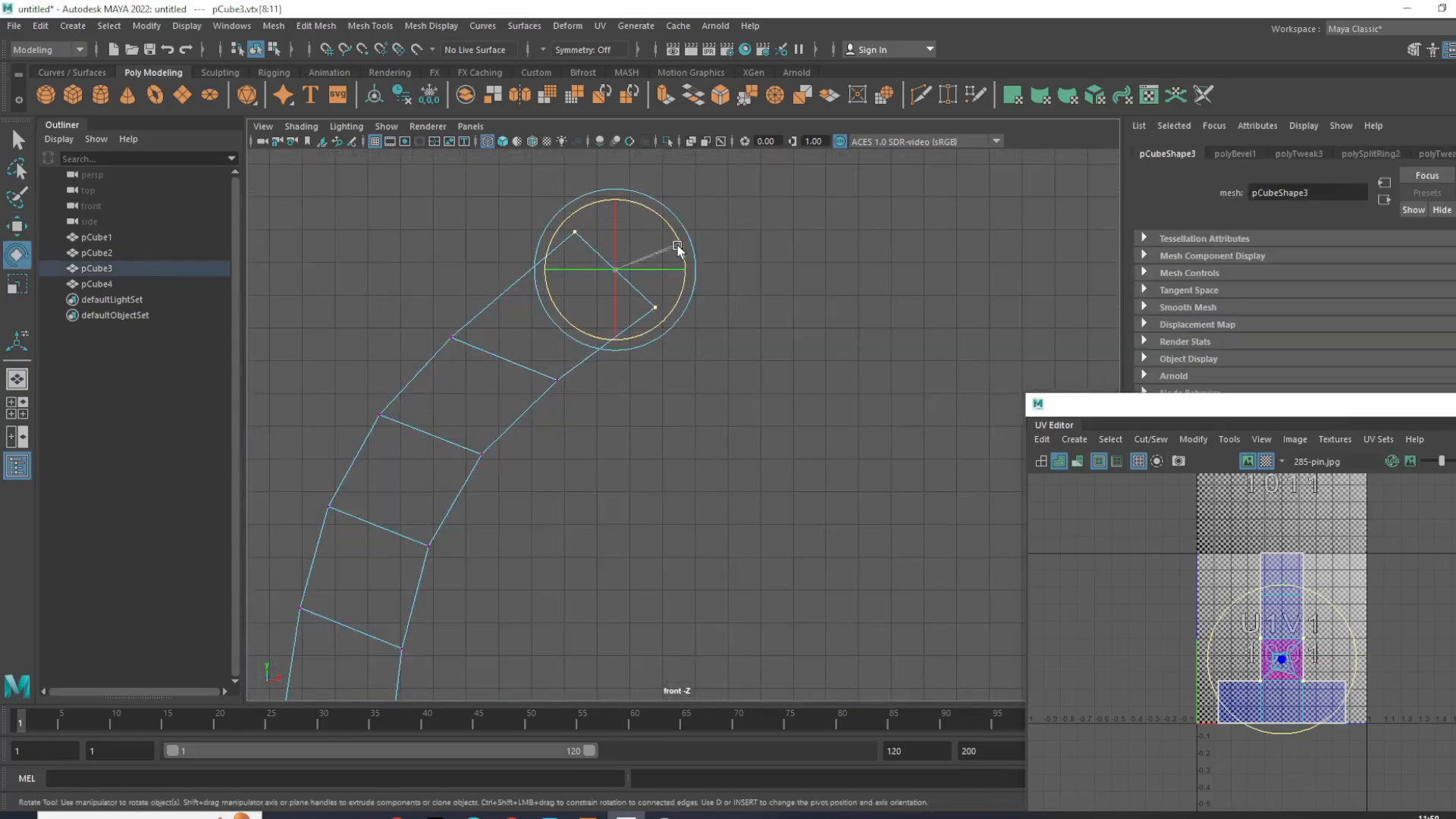
{"action": "left_click_drag", "start_coordinate": [677, 247], "coordinate": [676, 294]}
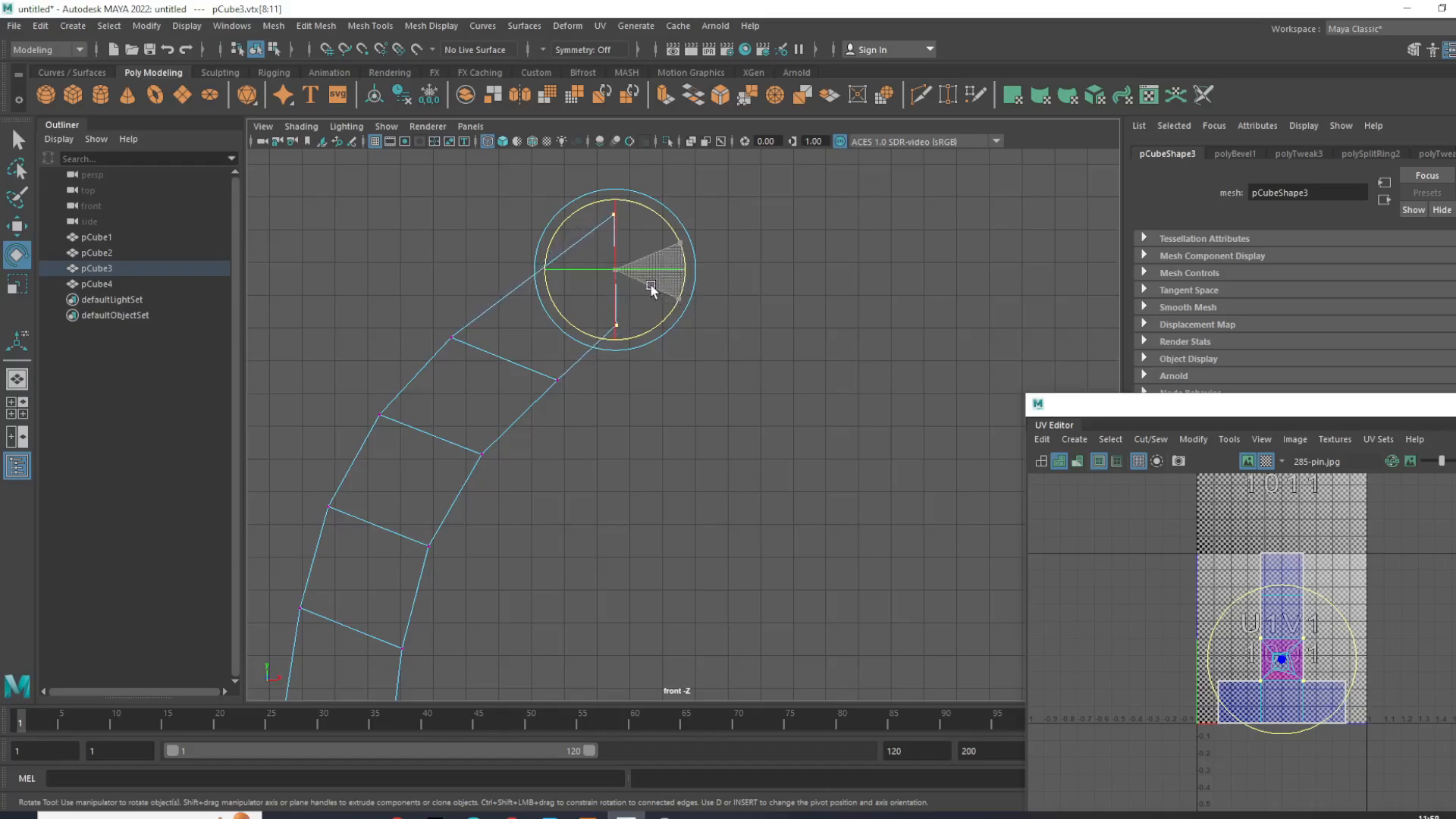
{"action": "left_click_drag", "start_coordinate": [651, 285], "coordinate": [705, 276]}
{"action": "key", "text": "w"}
{"action": "key", "text": "ctrl+z"}
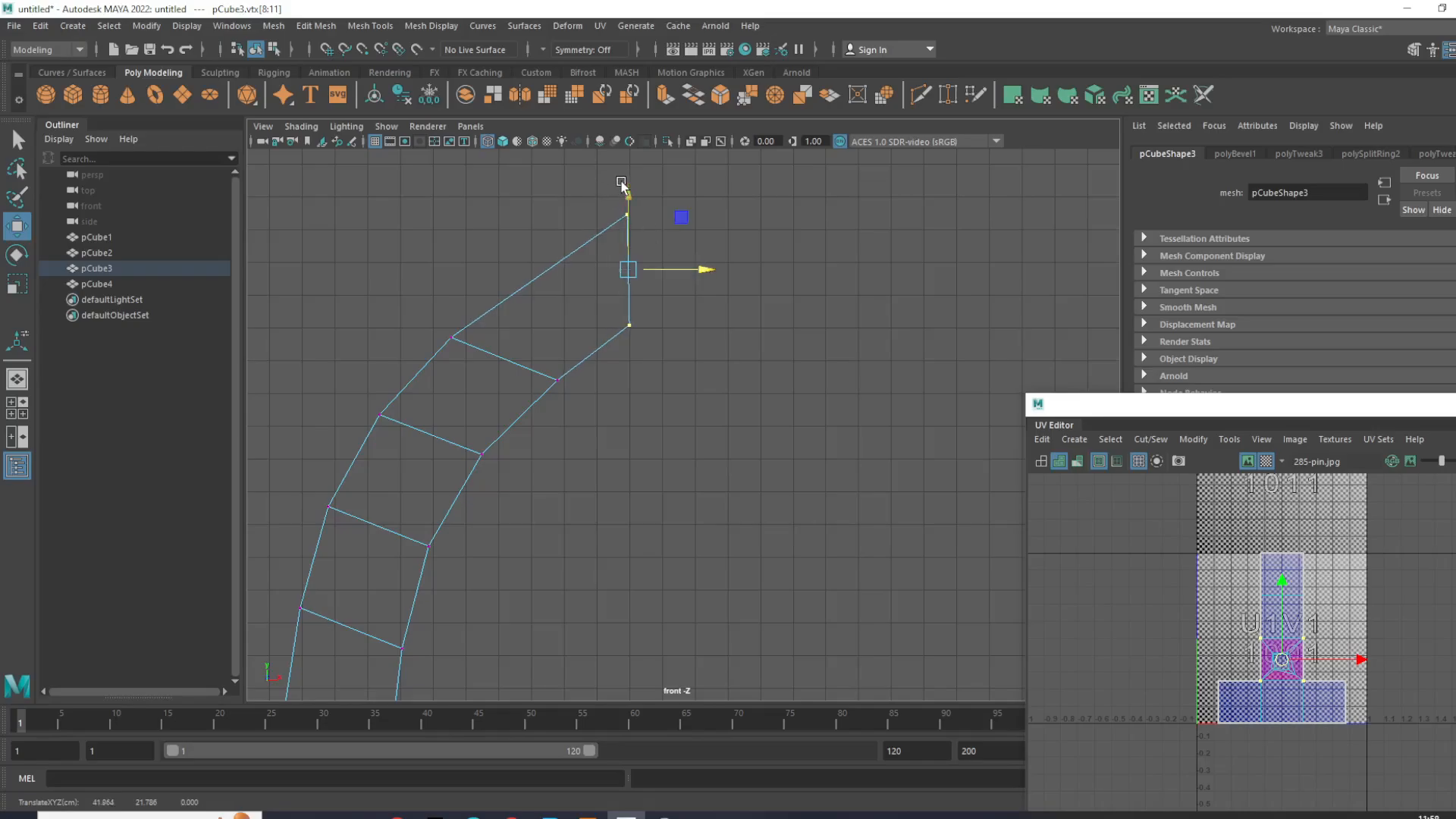
{"action": "left_click_drag", "start_coordinate": [623, 185], "coordinate": [627, 195]}
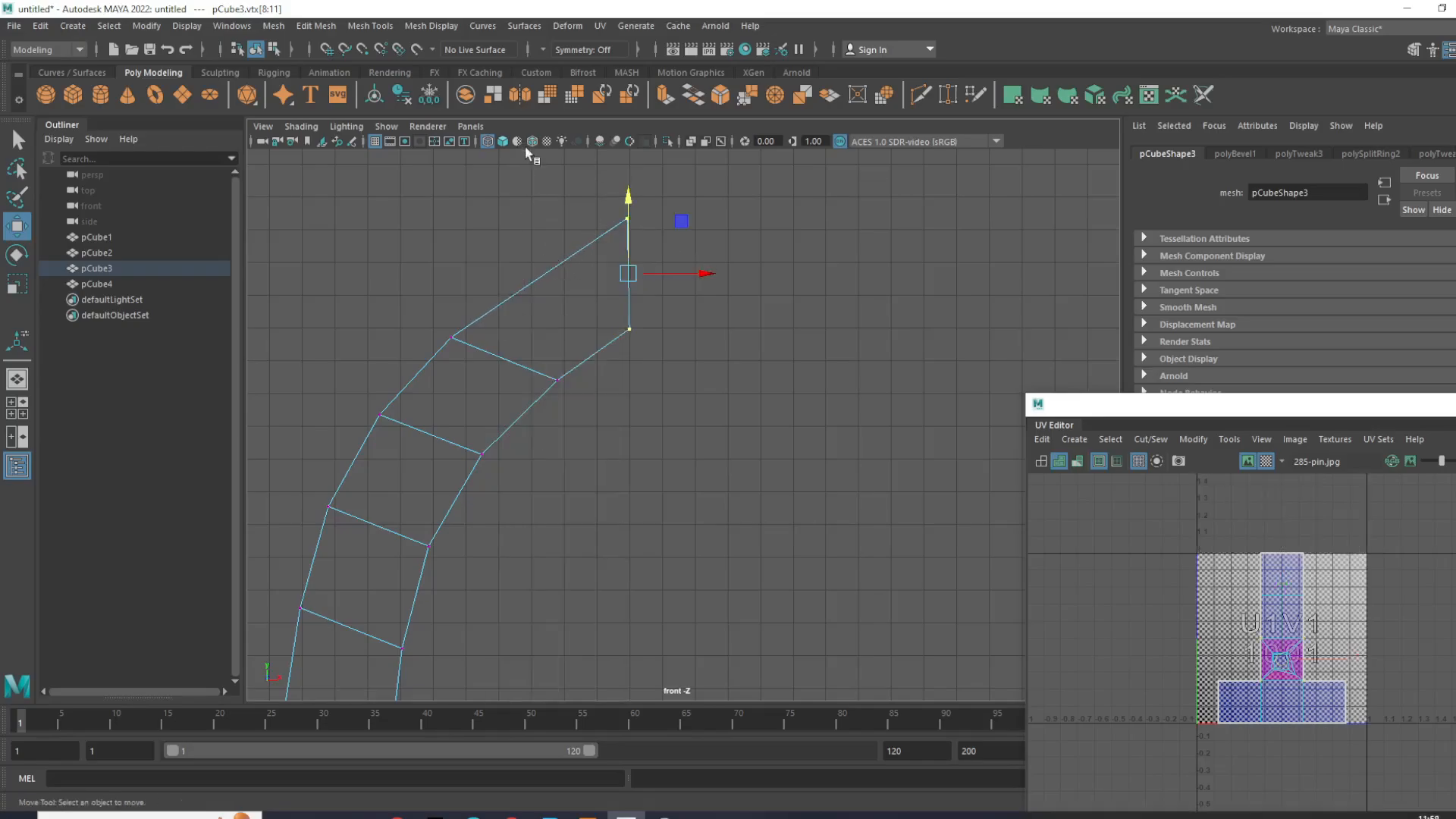
Step: Insert an edge loop across the arm's end segment and move it to round out the curve
{"action": "left_click", "coordinate": [565, 263]}
{"action": "right_click", "coordinate": [660, 289], "text": "ctrl"}
{"action": "left_click", "coordinate": [574, 303]}
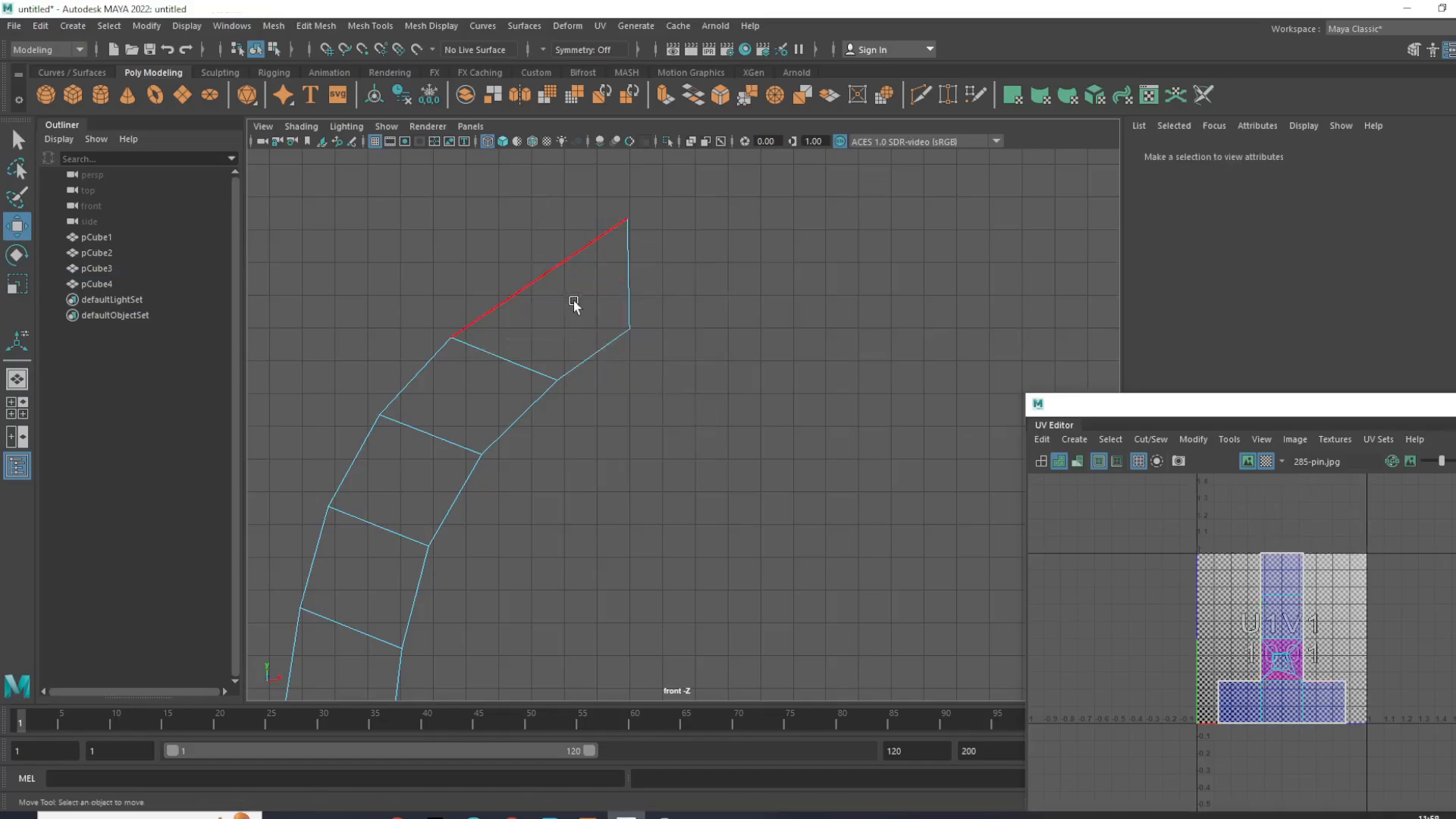
{"action": "left_click", "coordinate": [564, 274]}
{"action": "right_click_drag", "start_coordinate": [576, 337], "coordinate": [731, 381], "text": "ctrl"}
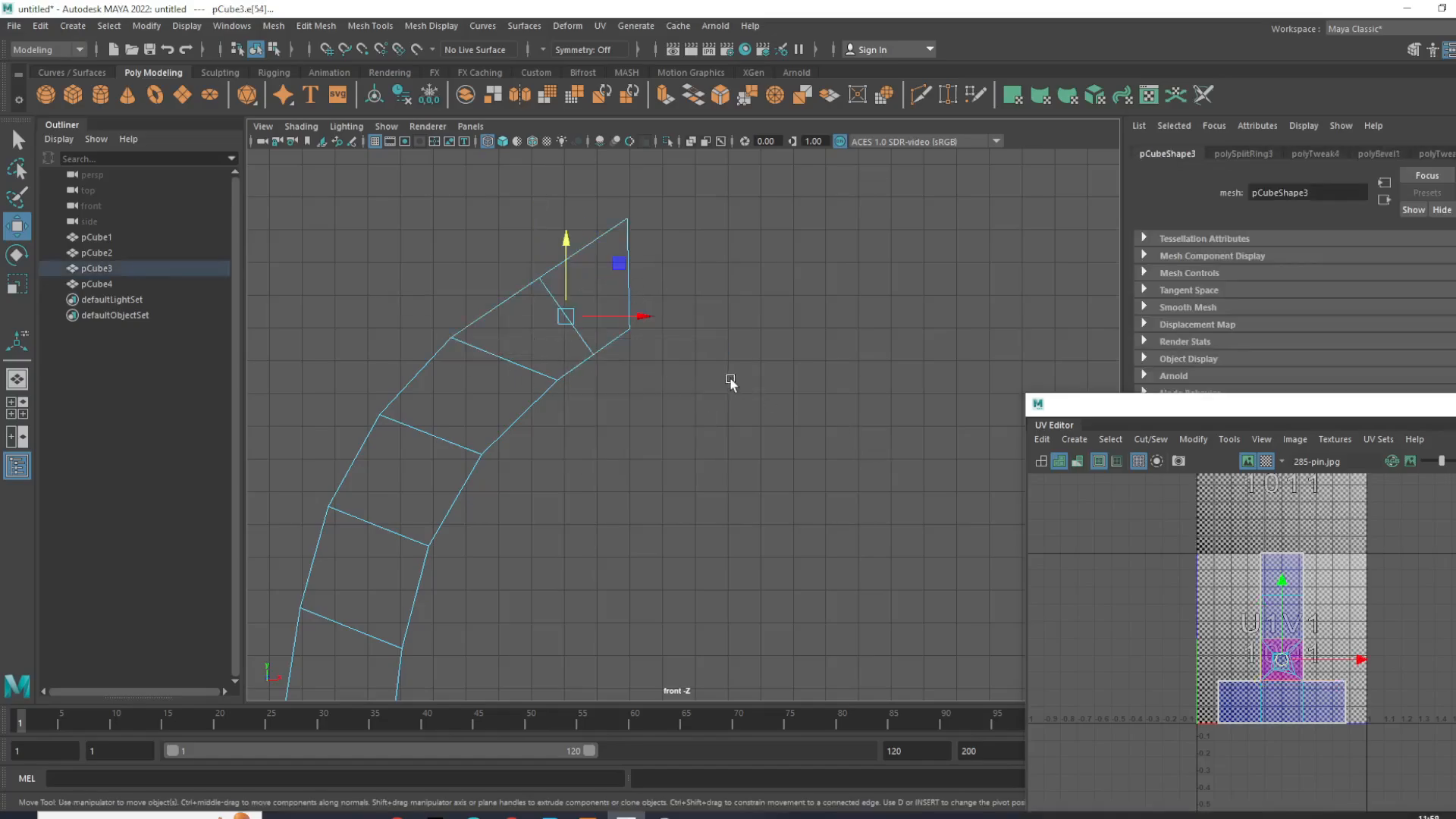
{"action": "left_click_drag", "start_coordinate": [575, 324], "coordinate": [540, 357]}
{"action": "scroll", "coordinate": [533, 366], "scroll_direction": "up", "scroll_amount": 1}
Step: Move the edge loop just below the new one slightly down and back along the arm, and clear the selection
{"action": "left_click", "coordinate": [503, 366]}
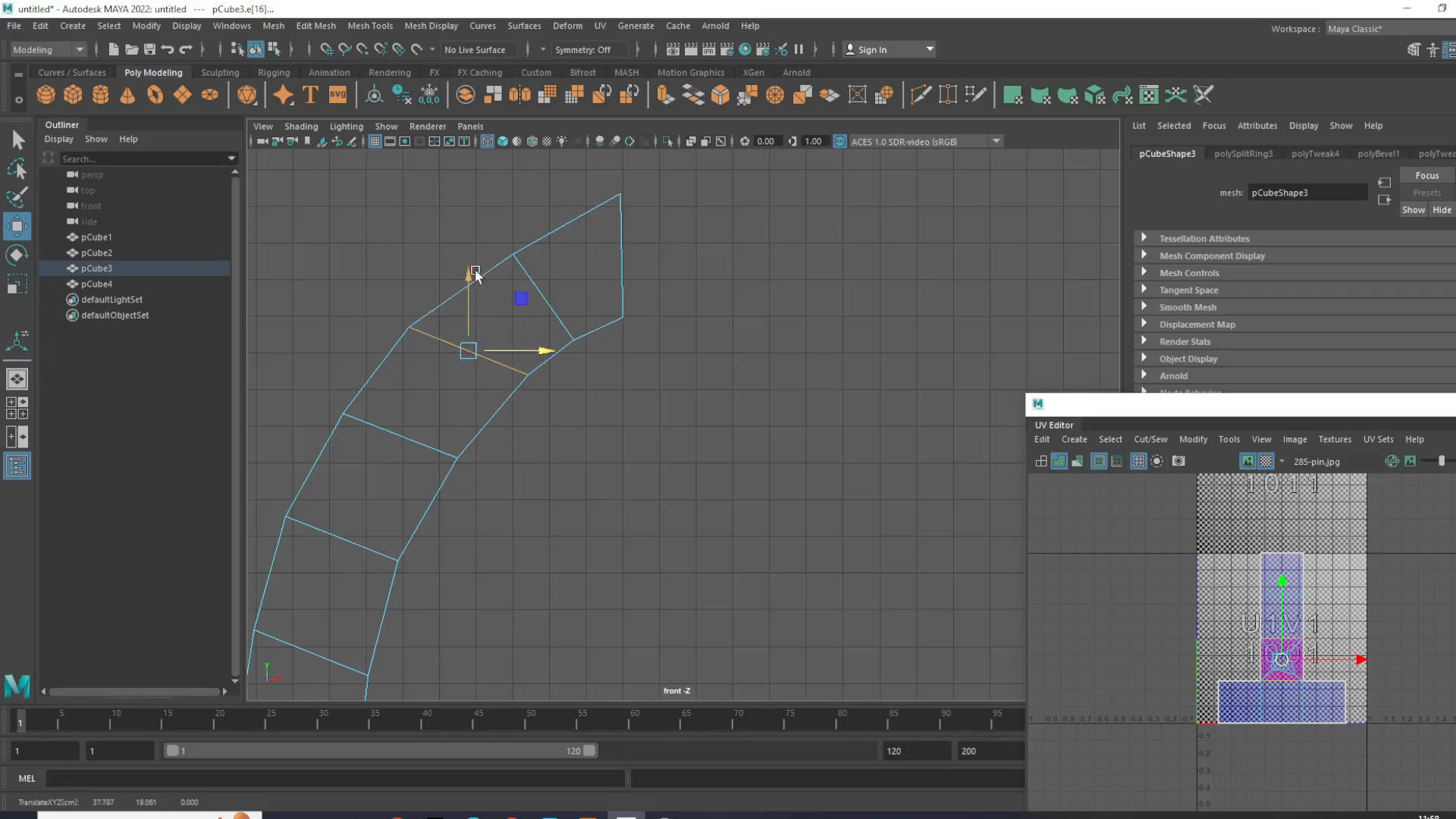
{"action": "left_click_drag", "start_coordinate": [475, 274], "coordinate": [467, 292]}
{"action": "left_click_drag", "start_coordinate": [536, 364], "coordinate": [527, 366]}
{"action": "left_click", "coordinate": [739, 323]}
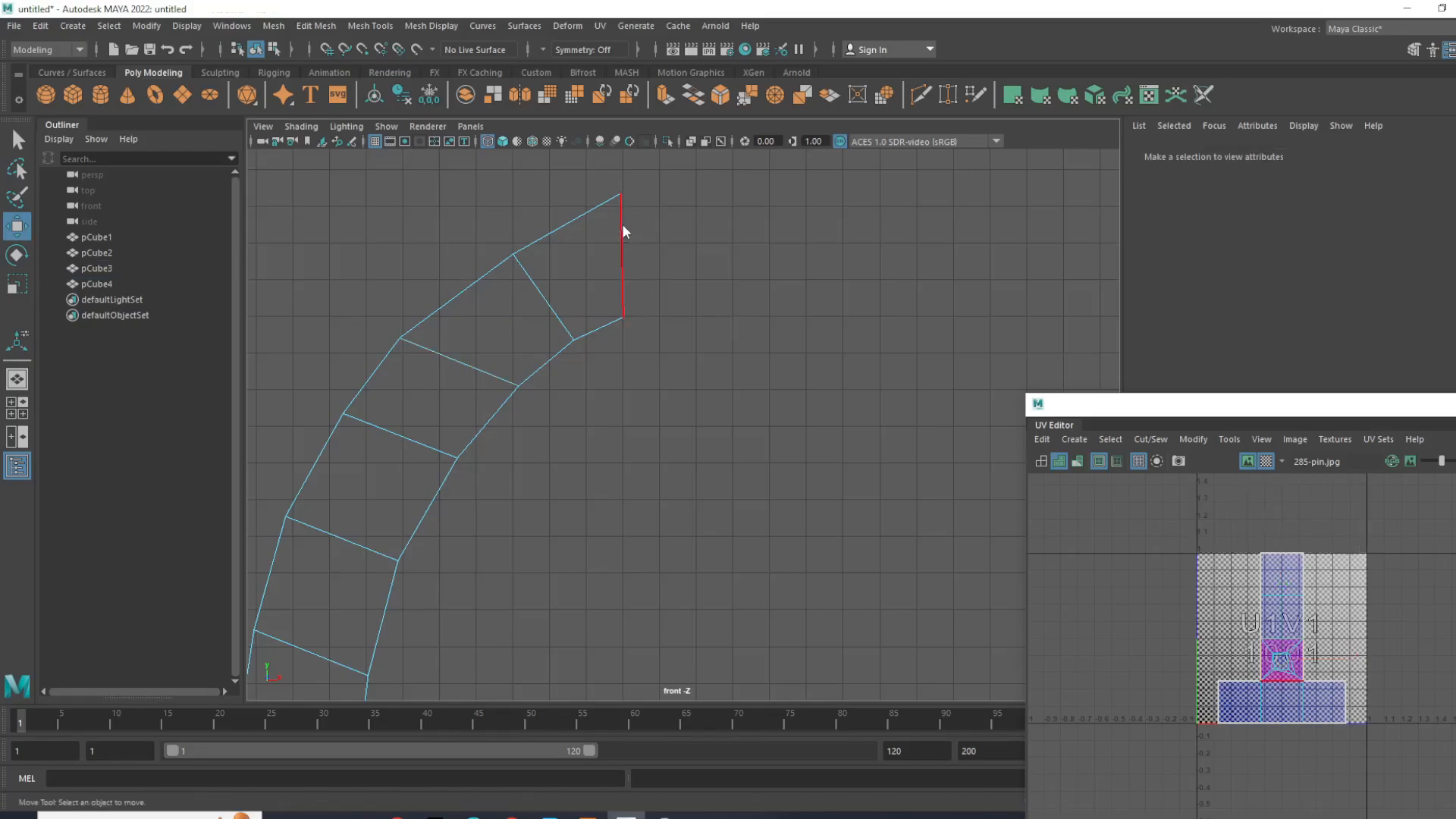
Step: Rotate the arm's tip vertices slightly to straighten the vertical end face, and clear the selection
{"action": "key", "text": "F9"}
{"action": "left_click", "coordinate": [620, 196]}
{"action": "scroll", "coordinate": [692, 334], "scroll_direction": "up", "scroll_amount": 3}
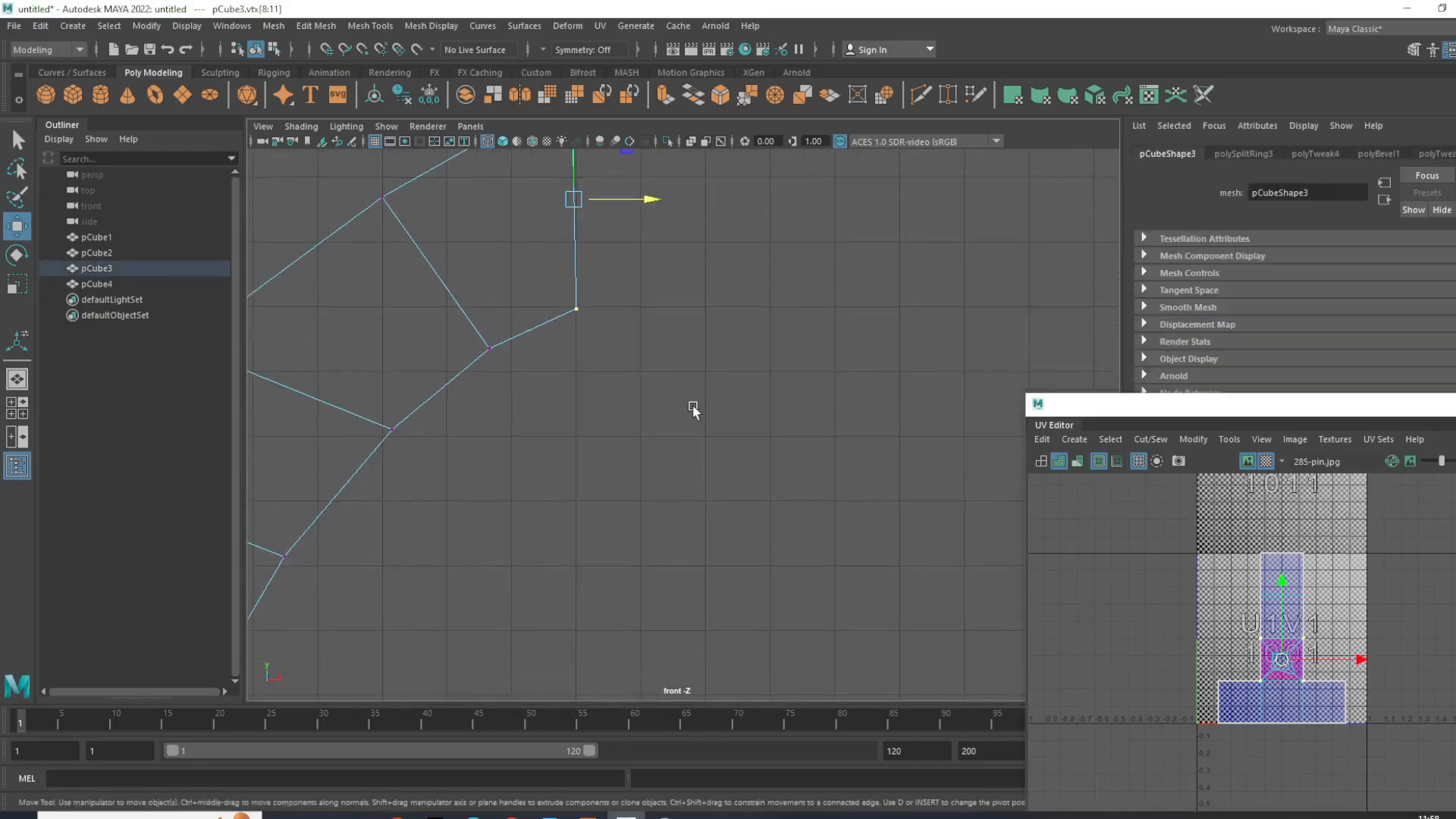
{"action": "key", "text": "e"}
{"action": "left_click_drag", "start_coordinate": [636, 220], "coordinate": [637, 225]}
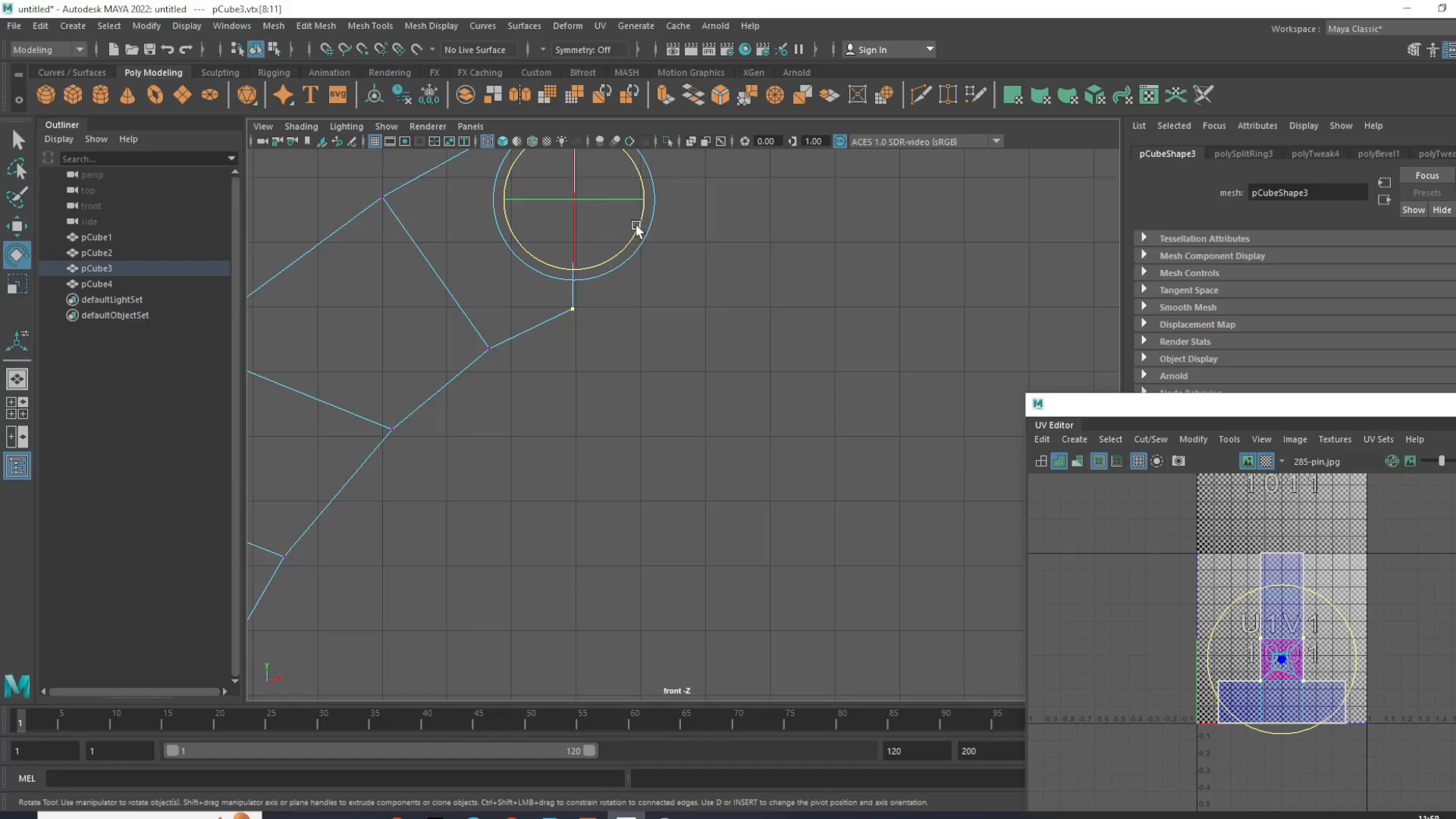
{"action": "left_click", "coordinate": [637, 339]}
Step: Rotate the vertex pairs of the two cross sections nearest the arm's tip to follow the curve, and clear the selection
{"action": "scroll", "coordinate": [679, 430], "scroll_direction": "down", "scroll_amount": 6}
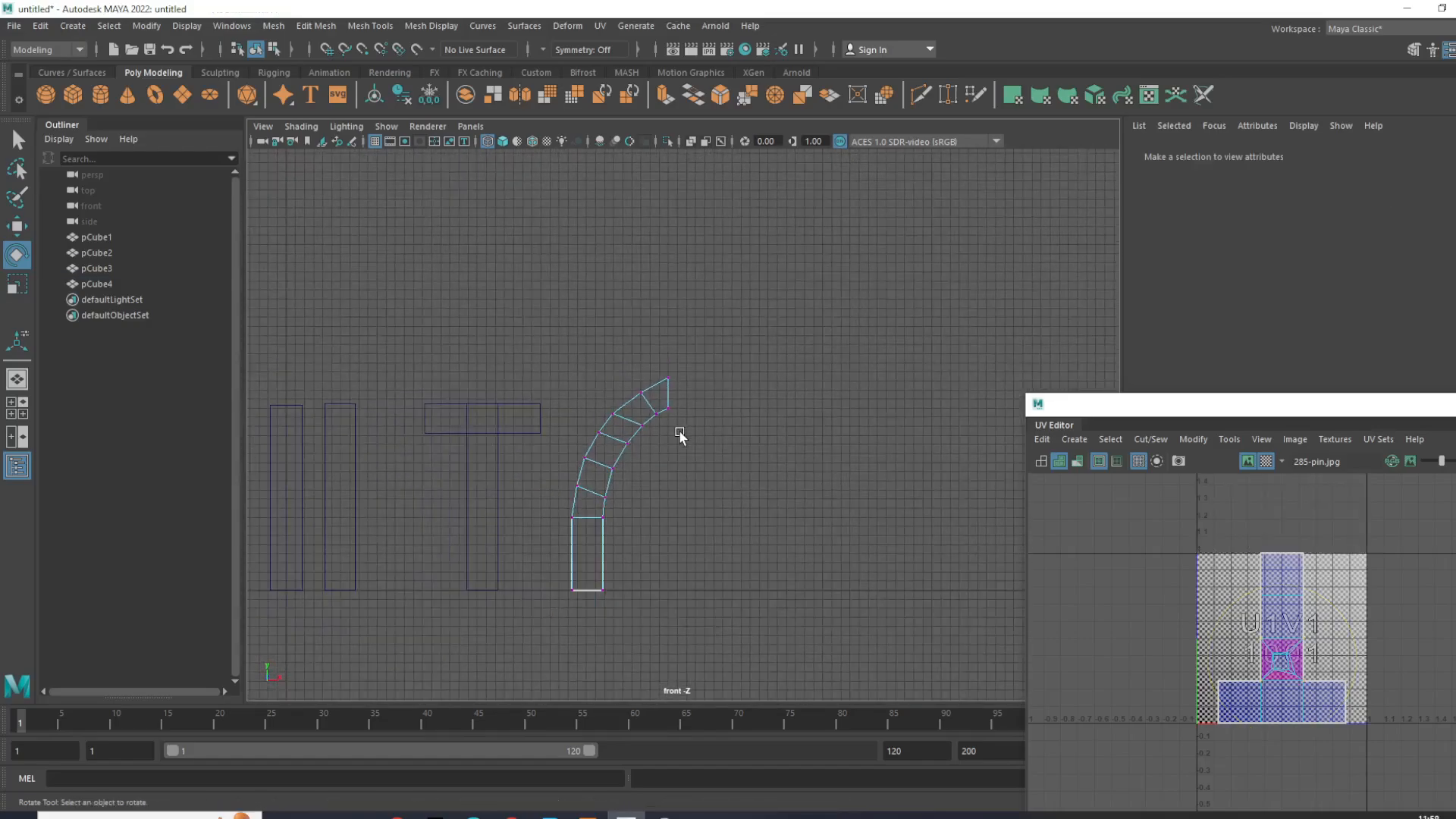
{"action": "scroll", "coordinate": [680, 431], "scroll_direction": "up", "scroll_amount": 5}
{"action": "left_click_drag", "start_coordinate": [400, 372], "coordinate": [558, 437]}
{"action": "left_click_drag", "start_coordinate": [558, 387], "coordinate": [546, 411]}
{"action": "left_click_drag", "start_coordinate": [523, 262], "coordinate": [601, 400]}
{"action": "left_click_drag", "start_coordinate": [621, 312], "coordinate": [621, 328]}
{"action": "left_click", "coordinate": [685, 366]}
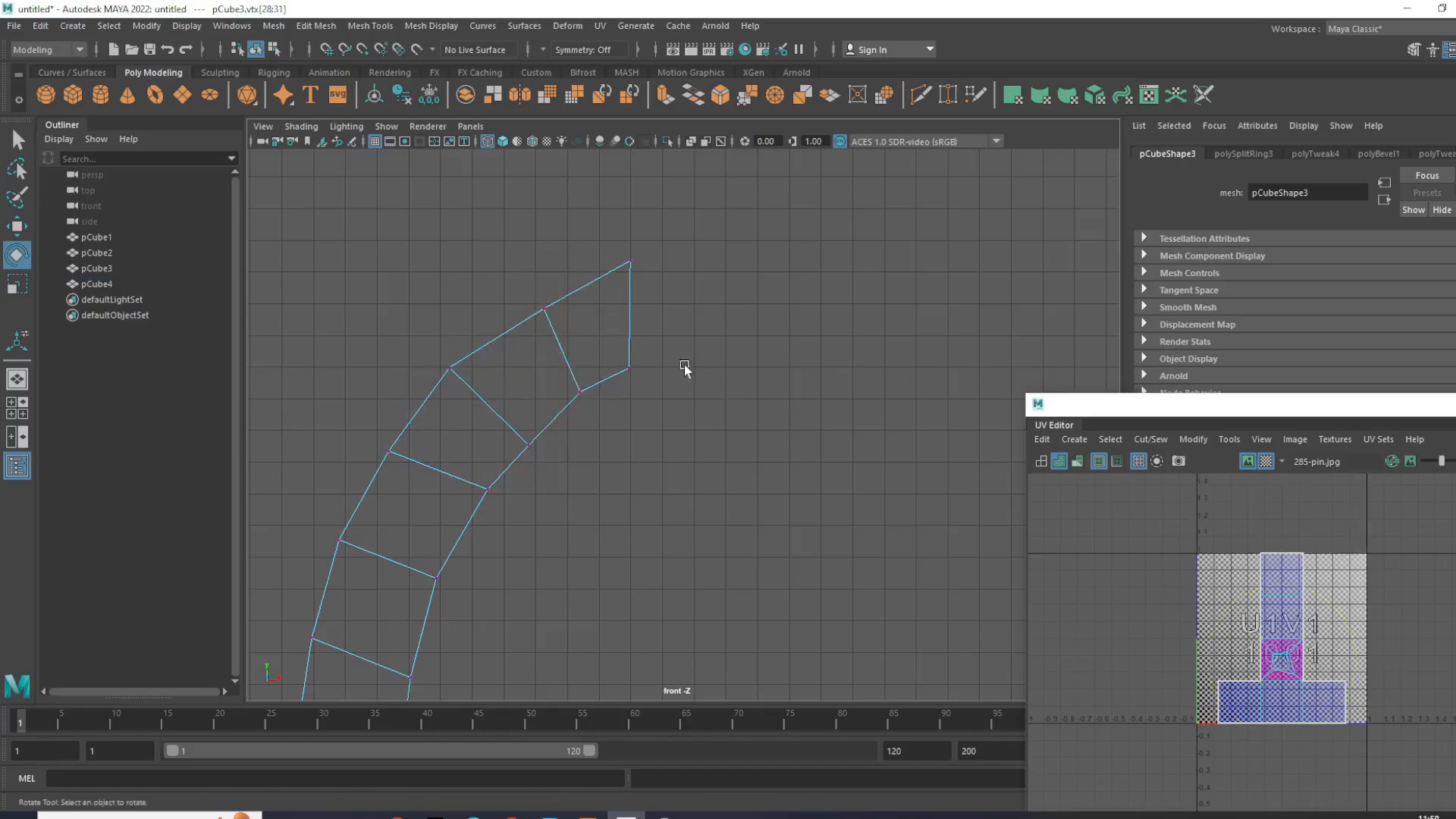
Step: Move the outer vertices of the cross section nearest the tip slightly upward to smooth the arm's outer edge
{"action": "left_click_drag", "start_coordinate": [524, 286], "coordinate": [562, 342]}
{"action": "scroll", "coordinate": [562, 342], "scroll_direction": "up", "scroll_amount": 2}
{"action": "key", "text": "w"}
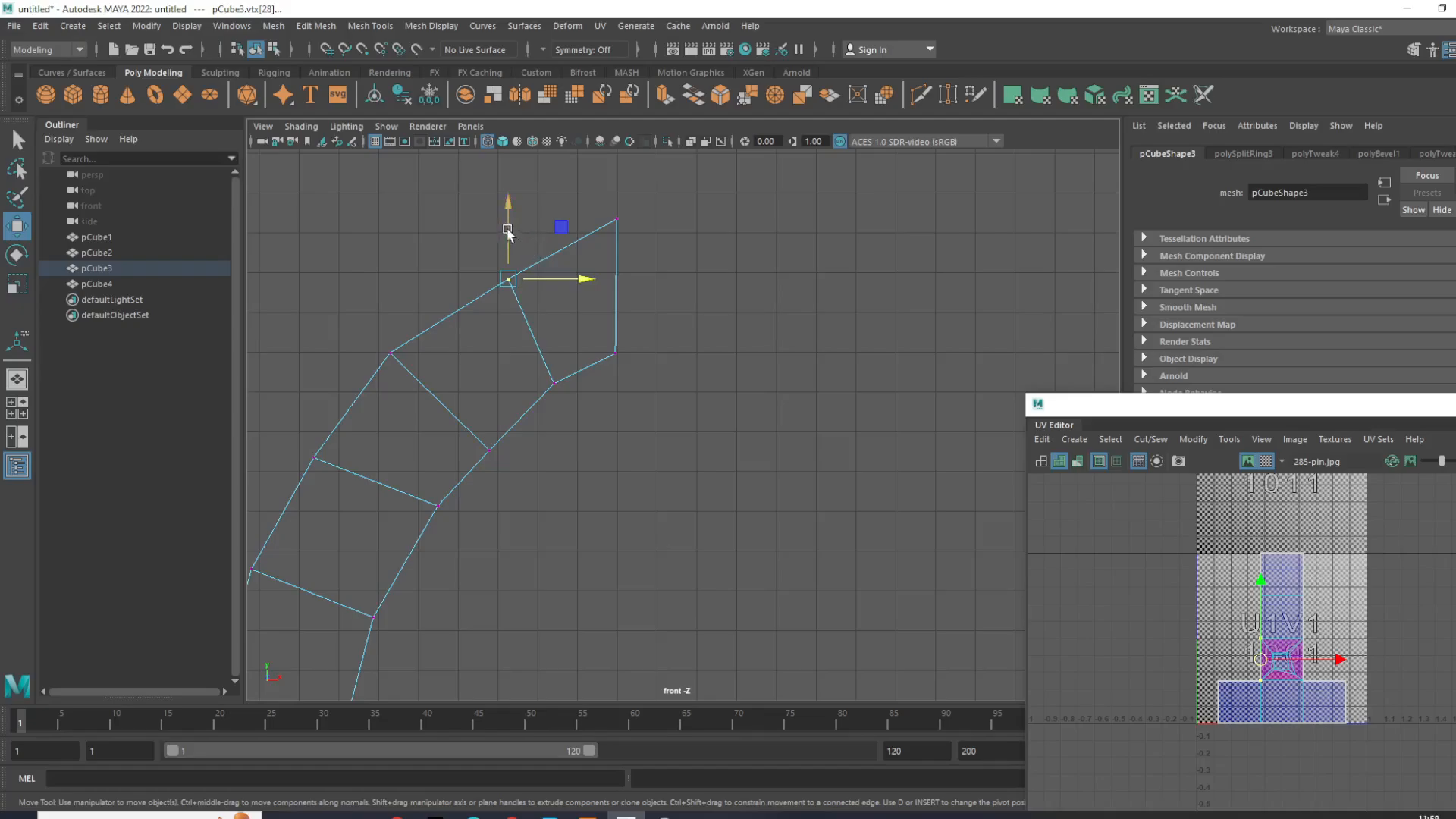
{"action": "left_click_drag", "start_coordinate": [507, 229], "coordinate": [503, 216]}
{"action": "scroll", "coordinate": [457, 447], "scroll_direction": "down", "scroll_amount": 1}
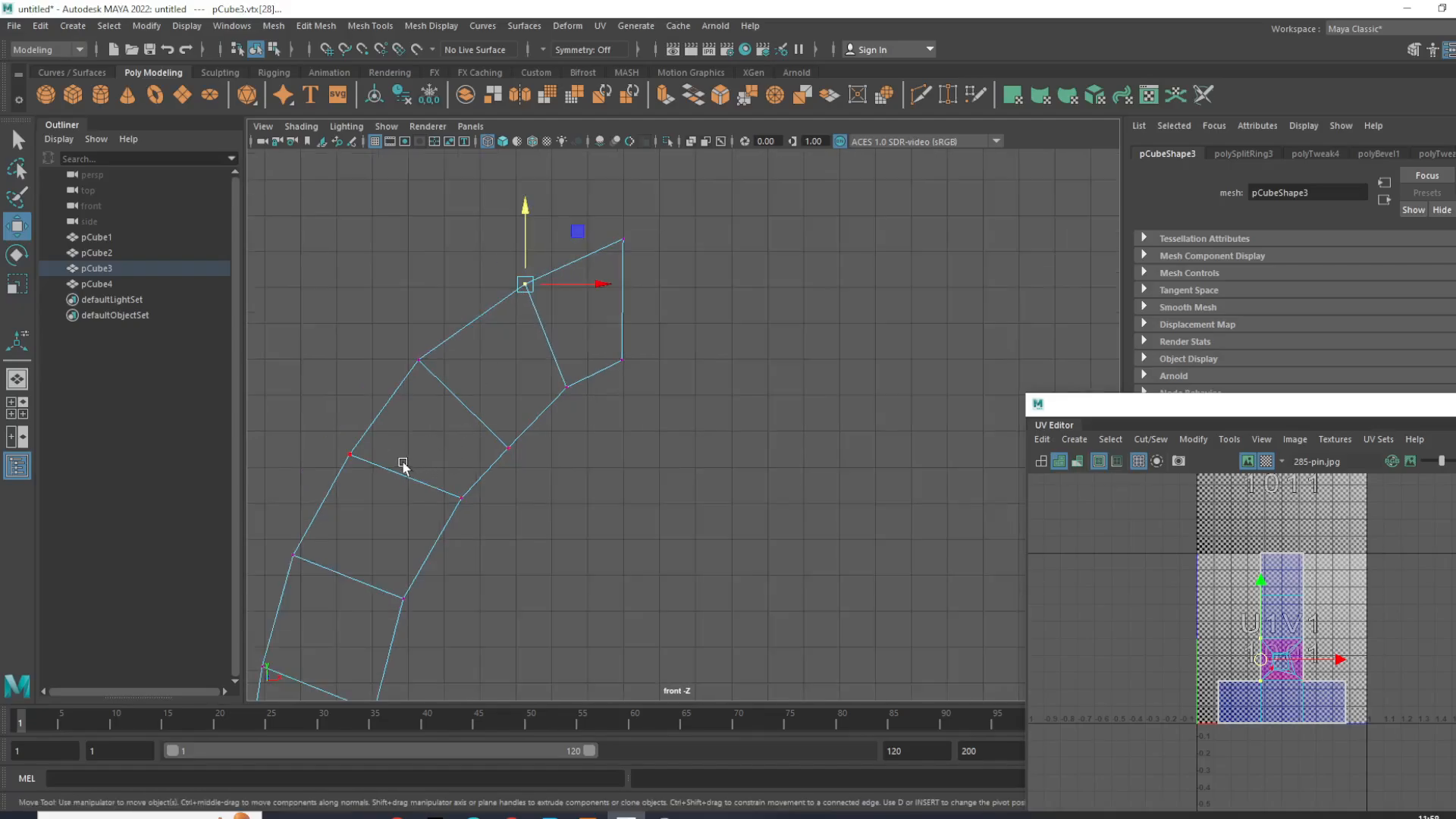
Step: Rotate the third cross section's vertices below the tip to follow the curve, adjust their position, and clear the selection
{"action": "left_click_drag", "start_coordinate": [436, 512], "coordinate": [473, 529]}
{"action": "key", "text": "e"}
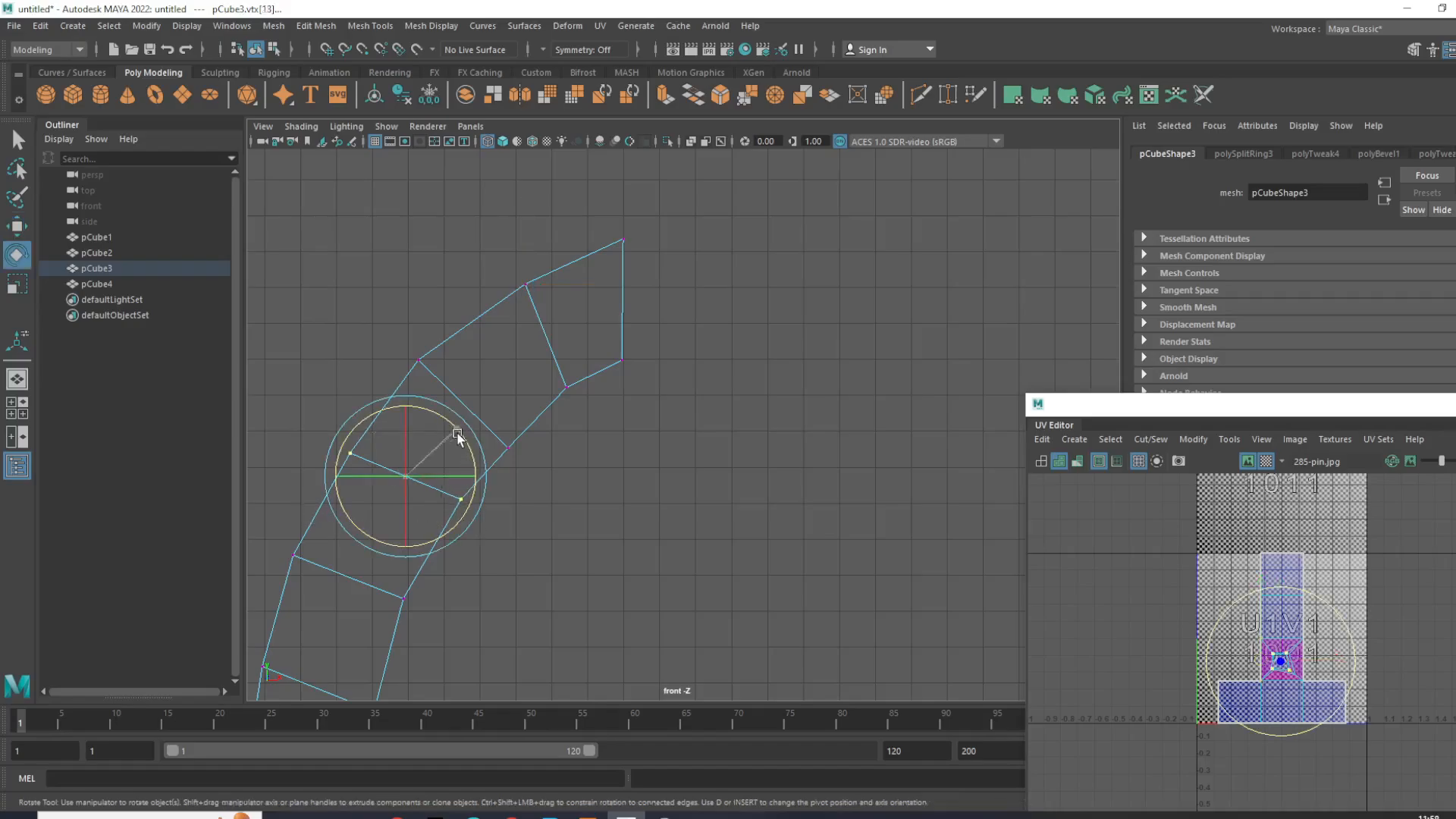
{"action": "left_click_drag", "start_coordinate": [458, 446], "coordinate": [549, 488]}
{"action": "scroll", "coordinate": [548, 461], "scroll_direction": "up", "scroll_amount": 4}
{"action": "key", "text": "w"}
{"action": "left_click_drag", "start_coordinate": [436, 456], "coordinate": [431, 446]}
{"action": "left_click", "coordinate": [519, 503]}
{"action": "scroll", "coordinate": [519, 504], "scroll_direction": "down", "scroll_amount": 5}
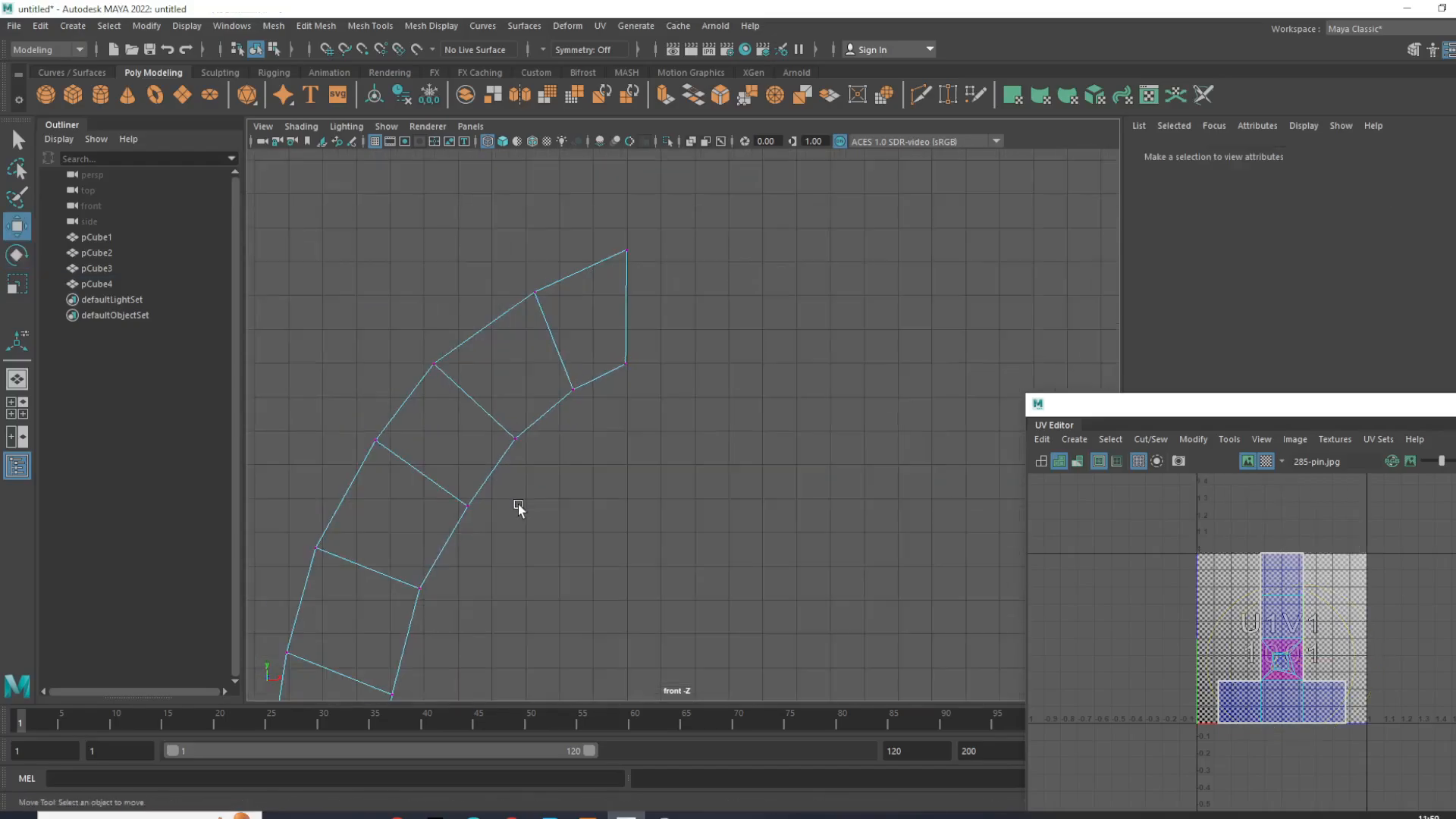
Step: Return to object selection in the enlarged perspective view and examine the distorted checker pattern around the curved column
{"action": "right_click_drag", "start_coordinate": [556, 431], "coordinate": [624, 379]}
{"action": "scroll", "coordinate": [722, 422], "scroll_direction": "down", "scroll_amount": 5}
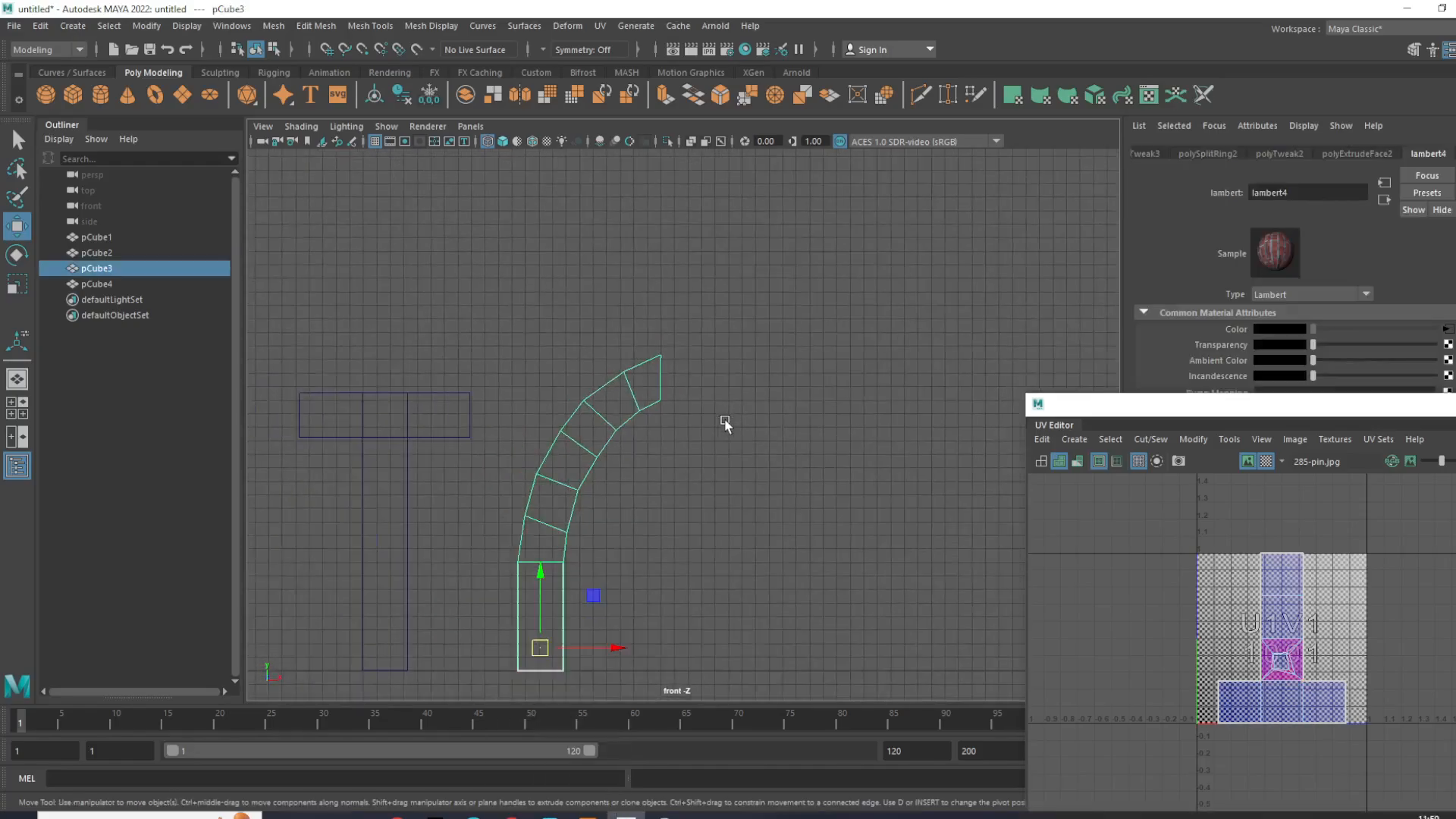
{"action": "key", "text": "space"}
{"action": "key", "text": "space"}
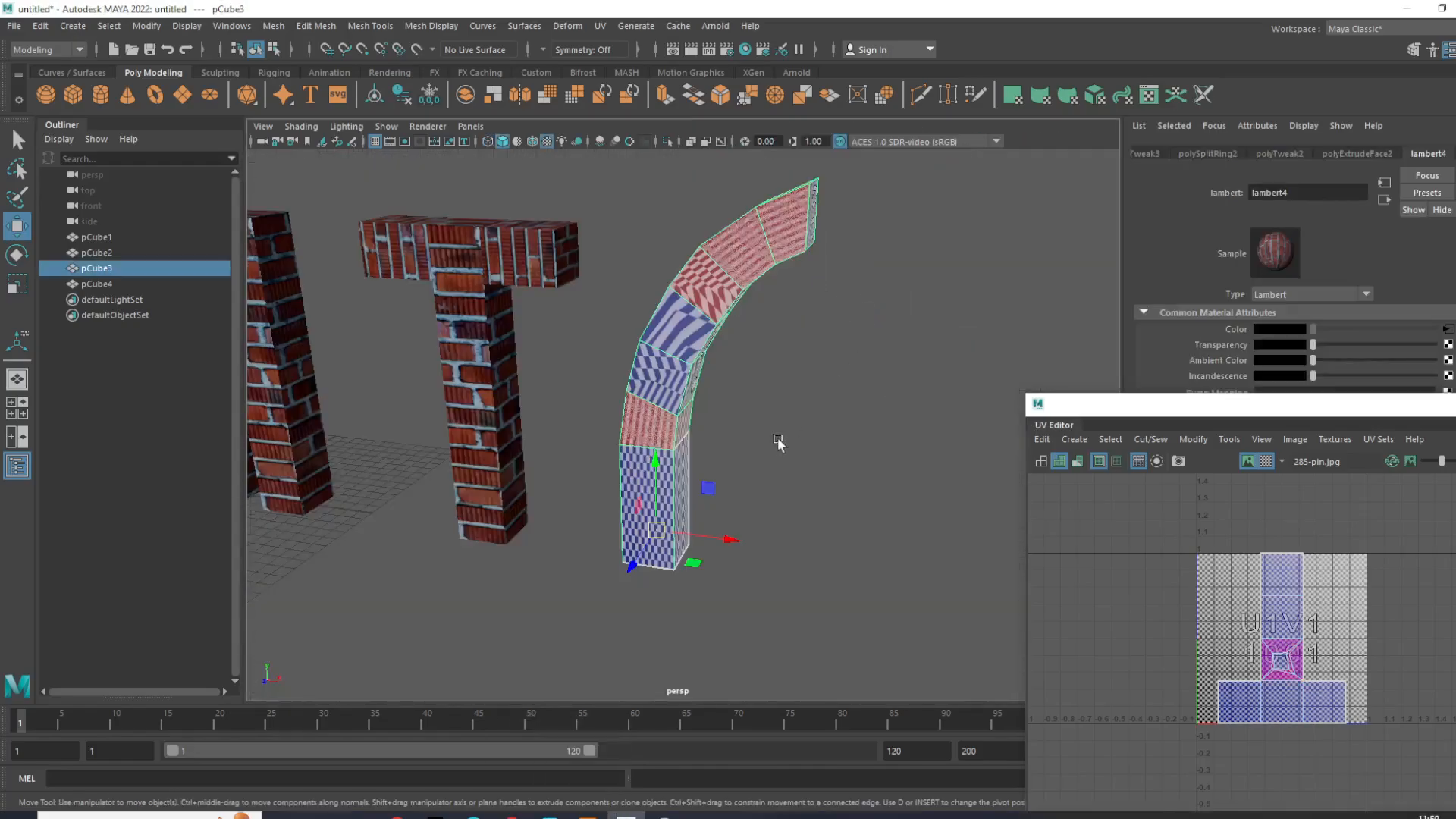
{"action": "mouse_move", "coordinate": [774, 439]}
{"action": "left_mouse_down", "text": "alt"}
{"action": "mouse_move", "coordinate": [477, 453]}
{"action": "mouse_move", "coordinate": [774, 465]}
{"action": "left_mouse_up", "text": "alt"}
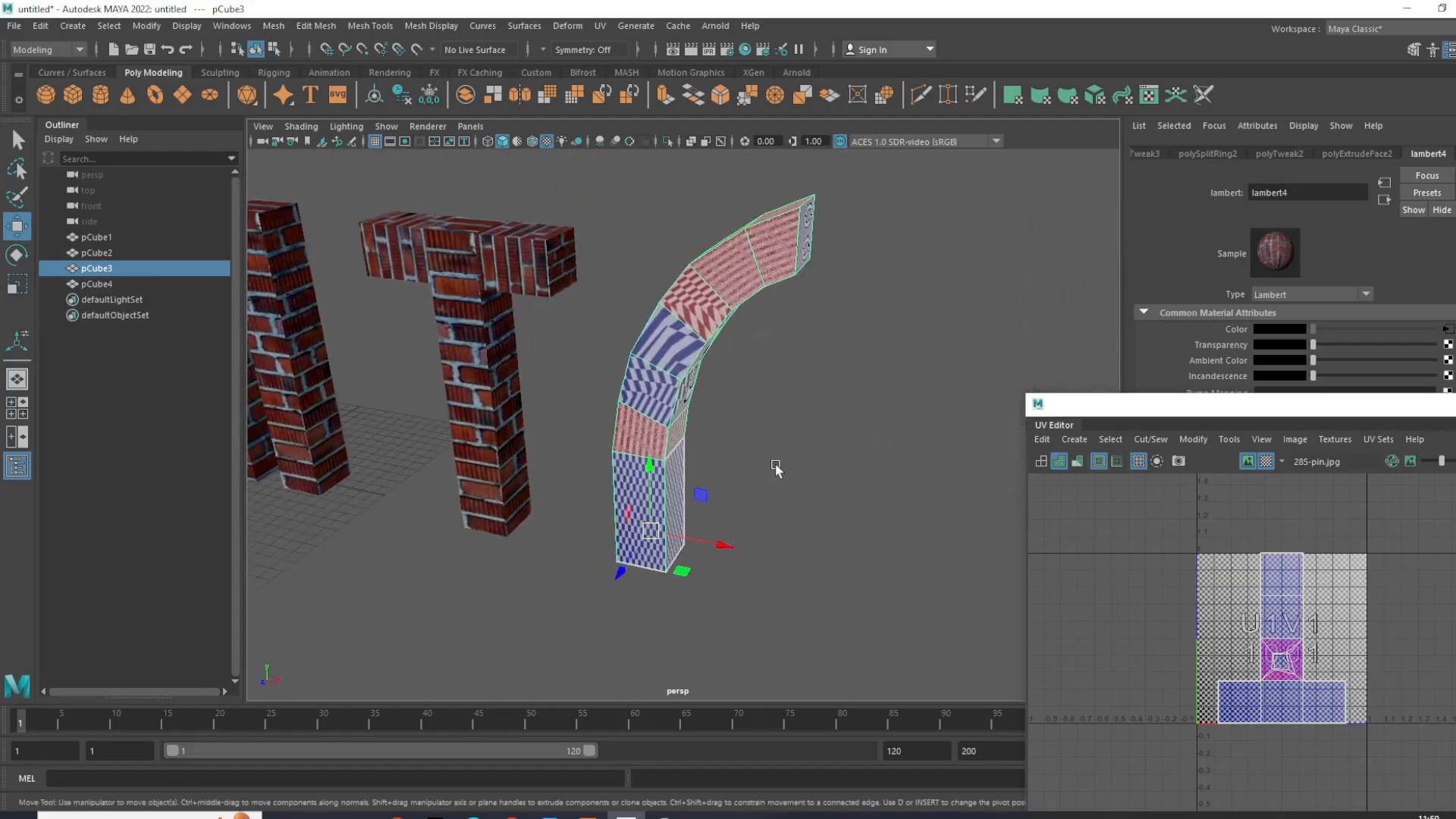
{"action": "scroll", "coordinate": [745, 493], "scroll_direction": "up", "scroll_amount": 3}
{"action": "left_click_drag", "start_coordinate": [752, 530], "coordinate": [688, 517], "text": "alt"}
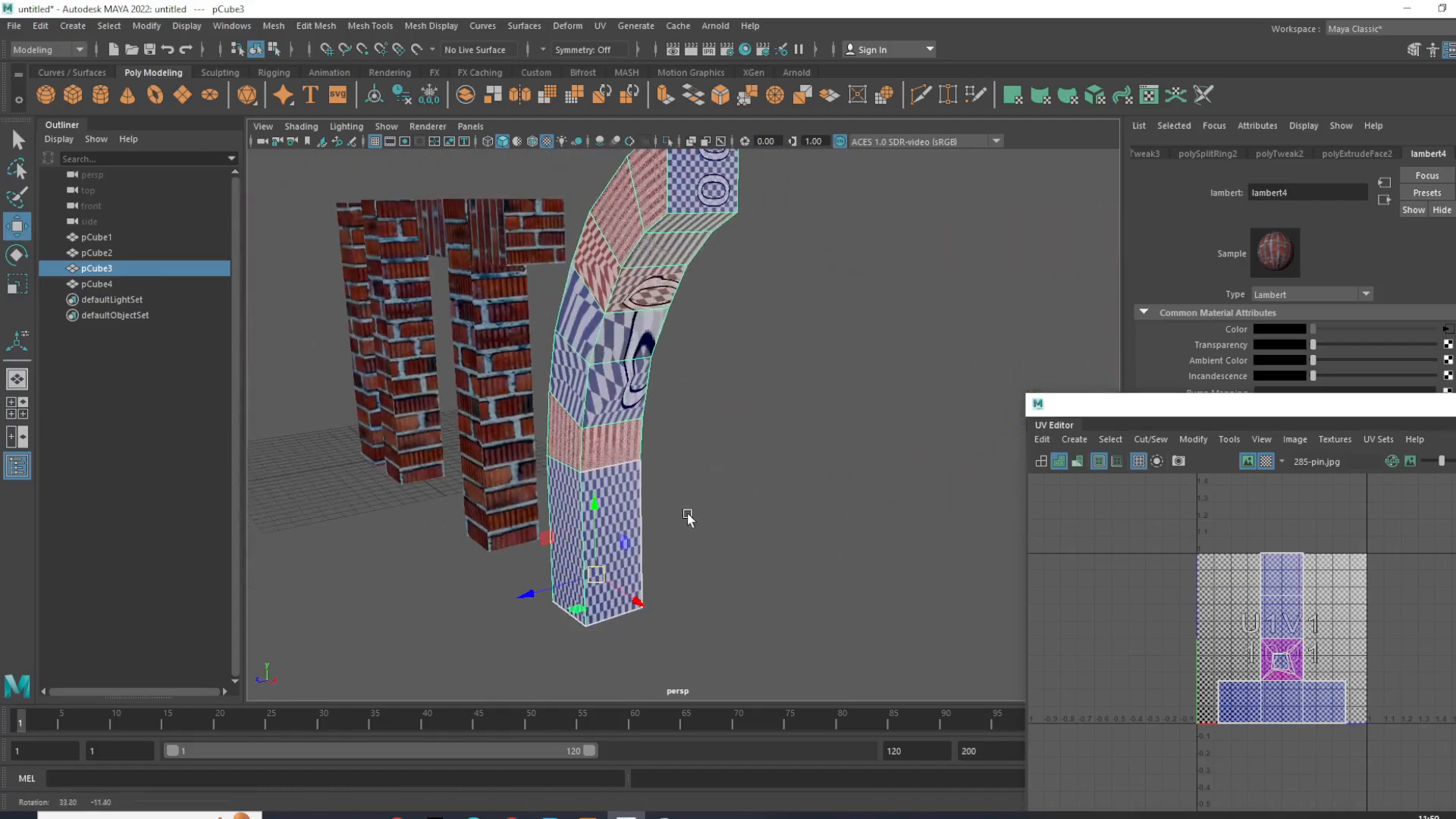
Step: Apply a planar UV projection from the camera to the curved column, fitted to its bounding box
{"action": "left_click", "coordinate": [600, 26]}
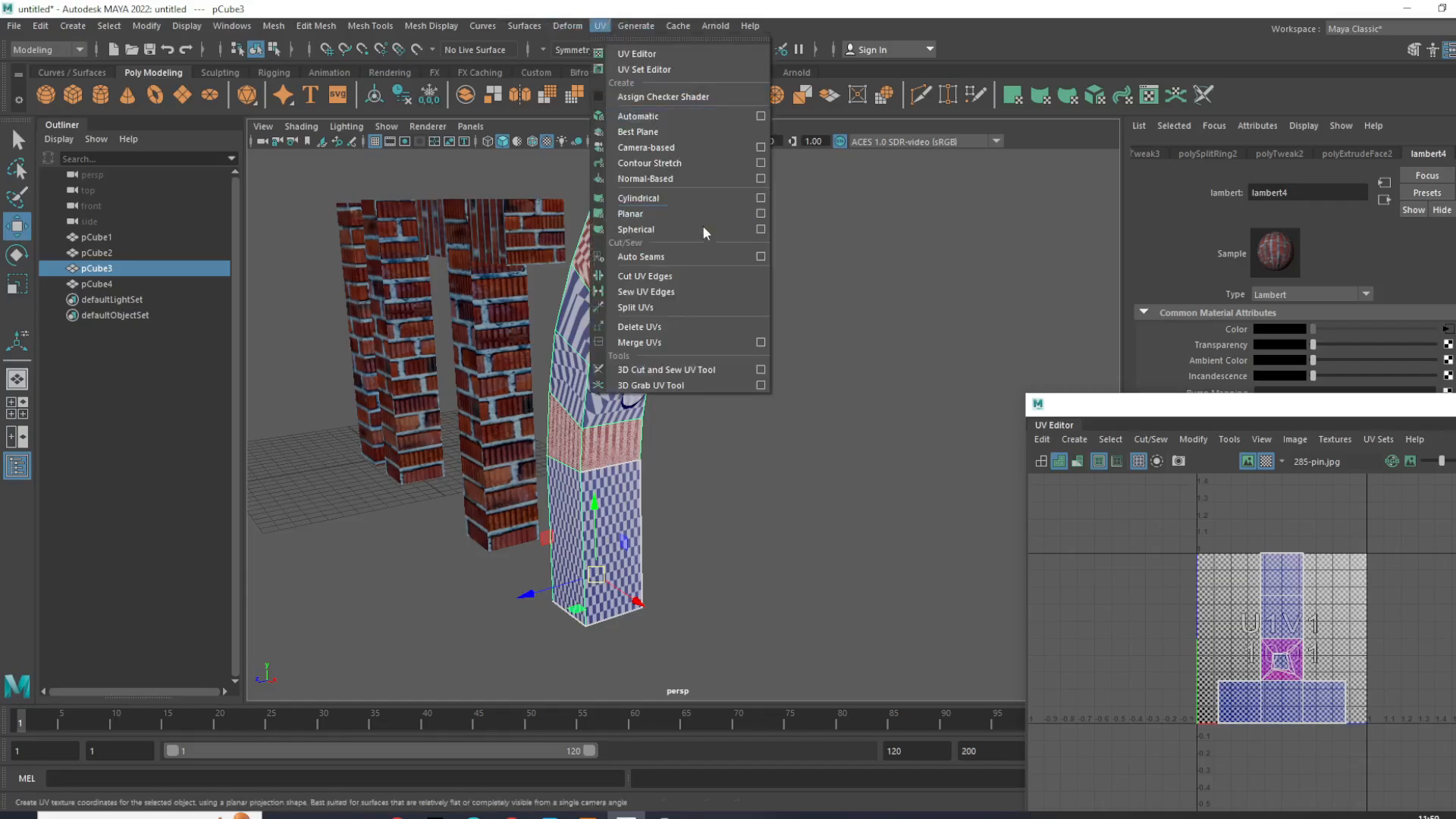
{"action": "left_click", "coordinate": [760, 214]}
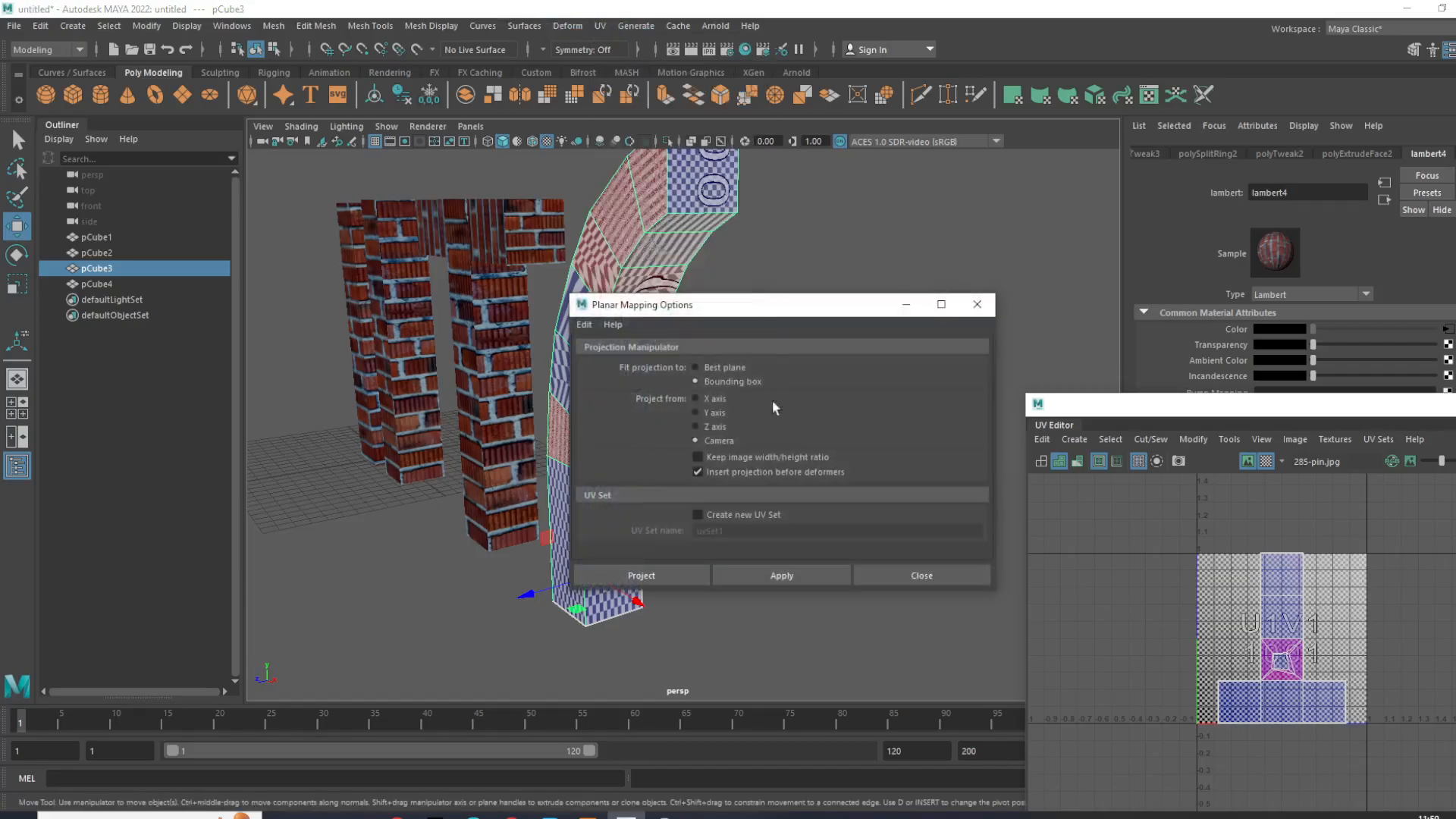
{"action": "left_click", "coordinate": [795, 578]}
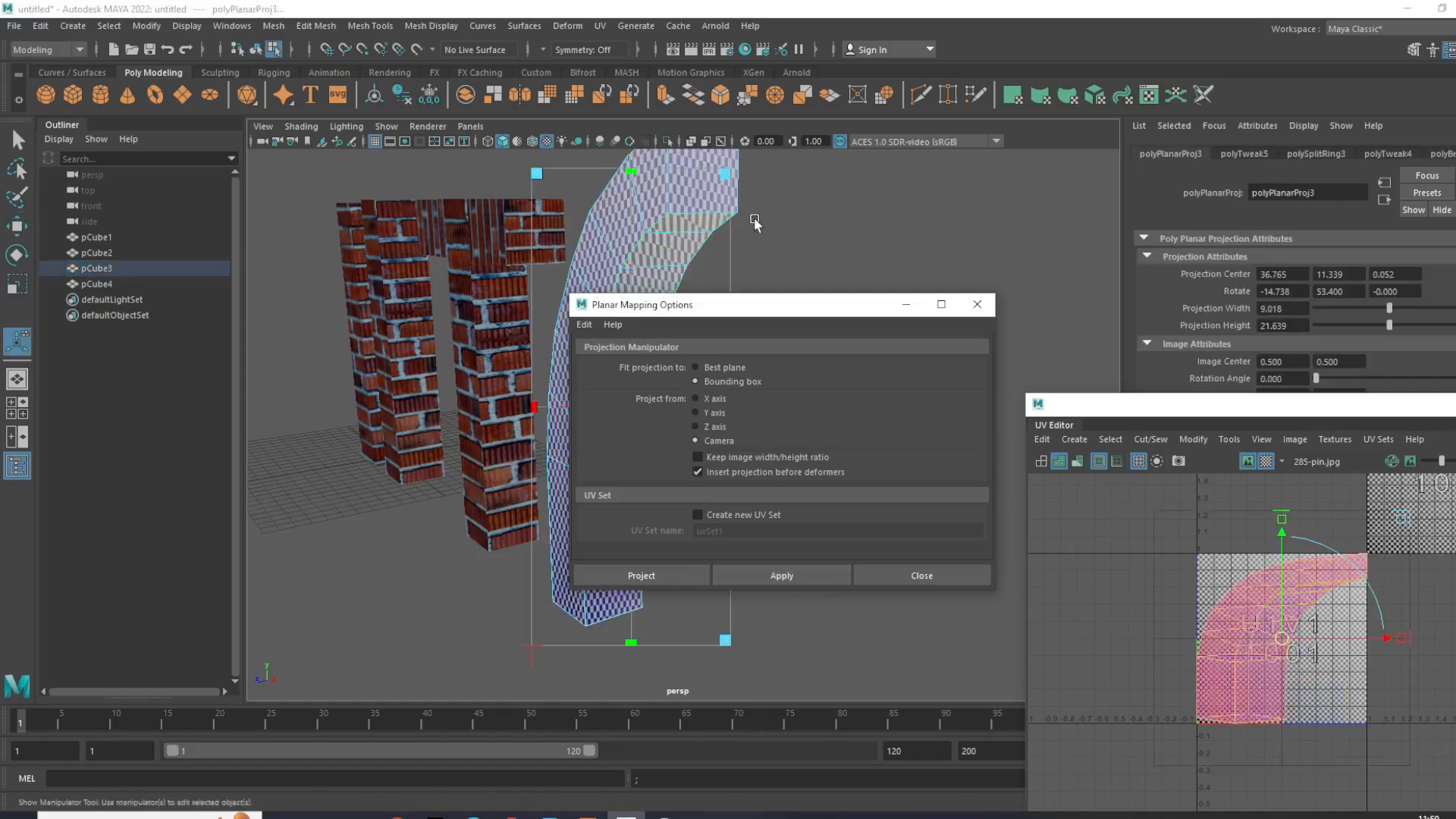
Step: Close the planar mapping options and cut the curved column's UVs along a lengthwise edge line and around its end faces
{"action": "key", "text": "q"}
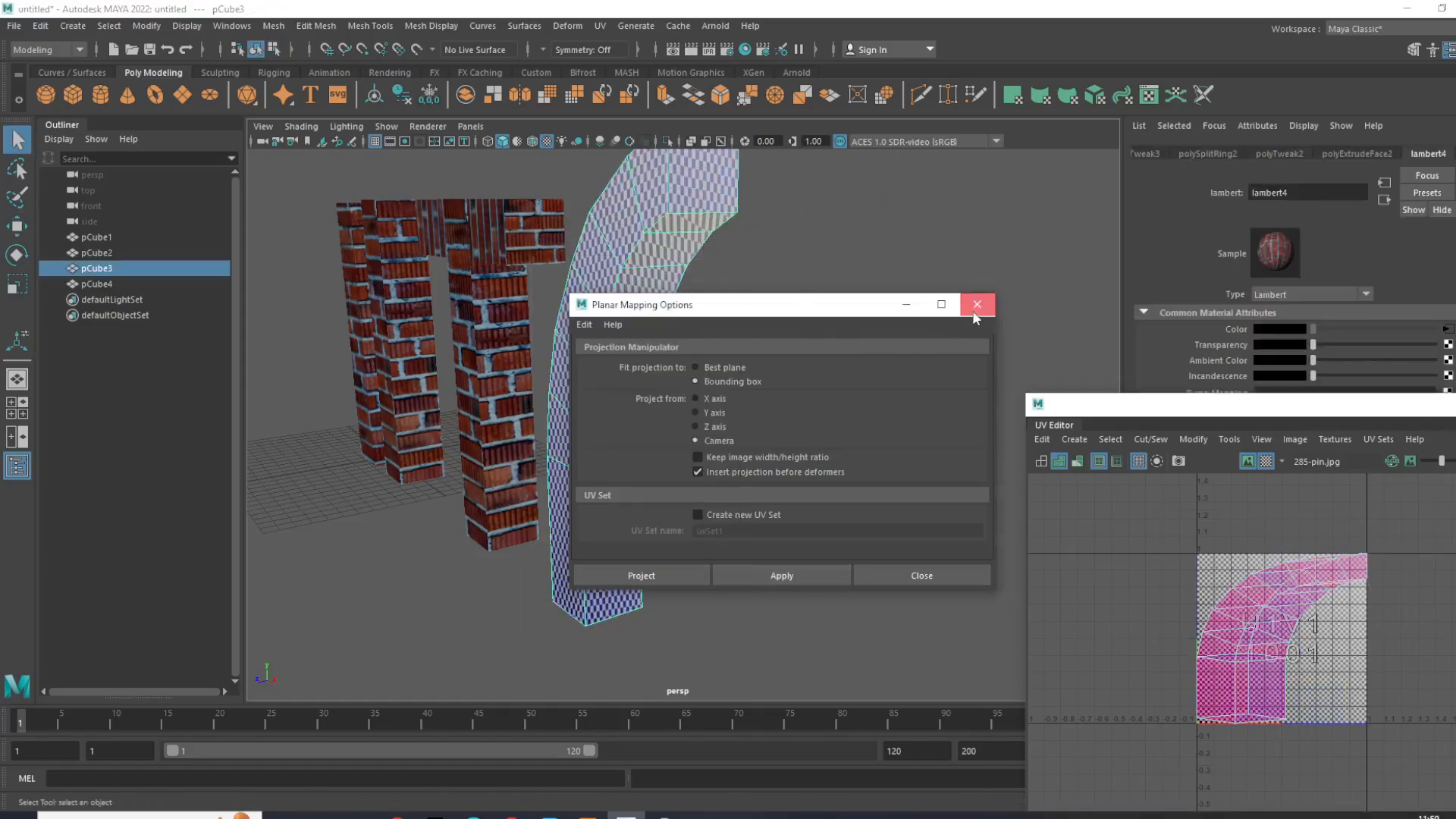
{"action": "left_click", "coordinate": [976, 306]}
{"action": "right_click_drag", "start_coordinate": [586, 342], "coordinate": [606, 314]}
{"action": "left_click", "coordinate": [599, 343]}
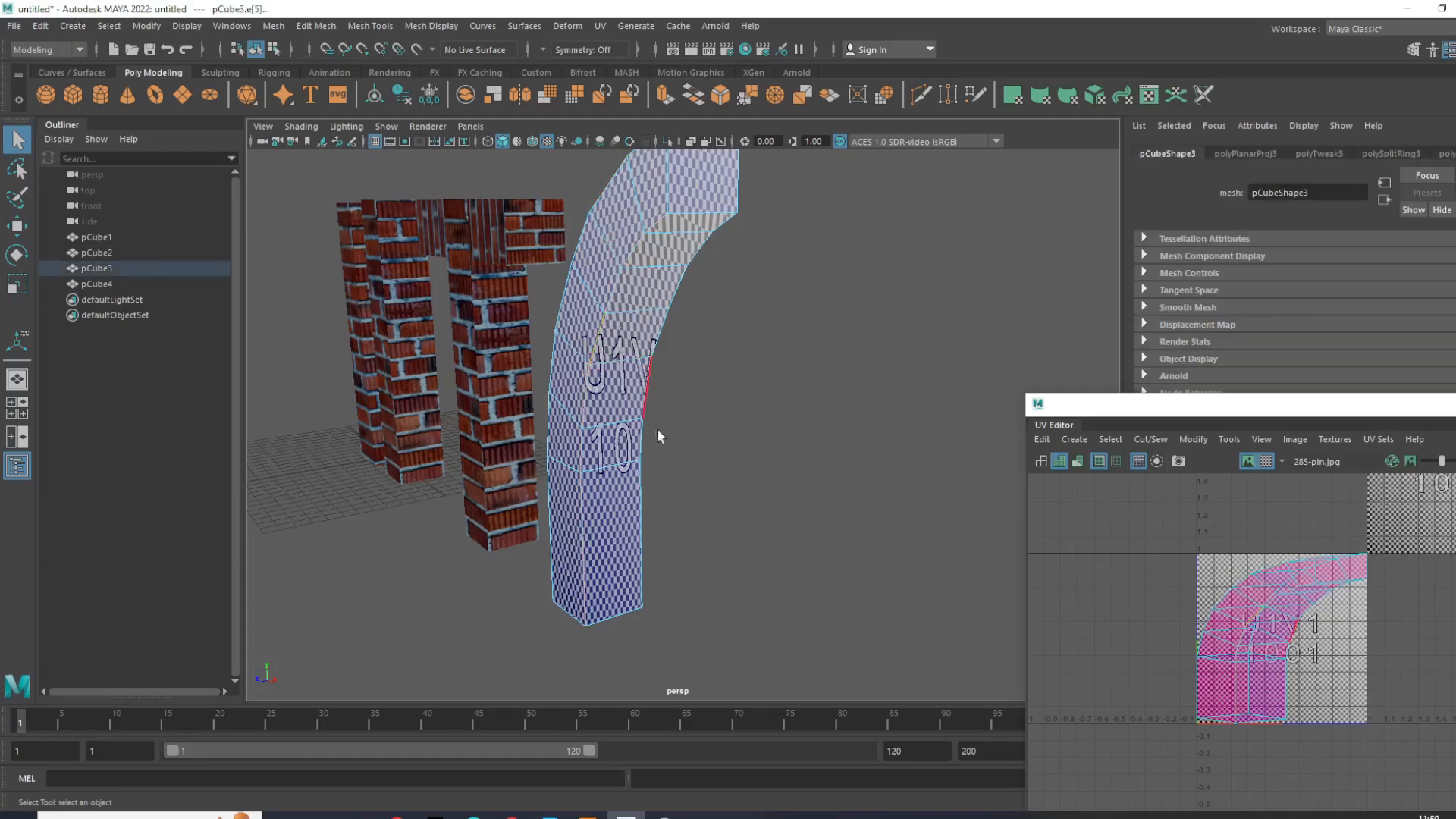
{"action": "left_click_drag", "start_coordinate": [720, 548], "coordinate": [700, 379], "text": "alt"}
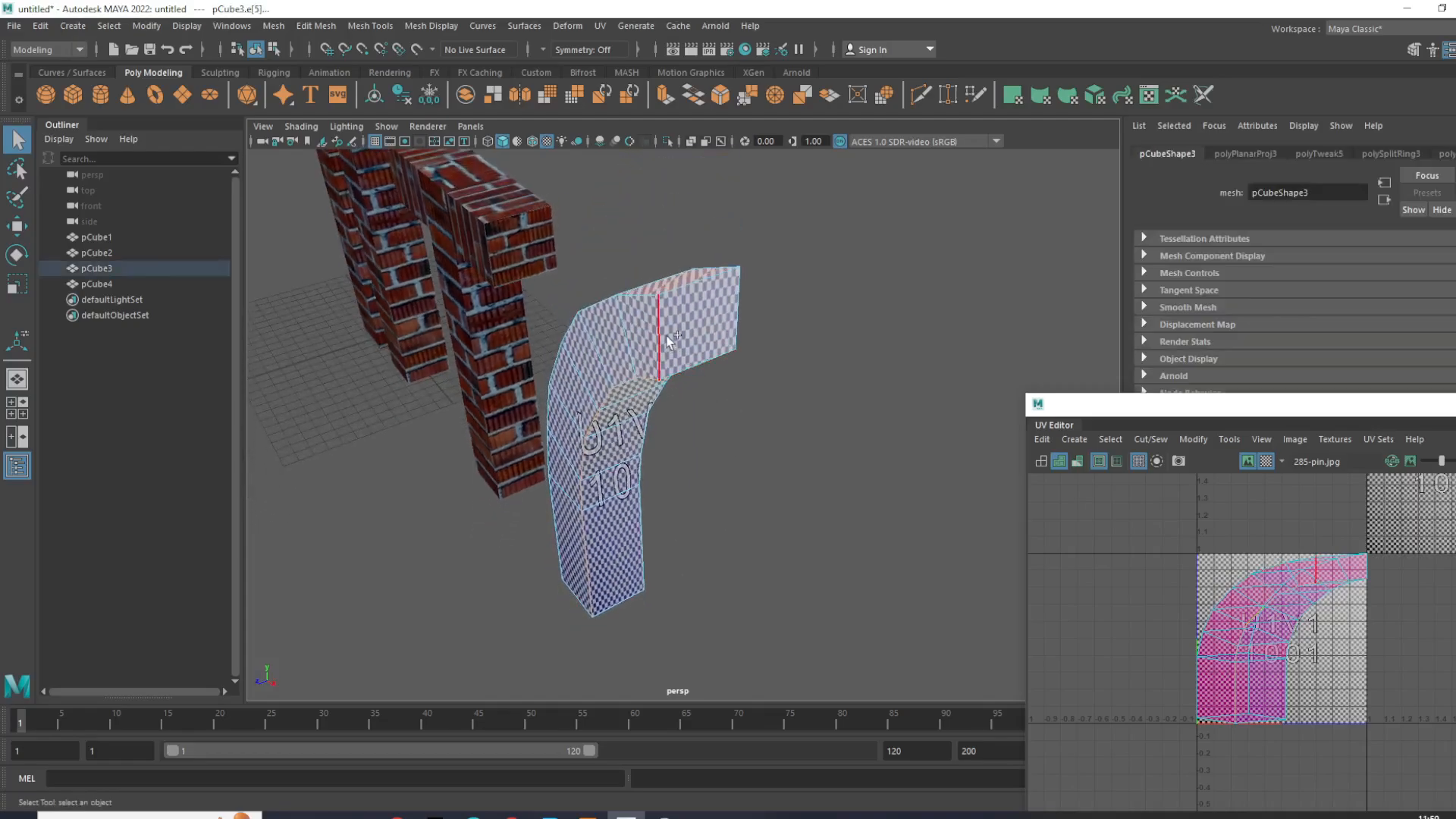
{"action": "left_click_drag", "start_coordinate": [712, 453], "coordinate": [728, 377], "text": "alt"}
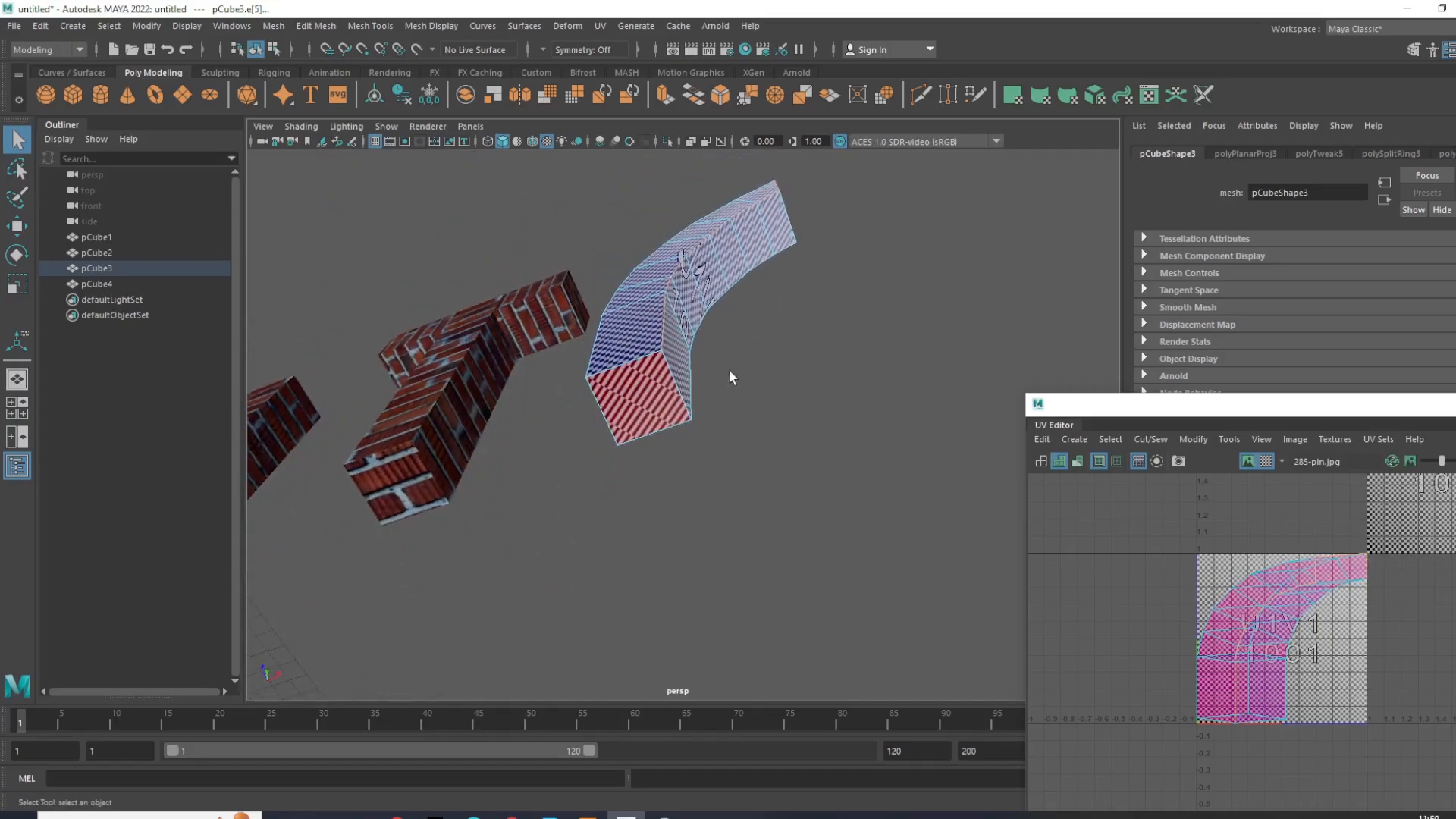
{"action": "left_click", "coordinate": [674, 402]}
{"action": "right_click_drag", "start_coordinate": [1274, 569], "coordinate": [1221, 590], "text": "shift"}
Step: Select all of the curved column's UVs, unfold them, and return to object selection with nothing selected
{"action": "right_click_drag", "start_coordinate": [1173, 640], "coordinate": [1429, 696]}
{"action": "left_click", "coordinate": [1235, 639]}
{"action": "scroll", "coordinate": [1309, 631], "scroll_direction": "down", "scroll_amount": 4}
{"action": "right_click_drag", "start_coordinate": [1295, 624], "coordinate": [1421, 639]}
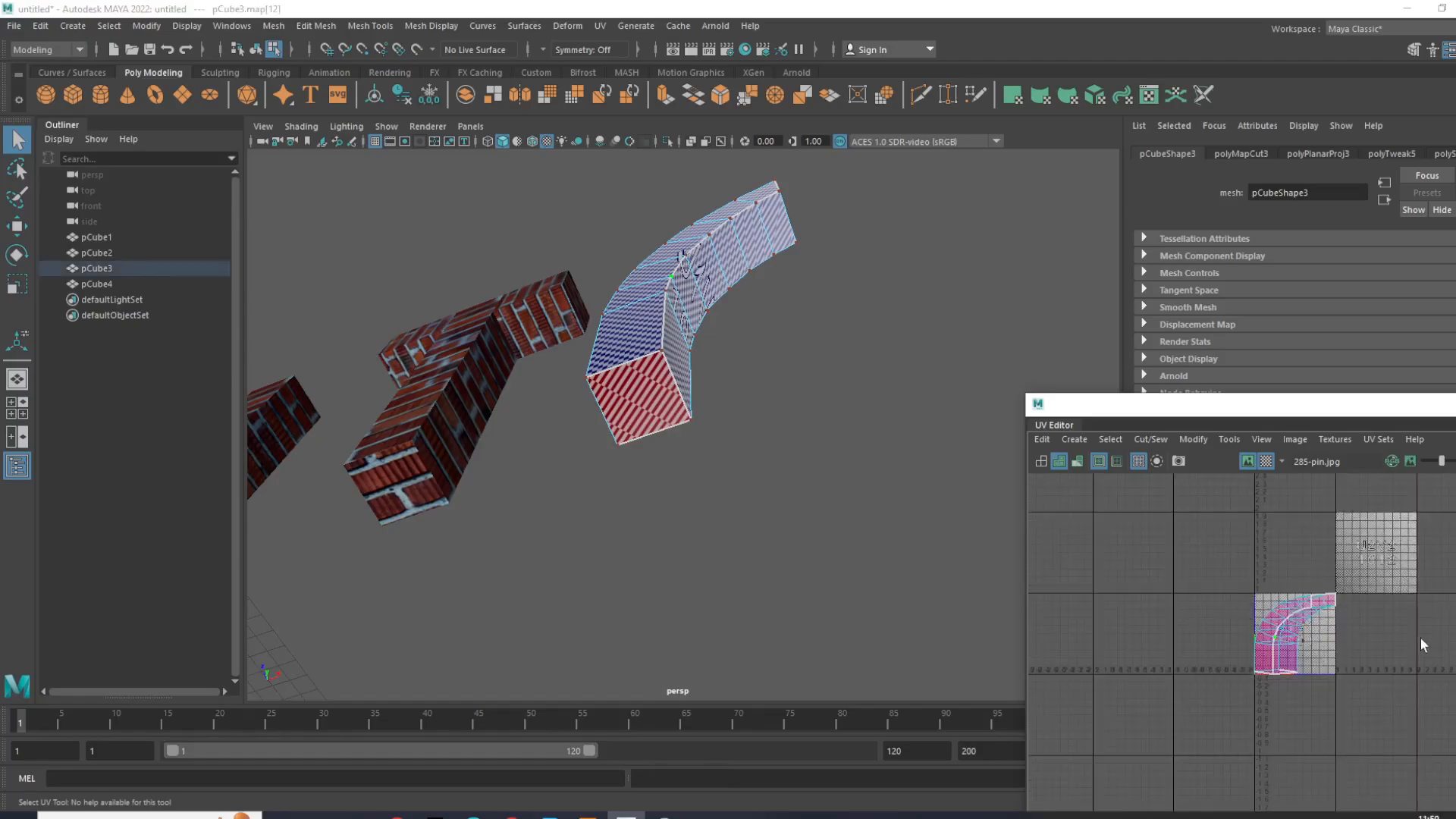
{"action": "right_click_drag", "start_coordinate": [1289, 641], "coordinate": [1357, 594], "text": "ctrl"}
{"action": "left_click_drag", "start_coordinate": [1279, 402], "coordinate": [968, 264]}
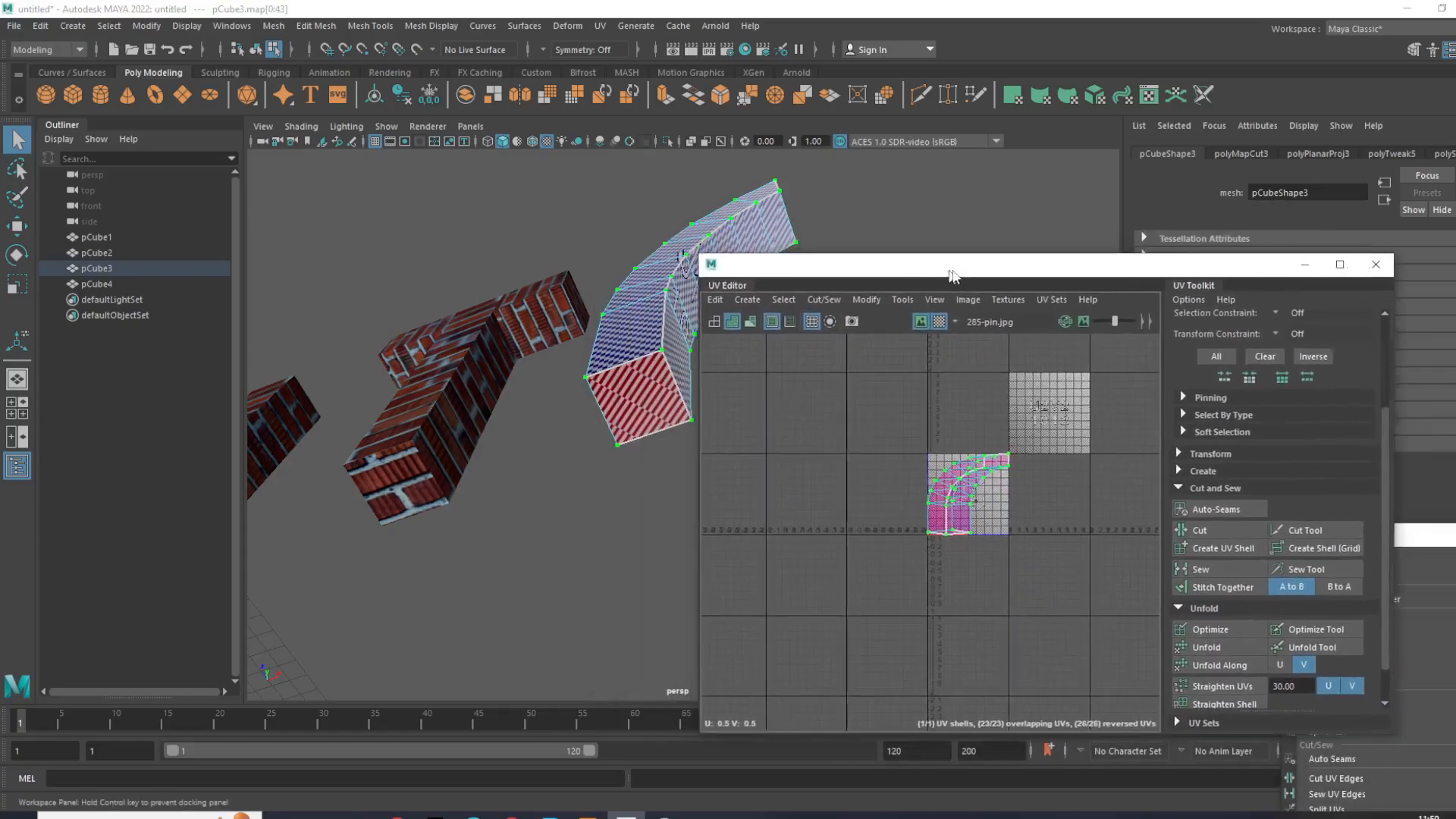
{"action": "left_click", "coordinate": [1223, 647]}
{"action": "left_click_drag", "start_coordinate": [516, 378], "coordinate": [559, 432], "text": "alt"}
{"action": "right_click_drag", "start_coordinate": [612, 394], "coordinate": [683, 371]}
{"action": "left_click", "coordinate": [706, 611]}
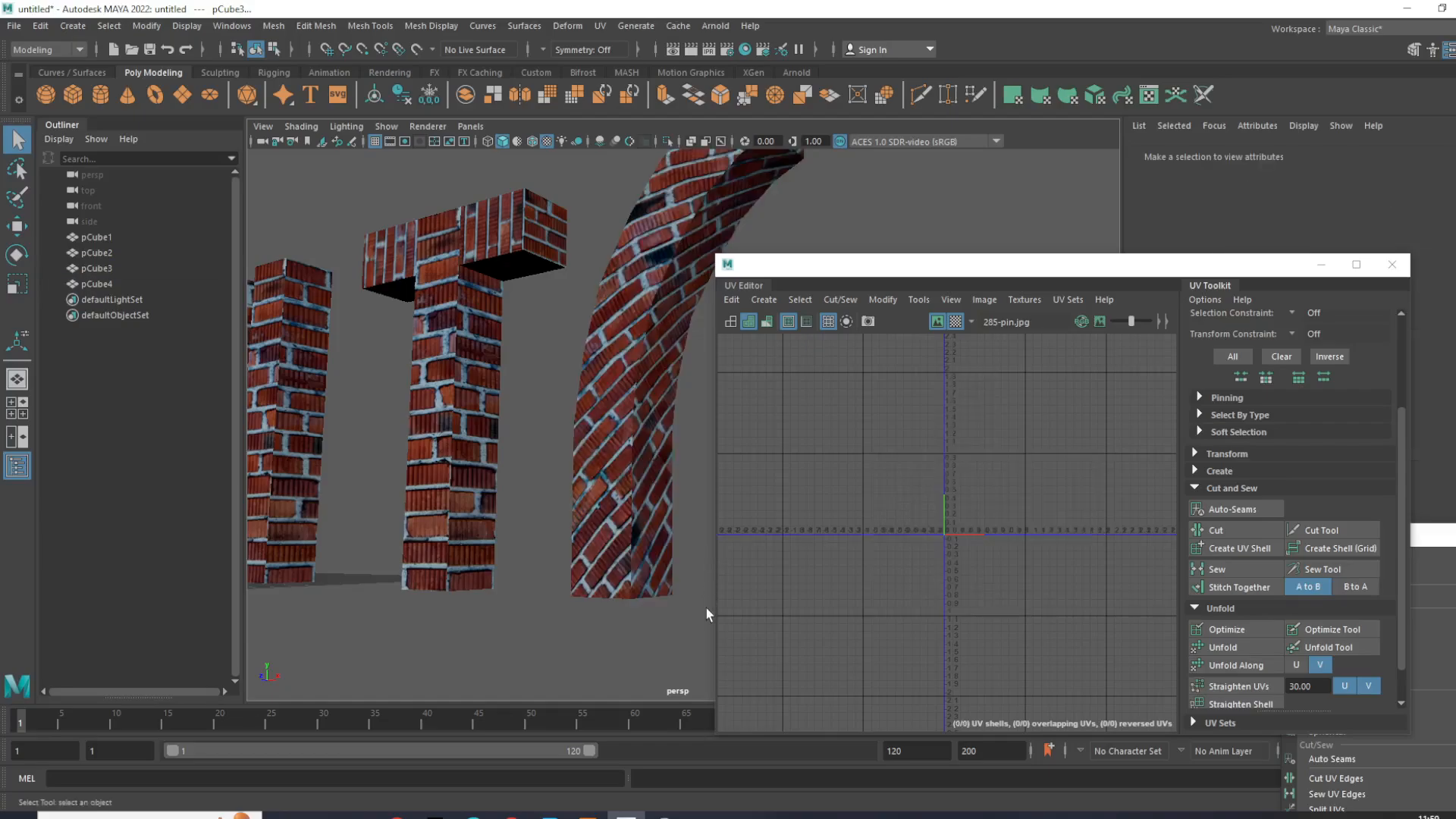
Step: Rotate the curved column's entire unfolded UV shell until it stands upright, and return to object selection
{"action": "scroll", "coordinate": [657, 543], "scroll_direction": "down", "scroll_amount": 3}
{"action": "middle_click_drag", "start_coordinate": [657, 543], "coordinate": [605, 554], "text": "alt"}
{"action": "scroll", "coordinate": [589, 531], "scroll_direction": "up", "scroll_amount": 3}
{"action": "left_click", "coordinate": [559, 429]}
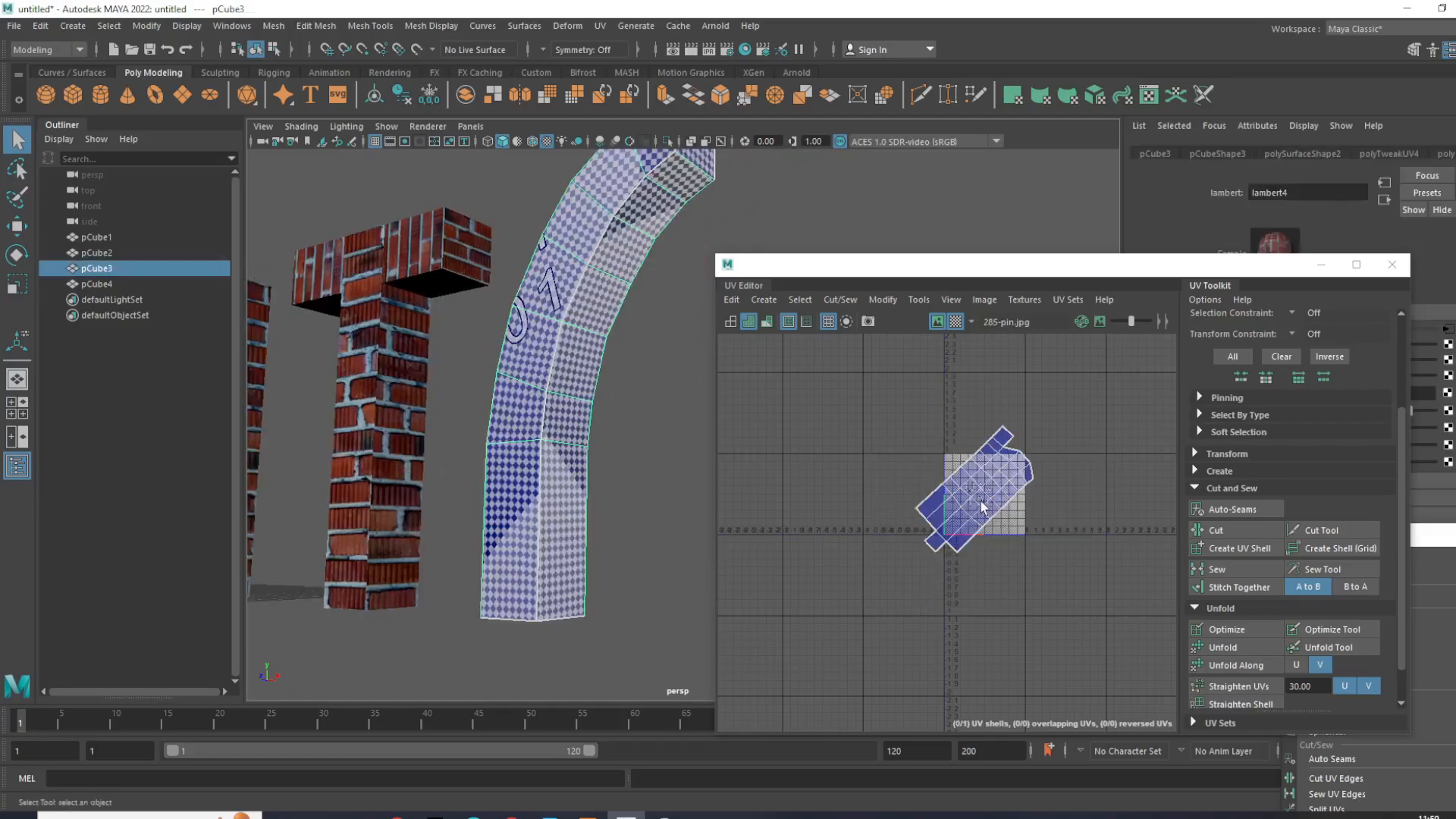
{"action": "right_click_drag", "start_coordinate": [984, 507], "coordinate": [1069, 517]}
{"action": "left_click_drag", "start_coordinate": [1103, 596], "coordinate": [897, 403]}
{"action": "scroll", "coordinate": [952, 466], "scroll_direction": "up", "scroll_amount": 3}
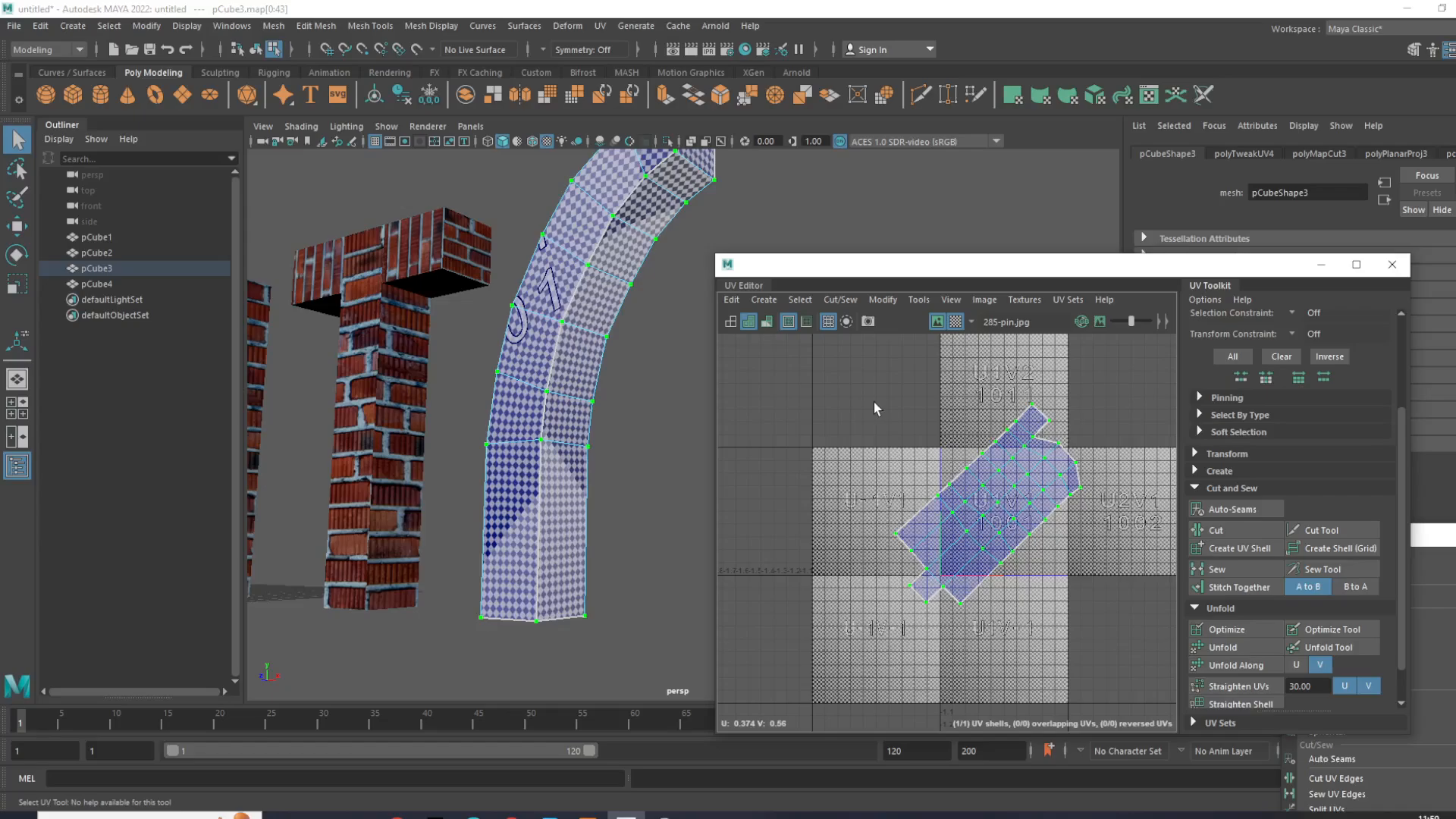
{"action": "key", "text": "e"}
{"action": "left_click_drag", "start_coordinate": [948, 446], "coordinate": [929, 502]}
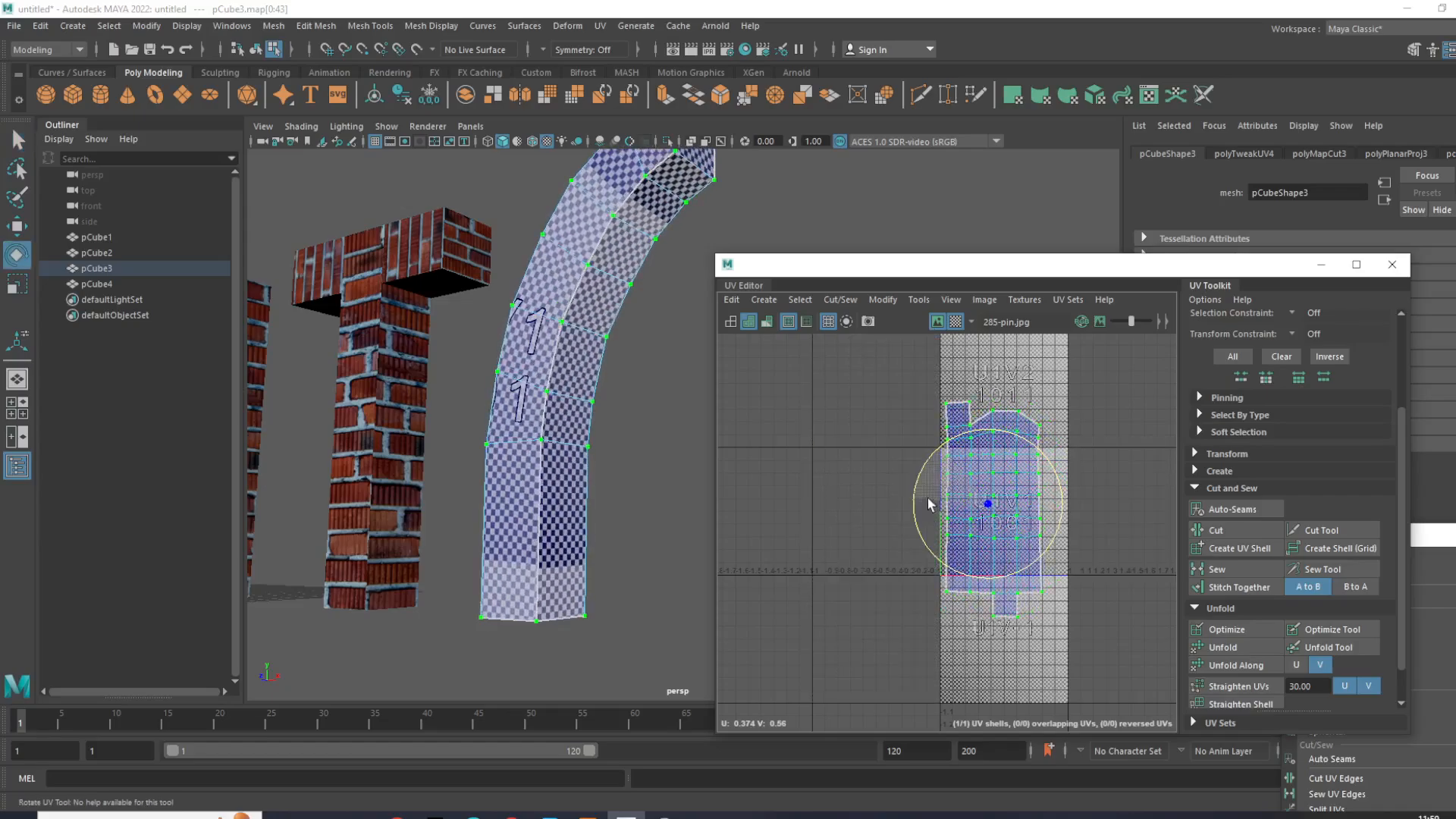
{"action": "left_click", "coordinate": [683, 471]}
{"action": "right_click_drag", "start_coordinate": [536, 397], "coordinate": [798, 238]}
{"action": "left_click", "coordinate": [634, 478]}
Step: Move the curved column's pivot horizontally in the front view until it sits beneath the arm's tip
{"action": "left_click_drag", "start_coordinate": [635, 479], "coordinate": [669, 499], "text": "alt"}
{"action": "scroll", "coordinate": [550, 480], "scroll_direction": "down", "scroll_amount": 5}
{"action": "middle_click_drag", "start_coordinate": [545, 484], "coordinate": [711, 411], "text": "alt"}
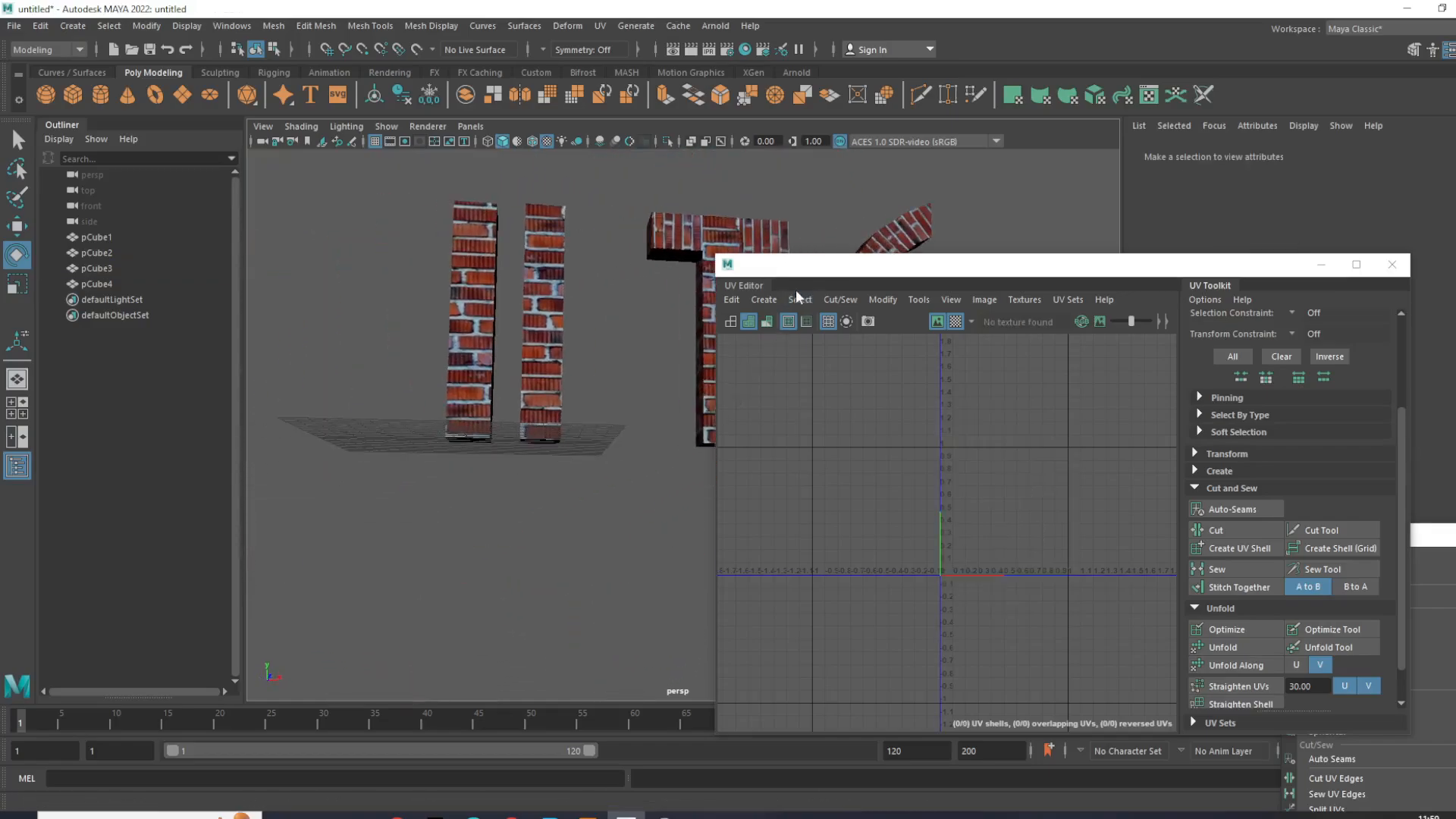
{"action": "left_click_drag", "start_coordinate": [804, 274], "coordinate": [1101, 279]}
{"action": "left_click_drag", "start_coordinate": [902, 406], "coordinate": [662, 467]}
{"action": "left_click", "coordinate": [826, 453]}
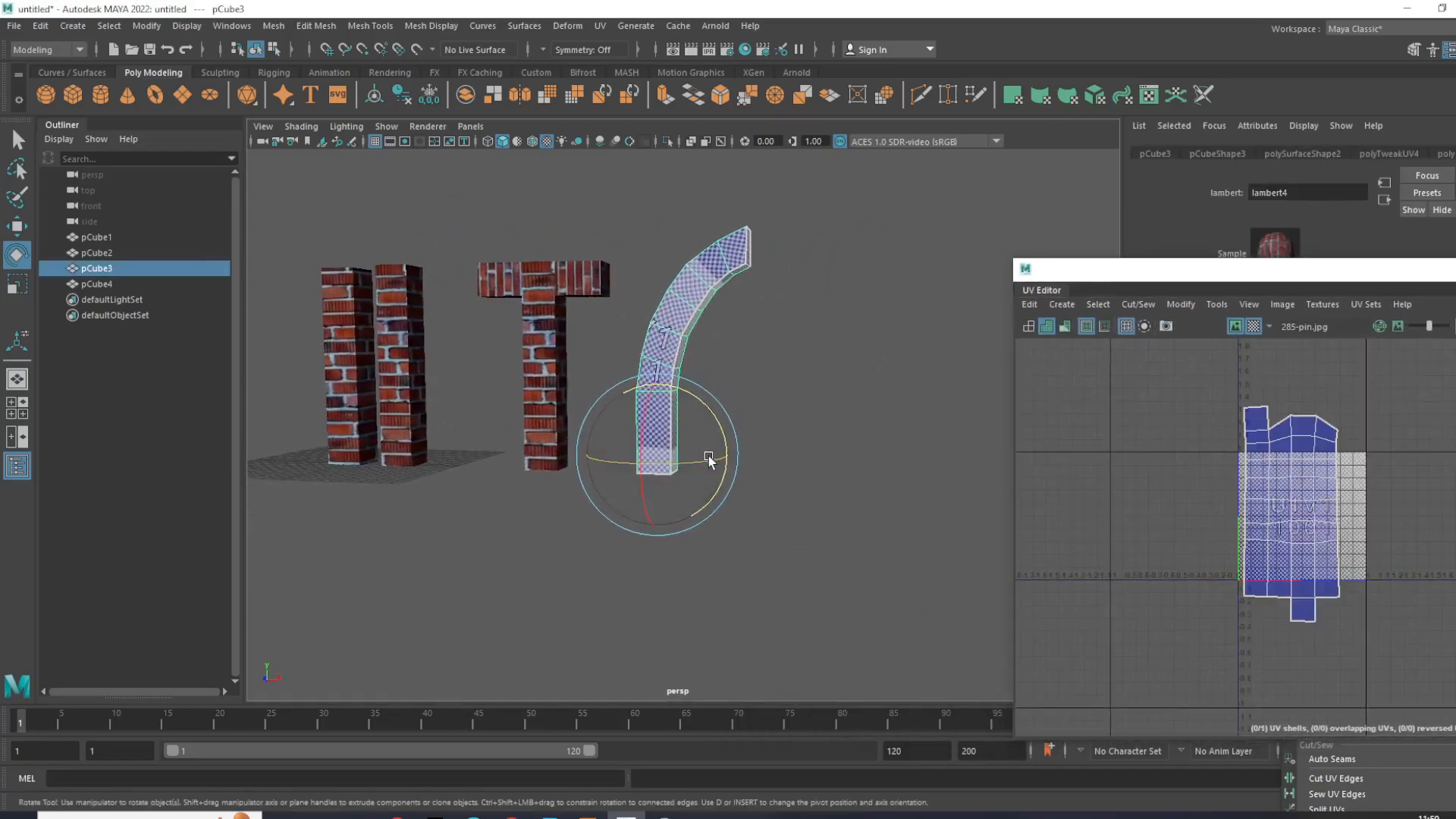
{"action": "key", "text": "w"}
{"action": "key", "text": "d"}
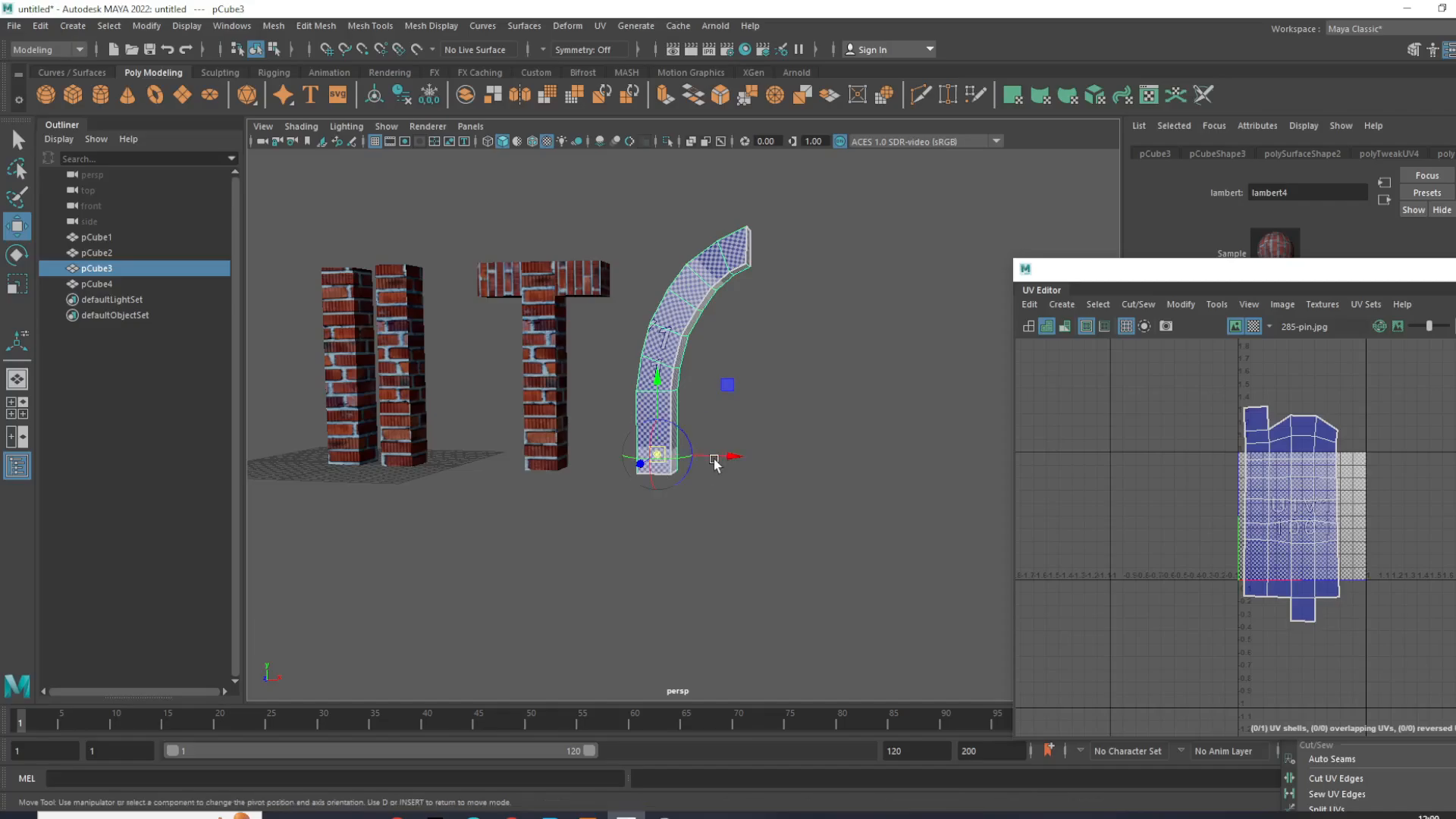
{"action": "key", "text": "space"}
{"action": "left_click_drag", "start_coordinate": [490, 647], "coordinate": [527, 651]}
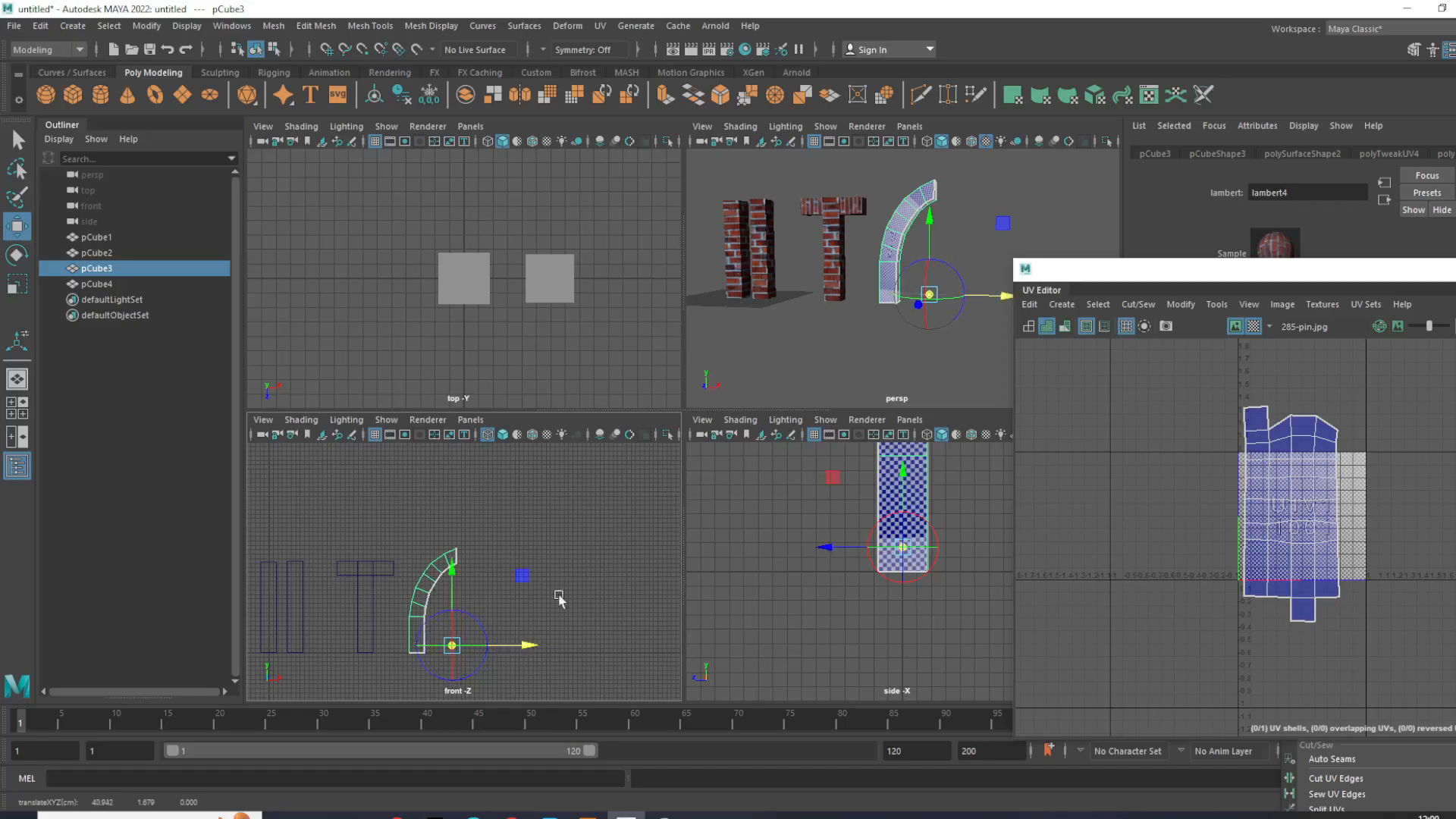
{"action": "scroll", "coordinate": [556, 599], "scroll_direction": "up", "scroll_amount": 6}
{"action": "middle_click_drag", "start_coordinate": [619, 360], "coordinate": [624, 344], "text": "alt"}
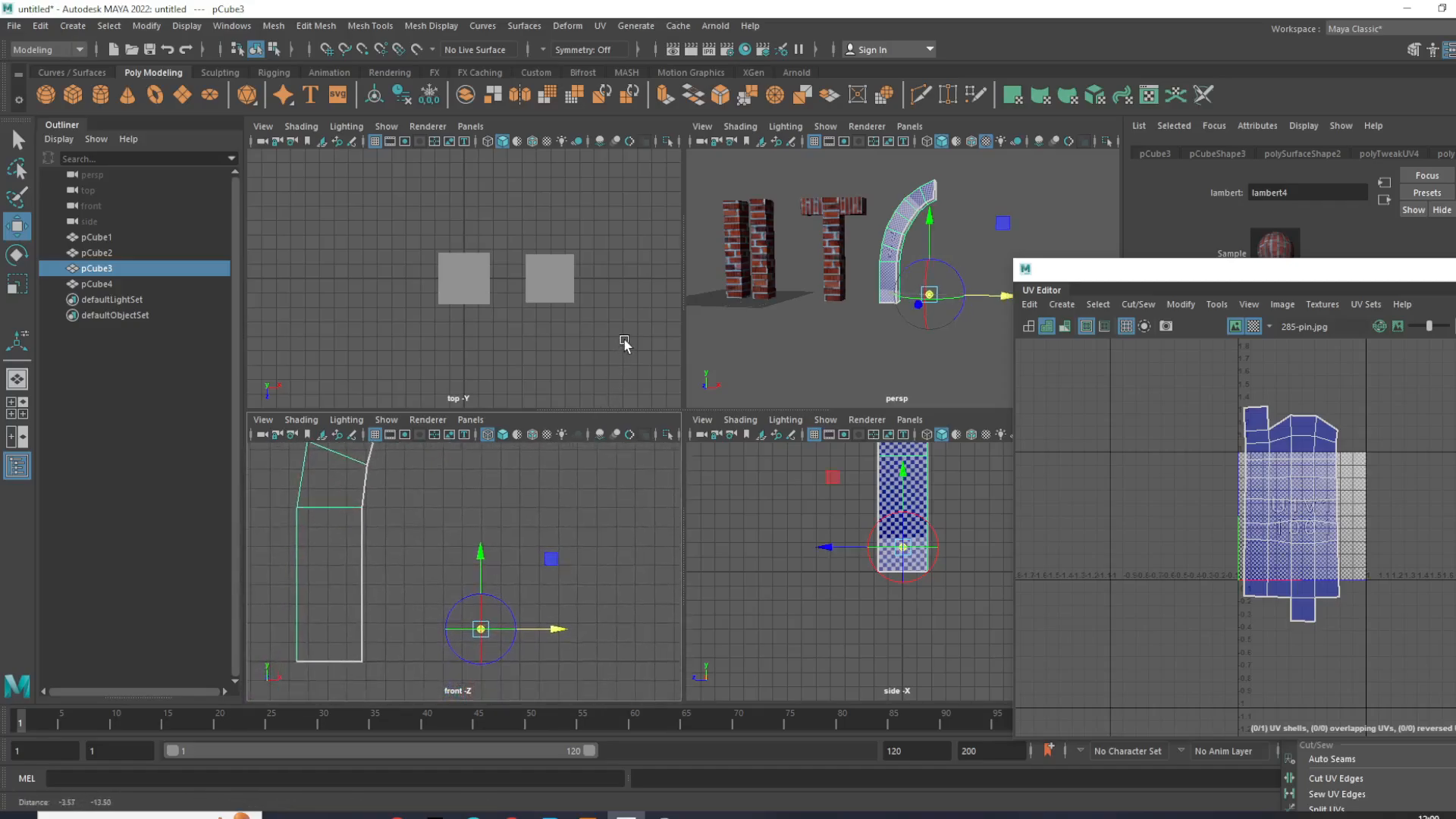
{"action": "scroll", "coordinate": [599, 591], "scroll_direction": "down", "scroll_amount": 3}
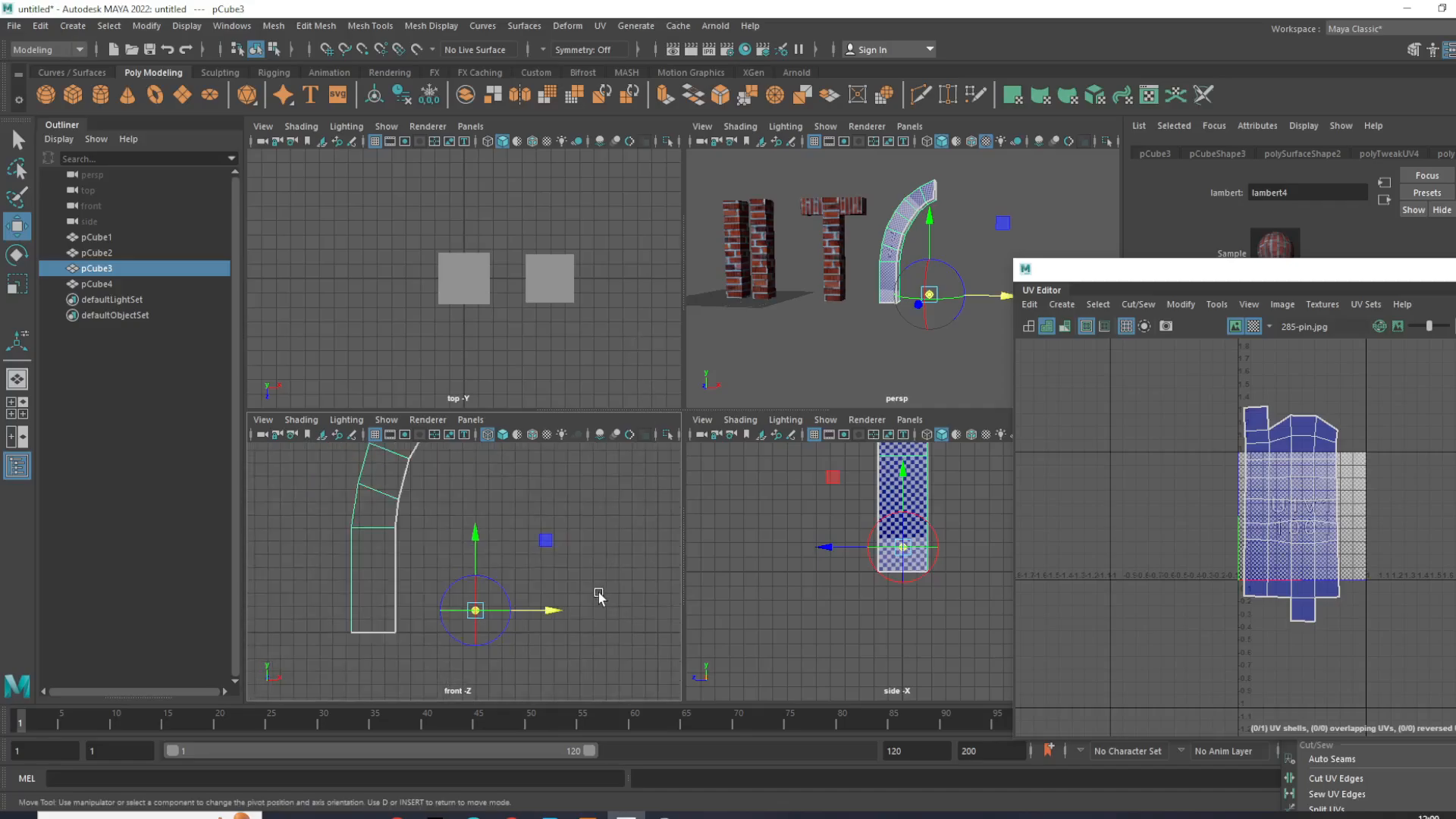
{"action": "scroll", "coordinate": [598, 593], "scroll_direction": "down", "scroll_amount": 2}
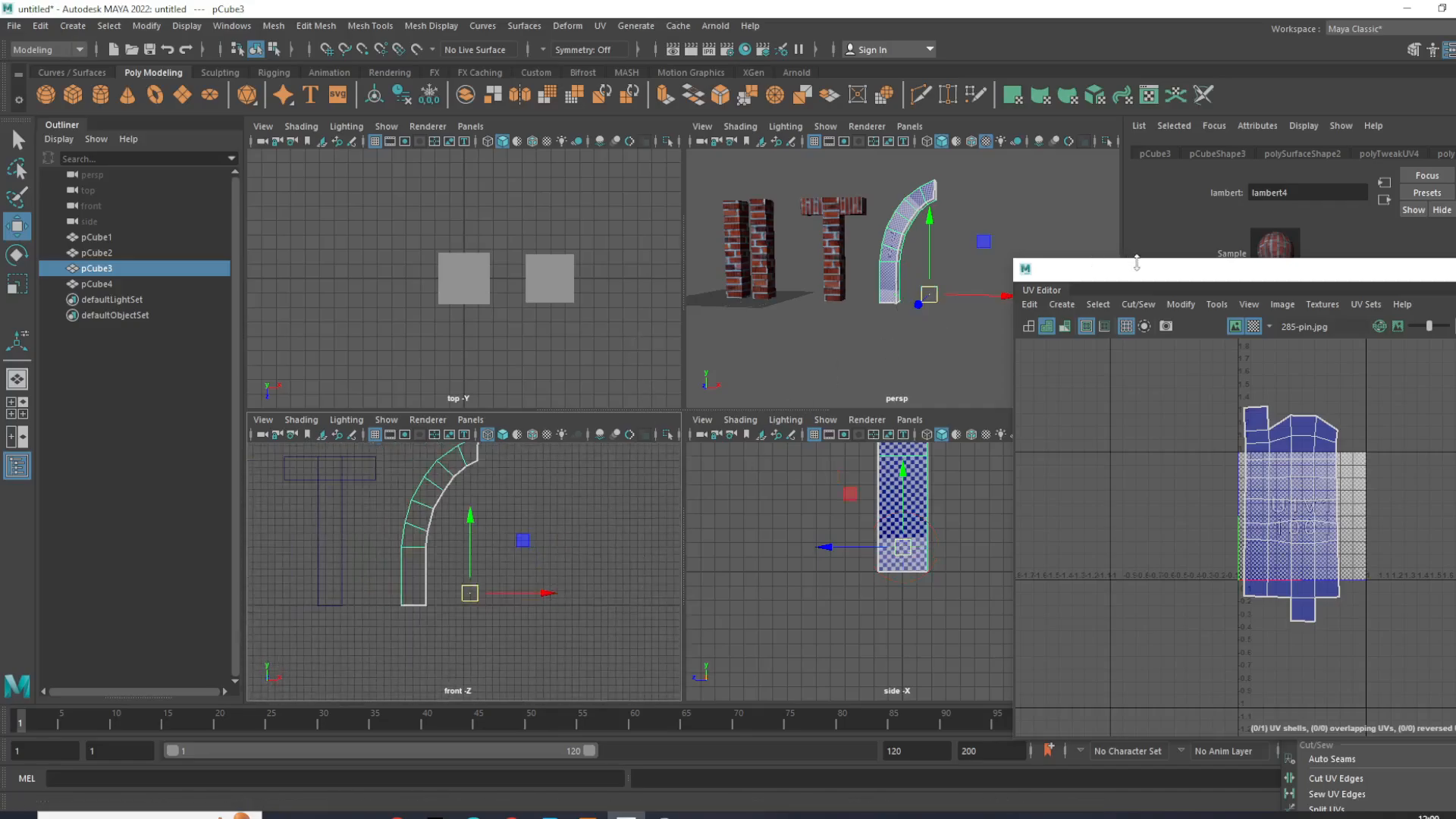
Step: Duplicate the curved column and freeze the copy's transformations
{"action": "left_click_drag", "start_coordinate": [1095, 269], "coordinate": [821, 565]}
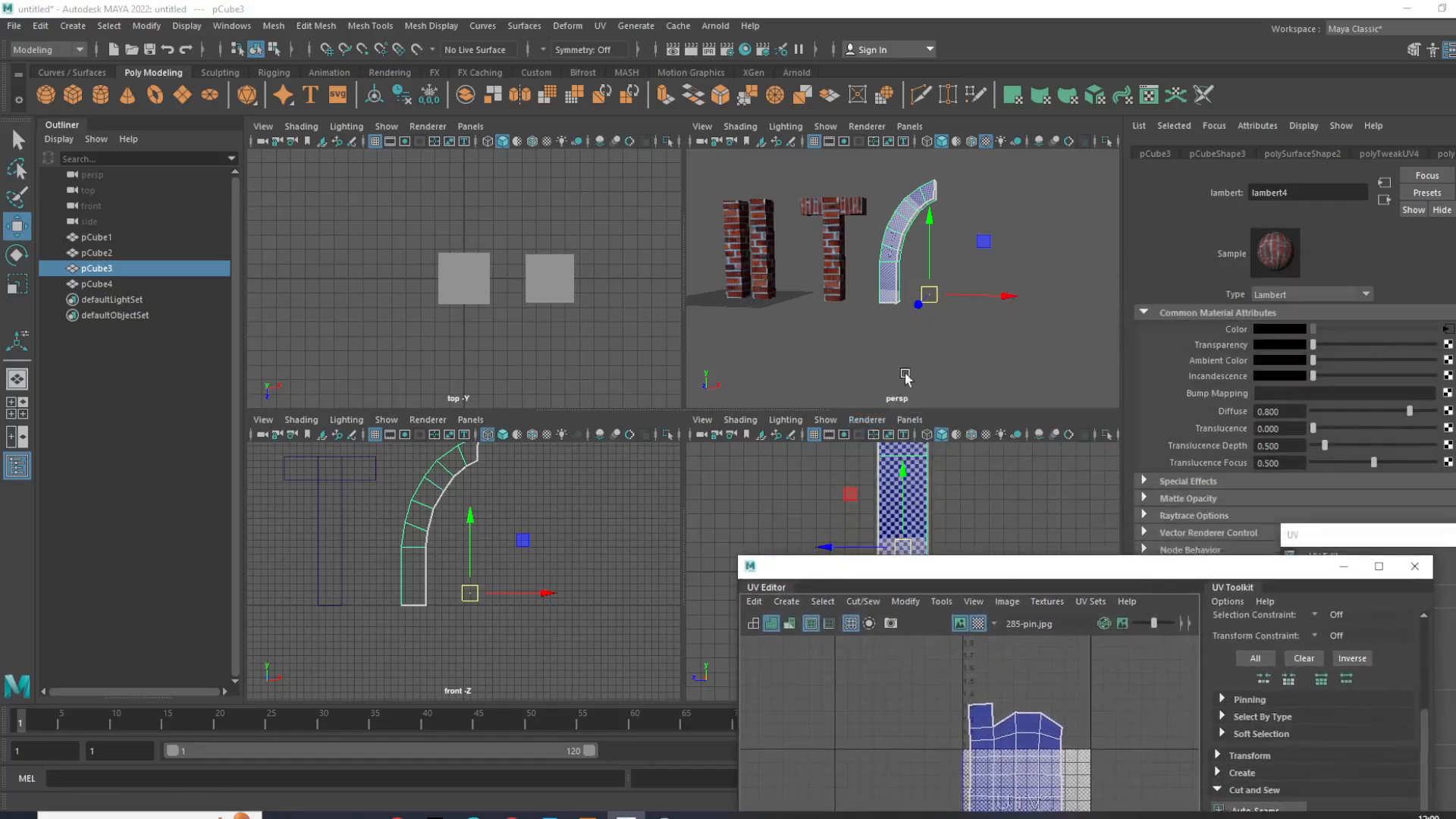
{"action": "key", "text": "ctrl+d"}
{"action": "key", "text": "ctrl+a"}
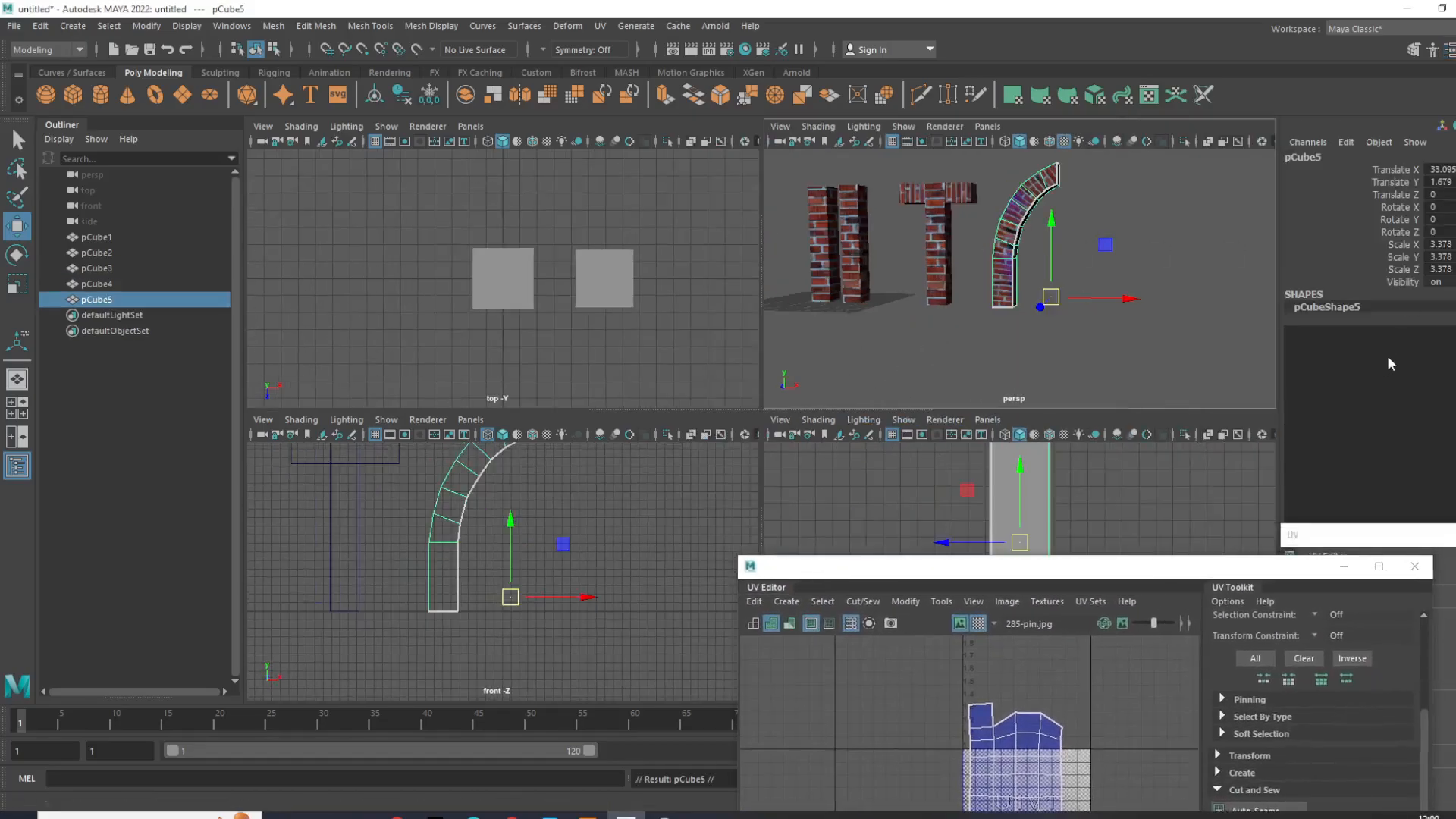
{"action": "left_click", "coordinate": [146, 25]}
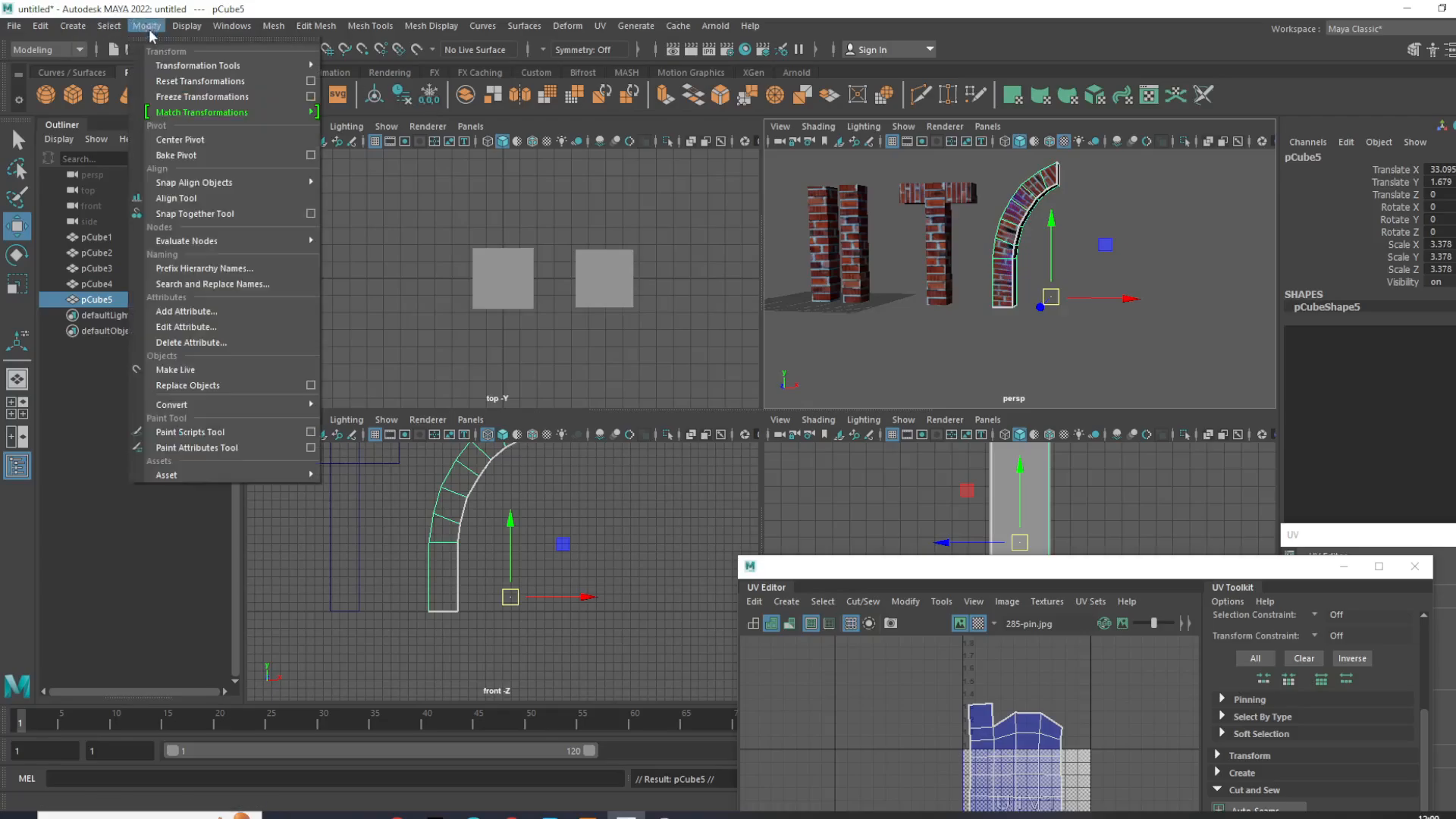
{"action": "left_click", "coordinate": [190, 97]}
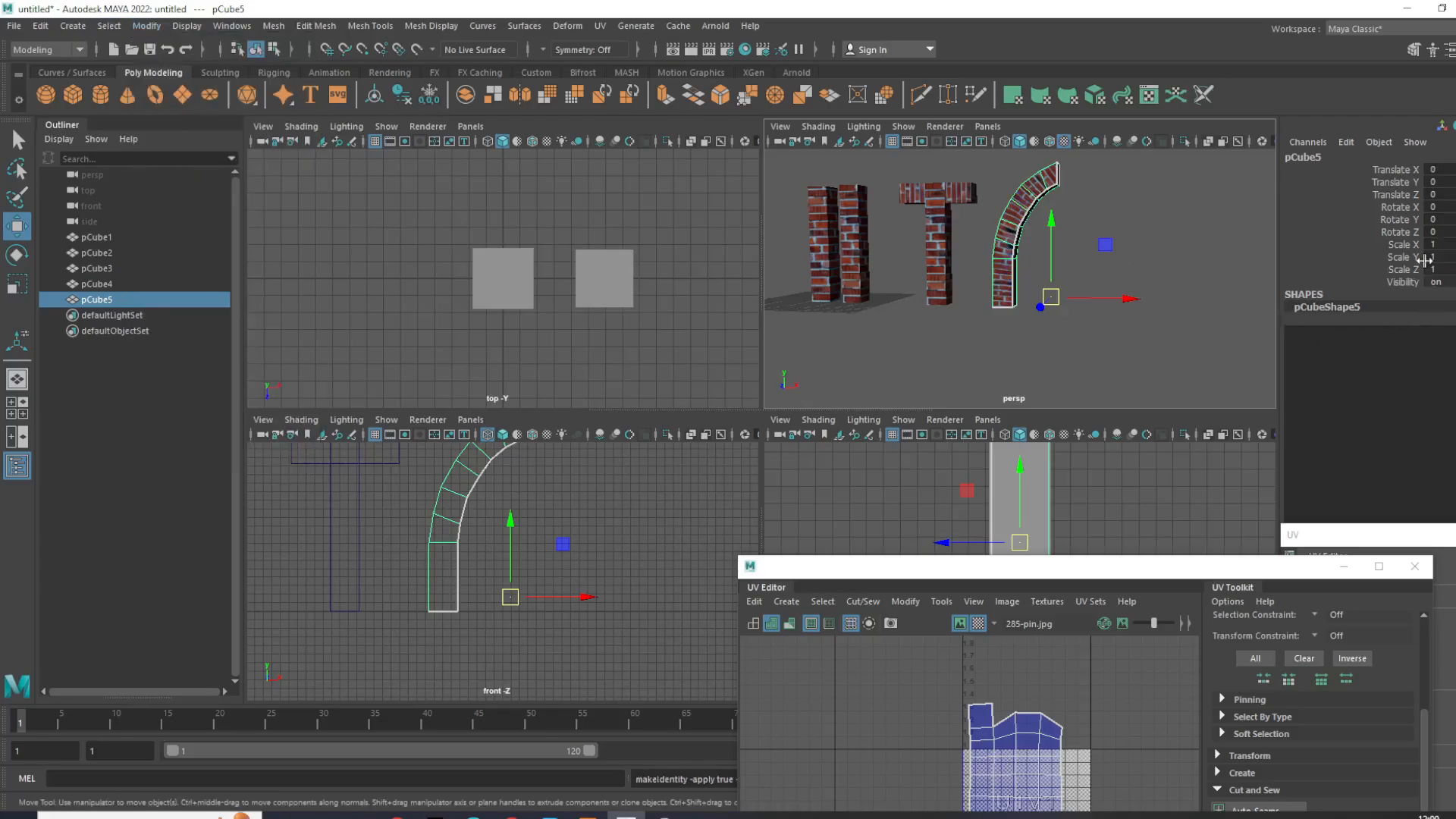
Step: Mirror the copied column across its pivot by setting its Scale X to -1
{"action": "type", "text": "-11"}
{"action": "key", "text": "BackSpace"}
{"action": "key", "text": "Return"}
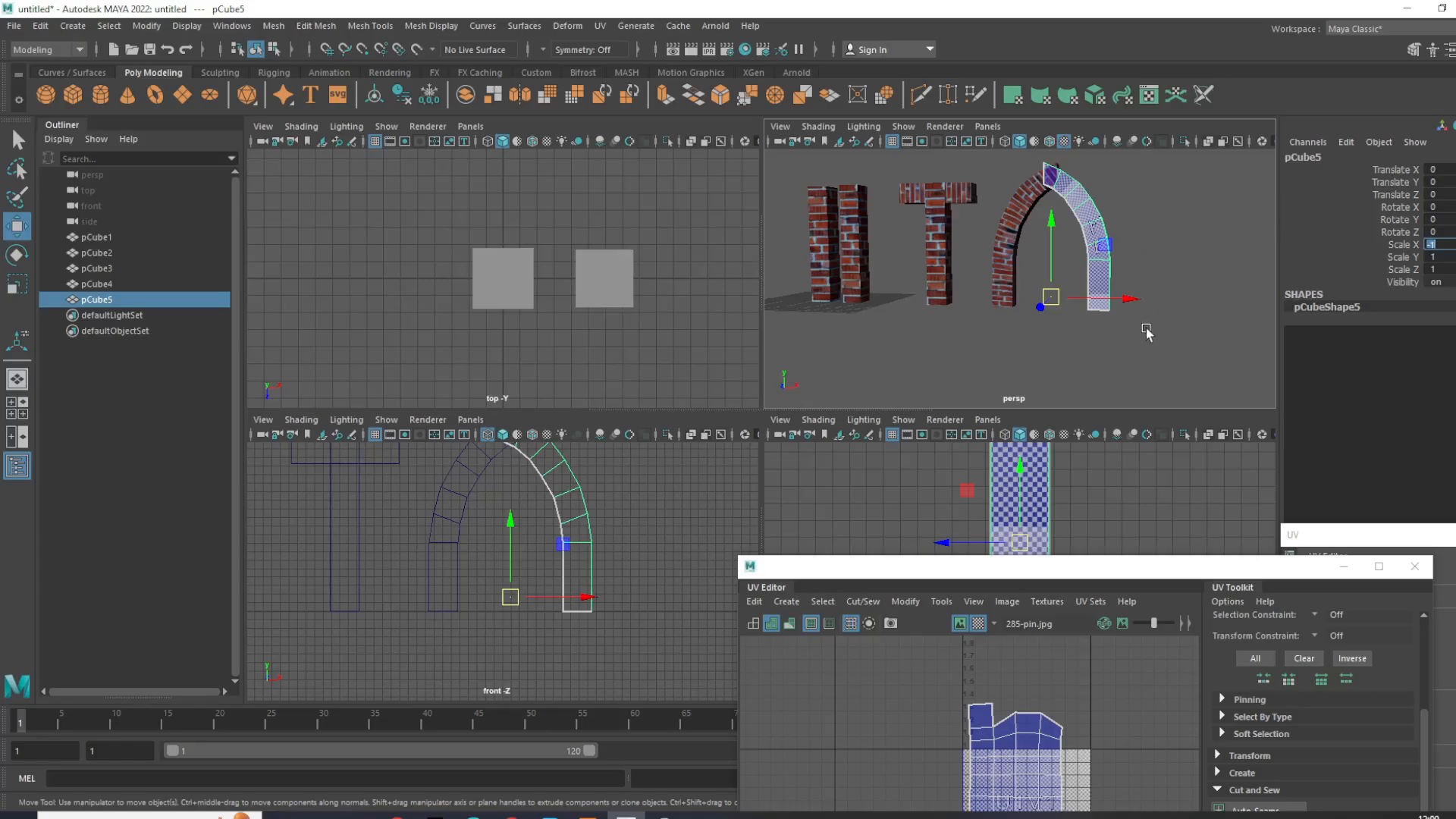
Step: Slide the mirrored column along X, to a Translate X of about 1.95, so both tips meet in an arch
{"action": "left_click_drag", "start_coordinate": [1130, 307], "coordinate": [1145, 309]}
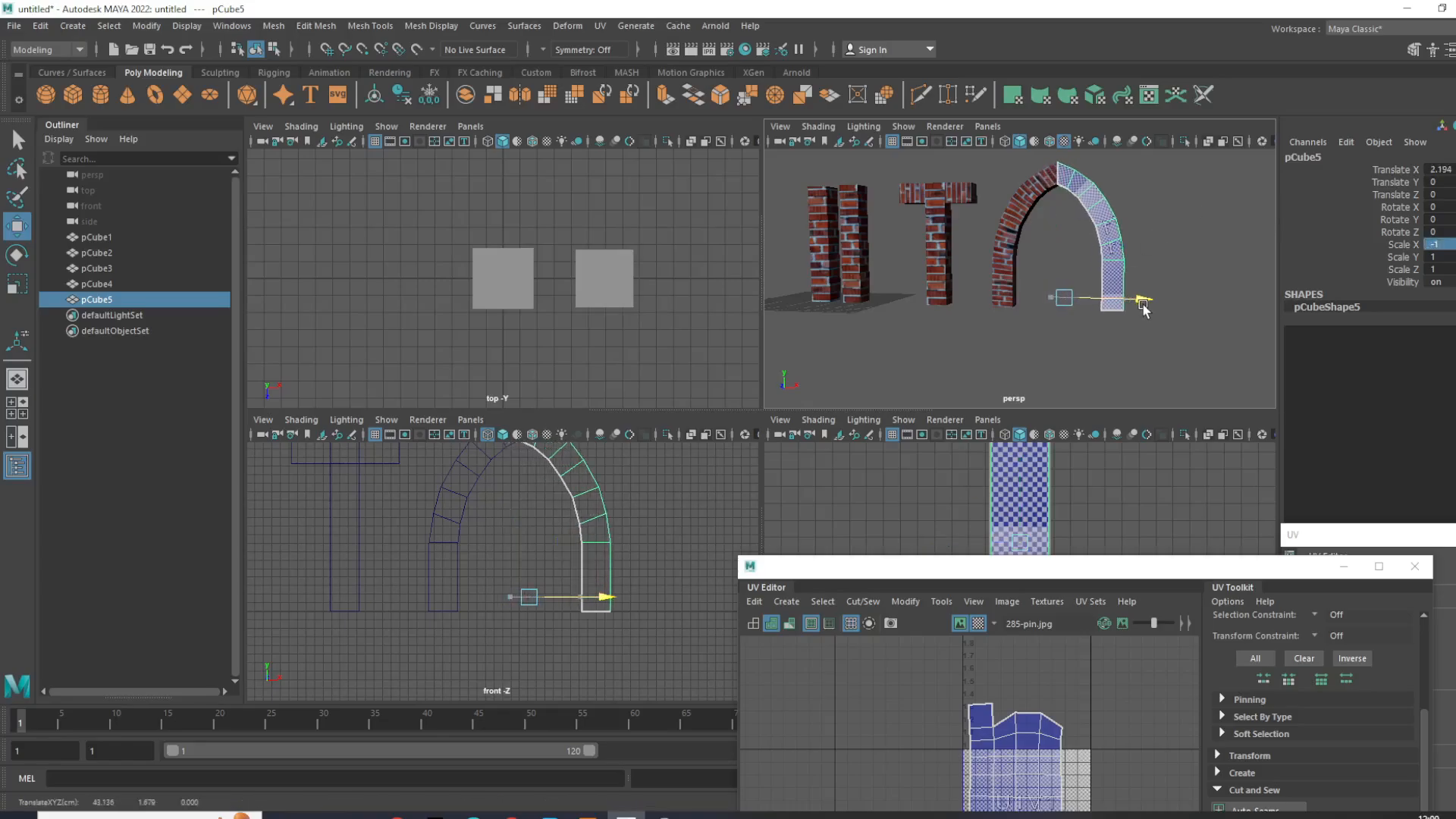
{"action": "left_click", "coordinate": [1154, 235]}
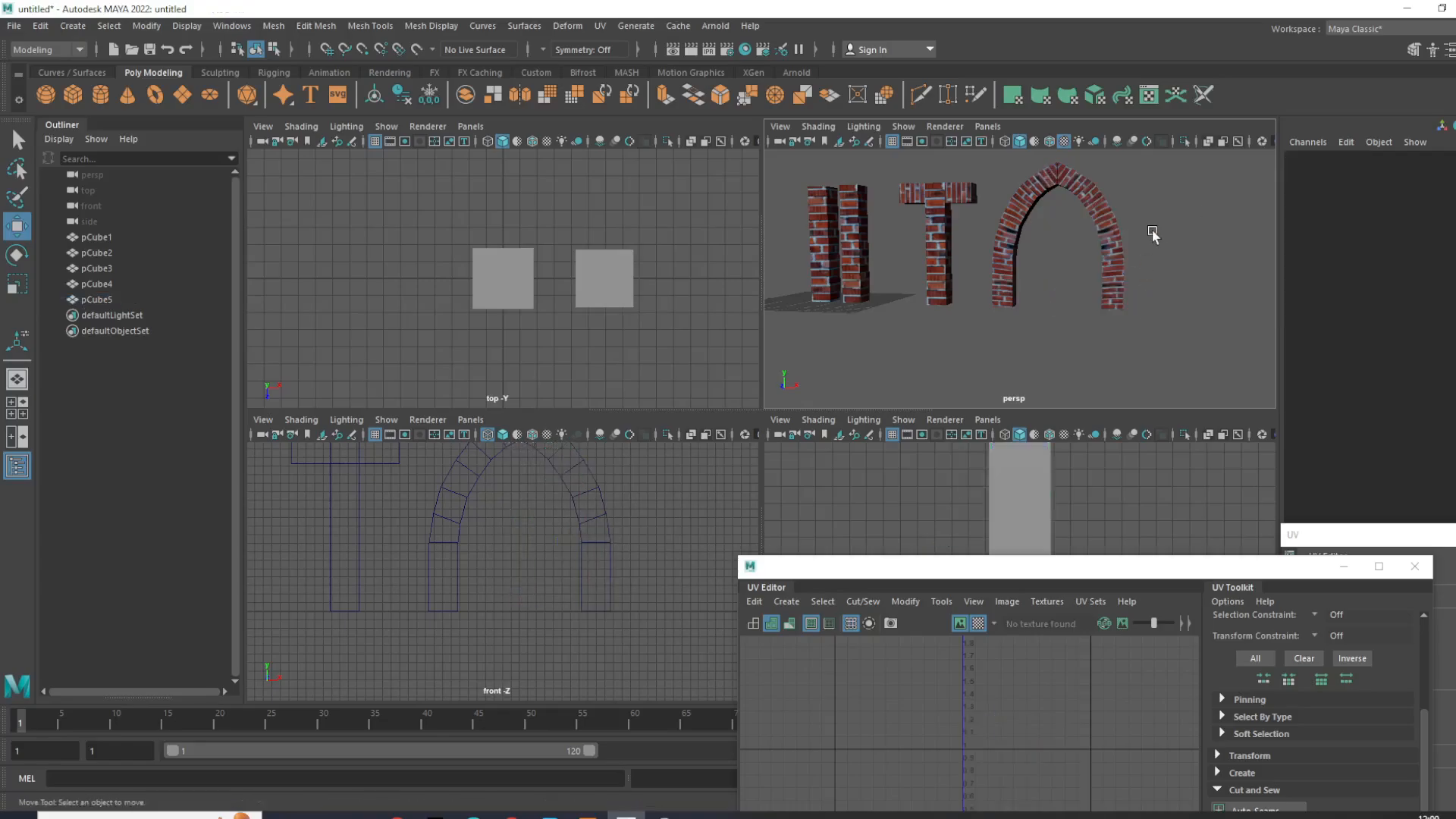
{"action": "left_click", "coordinate": [1130, 288]}
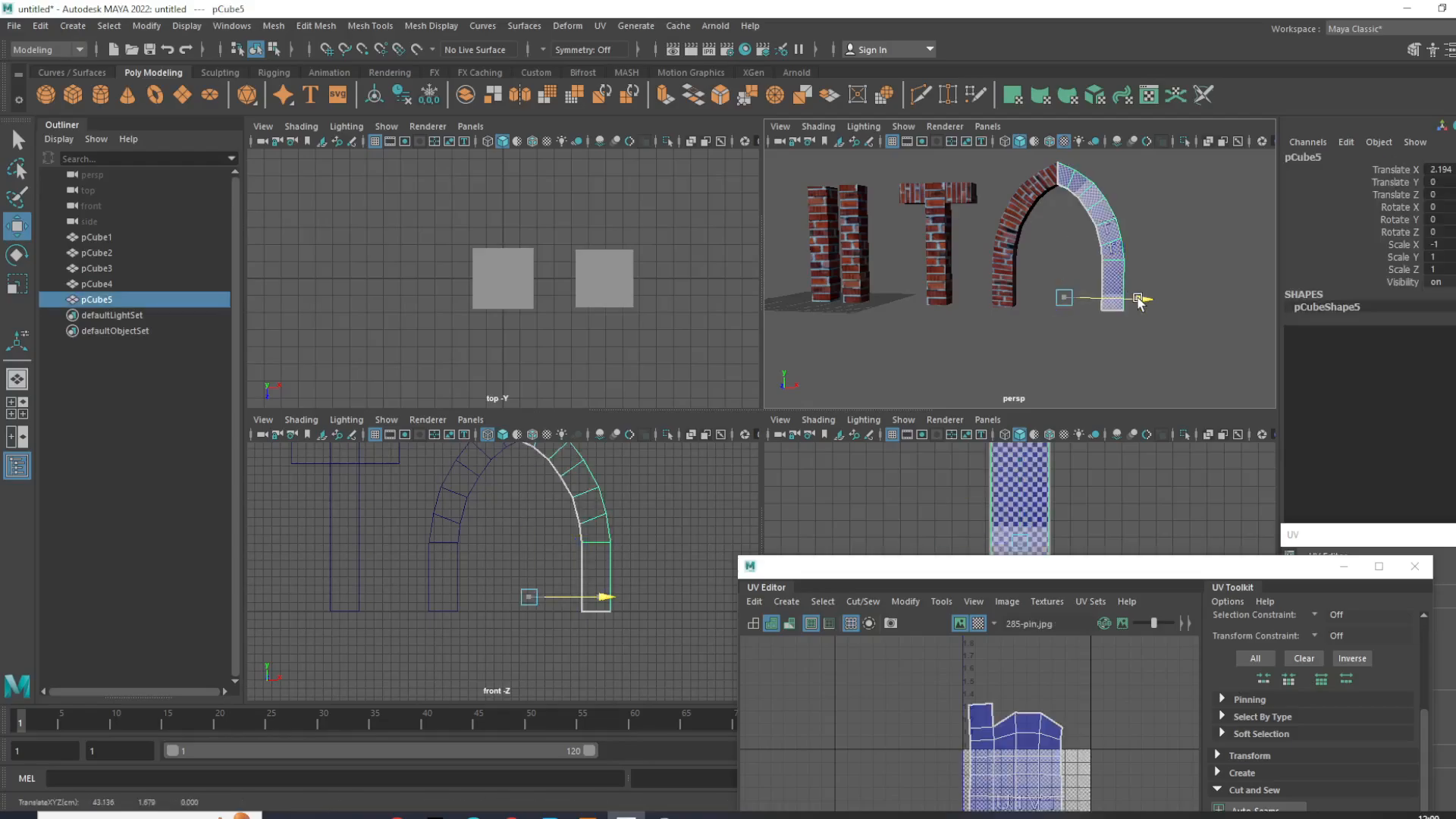
{"action": "left_click", "coordinate": [1180, 269]}
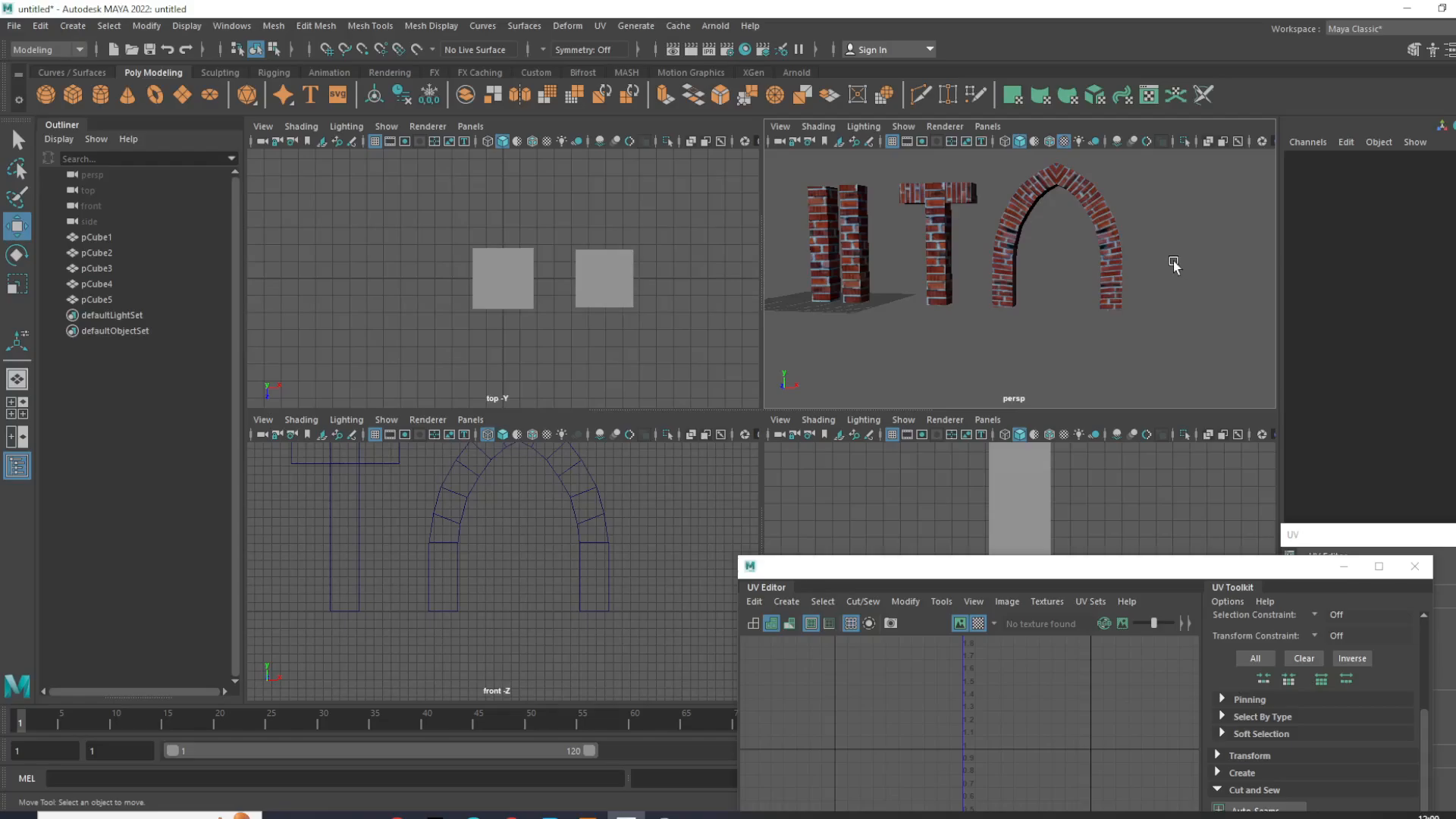
Step: Slide the mirrored half away along X in the enlarged perspective view to open a gap between the two tips
{"action": "key", "text": "space"}
{"action": "left_click_drag", "start_coordinate": [1099, 293], "coordinate": [948, 375], "text": "alt"}
{"action": "left_click", "coordinate": [949, 373]}
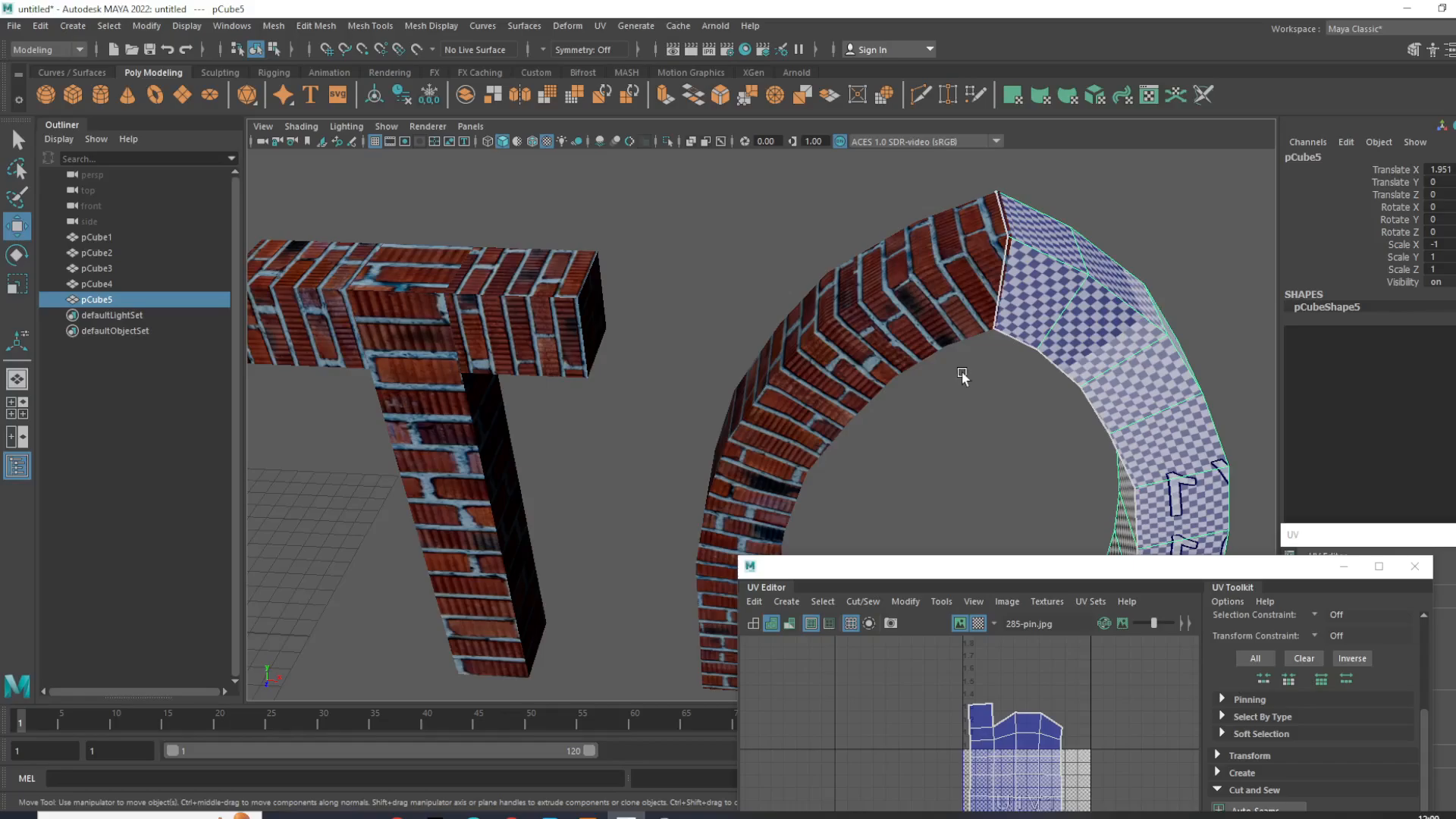
{"action": "left_click", "coordinate": [1080, 351]}
{"action": "scroll", "coordinate": [1052, 364], "scroll_direction": "down", "scroll_amount": 5}
{"action": "left_click_drag", "start_coordinate": [1049, 364], "coordinate": [1089, 328], "text": "alt"}
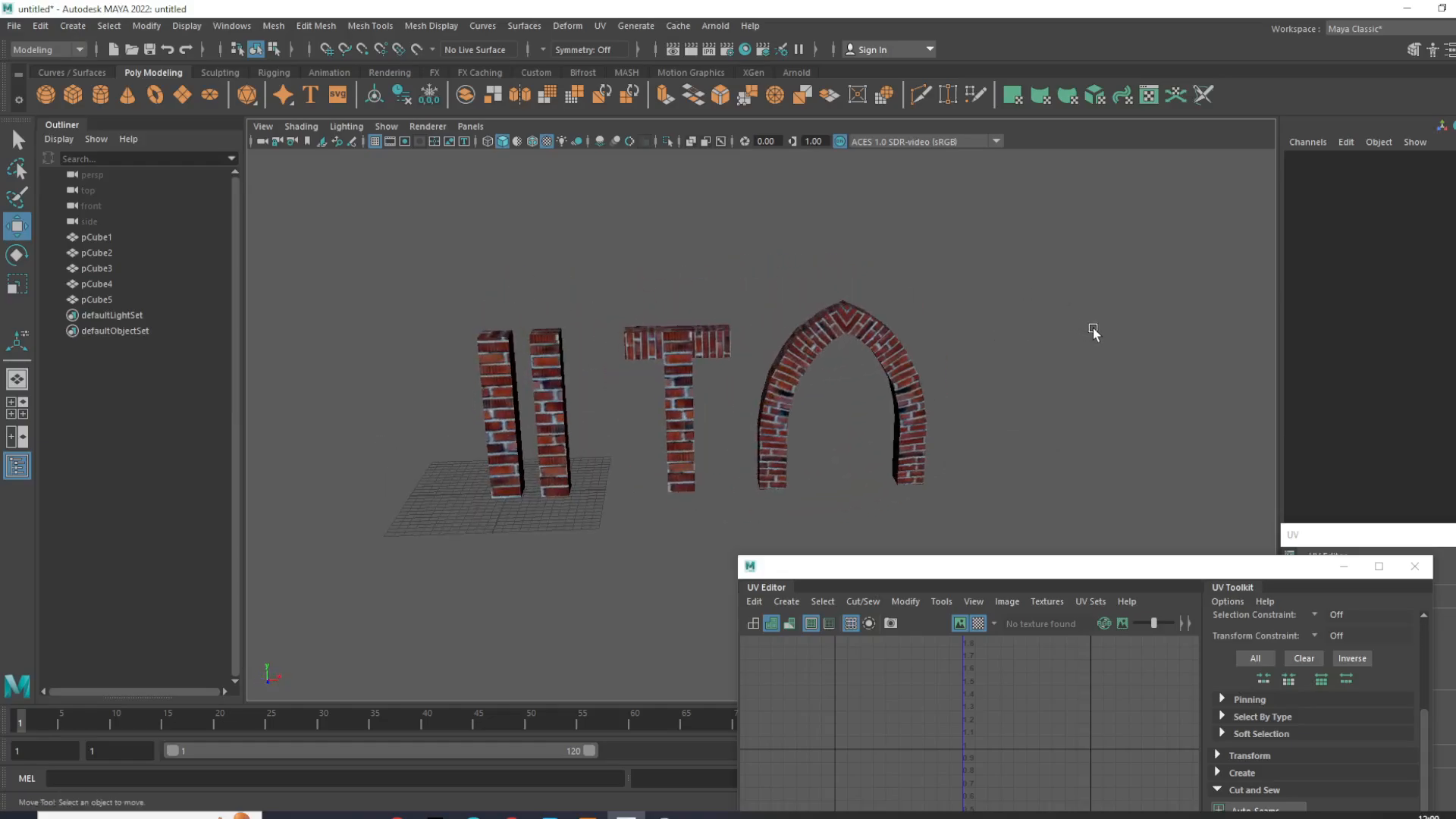
{"action": "middle_click_drag", "start_coordinate": [901, 444], "coordinate": [943, 389], "text": "alt"}
{"action": "left_click", "coordinate": [946, 391]}
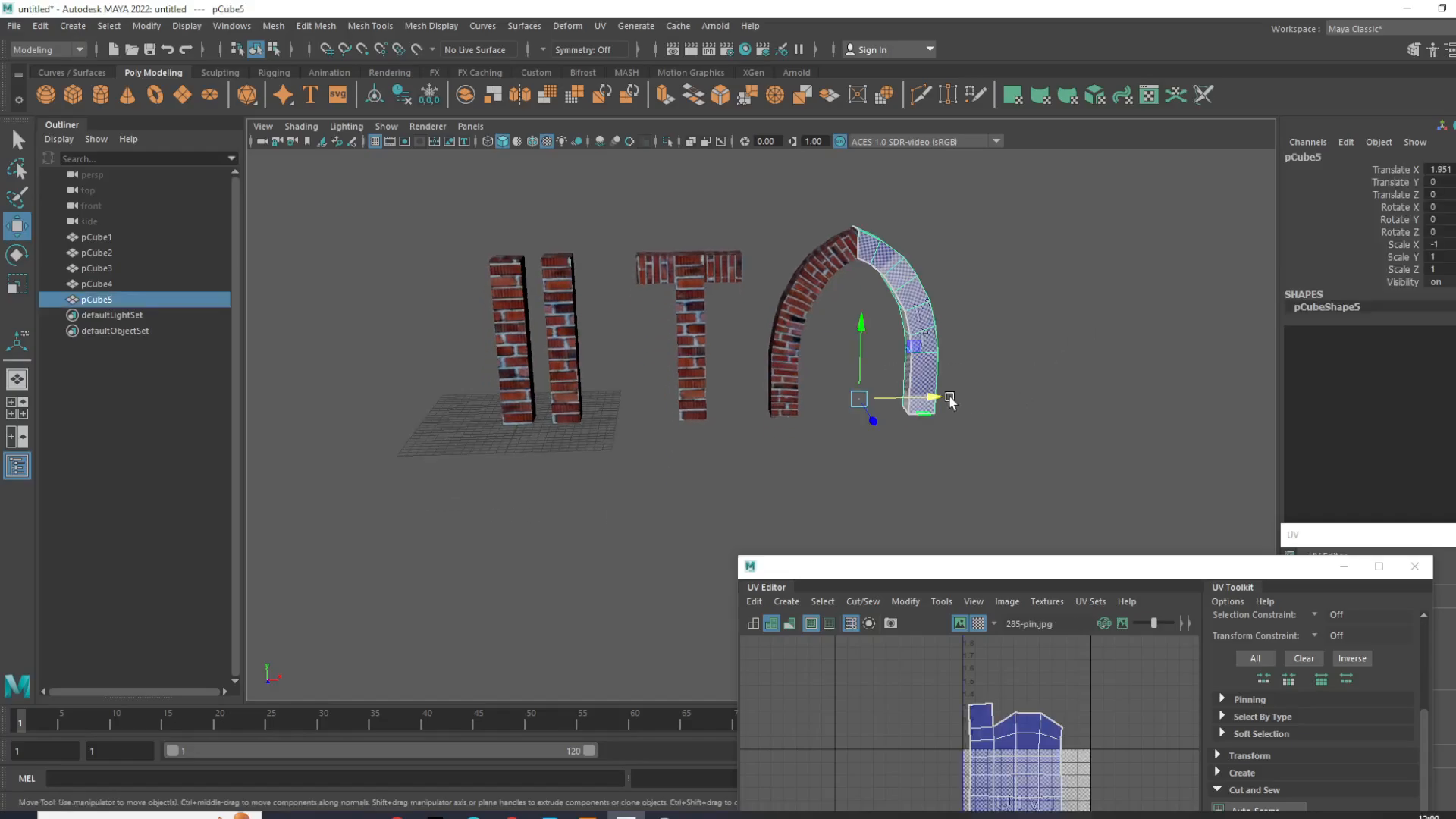
{"action": "left_click_drag", "start_coordinate": [943, 398], "coordinate": [982, 394]}
{"action": "left_click", "coordinate": [1063, 361]}
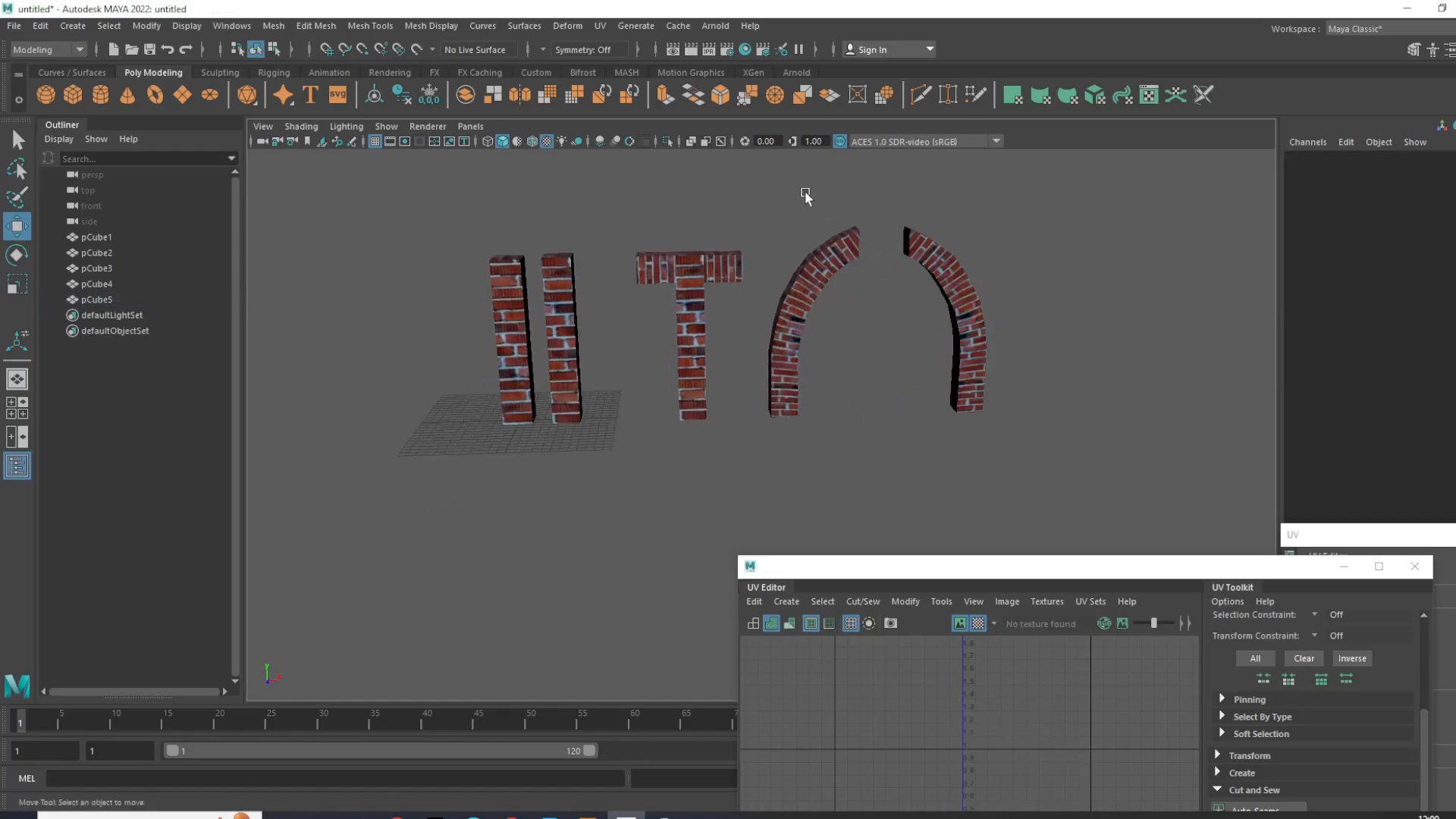
Step: Select both halves of the arch and combine them into one mesh
{"action": "left_click_drag", "start_coordinate": [800, 189], "coordinate": [1096, 314]}
{"action": "left_click", "coordinate": [273, 26]}
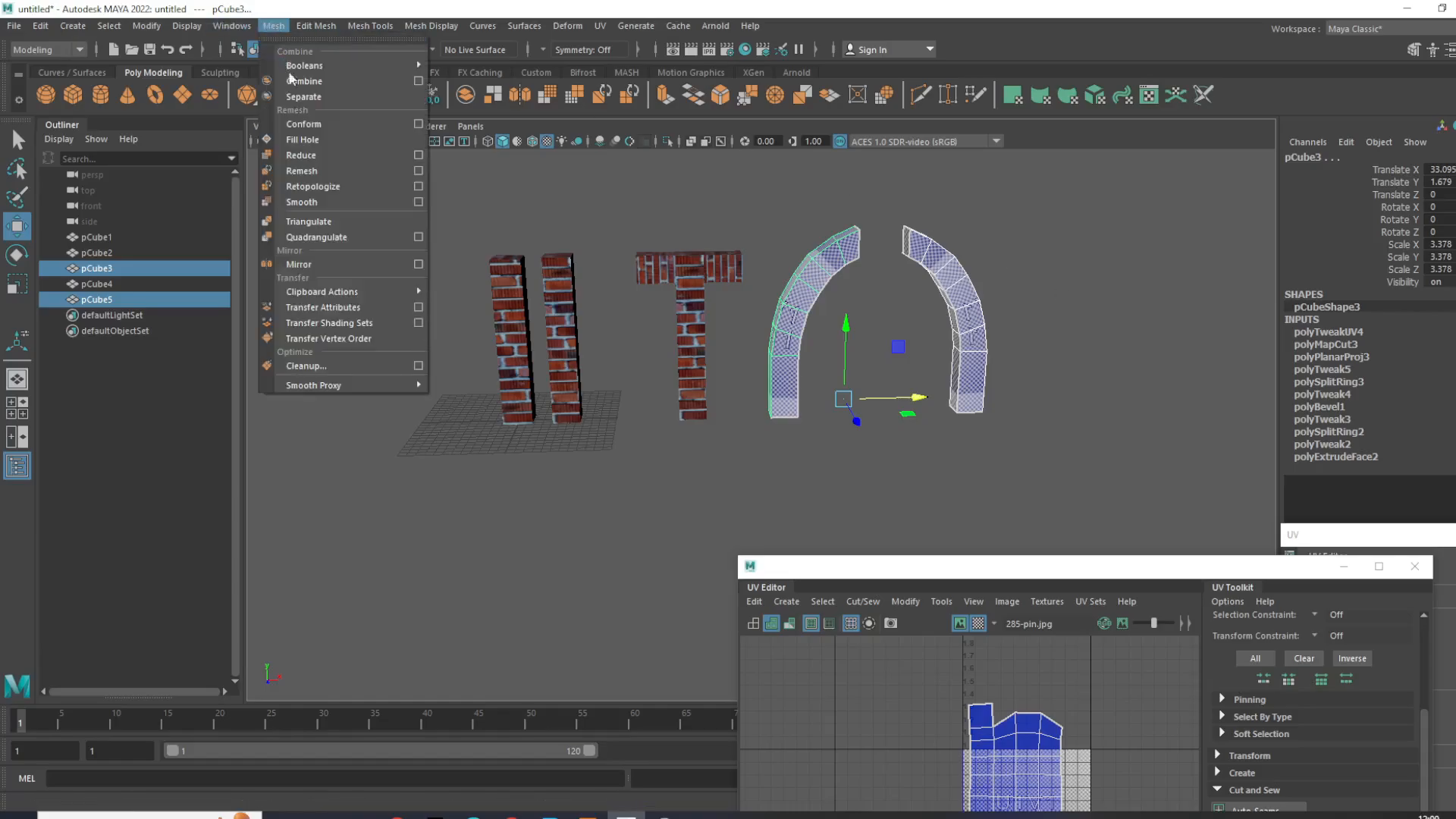
{"action": "left_click", "coordinate": [306, 83]}
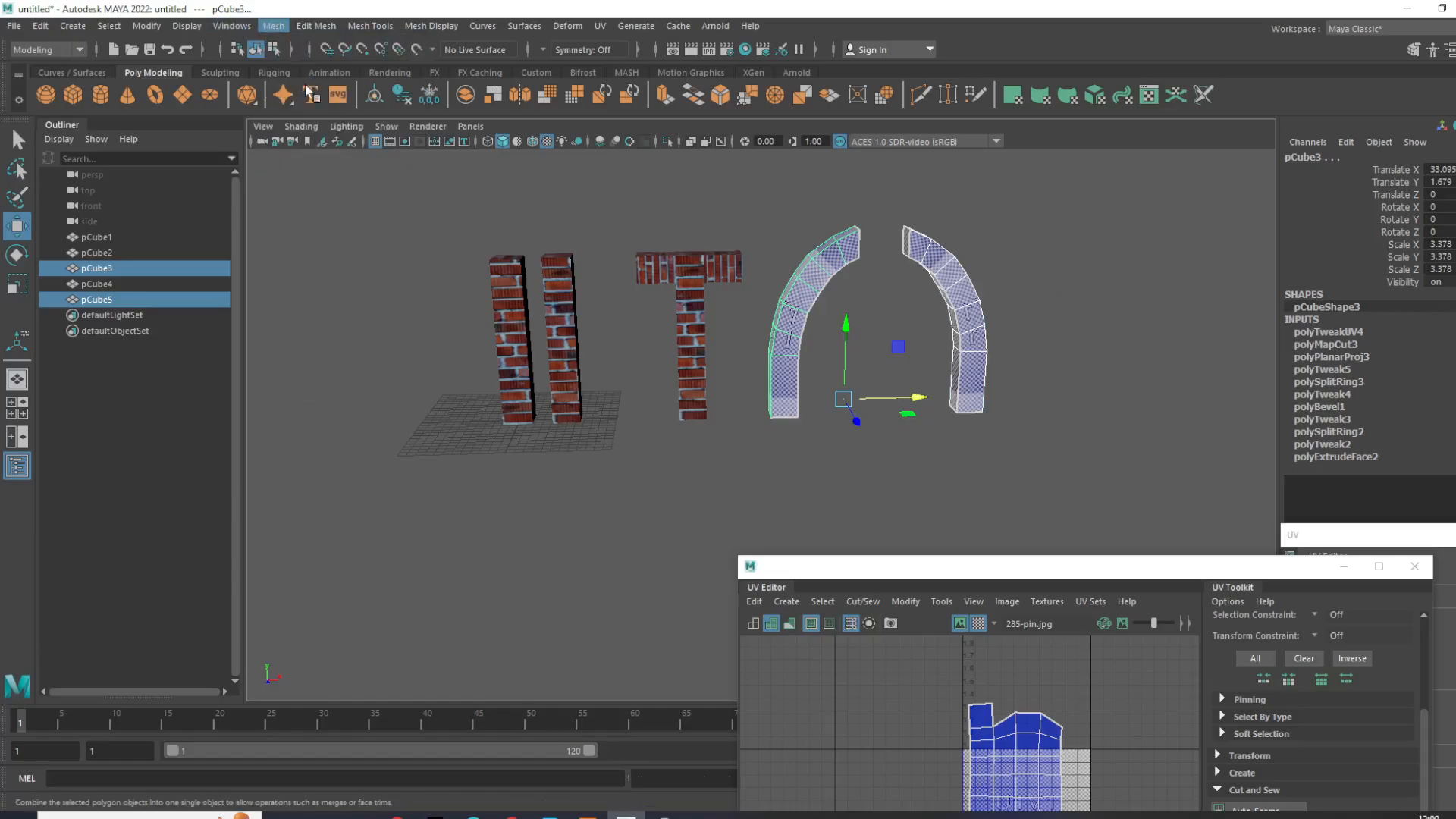
Step: Select the two facing end faces at the tips of the arch halves and bridge them to close the gap
{"action": "scroll", "coordinate": [946, 338], "scroll_direction": "up", "scroll_amount": 6}
{"action": "middle_click_drag", "start_coordinate": [946, 338], "coordinate": [830, 416], "text": "alt"}
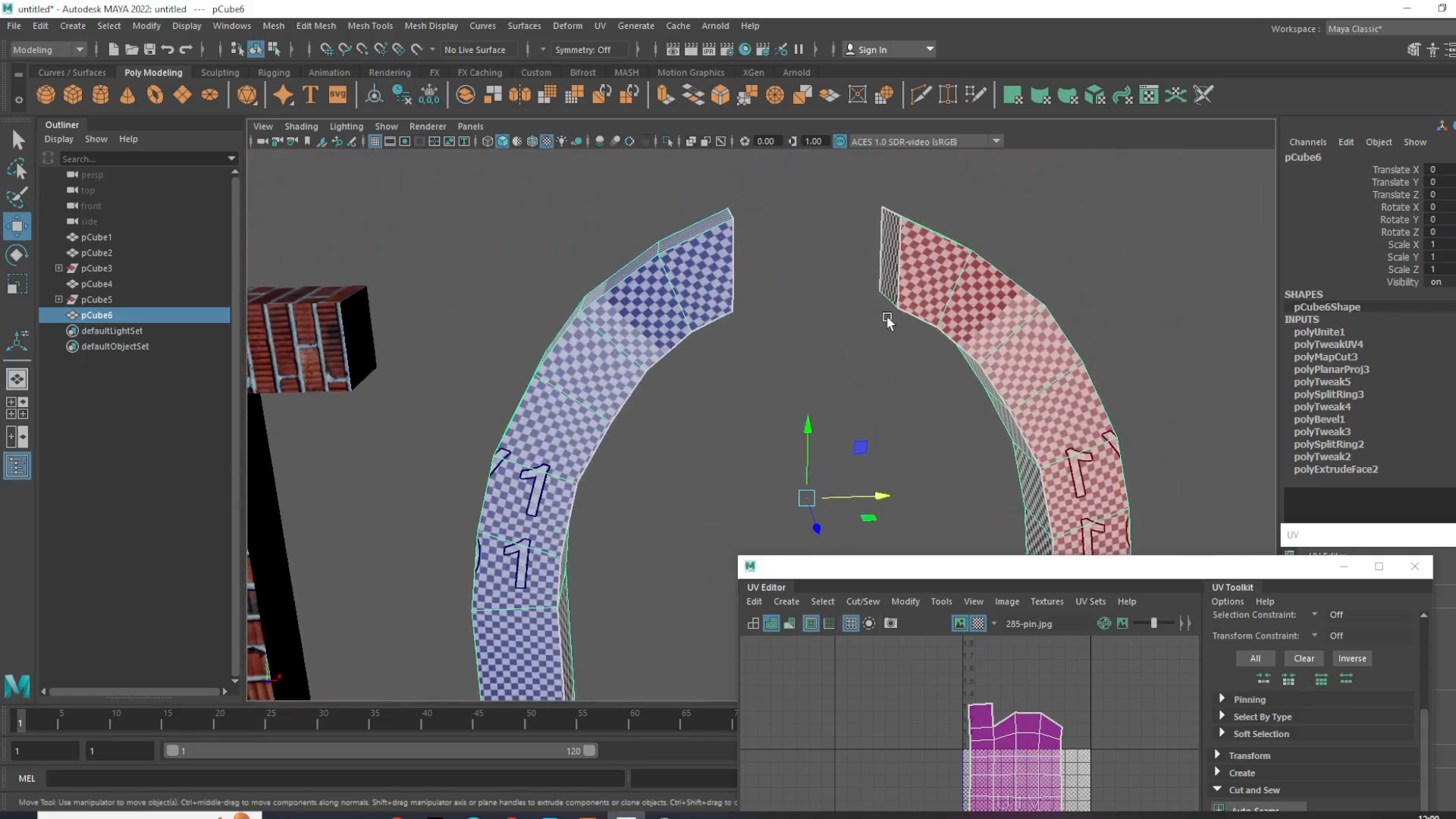
{"action": "scroll", "coordinate": [914, 242], "scroll_direction": "up", "scroll_amount": 3}
{"action": "right_click_drag", "start_coordinate": [923, 229], "coordinate": [924, 283]}
{"action": "left_click", "coordinate": [923, 231]}
{"action": "left_click_drag", "start_coordinate": [924, 231], "coordinate": [873, 257], "text": "alt"}
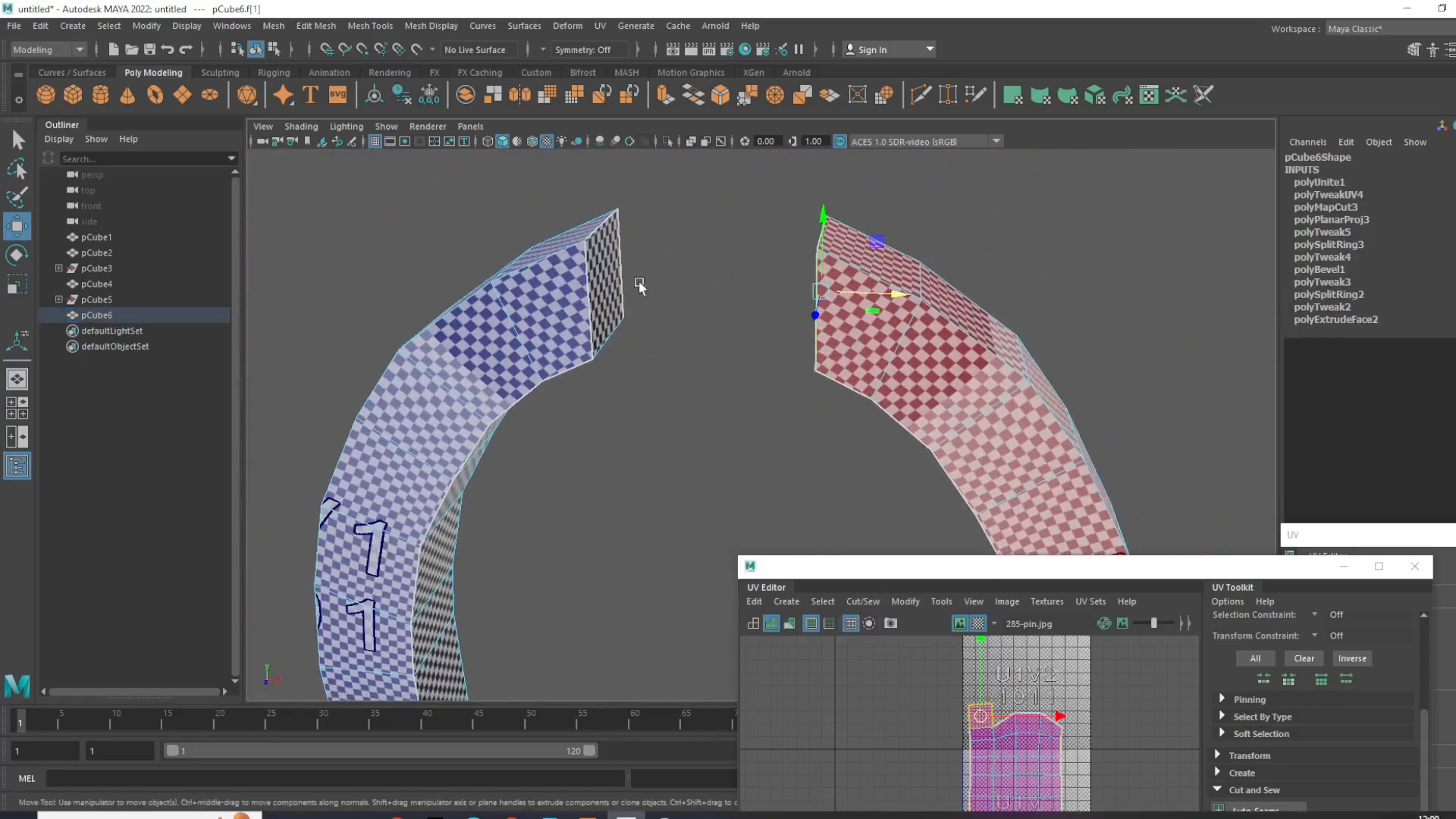
{"action": "left_click", "coordinate": [612, 284], "text": "shift"}
{"action": "right_click_drag", "start_coordinate": [716, 270], "coordinate": [707, 522], "text": "shift"}
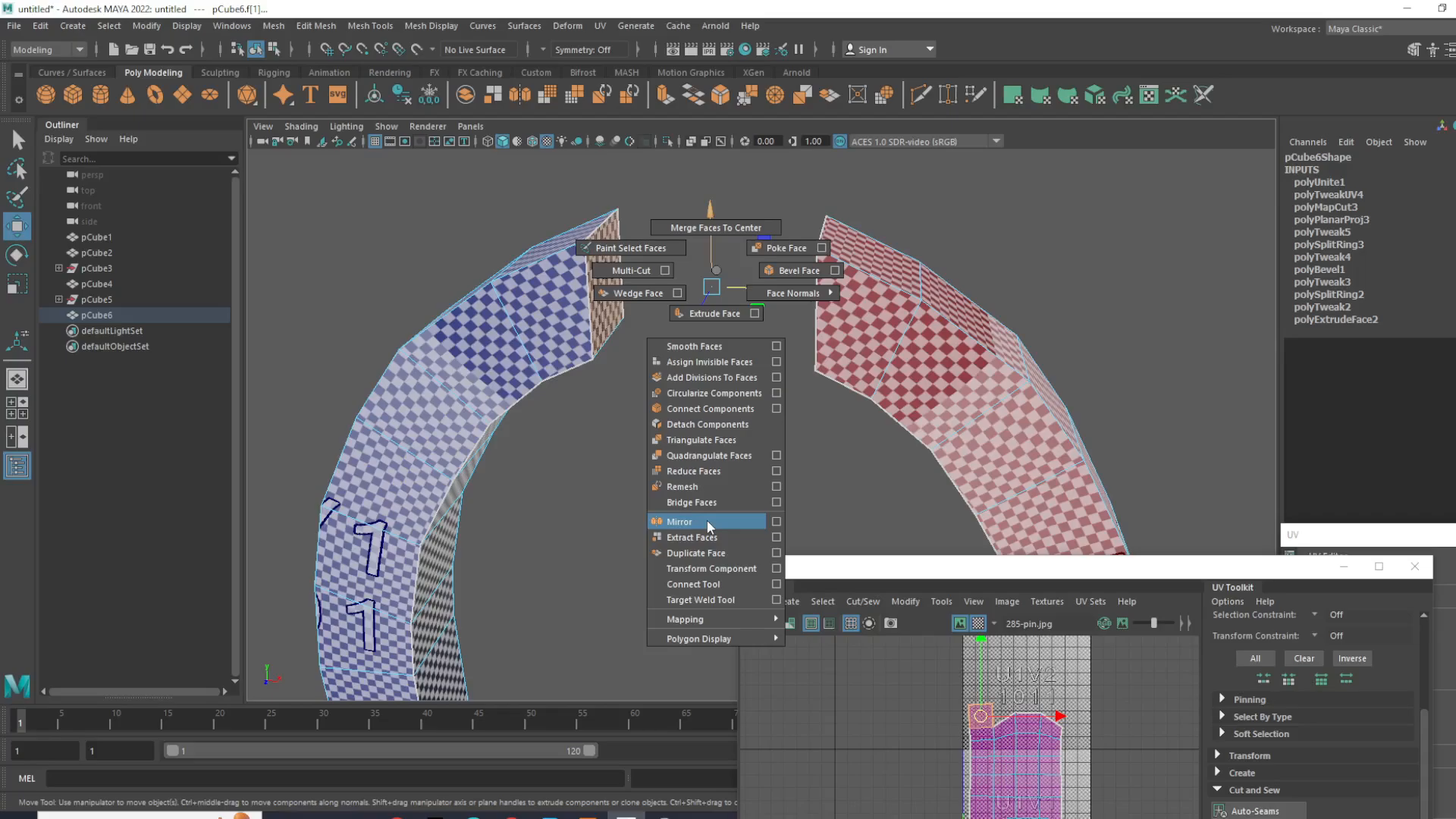
{"action": "right_click_drag", "start_coordinate": [708, 525], "coordinate": [709, 503], "text": "shift"}
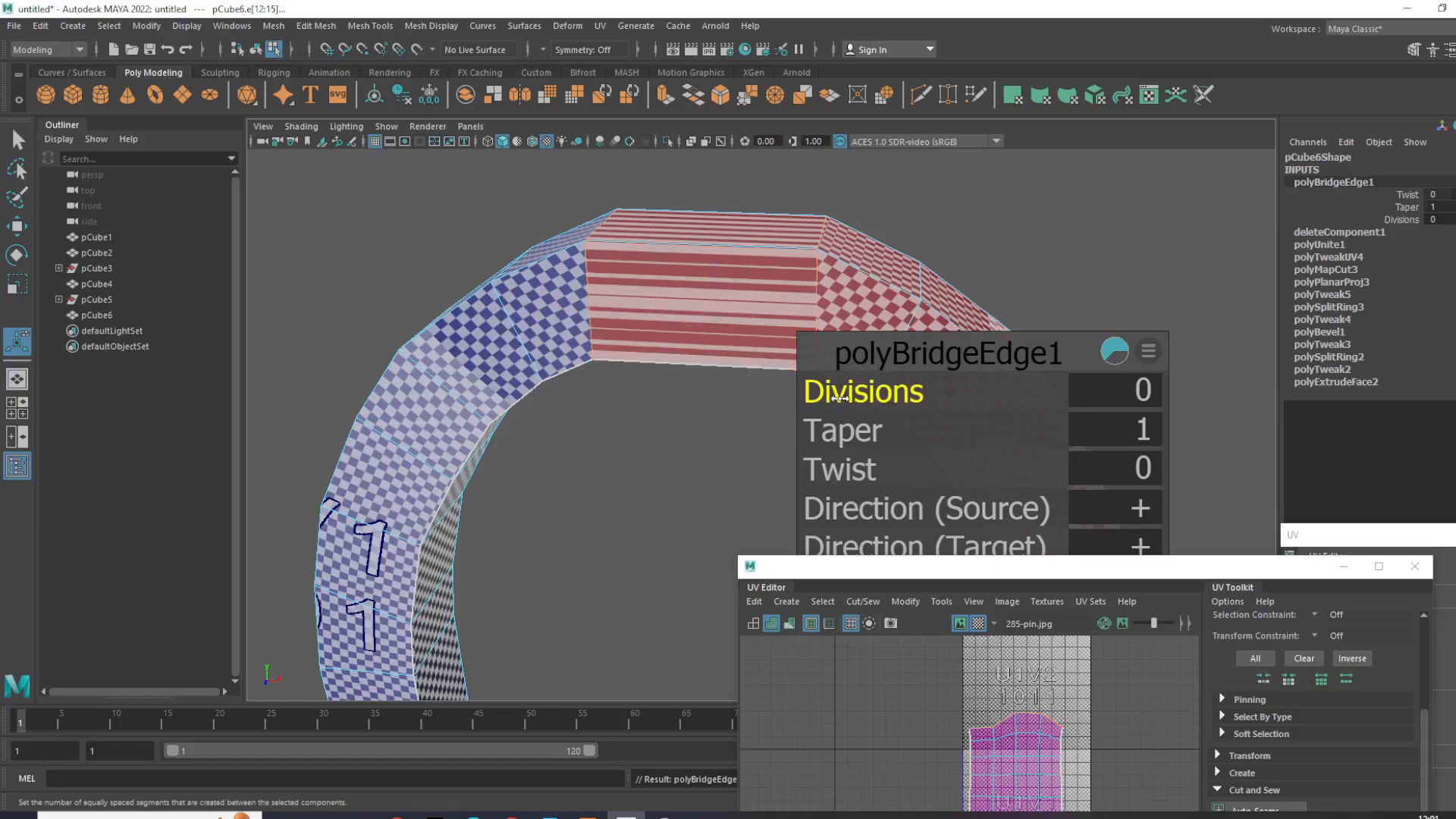
Step: Increase the bridge's divisions, then return the arch to object mode and deselect it
{"action": "left_click_drag", "start_coordinate": [854, 398], "coordinate": [869, 398]}
{"action": "right_click_drag", "start_coordinate": [728, 254], "coordinate": [895, 191]}
{"action": "left_click", "coordinate": [1044, 210]}
{"action": "scroll", "coordinate": [897, 370], "scroll_direction": "down", "scroll_amount": 8}
{"action": "left_click_drag", "start_coordinate": [867, 350], "coordinate": [803, 351], "text": "alt"}
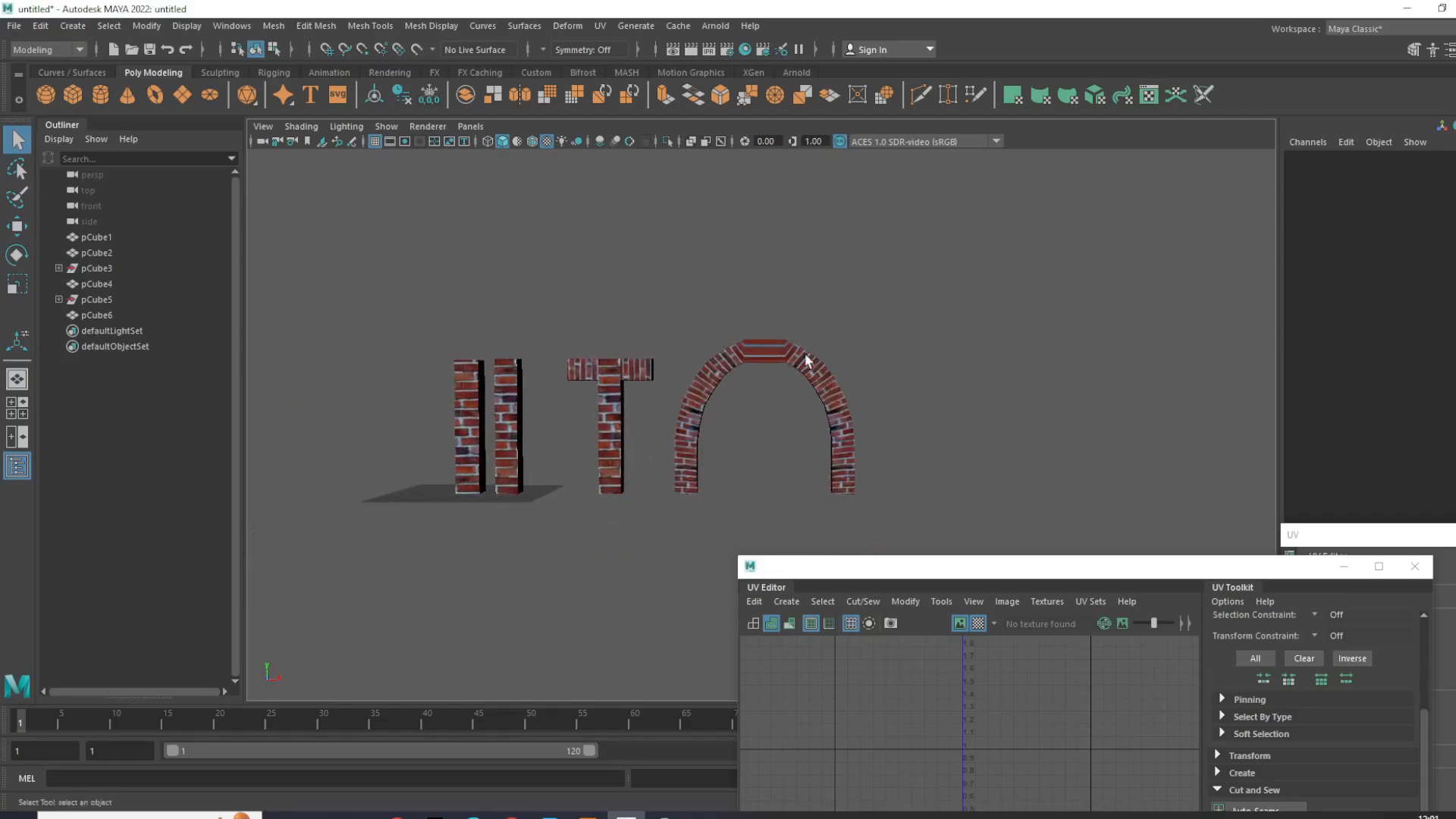
Step: Select all UVs of the bridged arch in the UV Editor and unfold them
{"action": "left_click", "coordinate": [803, 353]}
{"action": "left_click_drag", "start_coordinate": [996, 567], "coordinate": [1060, 163]}
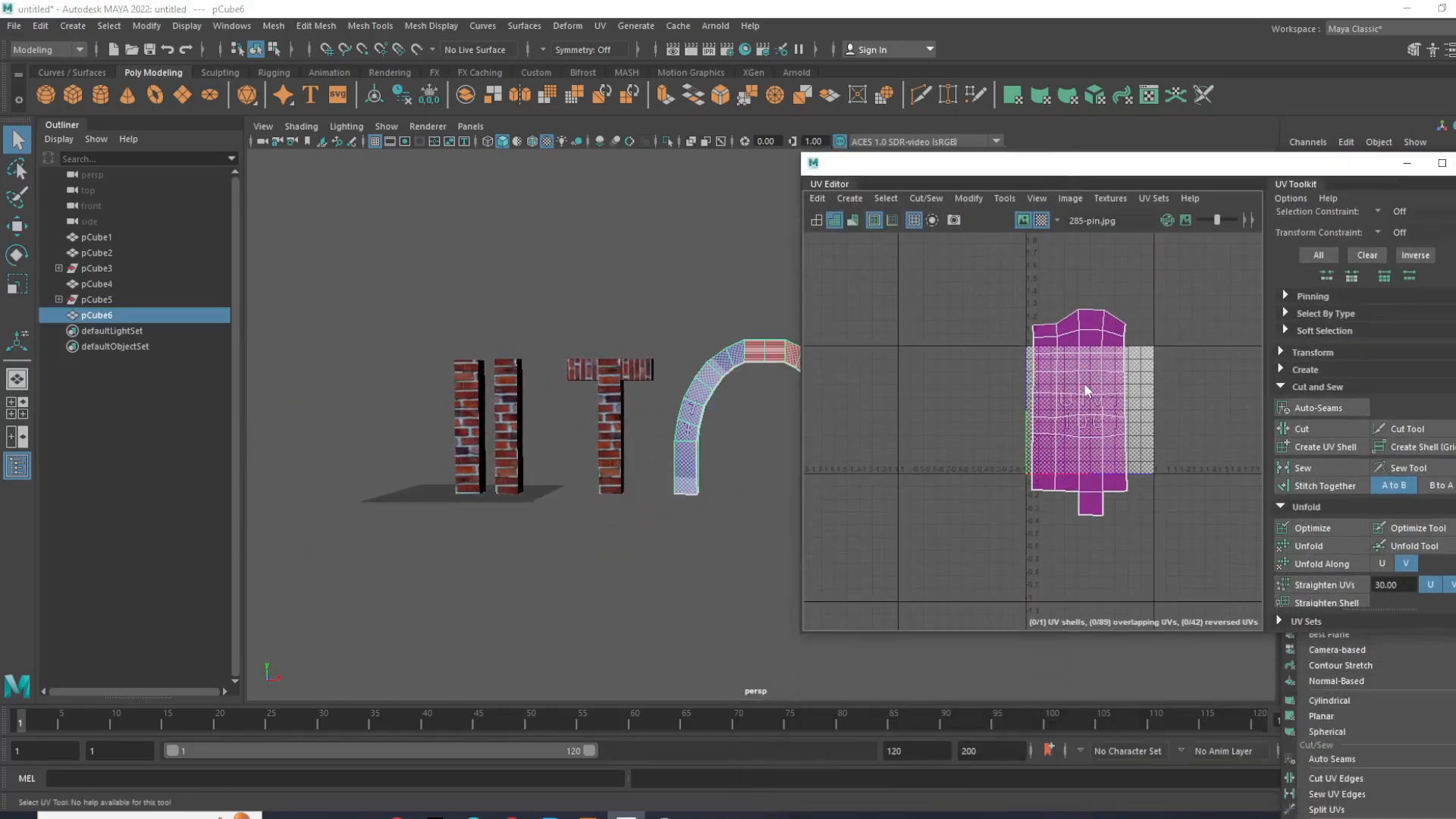
{"action": "right_click_drag", "start_coordinate": [1085, 388], "coordinate": [1189, 374]}
{"action": "left_click_drag", "start_coordinate": [1159, 590], "coordinate": [995, 291]}
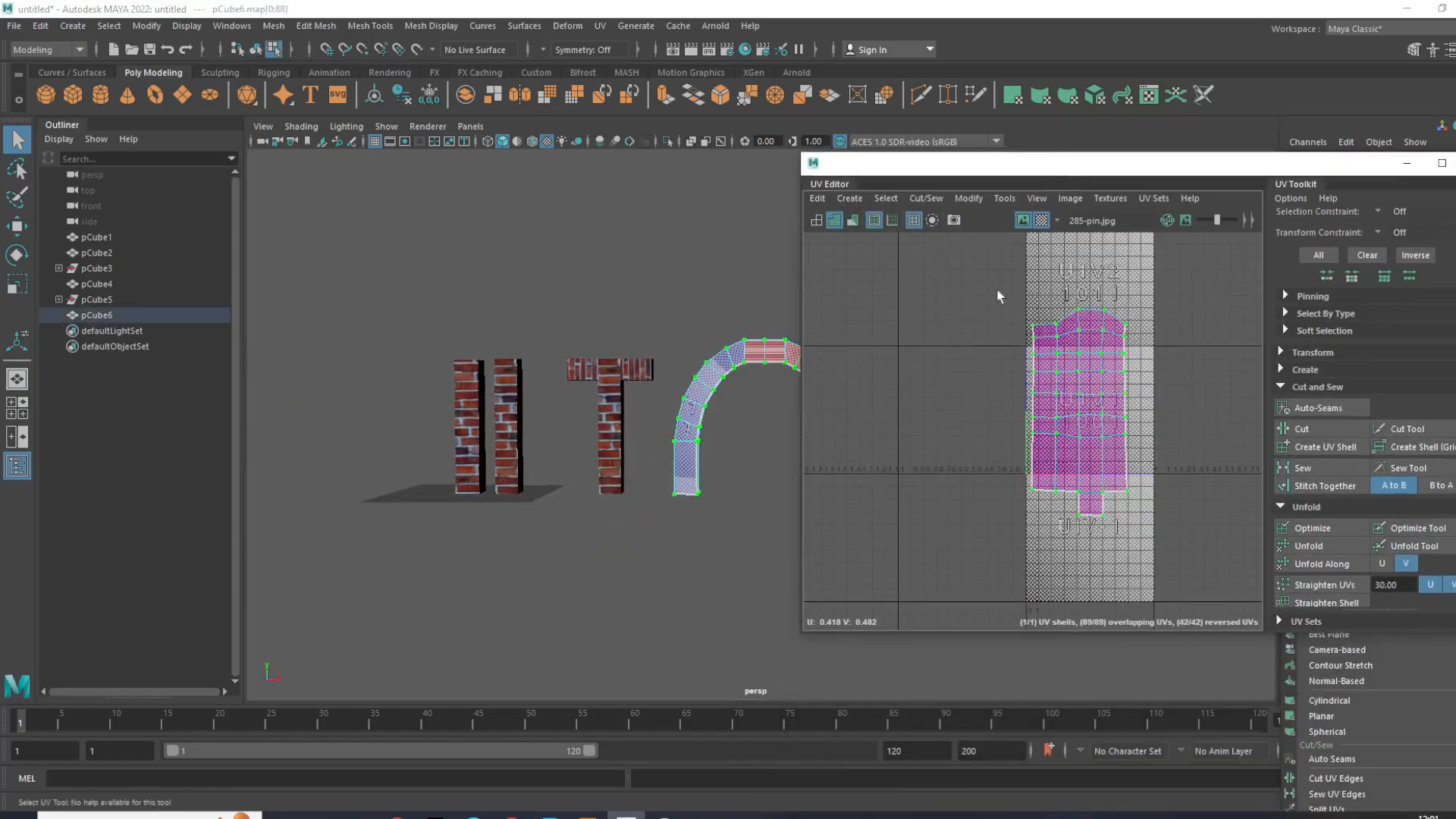
{"action": "left_click", "coordinate": [1326, 549]}
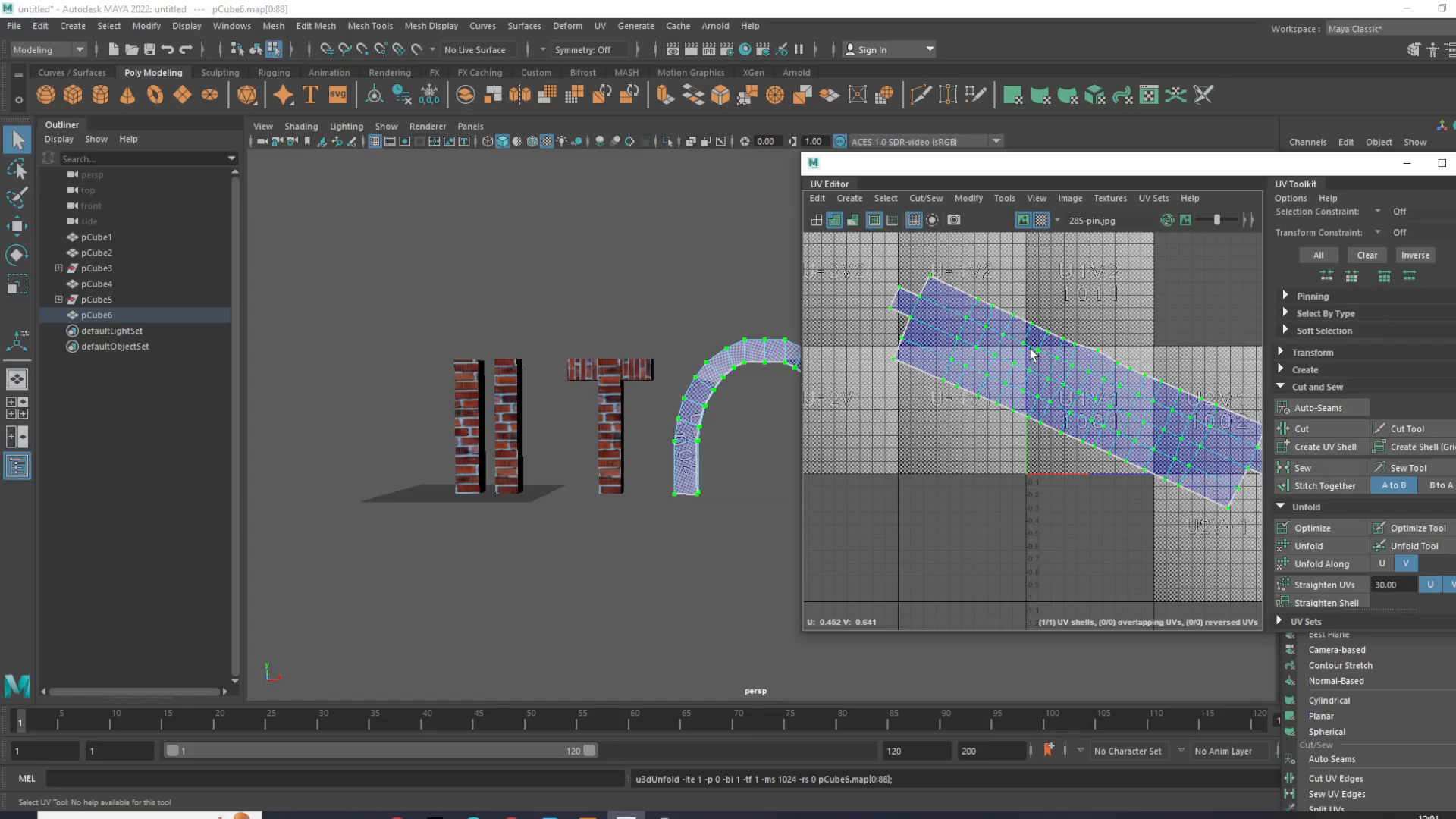
Step: Rotate the unfolded arch shell upright and shift it slightly along U to line up with the texture tile's edge
{"action": "key", "text": "e"}
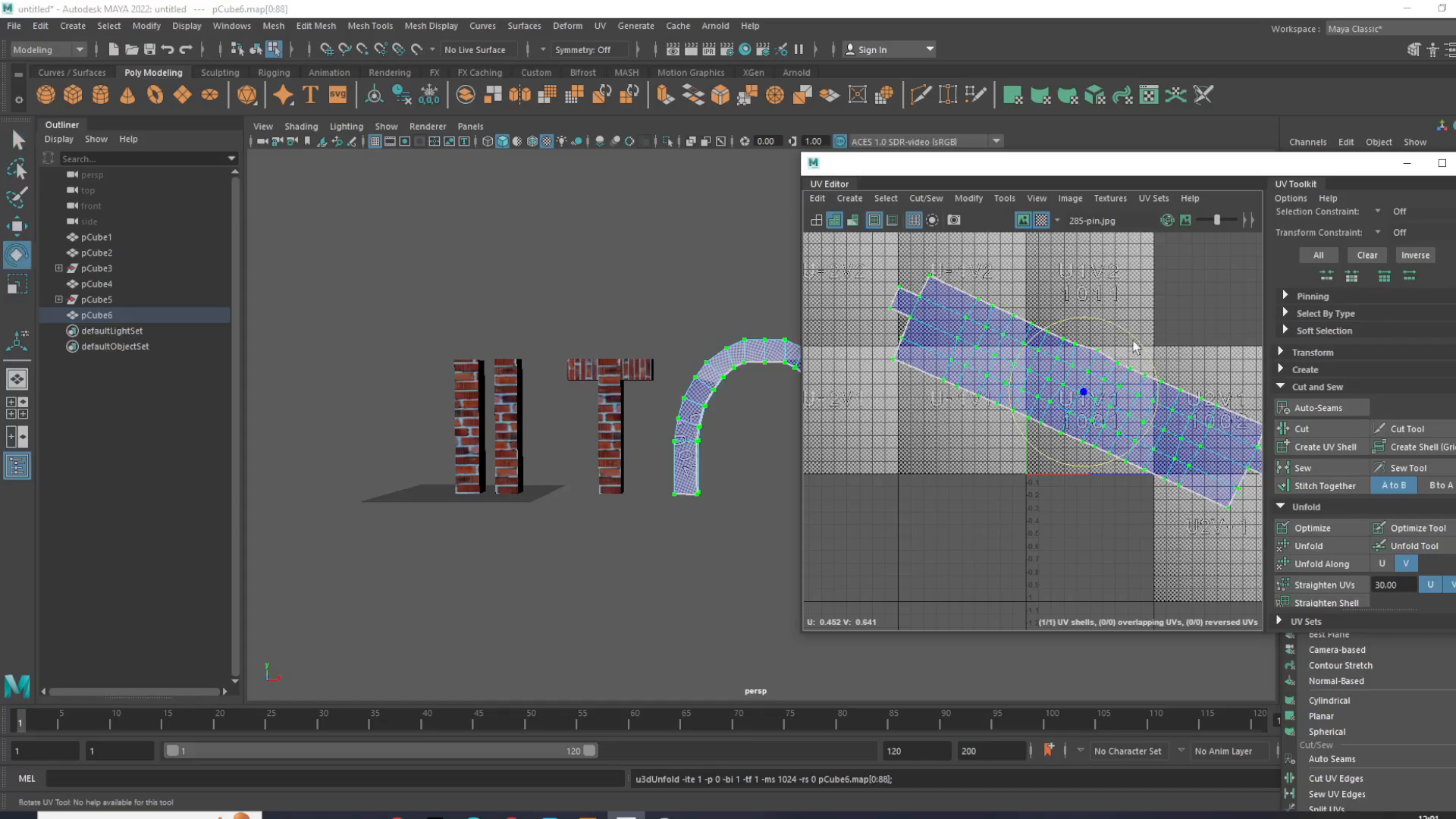
{"action": "left_click_drag", "start_coordinate": [1138, 346], "coordinate": [1138, 418]}
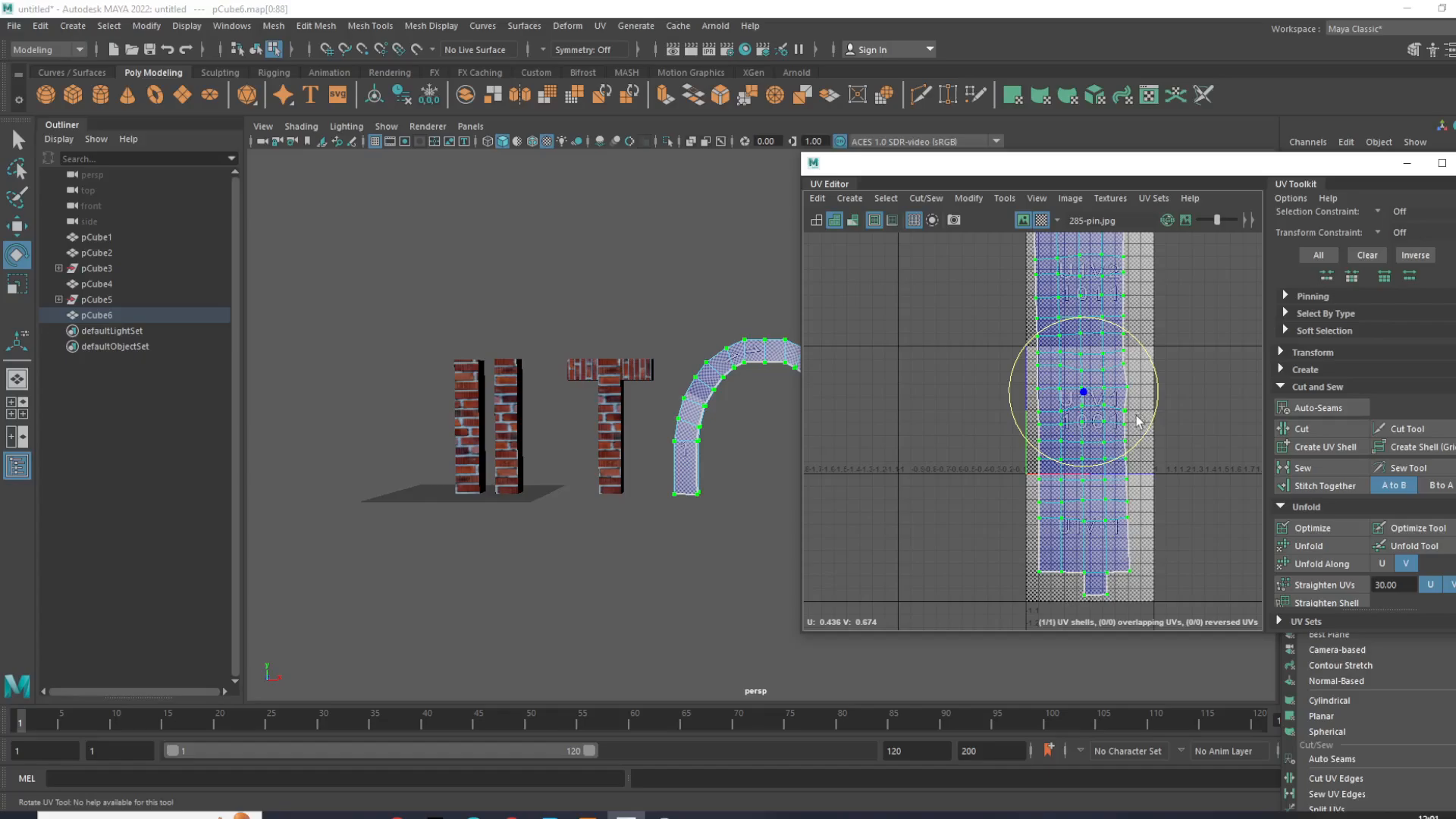
{"action": "key", "text": "w"}
{"action": "left_click_drag", "start_coordinate": [1148, 400], "coordinate": [1146, 372]}
{"action": "key", "text": "e"}
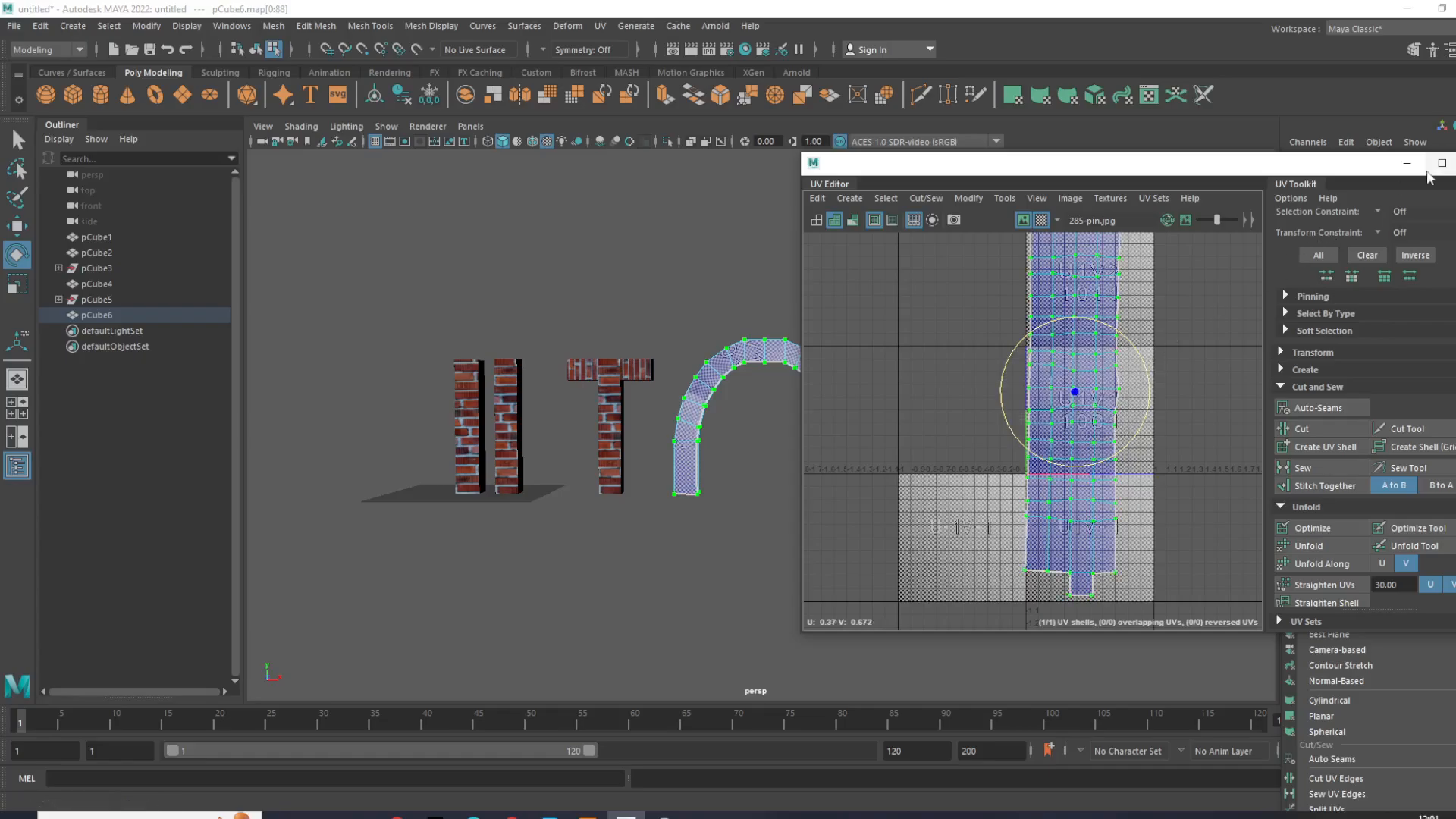
Step: Minimize the UV Editor, return the arch to object mode and clear the selection
{"action": "left_click", "coordinate": [1407, 162]}
{"action": "right_click_drag", "start_coordinate": [812, 377], "coordinate": [872, 326]}
{"action": "left_click", "coordinate": [988, 295]}
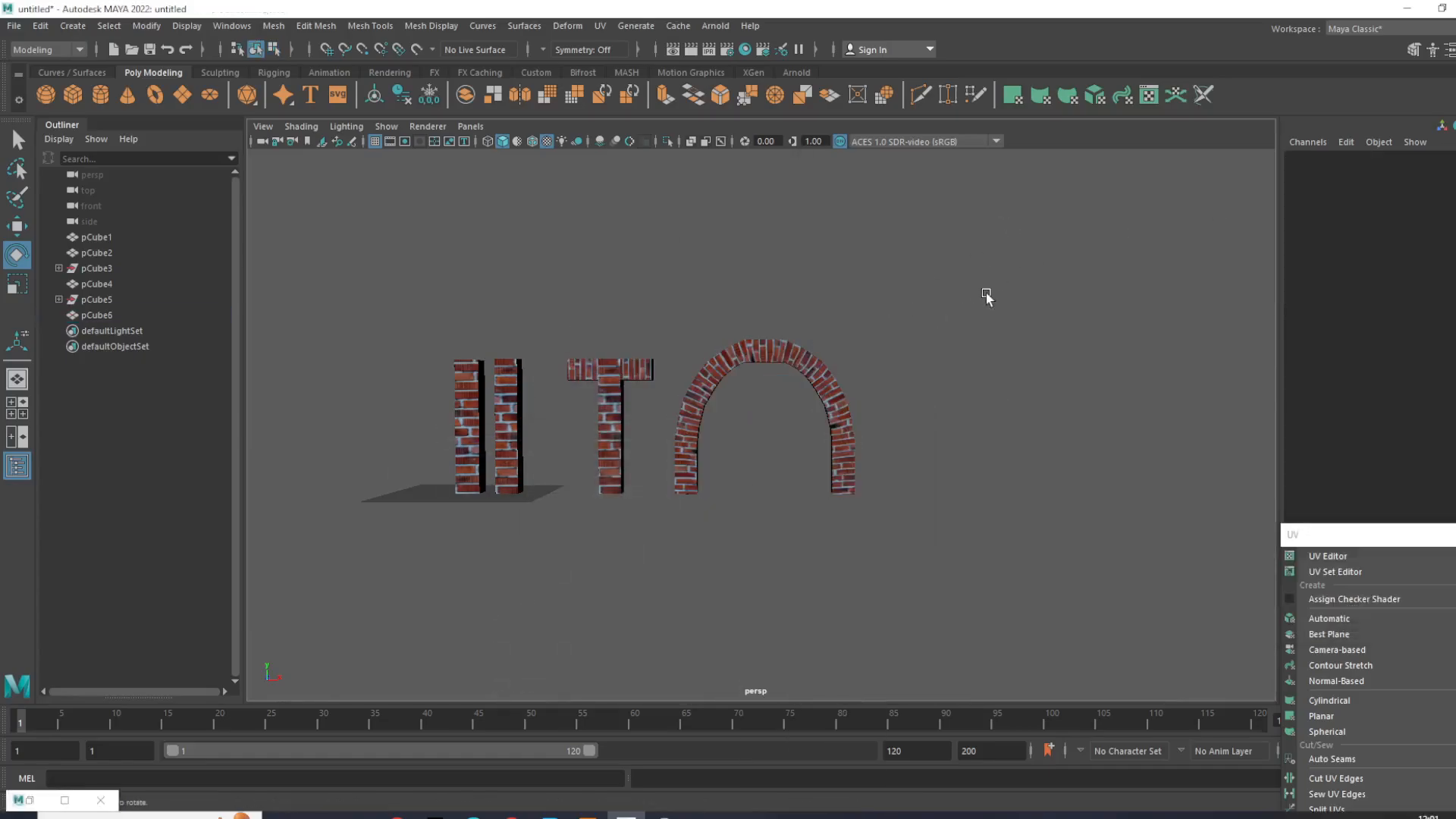
Step: Examine the brick texture on the columns, the T shape and the finished arch from several angles
{"action": "scroll", "coordinate": [971, 312], "scroll_direction": "up", "scroll_amount": 6}
{"action": "middle_click_drag", "start_coordinate": [972, 312], "coordinate": [1105, 345], "text": "alt"}
{"action": "scroll", "coordinate": [1106, 346], "scroll_direction": "down", "scroll_amount": 4}
{"action": "left_click_drag", "start_coordinate": [1106, 346], "coordinate": [1139, 349], "text": "alt"}
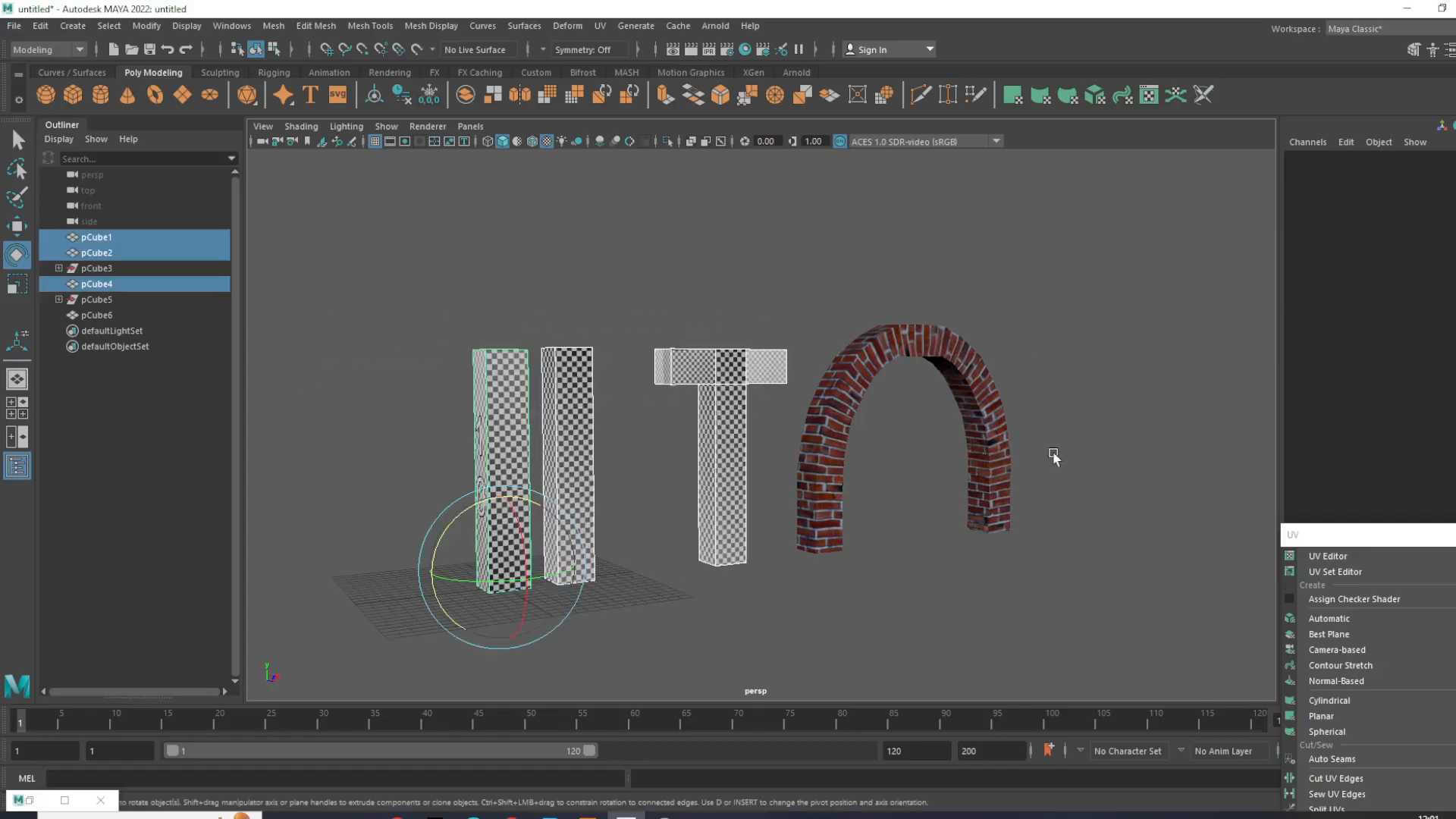
{"action": "scroll", "coordinate": [1050, 455], "scroll_direction": "up", "scroll_amount": 3}
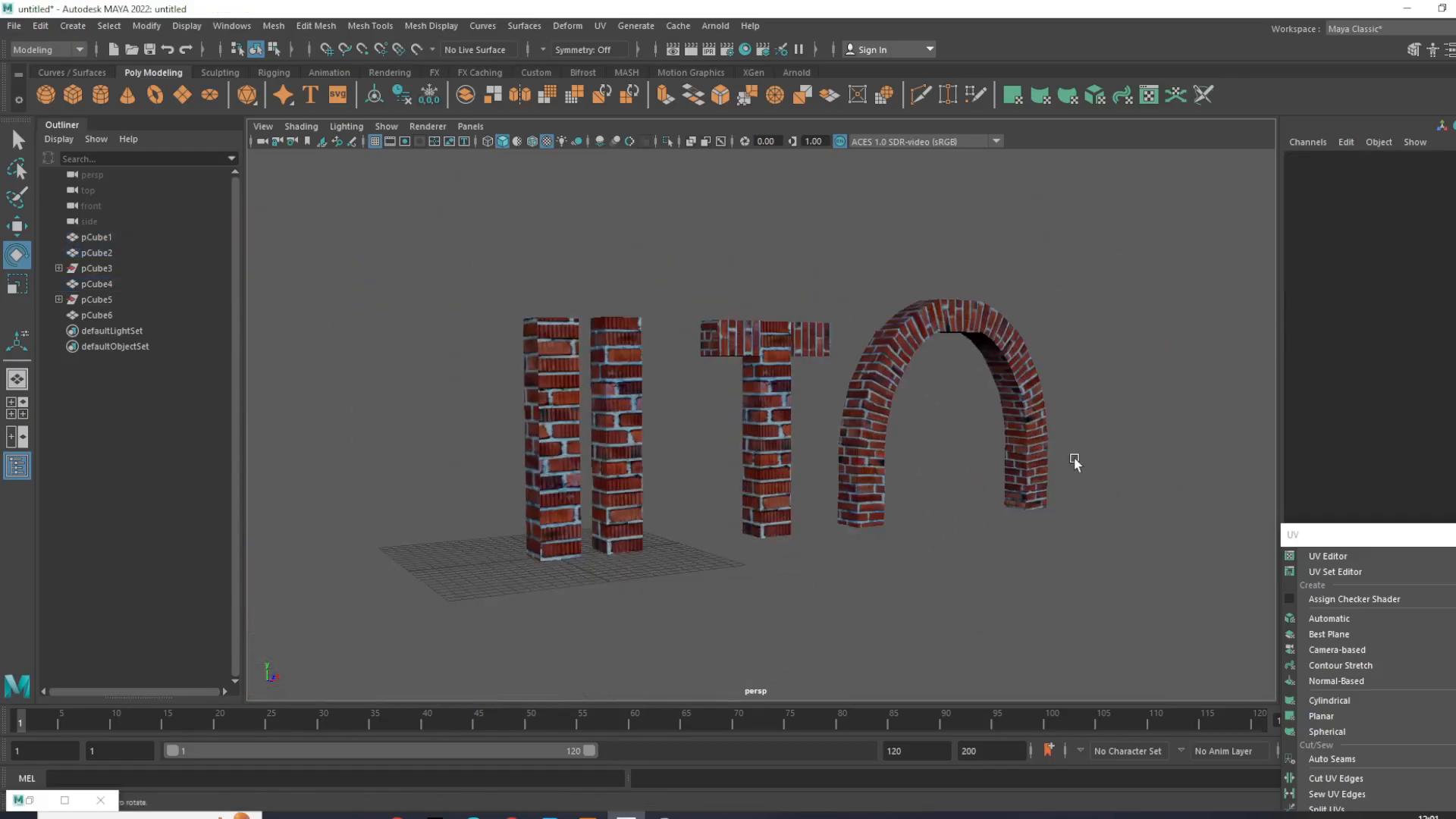
{"action": "left_click_drag", "start_coordinate": [1075, 460], "coordinate": [877, 465], "text": "alt"}
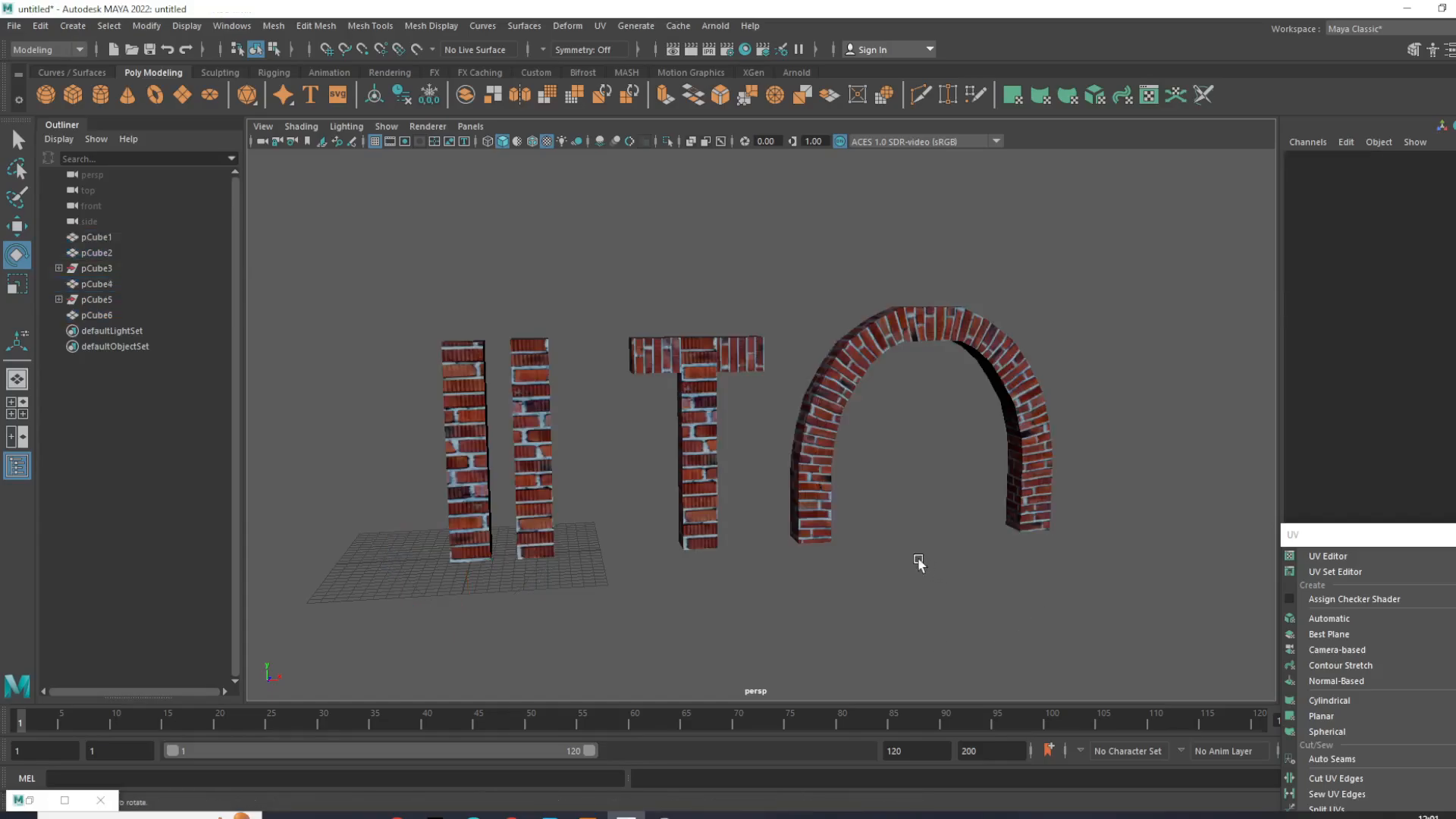
{"action": "left_click_drag", "start_coordinate": [920, 559], "coordinate": [972, 567], "text": "alt"}
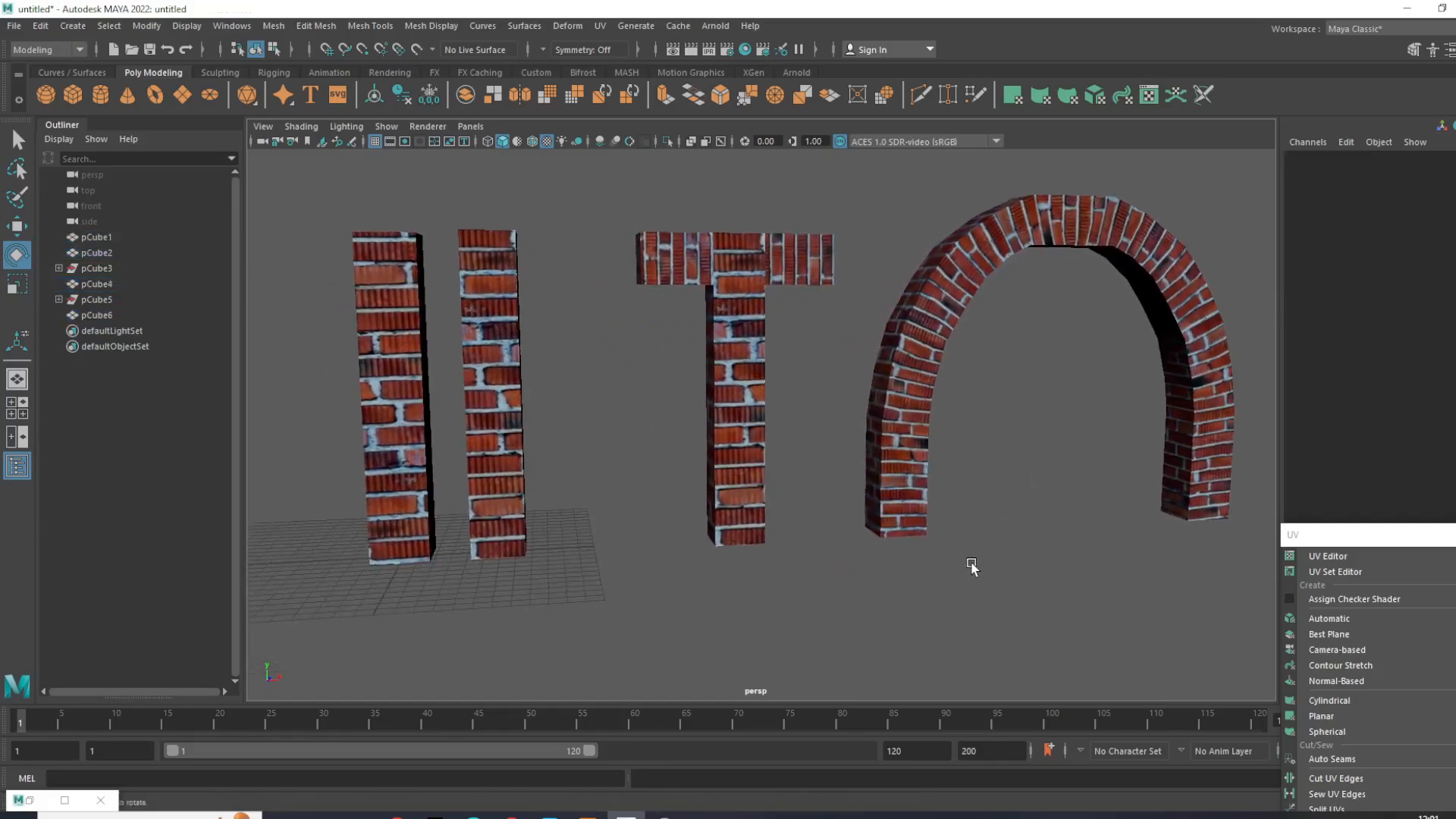